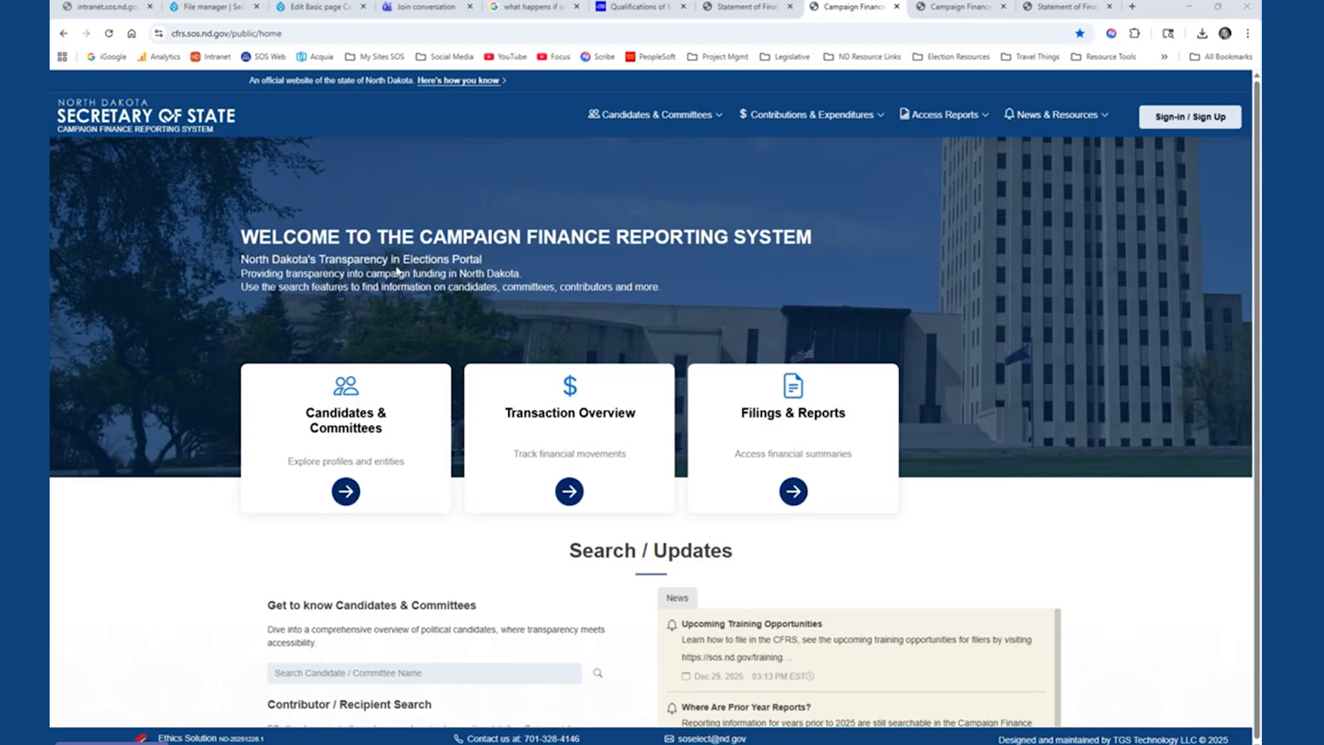
- Open the Committee Overview page and examine the chart of committee types
mouse_move(624, 120)
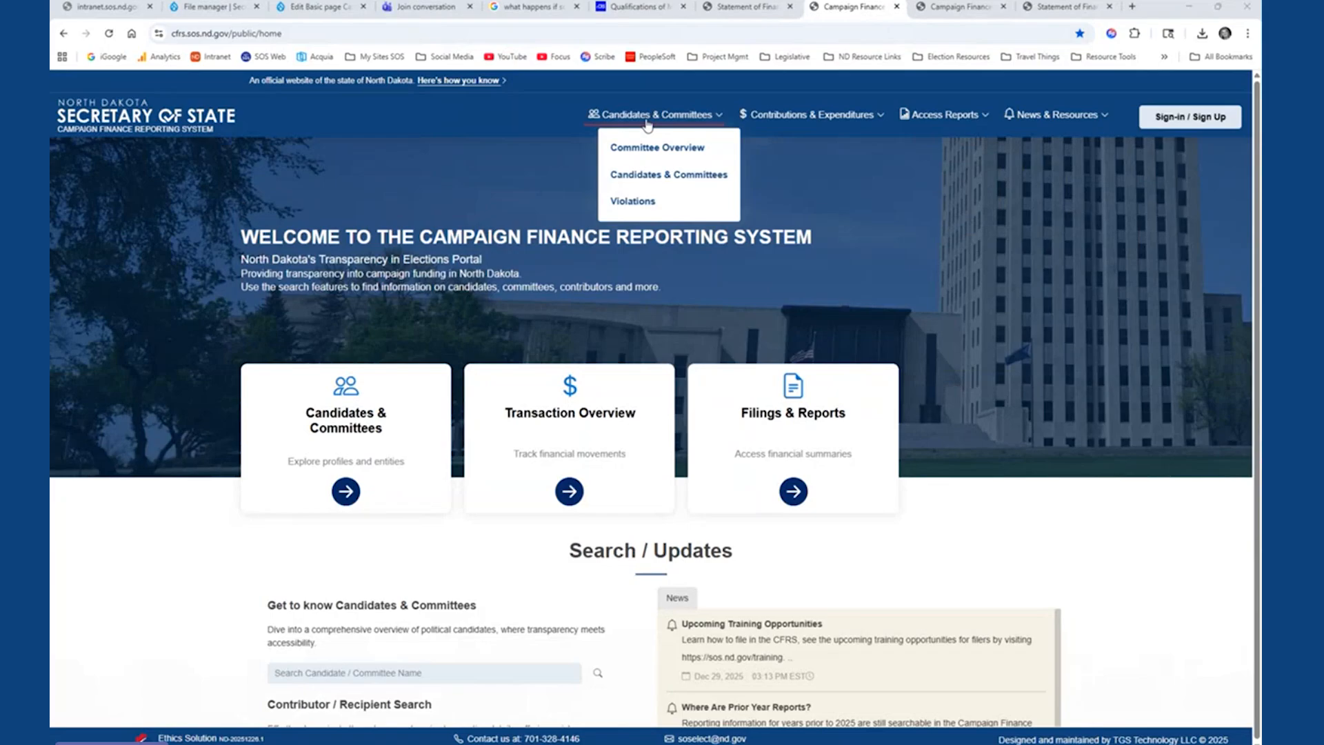
left_click_drag(651, 115, 645, 153)
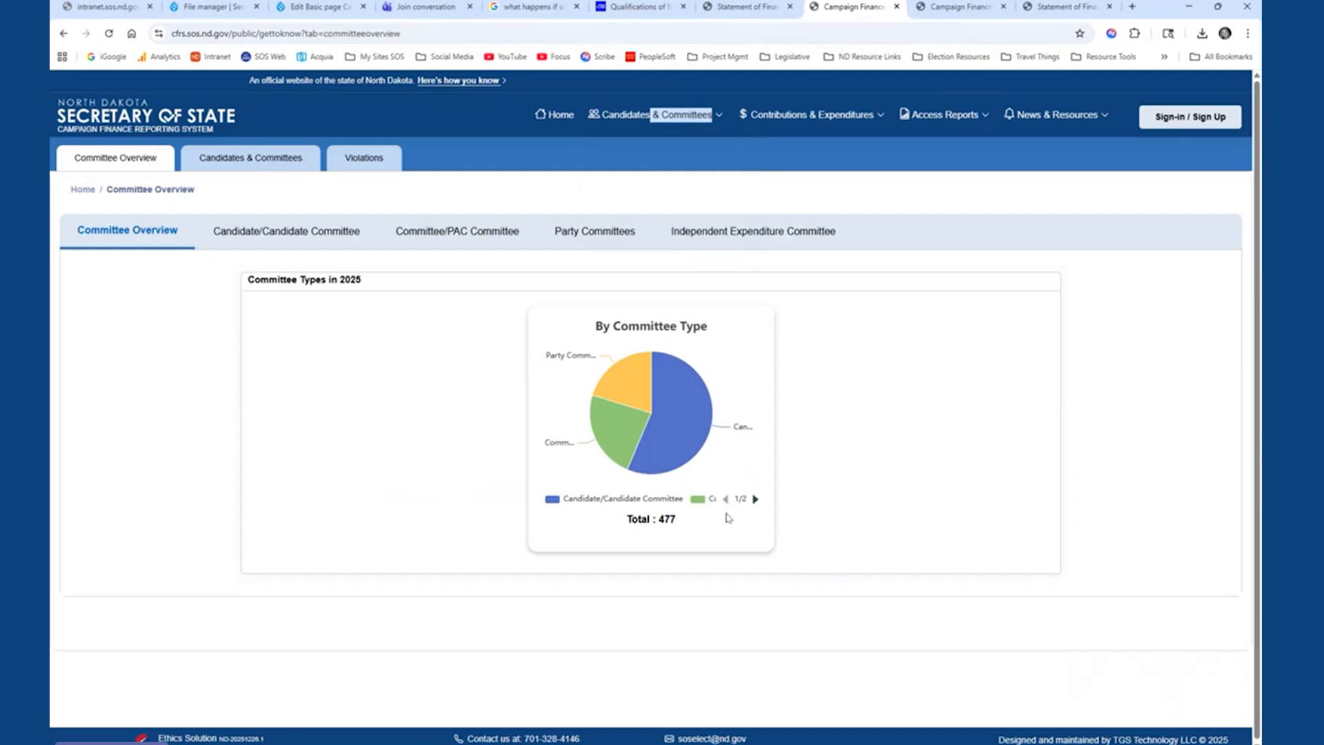
mouse_move(698, 433)
- Read the descriptions and reporting requirements for the candidate, Committee/PAC, party and independent expenditure committee types
left_click(320, 238)
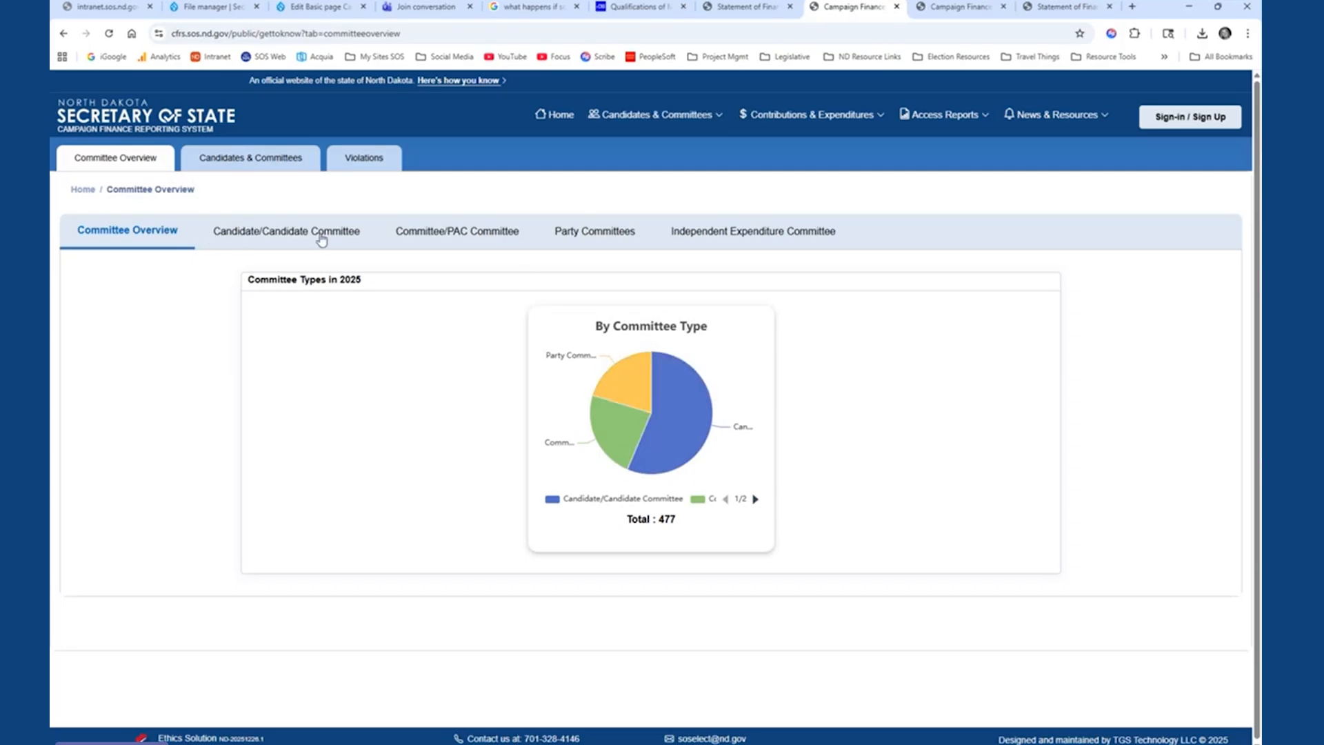
left_click(441, 229)
left_click(604, 234)
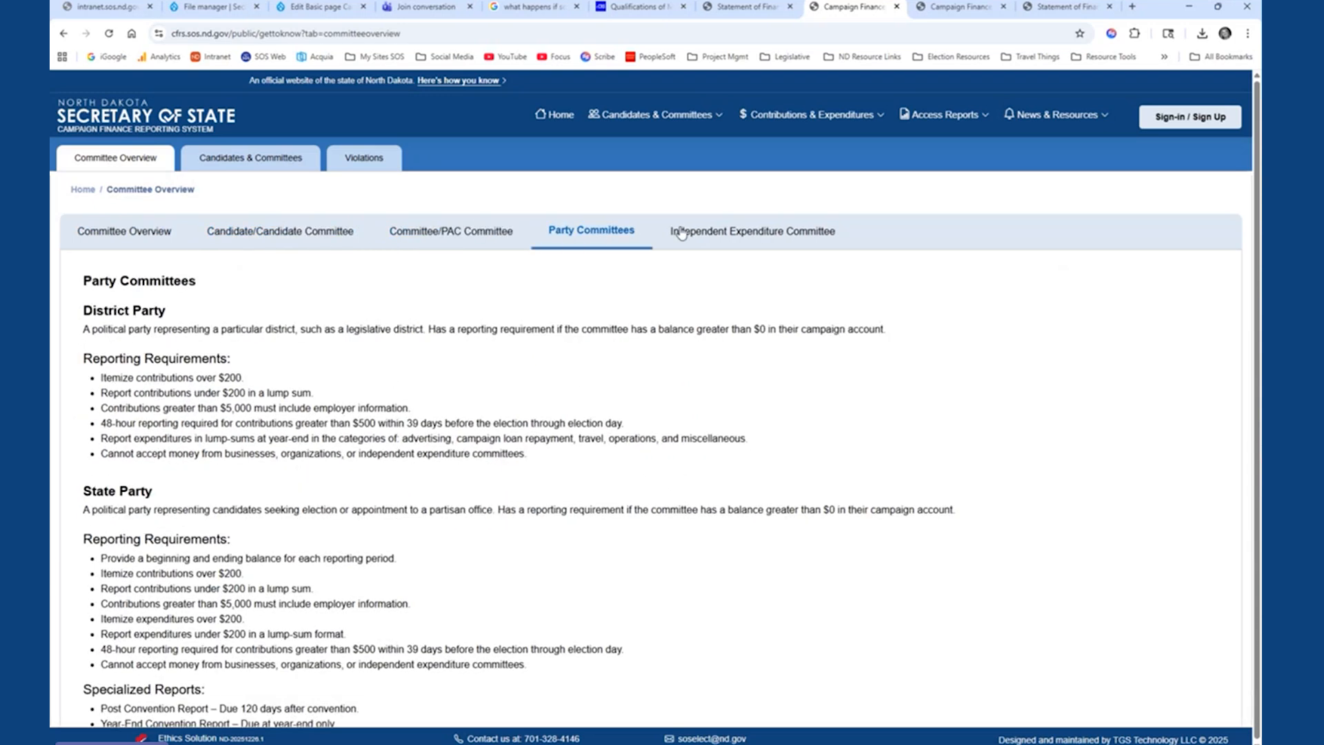
left_click(726, 237)
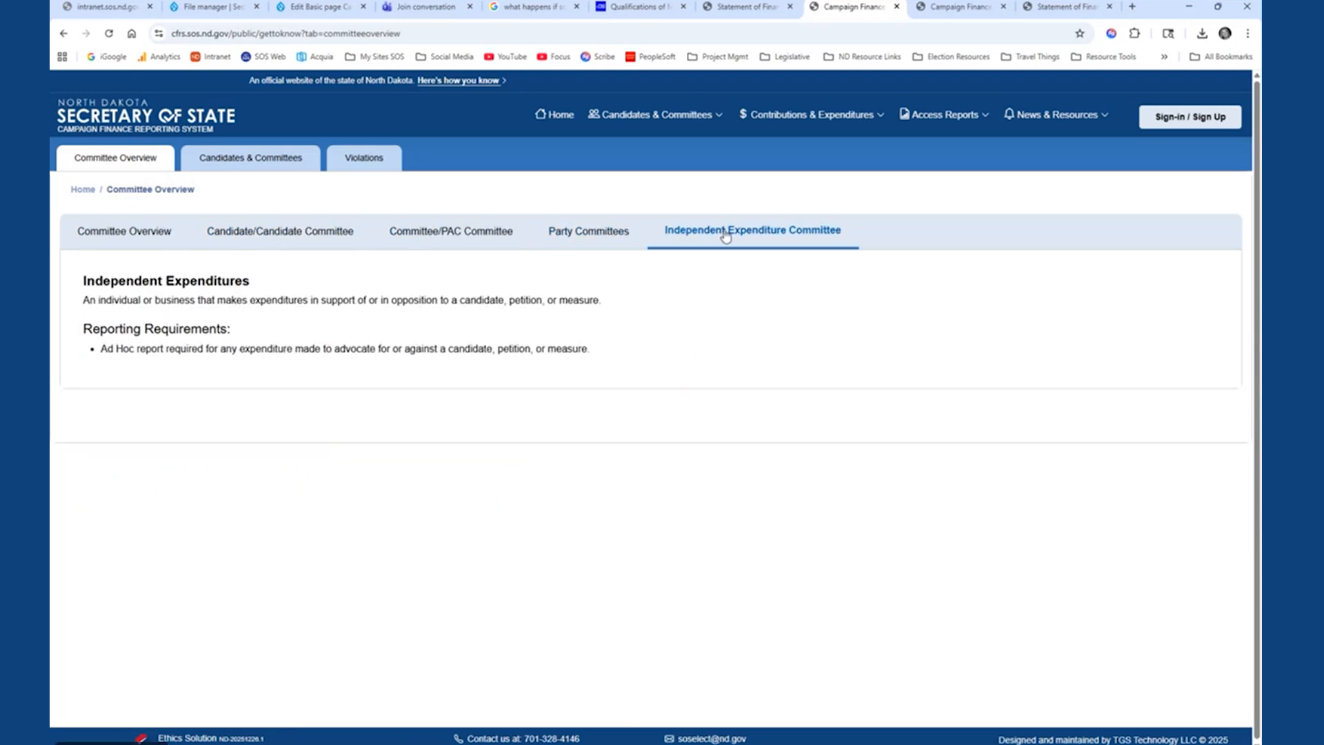
left_click(311, 235)
left_click(433, 241)
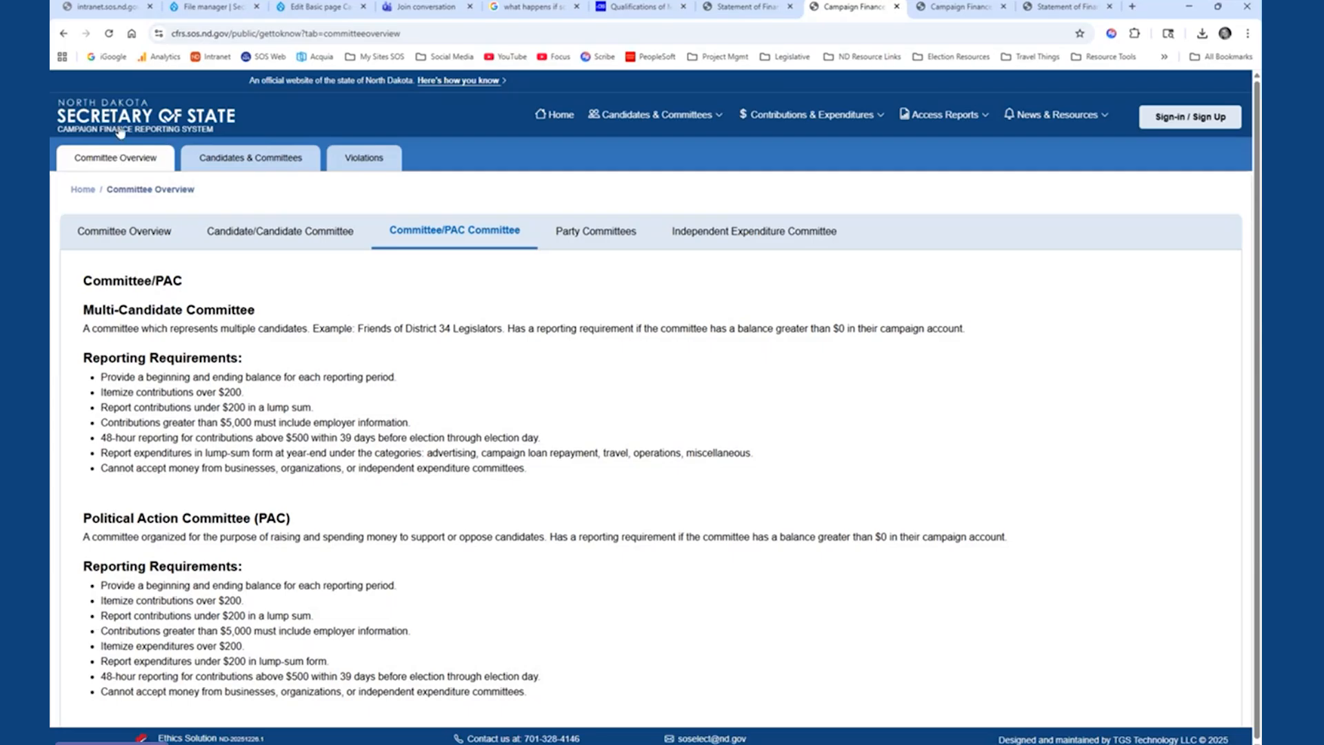
- Open the Candidates & Committees list and search it by a candidate's surname
left_click(259, 167)
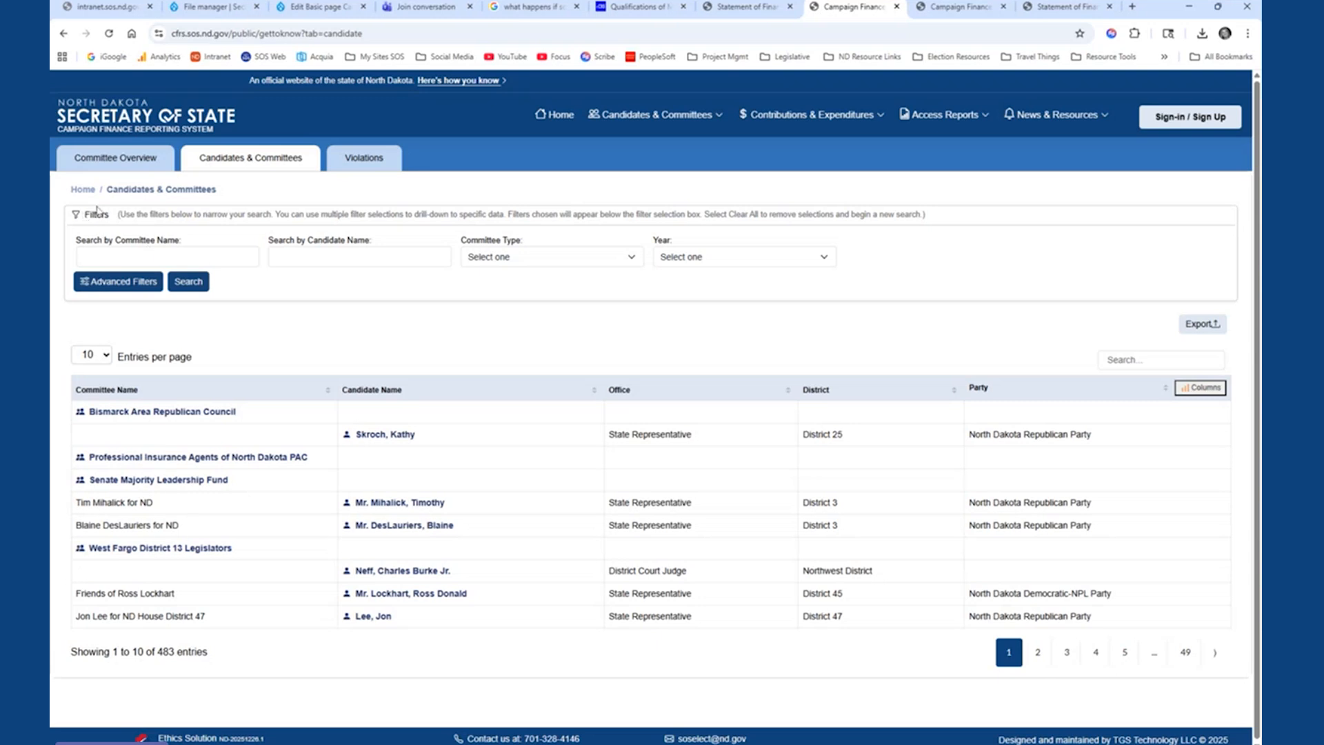
left_click_drag(86, 214, 938, 225)
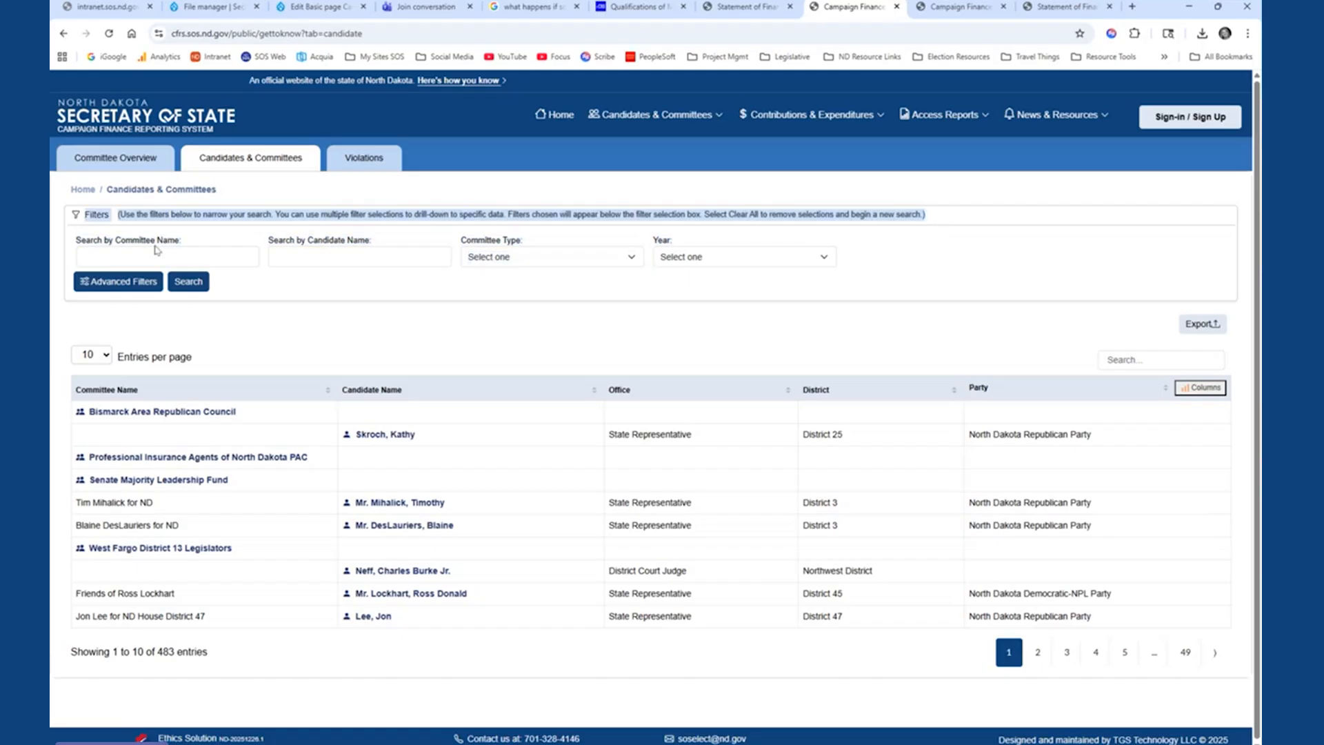
left_click(366, 256)
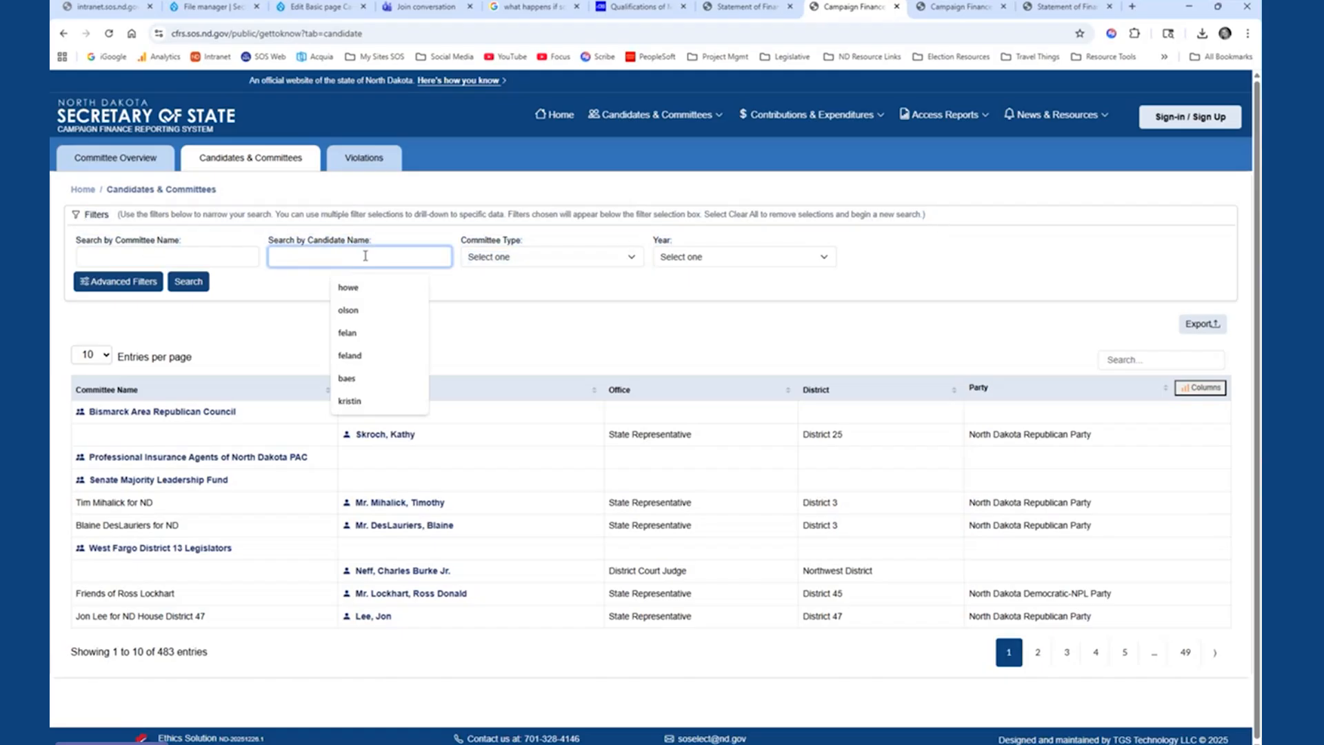
type("howe")
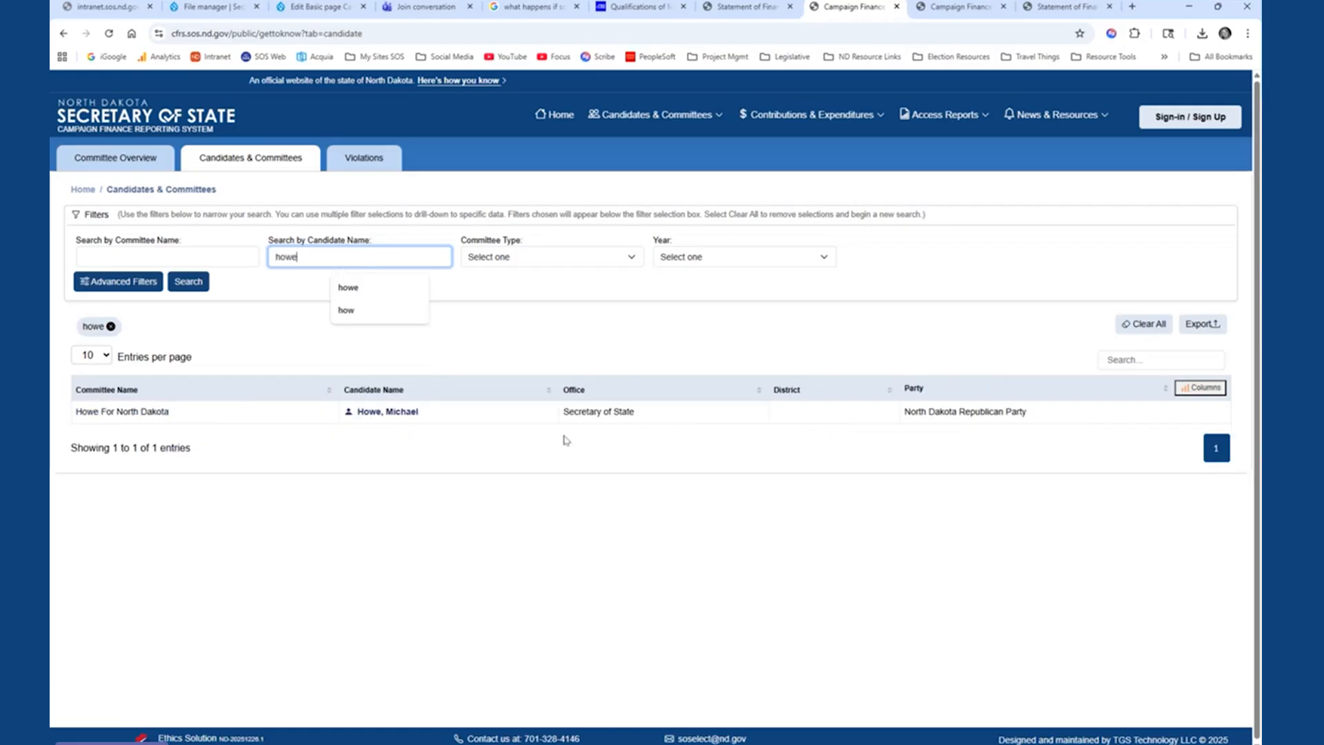
- Replace the candidate name search with a partial first name and run the search
left_click_drag(303, 256, 216, 246)
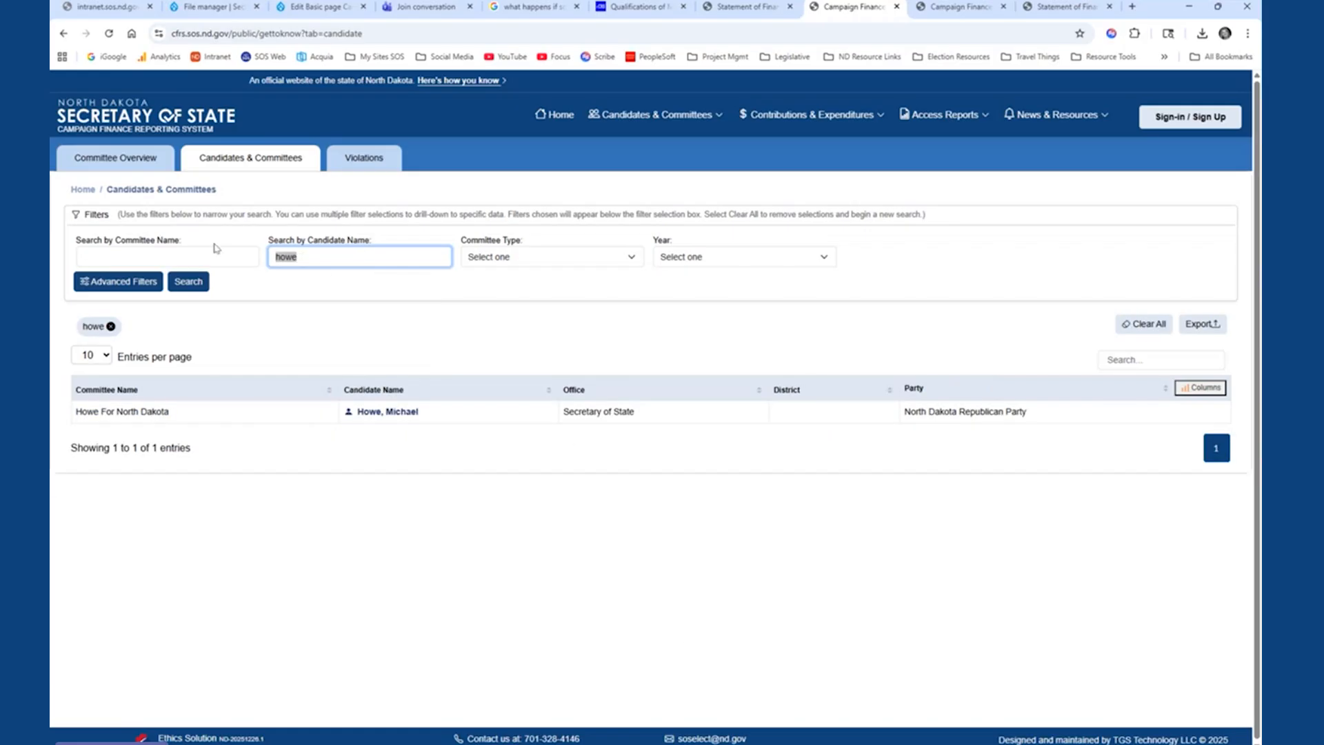
type("ti")
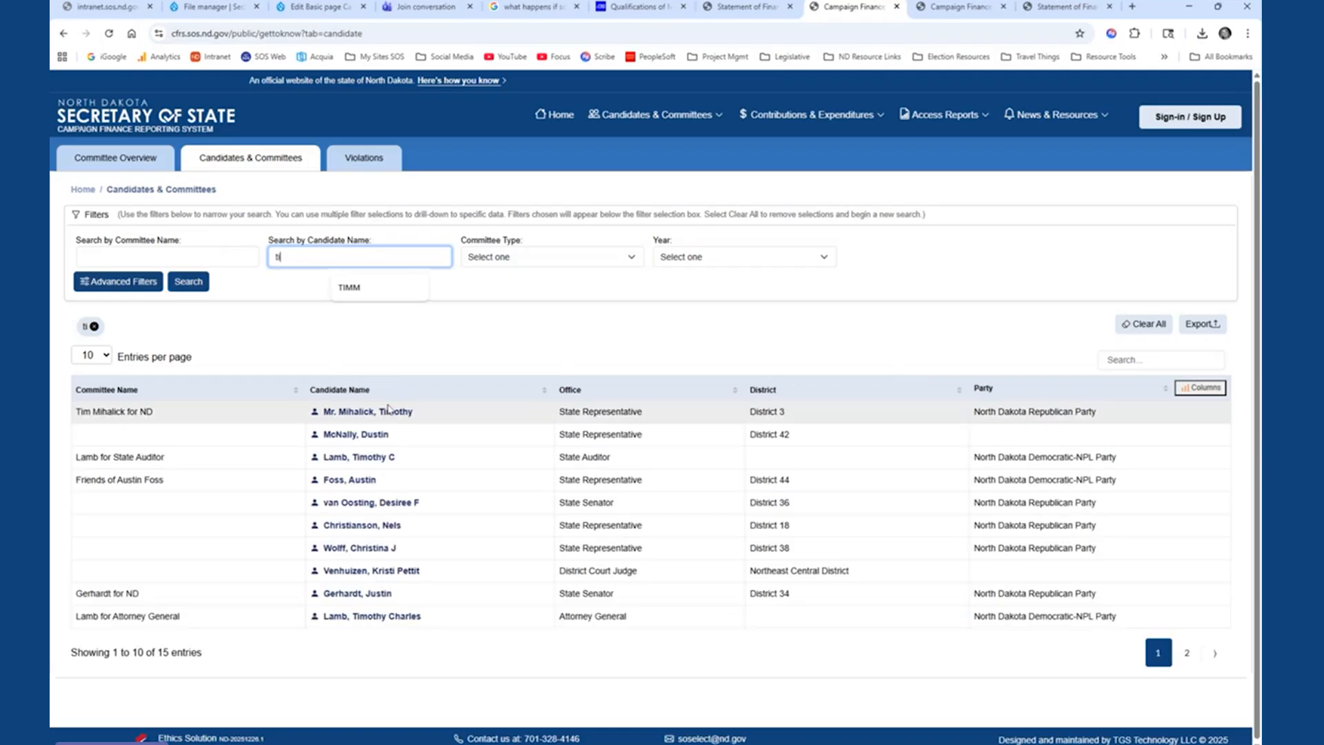
scroll(384, 415, "down", 2)
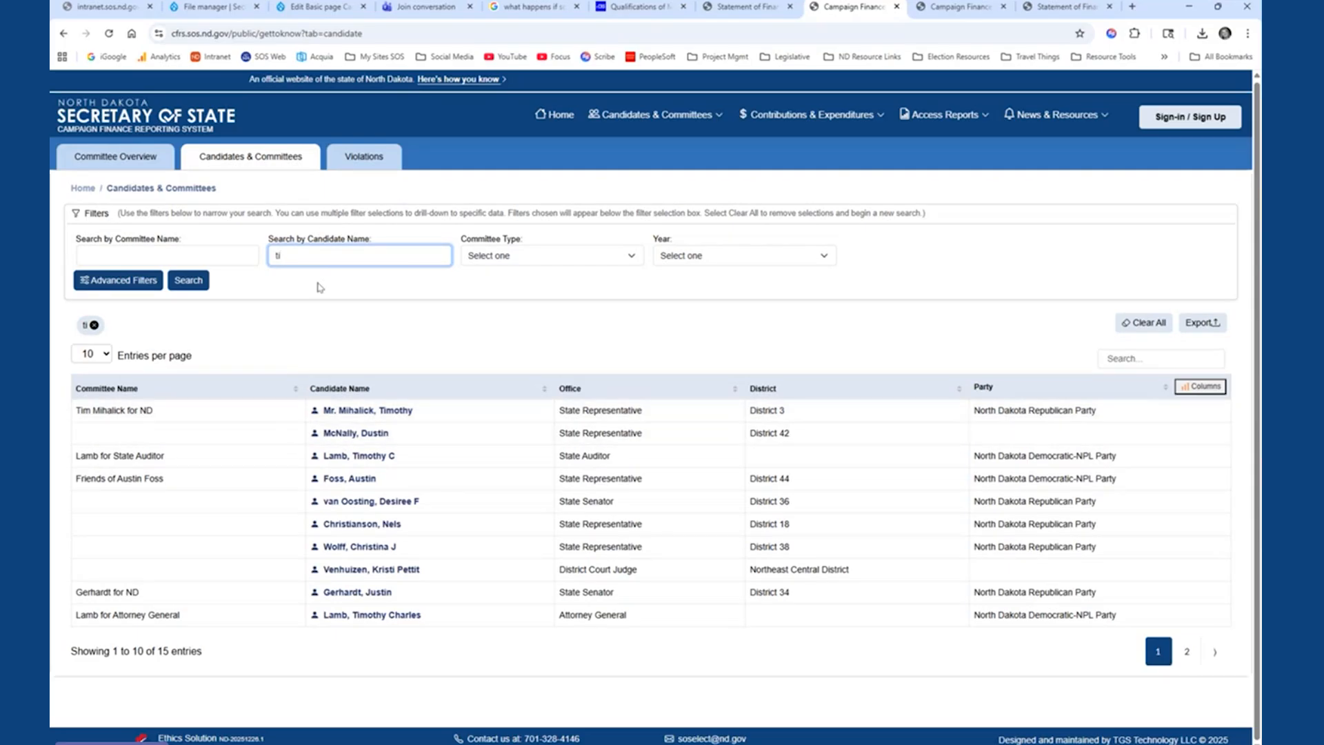
type("moth")
key("Return")
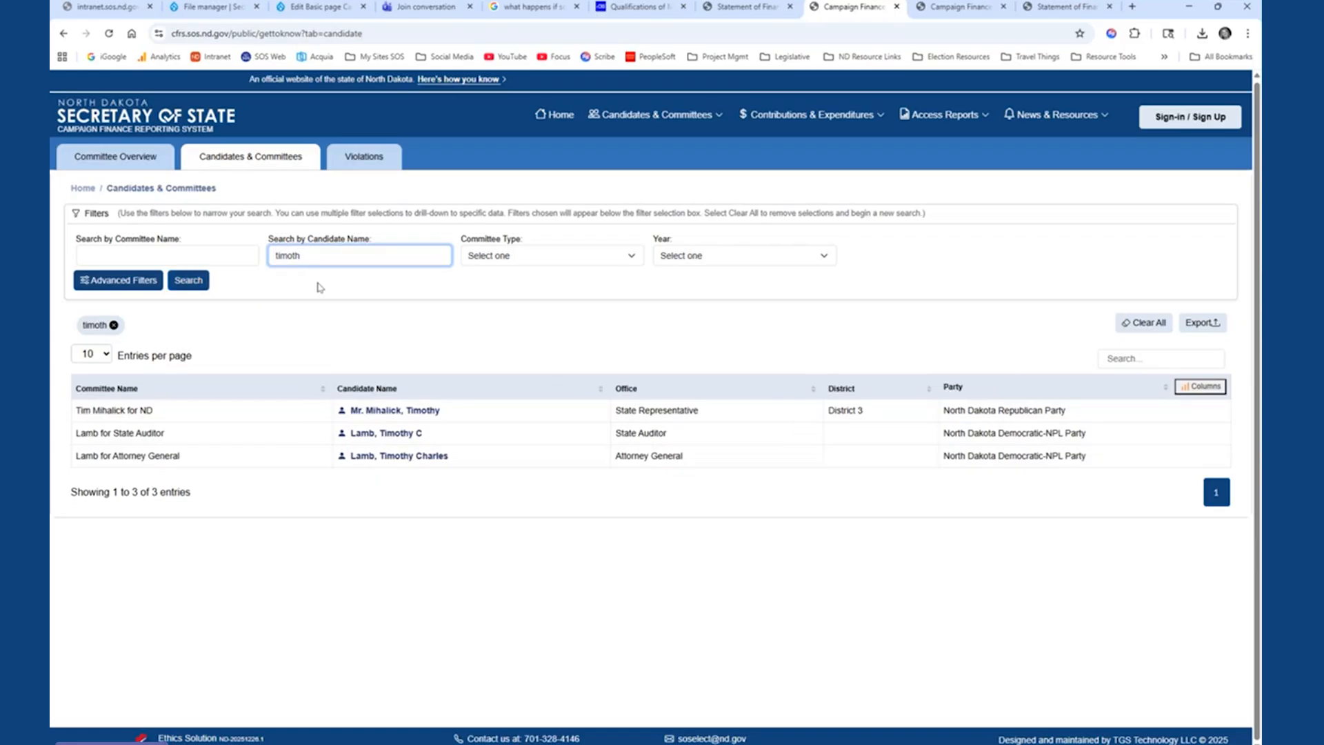
- Check the available options of the Year and Committee Type filters
left_click(828, 254)
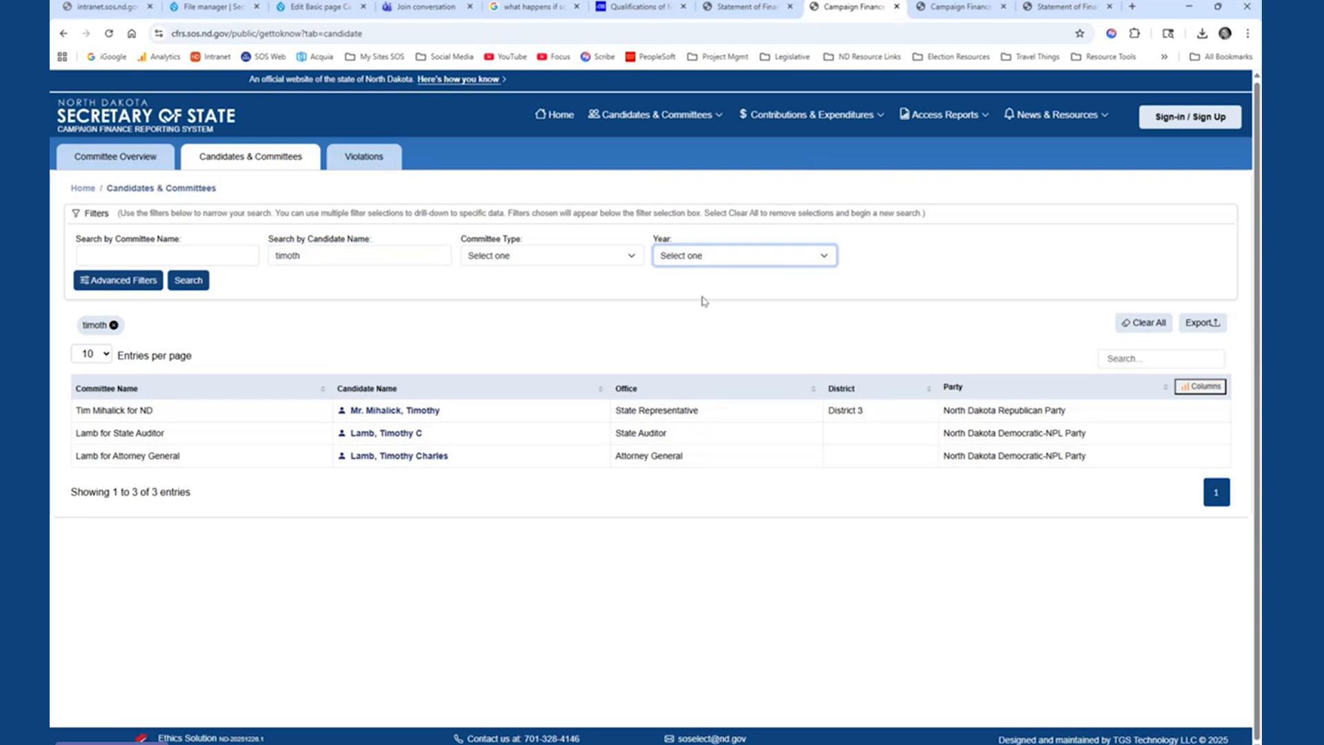
left_click(563, 264)
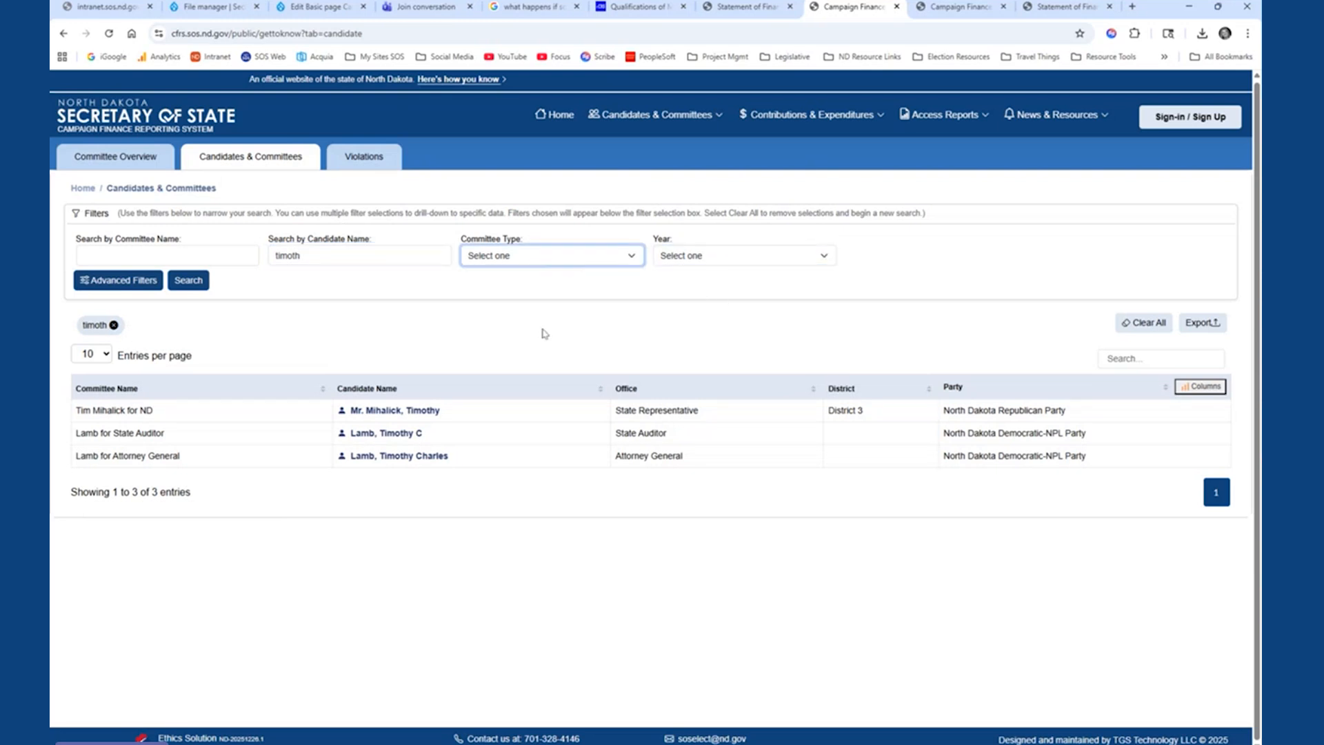
left_click(412, 308)
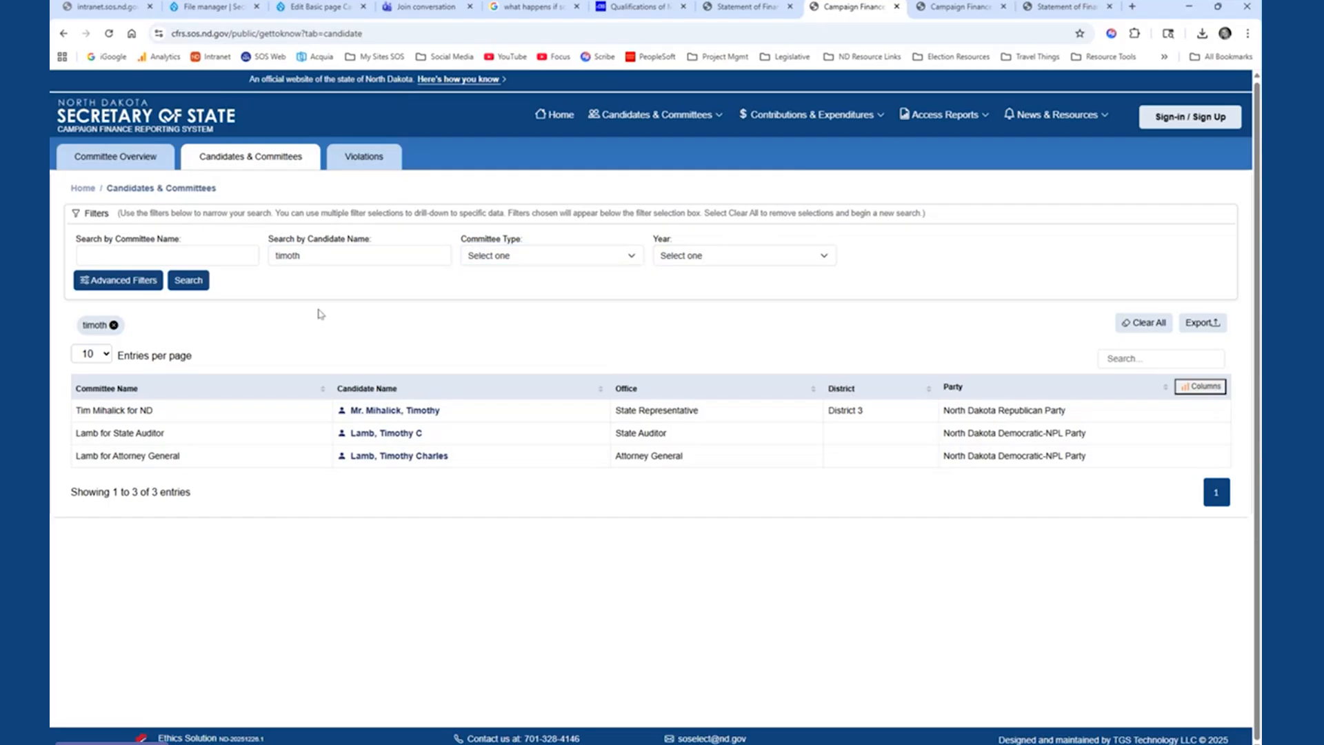
- Add the Party filter through the advanced filters and check its options
left_click(95, 288)
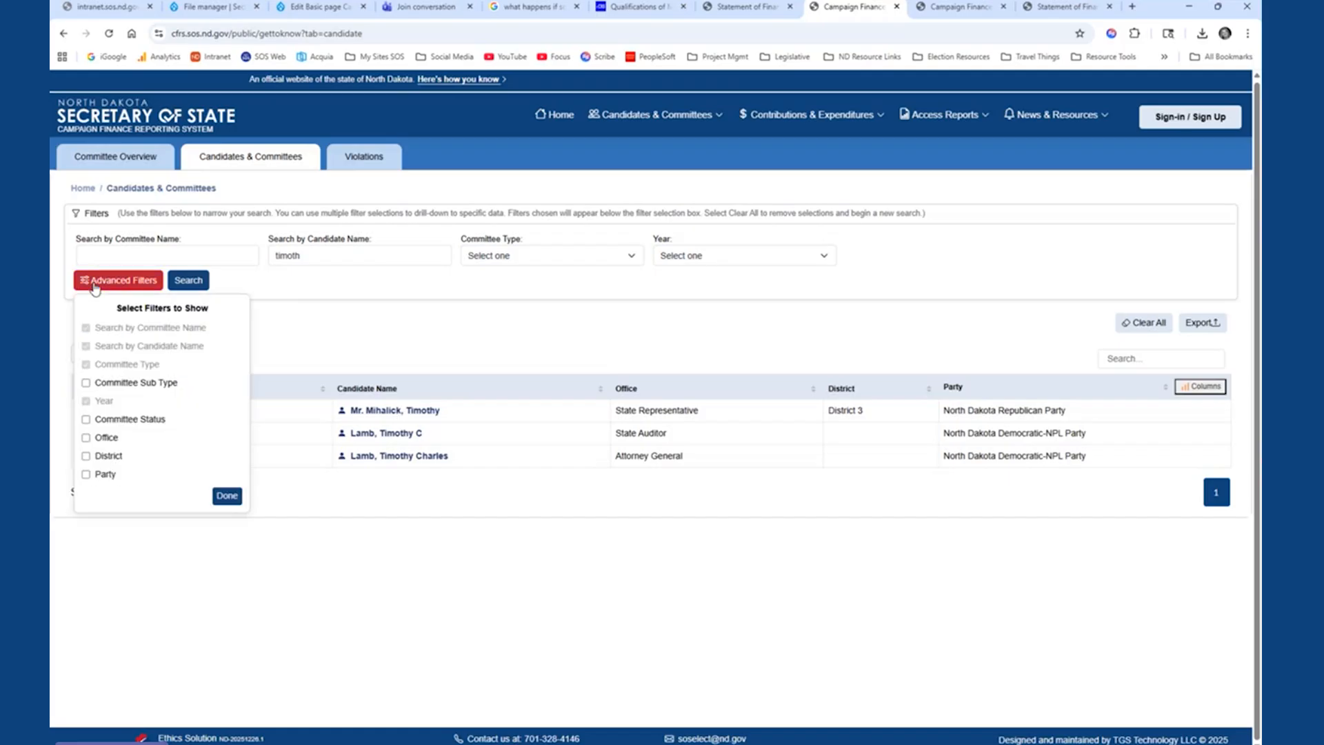
left_click(85, 474)
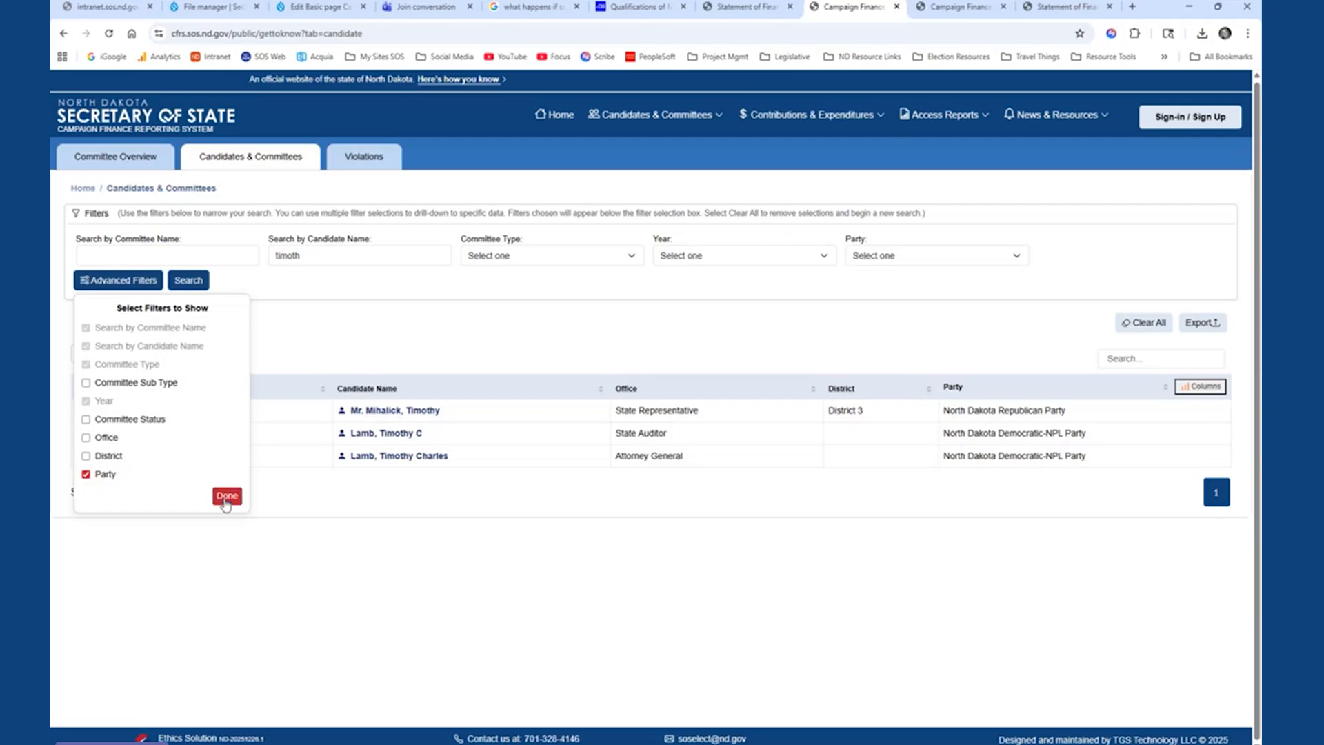
left_click(227, 495)
left_click(908, 261)
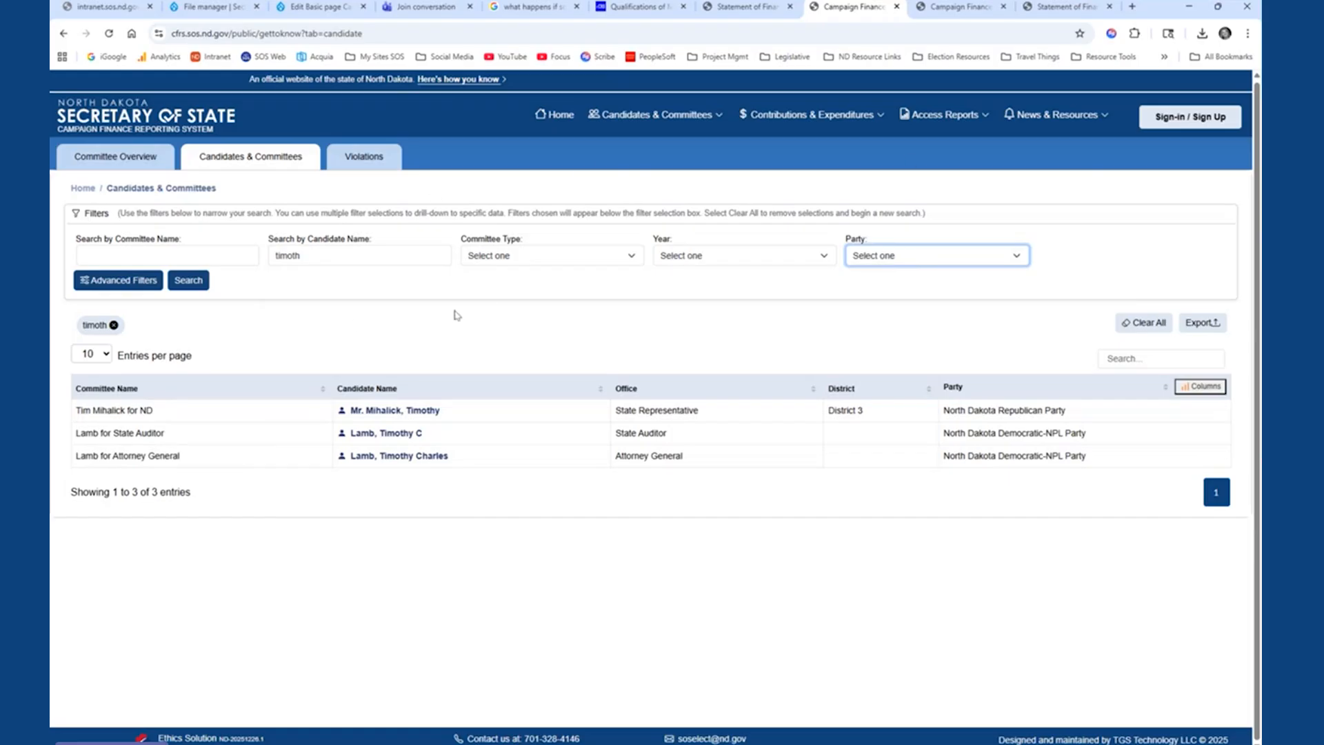
left_click(330, 335)
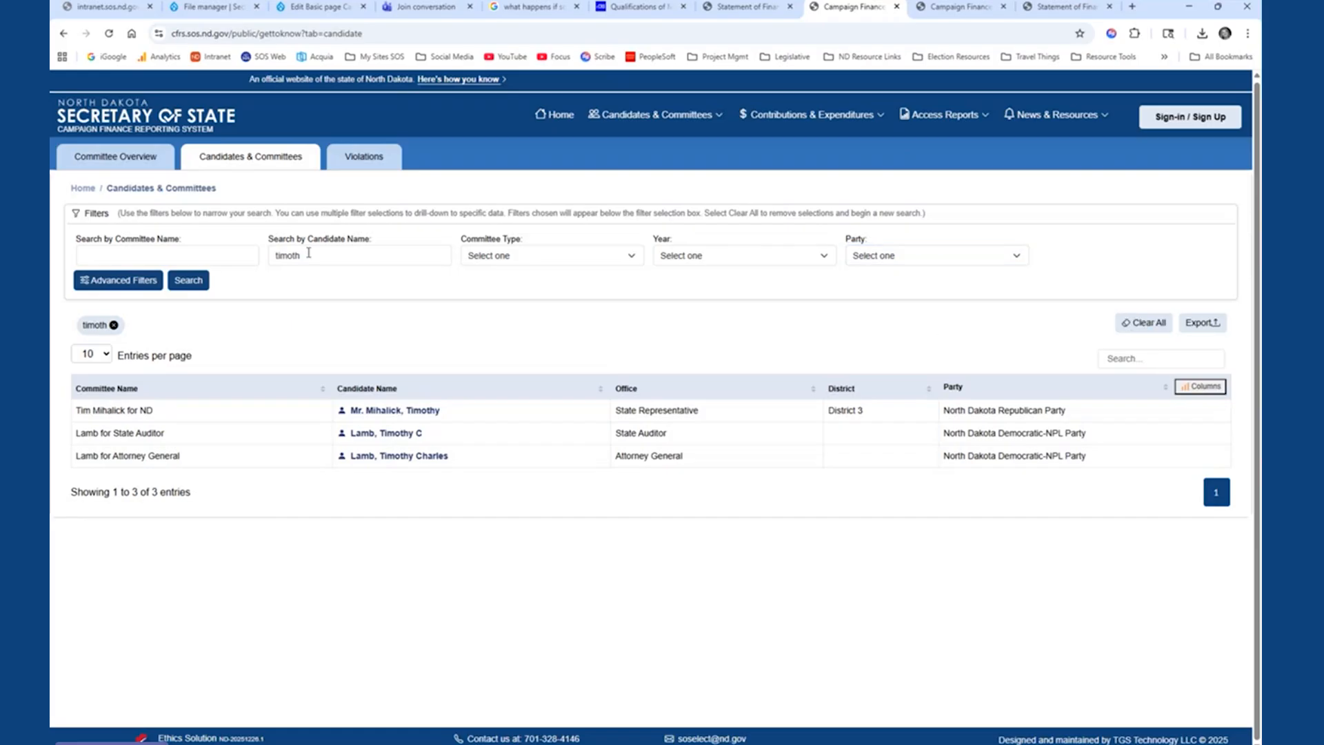
- Clear all search filters on the candidate list and open the Violations page
left_click(348, 259)
left_click_drag(347, 259, 260, 252)
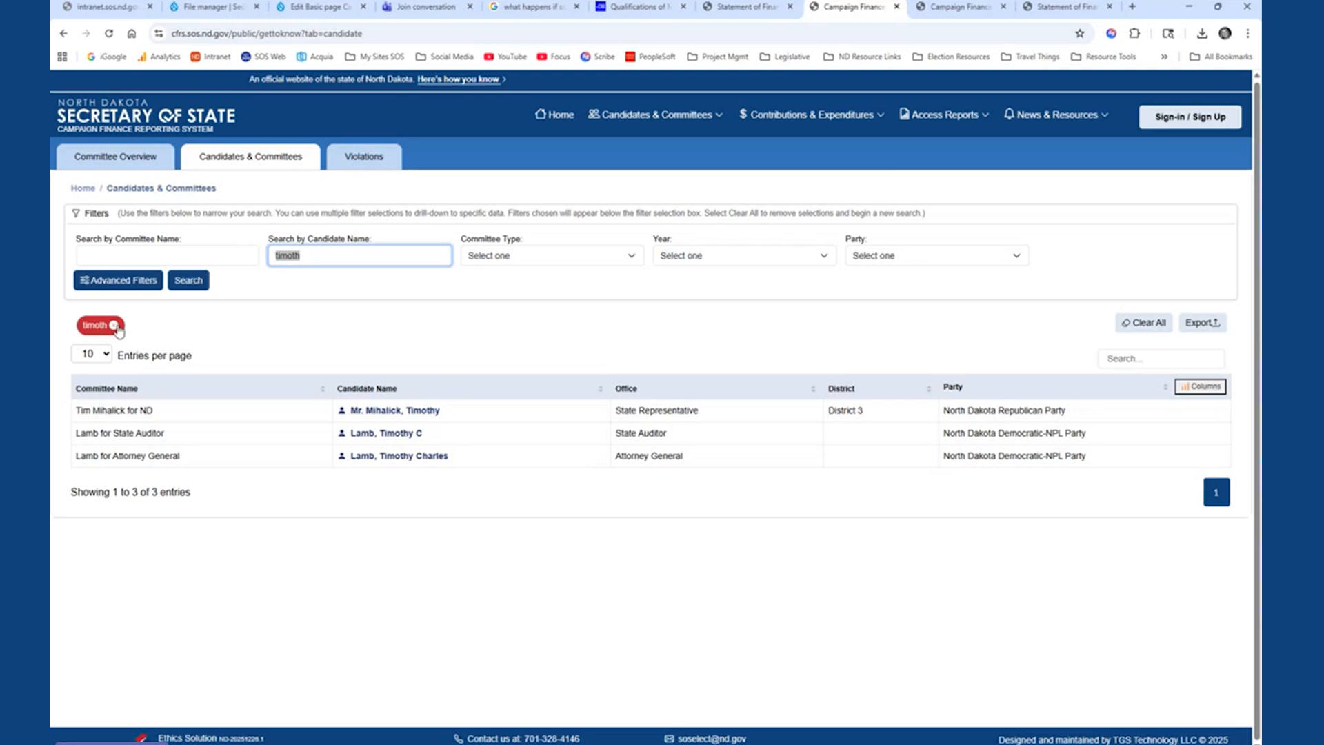
left_click(1135, 324)
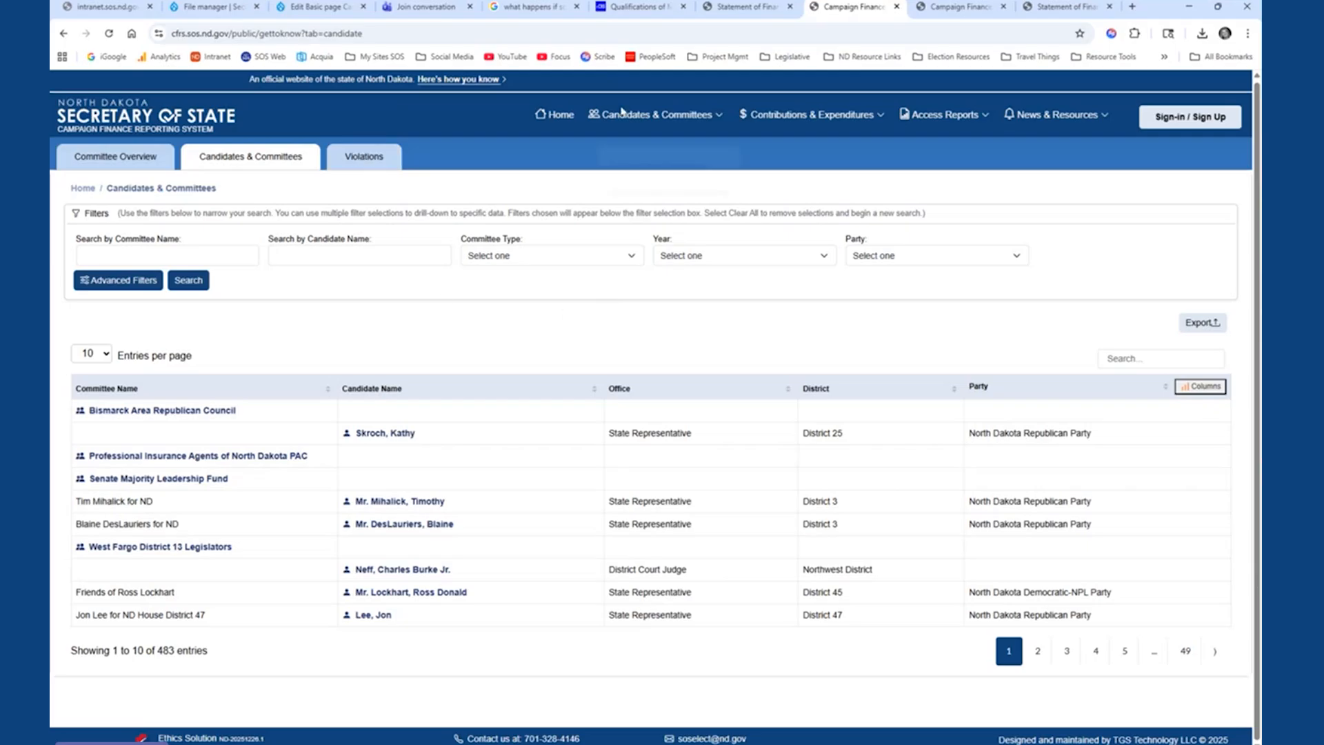
left_click(366, 160)
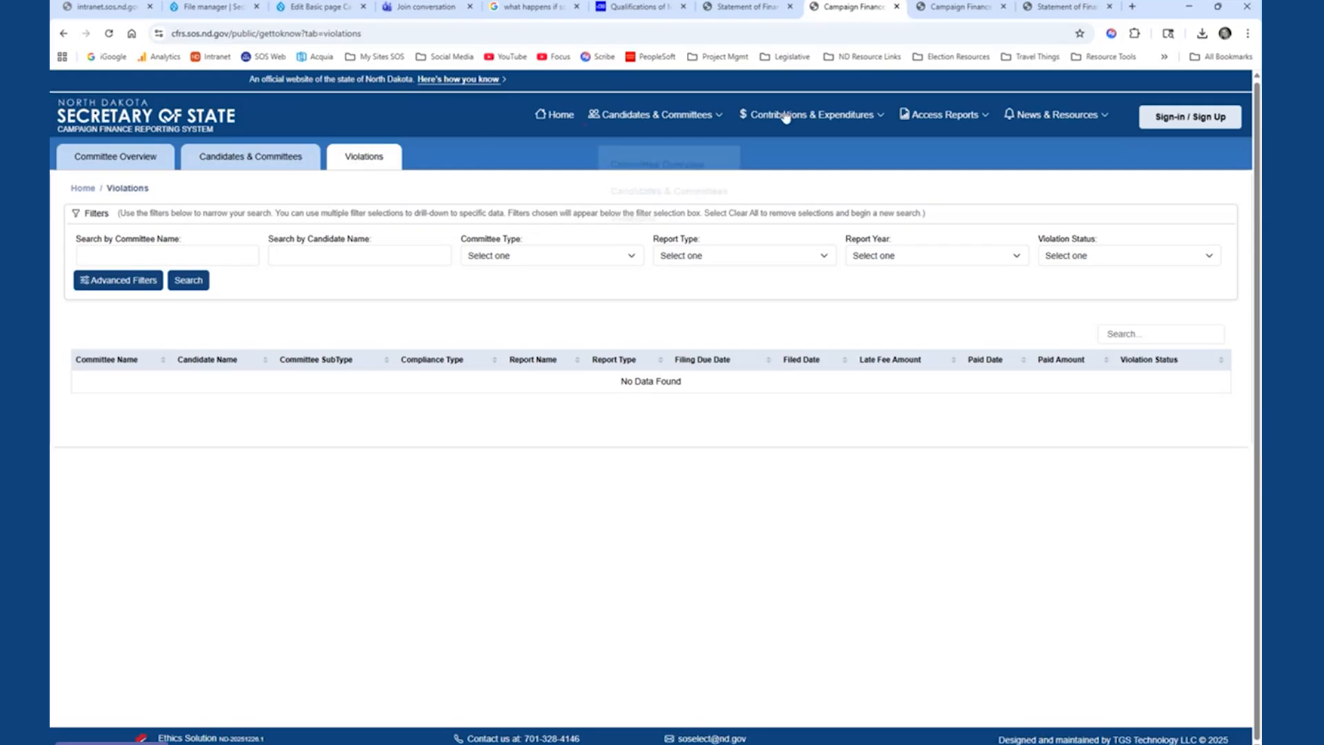
- Open the Transaction Overview and examine the expenditures chart by committee type
mouse_move(793, 118)
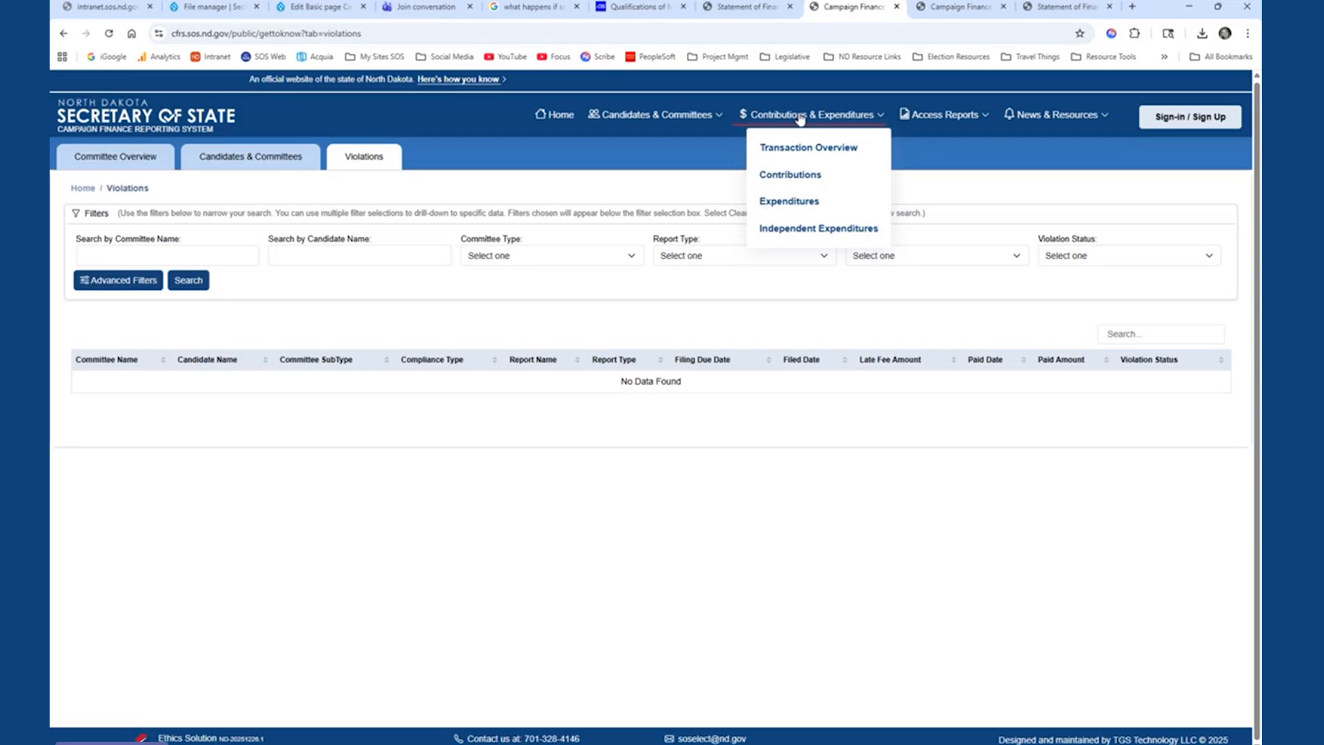
left_click(783, 153)
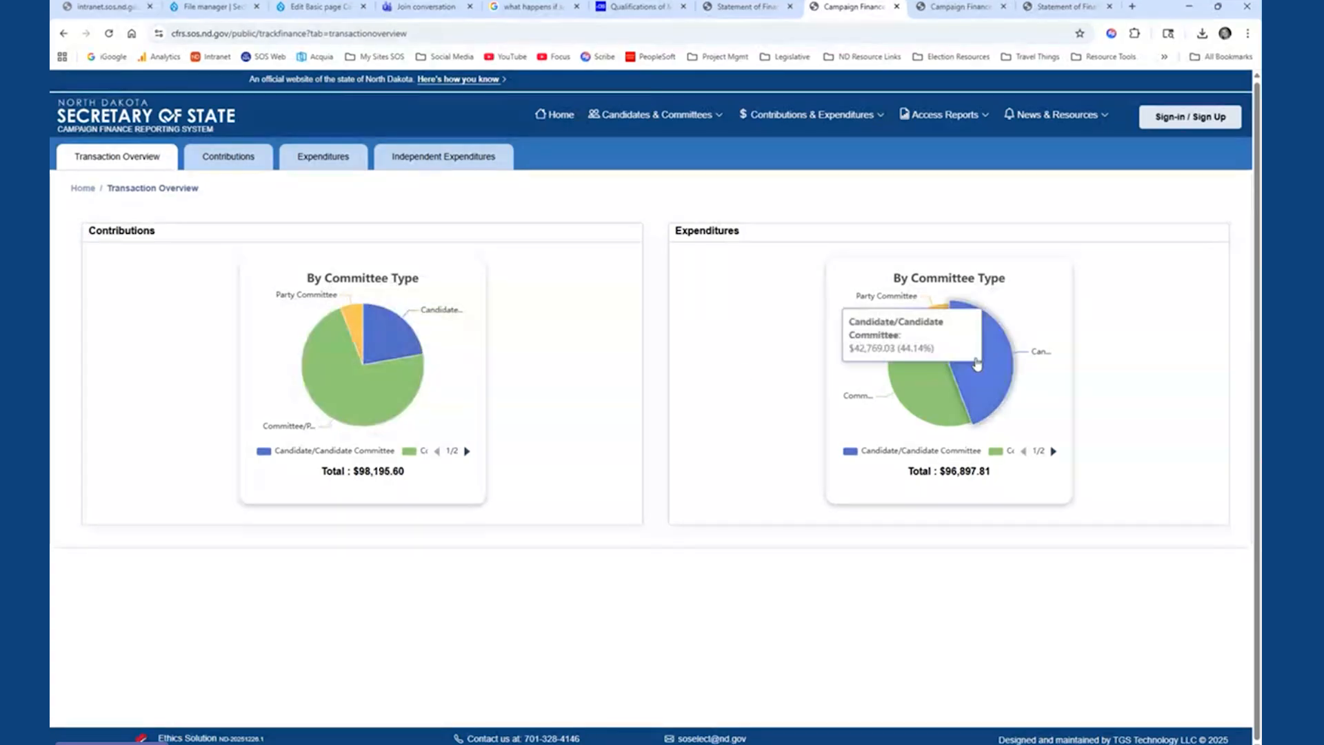
mouse_move(928, 386)
mouse_move(965, 359)
mouse_move(854, 402)
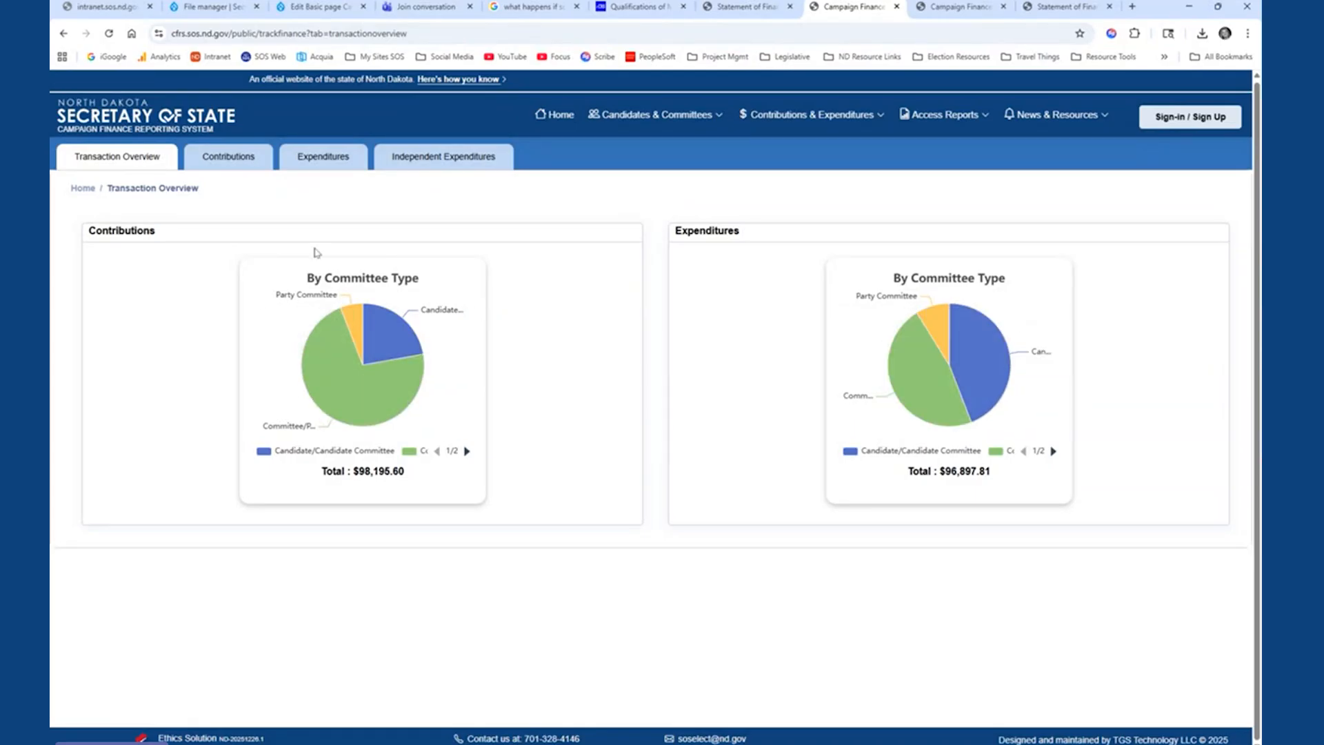
- Open the Contributions page and review which advanced filters are available, leaving the selection as it is
left_click(230, 161)
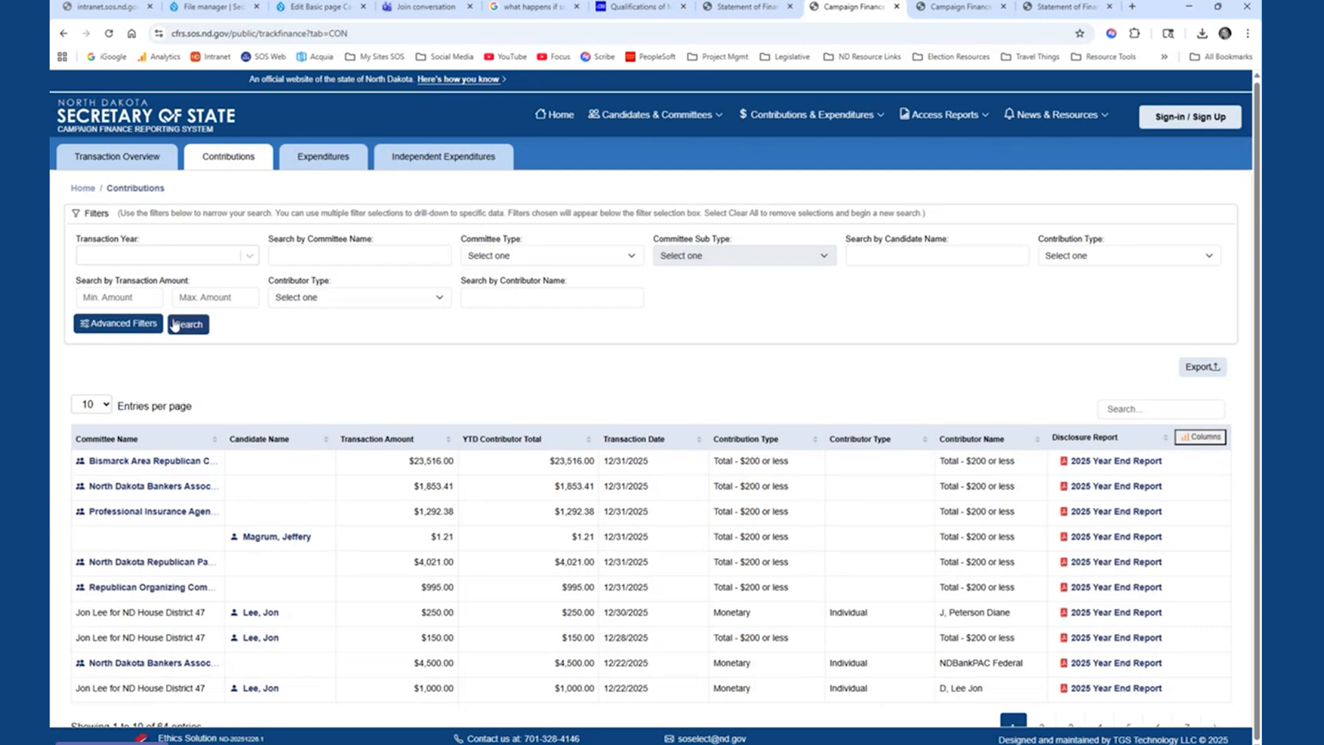
left_click(144, 325)
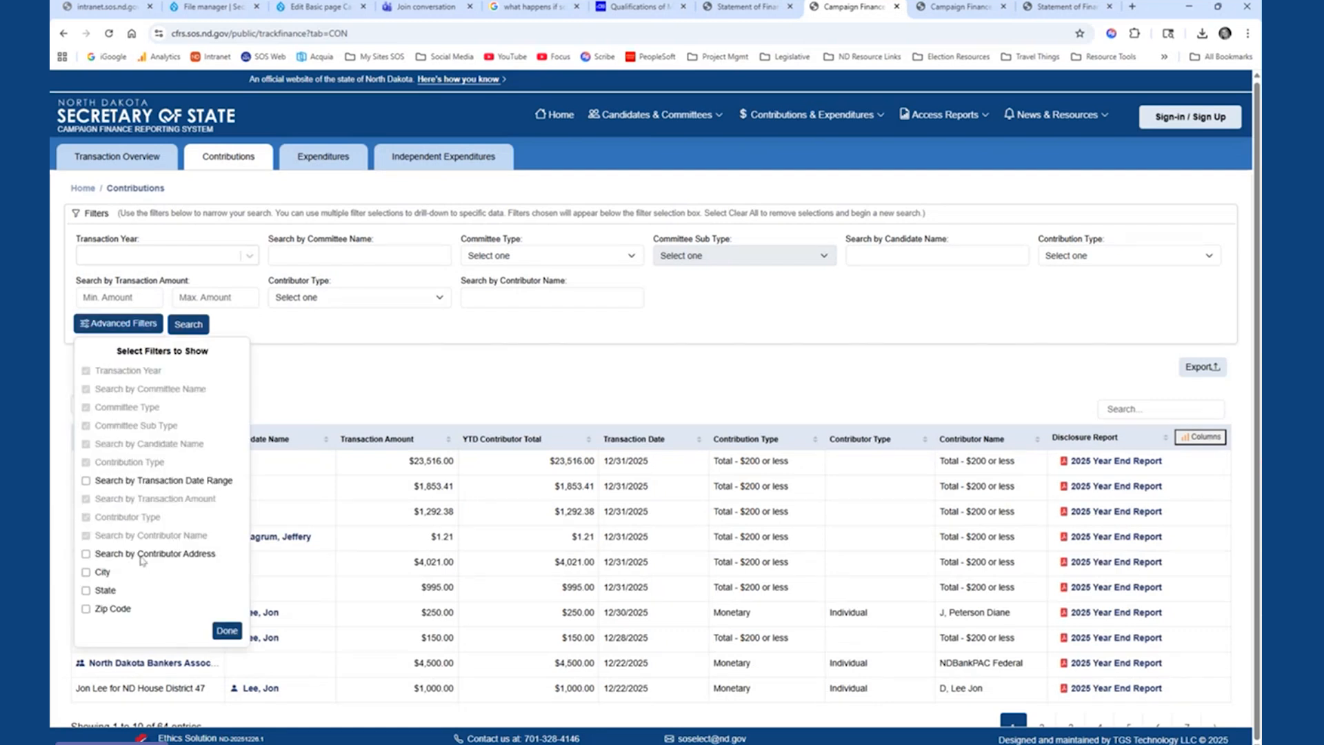
left_click(630, 342)
- Filter the contributions by the committee type Committee/PAC
left_click(502, 257)
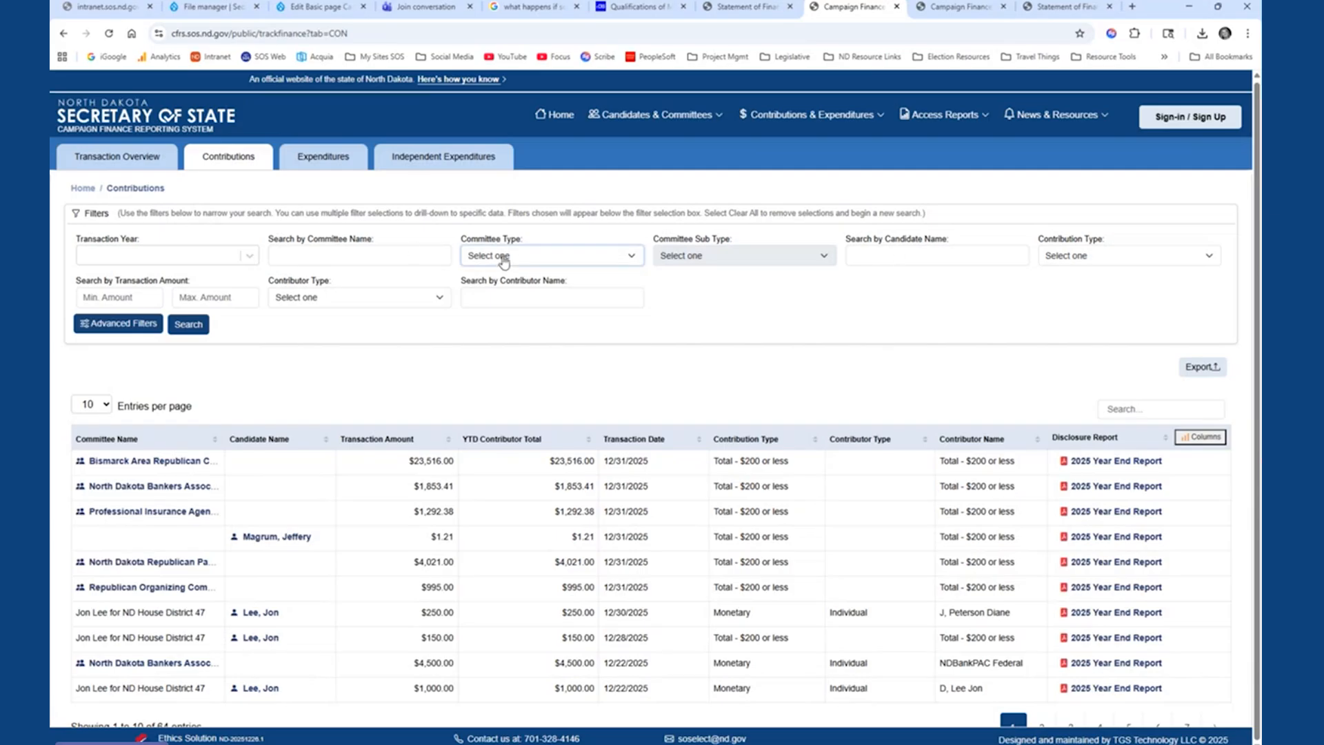
left_click(502, 310)
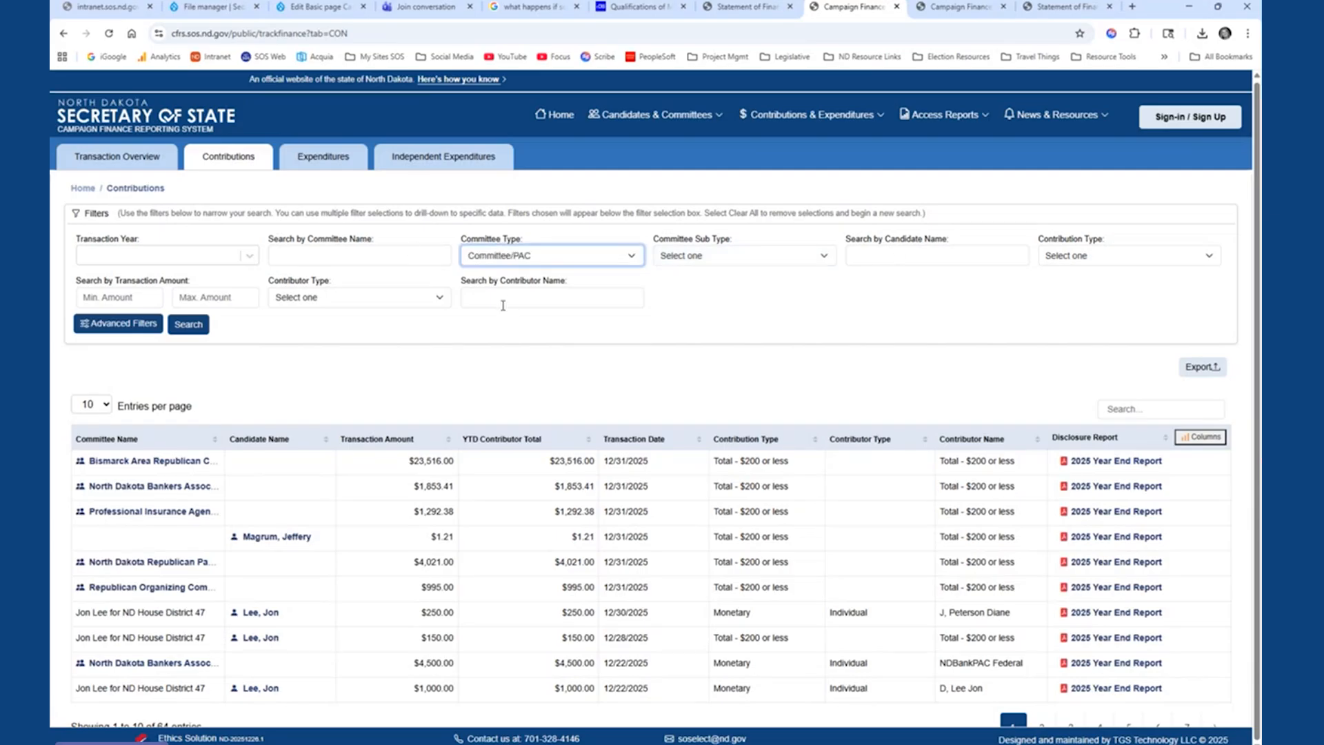
left_click(187, 326)
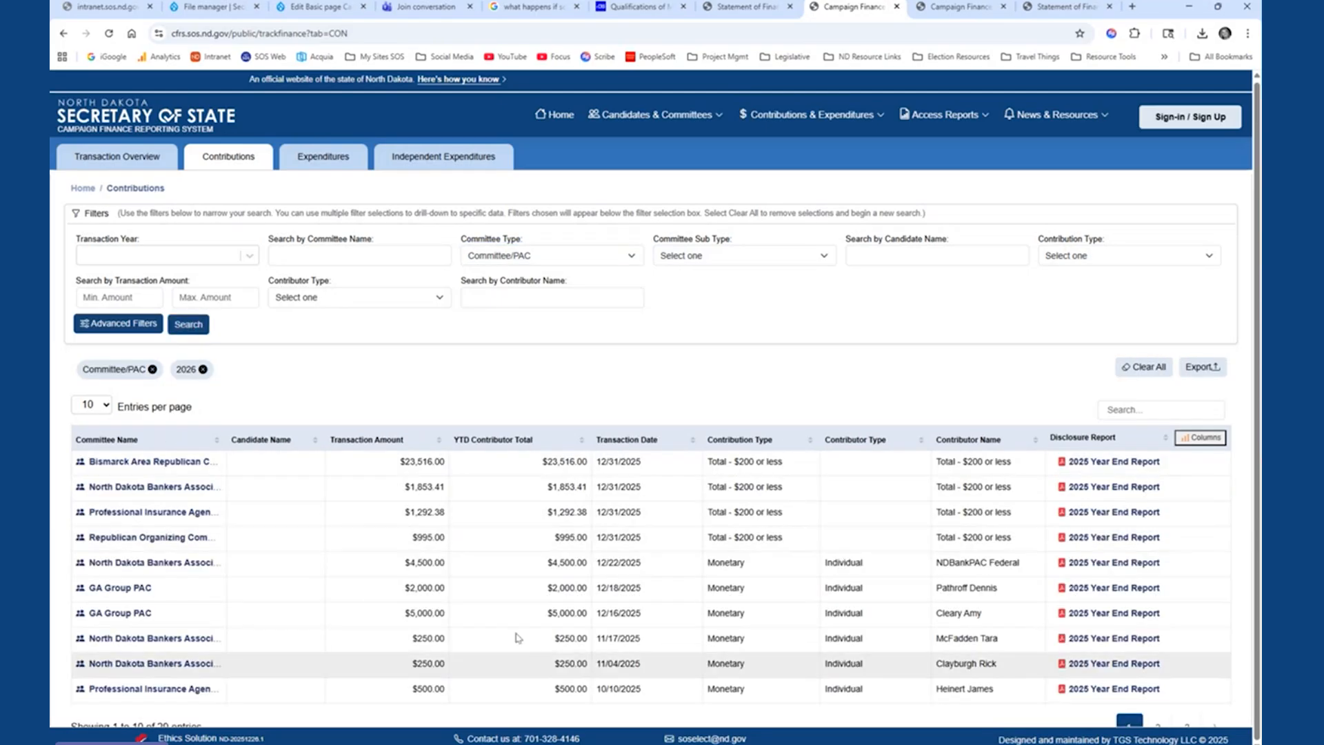
- Narrow the contributions to the sub type Political Action Committee and open the profile of the North Dakota Bankers Association committee
left_click(741, 266)
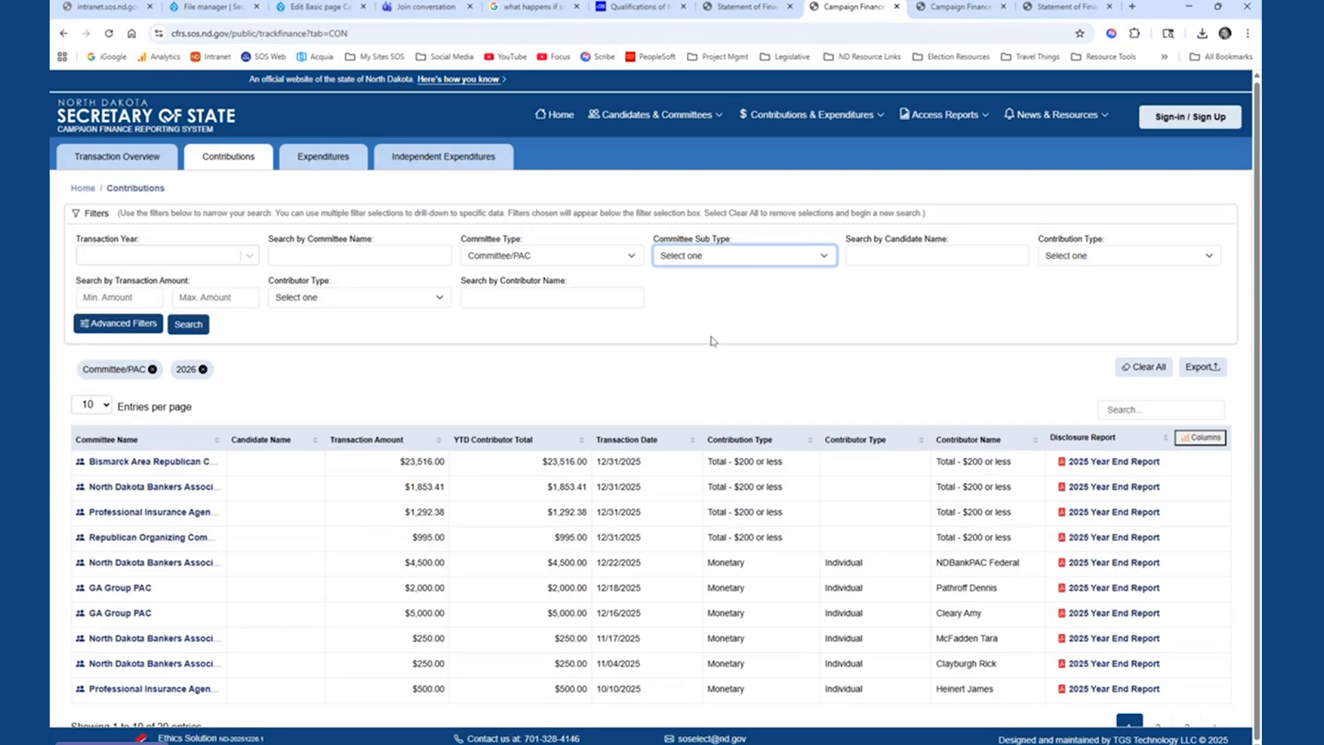
key("Down")
left_click(189, 324)
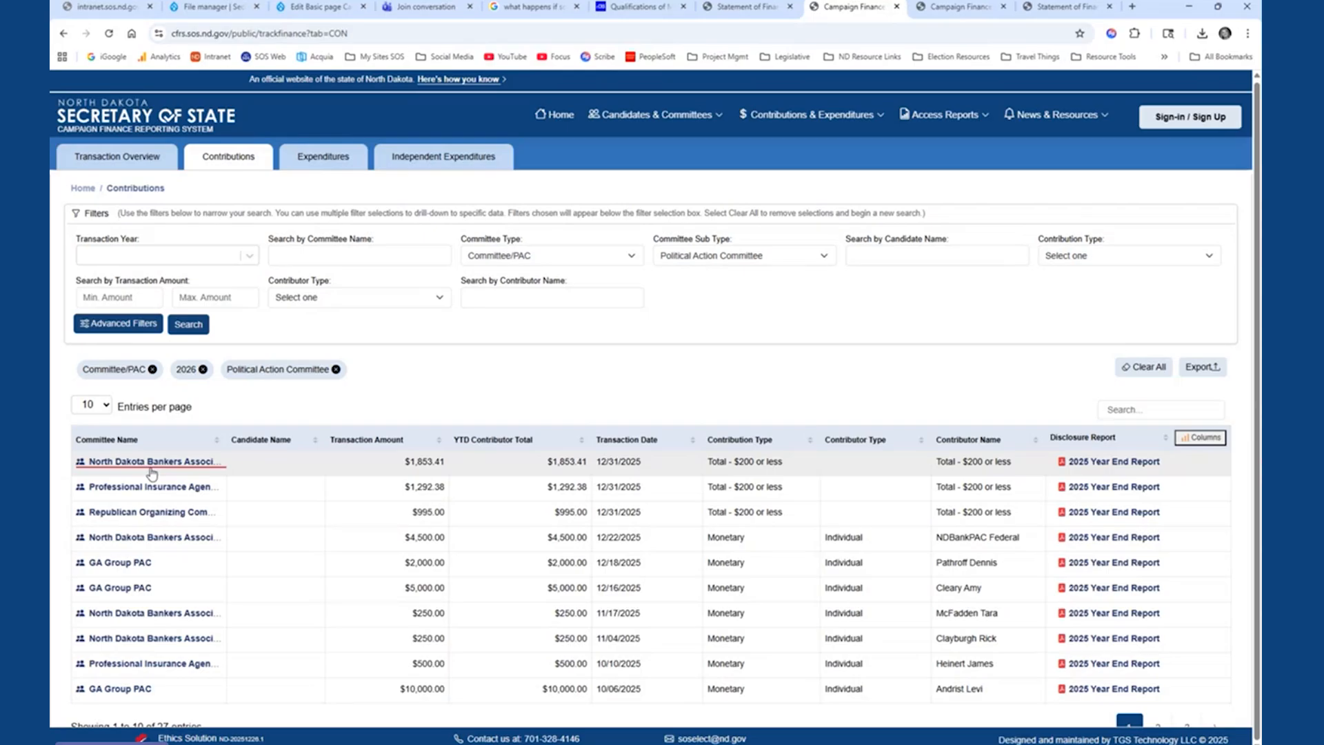
left_click(127, 466)
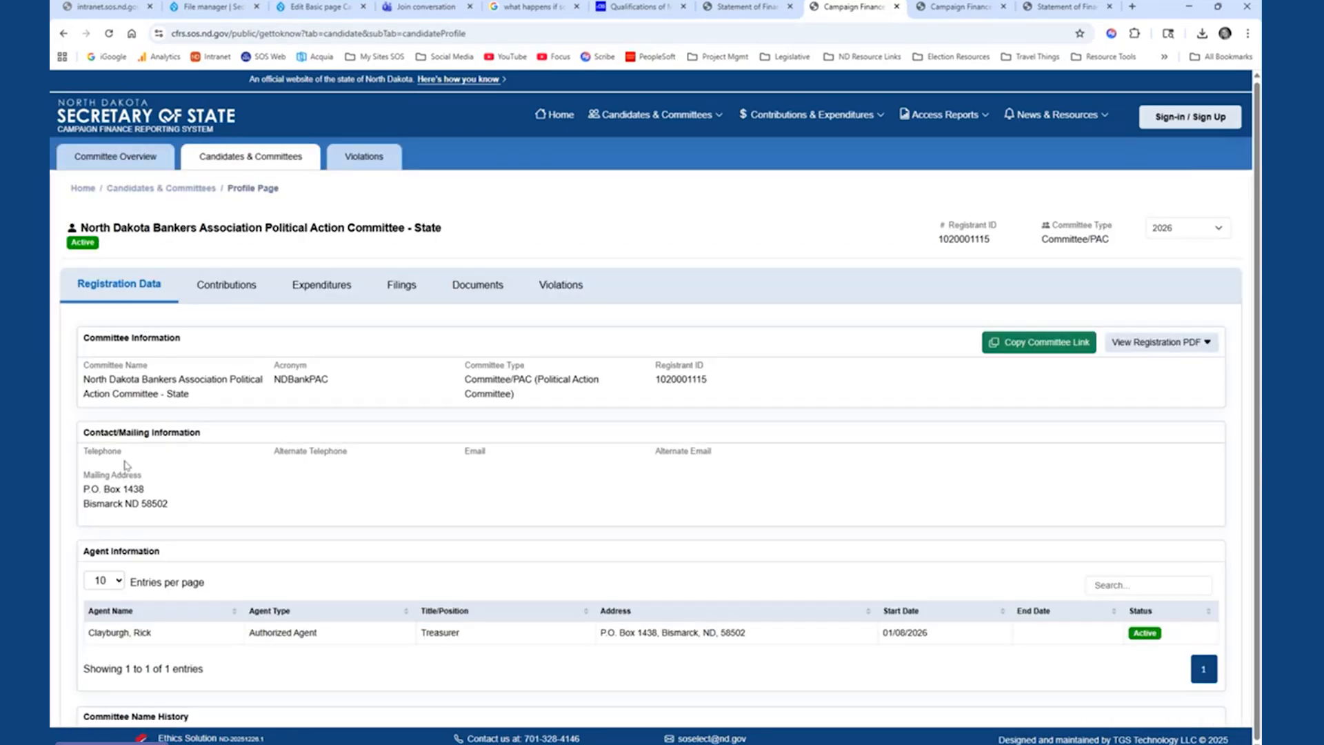
- Review the North Dakota Bankers Association committee's registration data, contributions, expenditures and filings
scroll(817, 321, "down", 2)
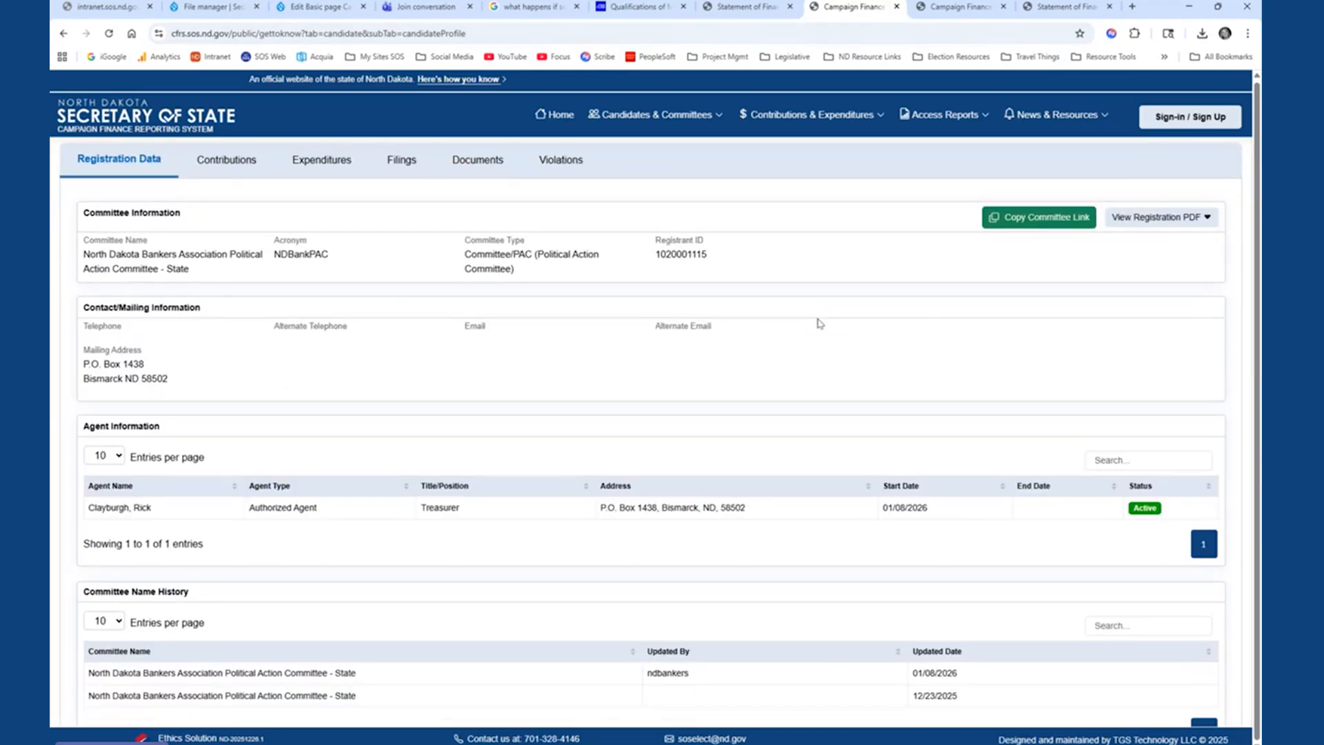
scroll(663, 473, "down", 1)
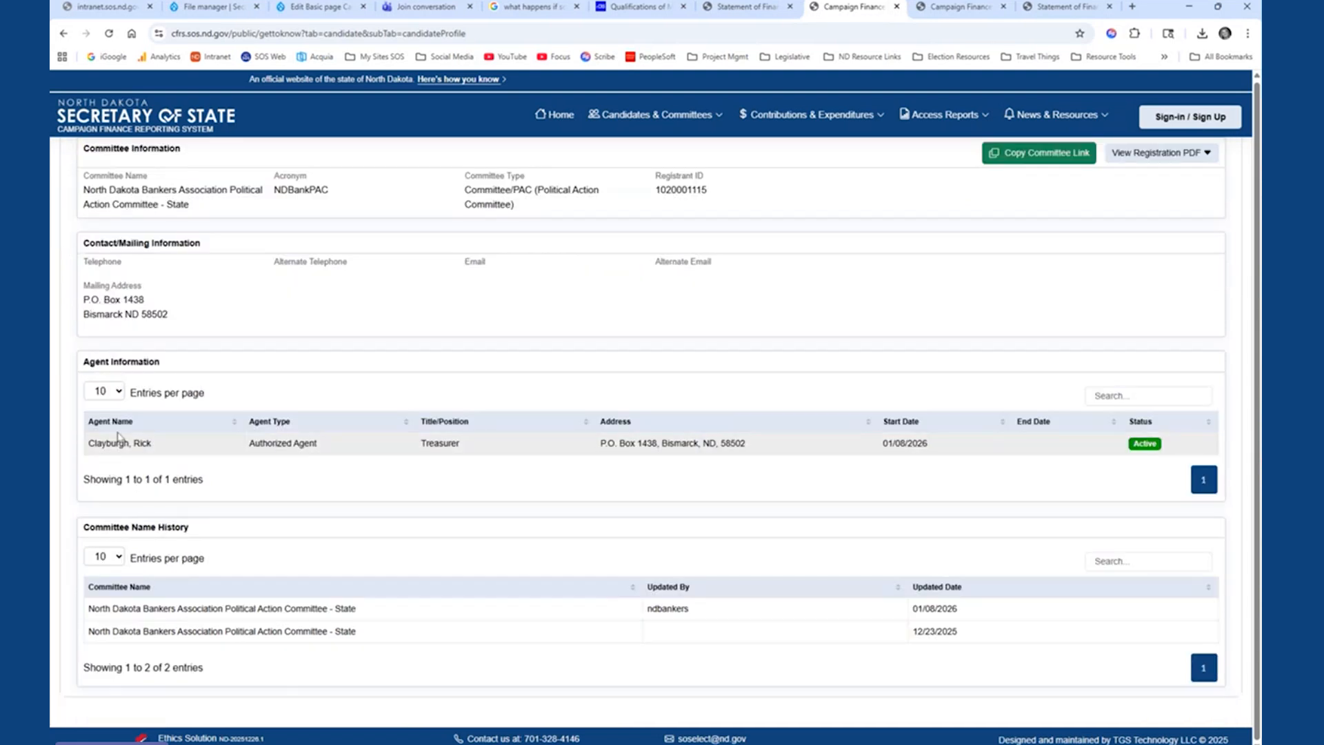
scroll(549, 396, "up", 3)
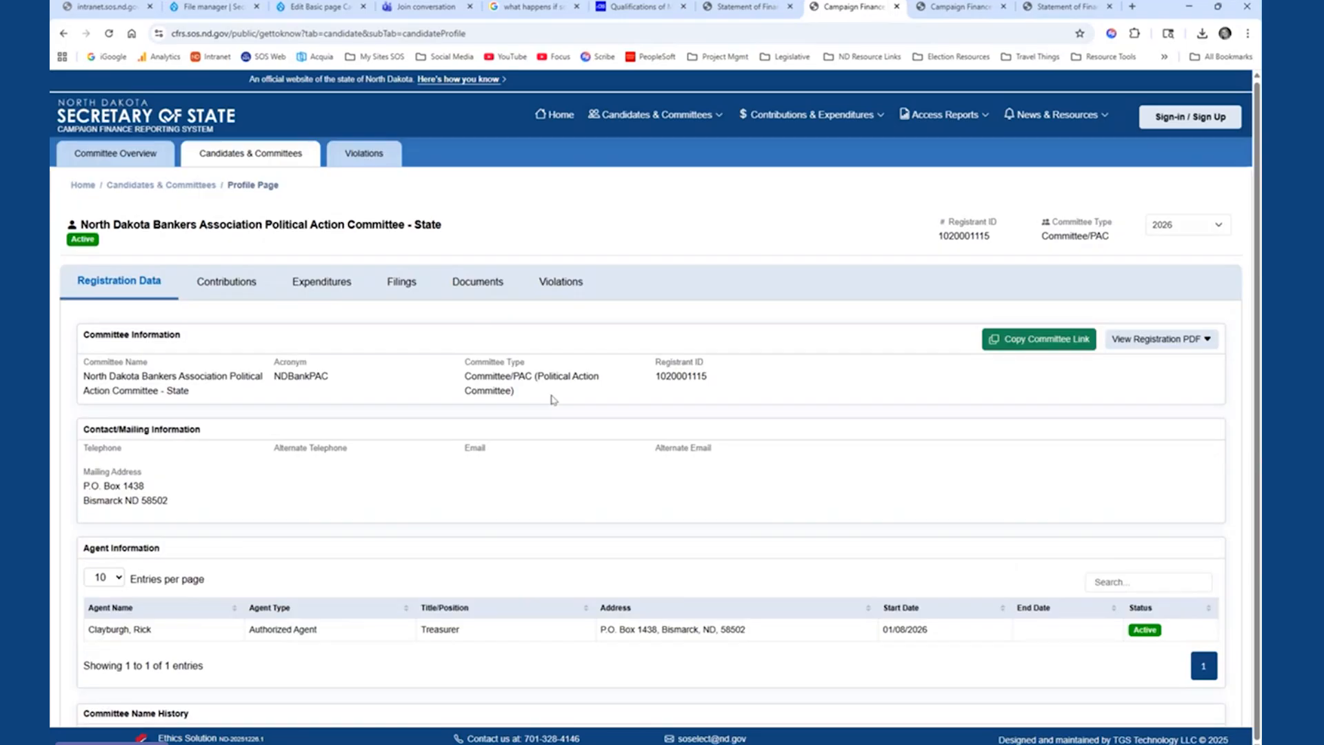
left_click(218, 289)
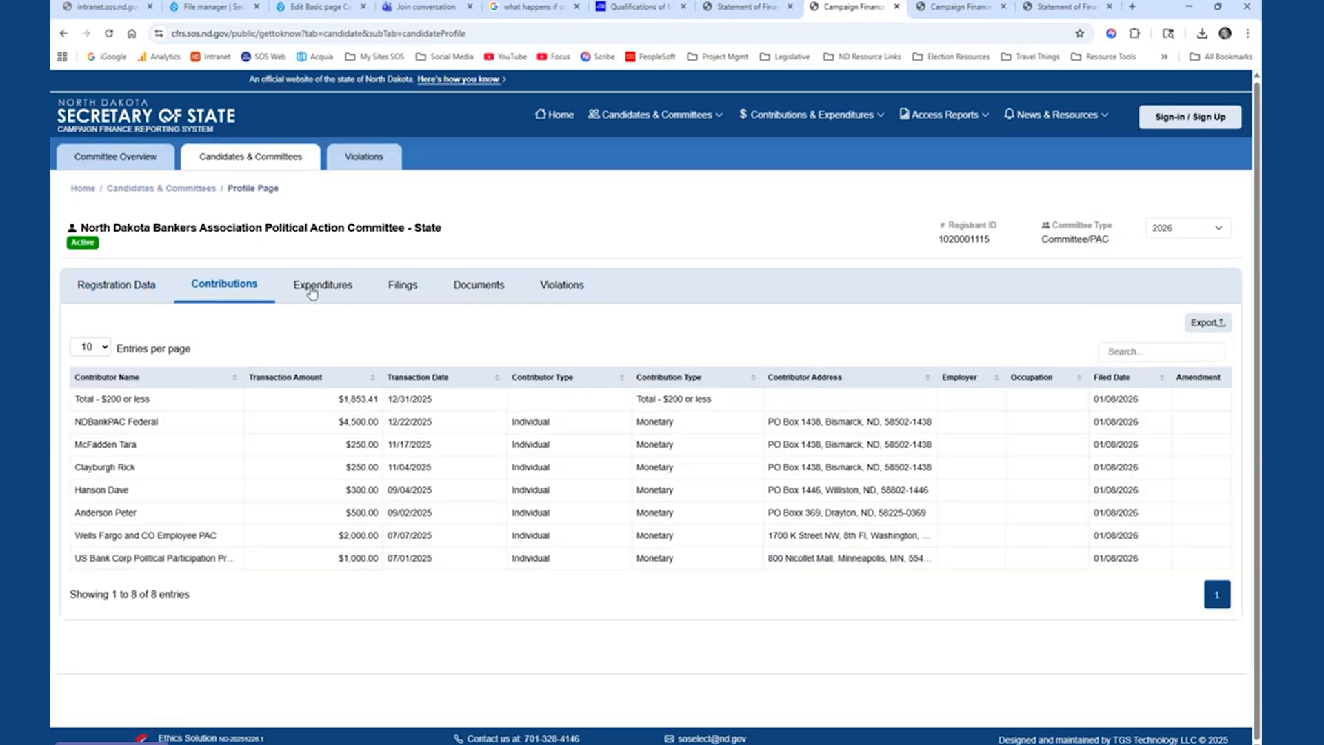
left_click(325, 291)
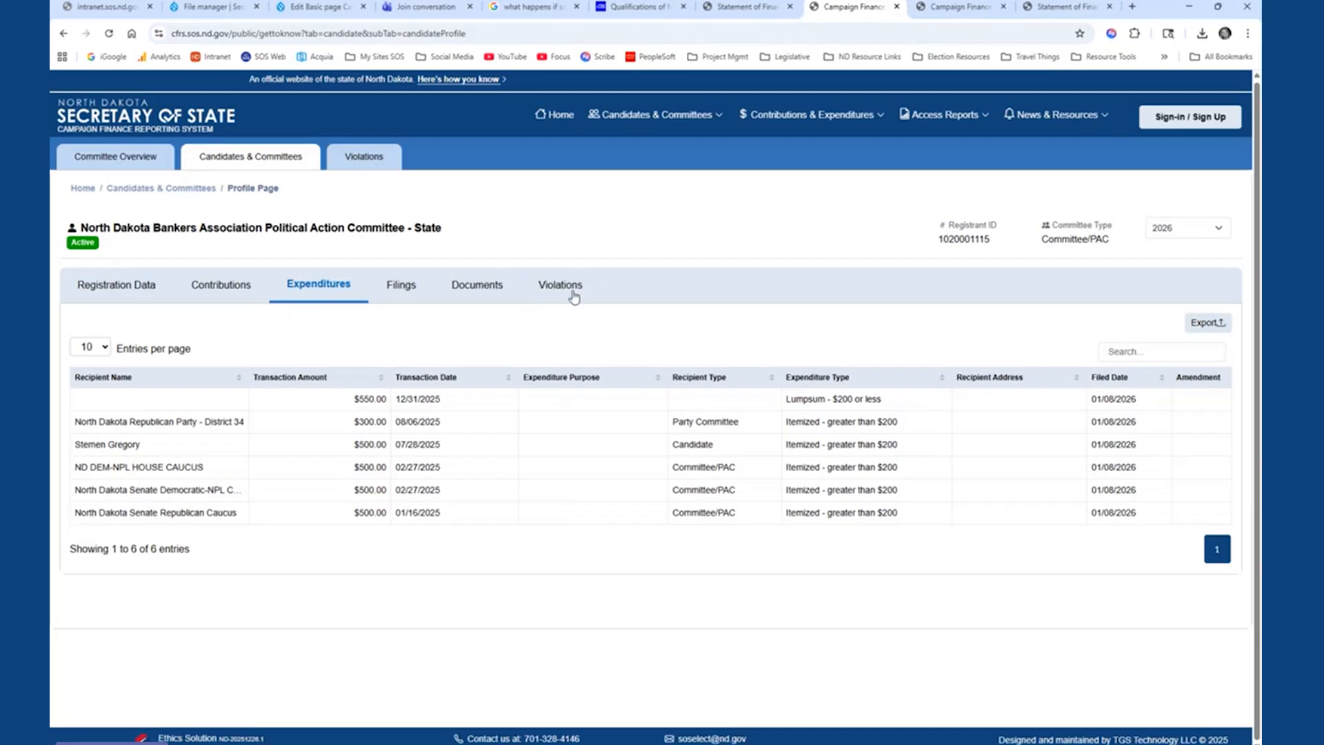
left_click(412, 292)
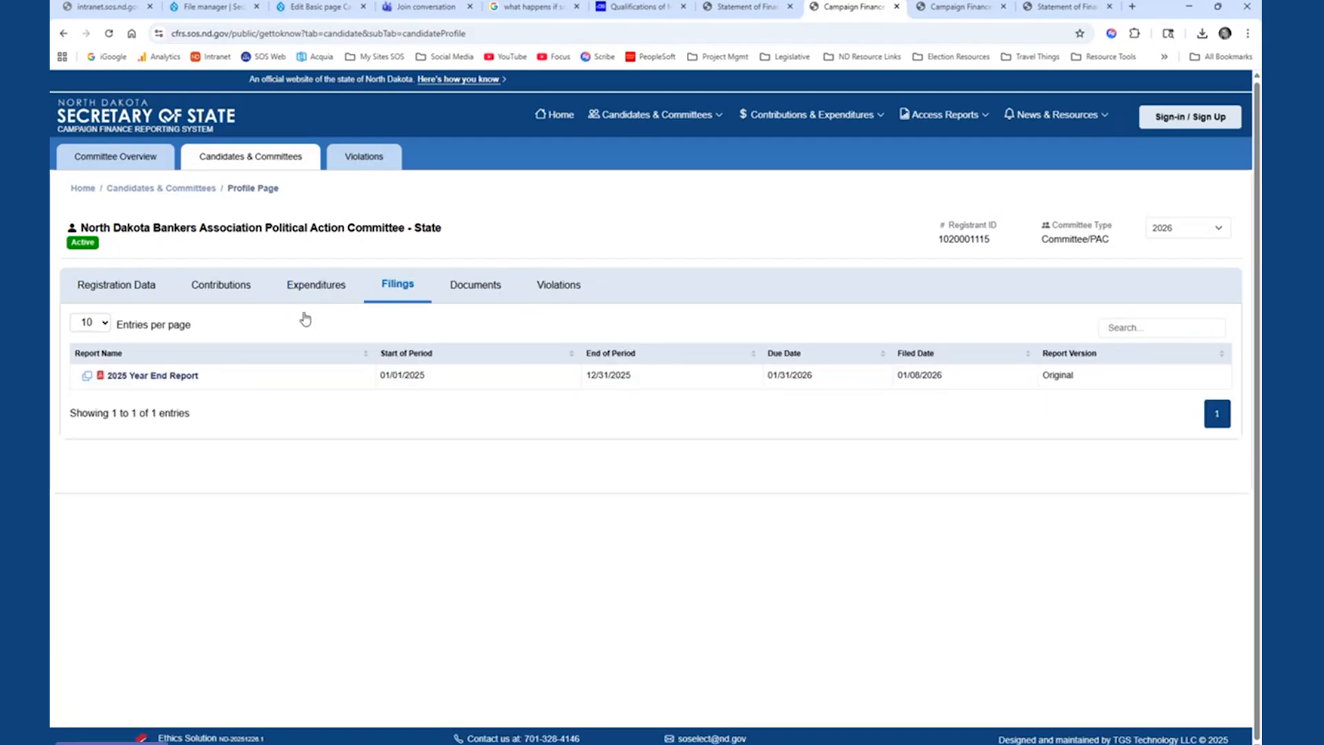
- Return to the contributions list, read through the Bismarck Area Republican committee's 2025 Year End Report, and close it
left_click(64, 33)
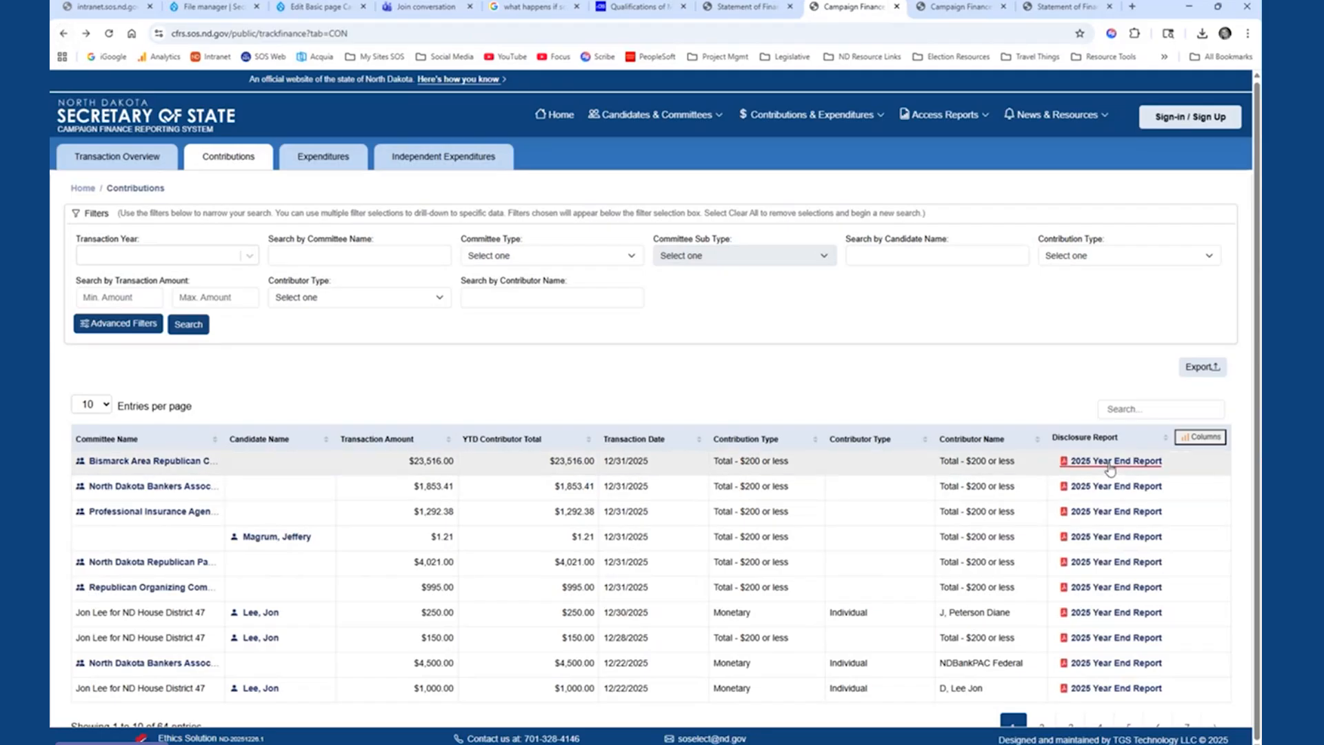
left_click(1109, 462)
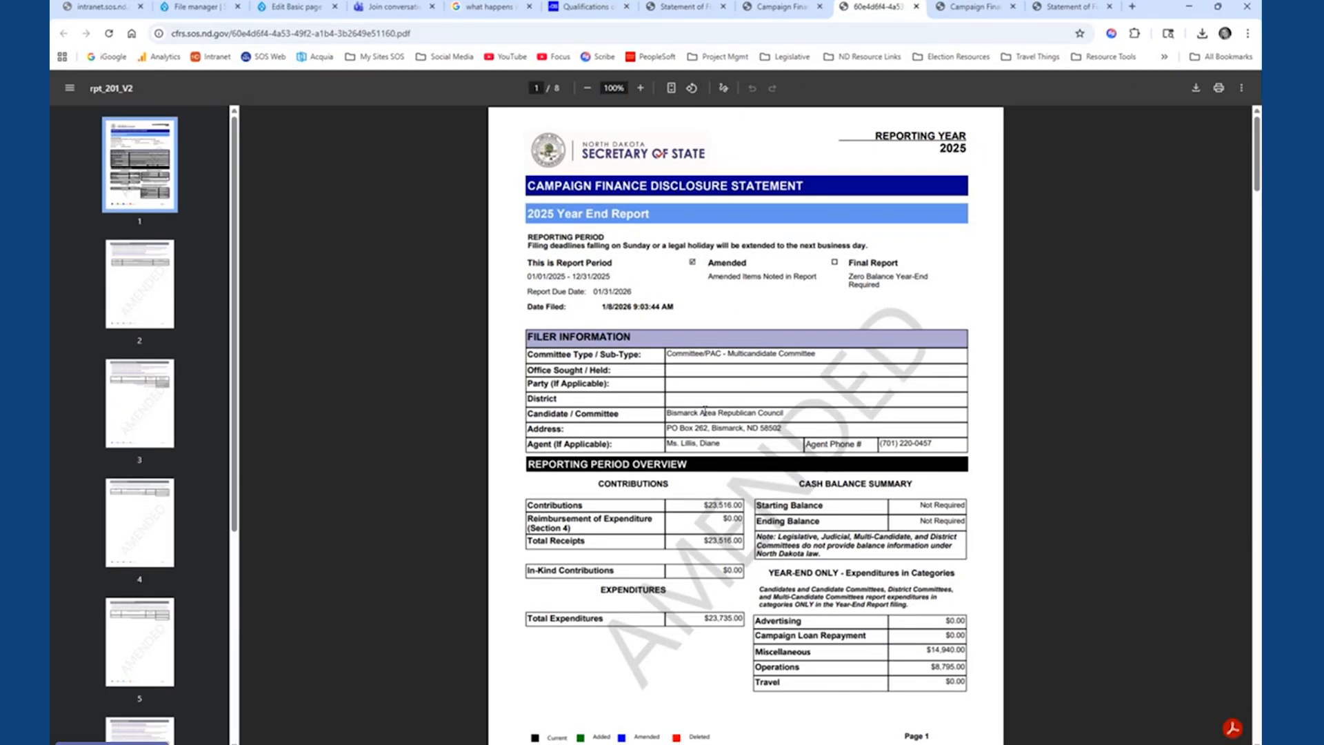
scroll(826, 511, "down", 2)
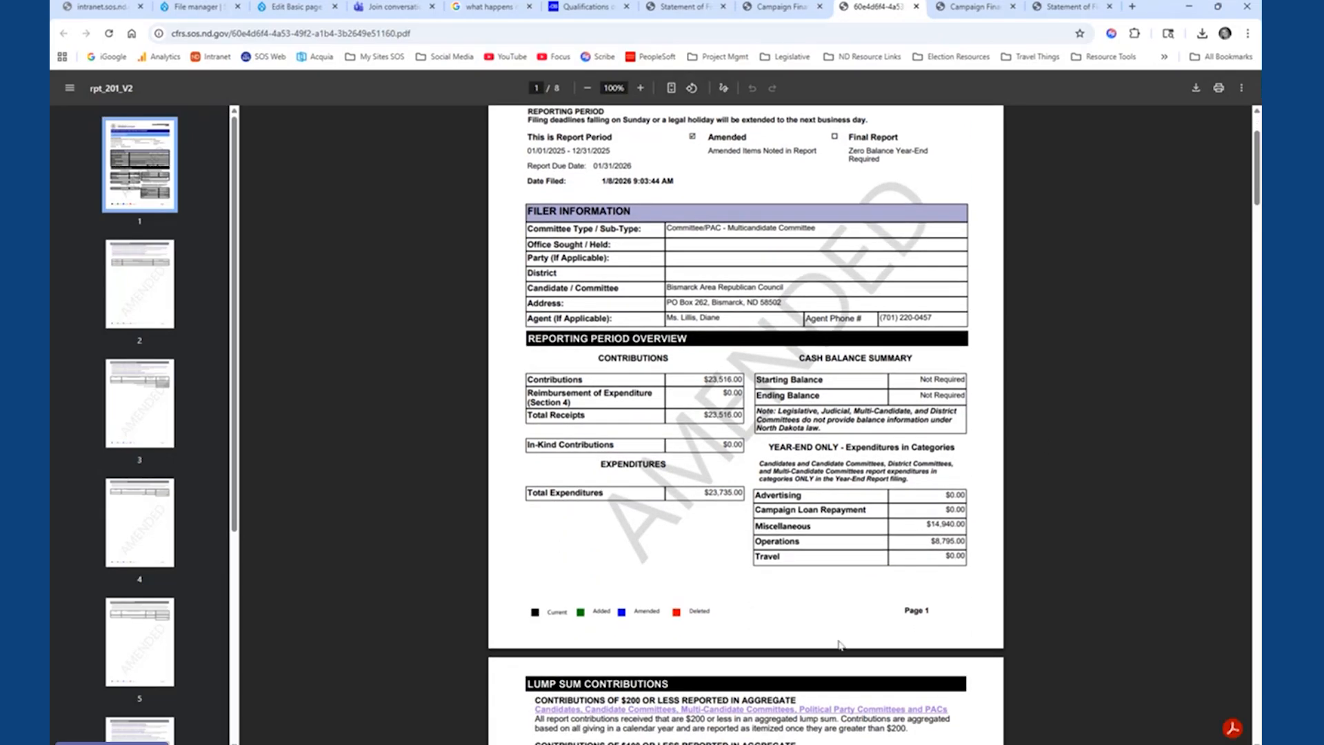
scroll(839, 644, "down", 6)
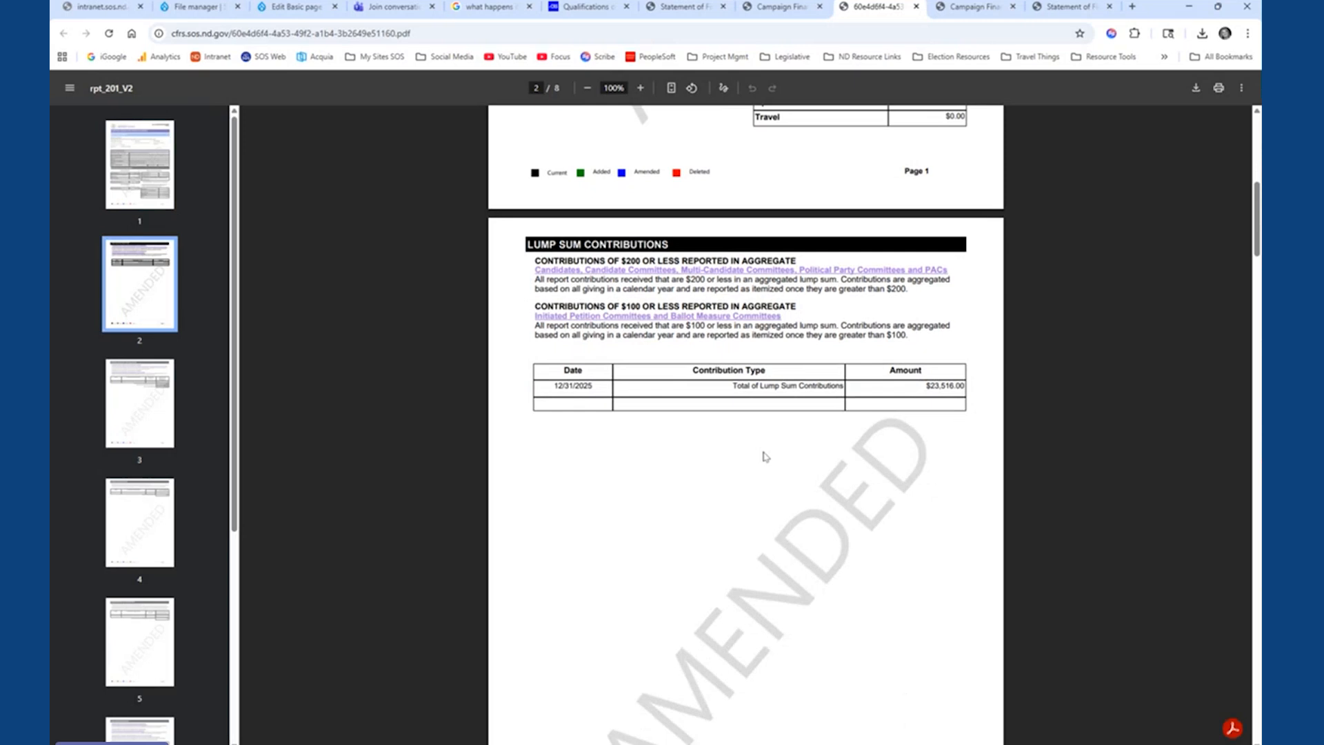
scroll(764, 456, "down", 8)
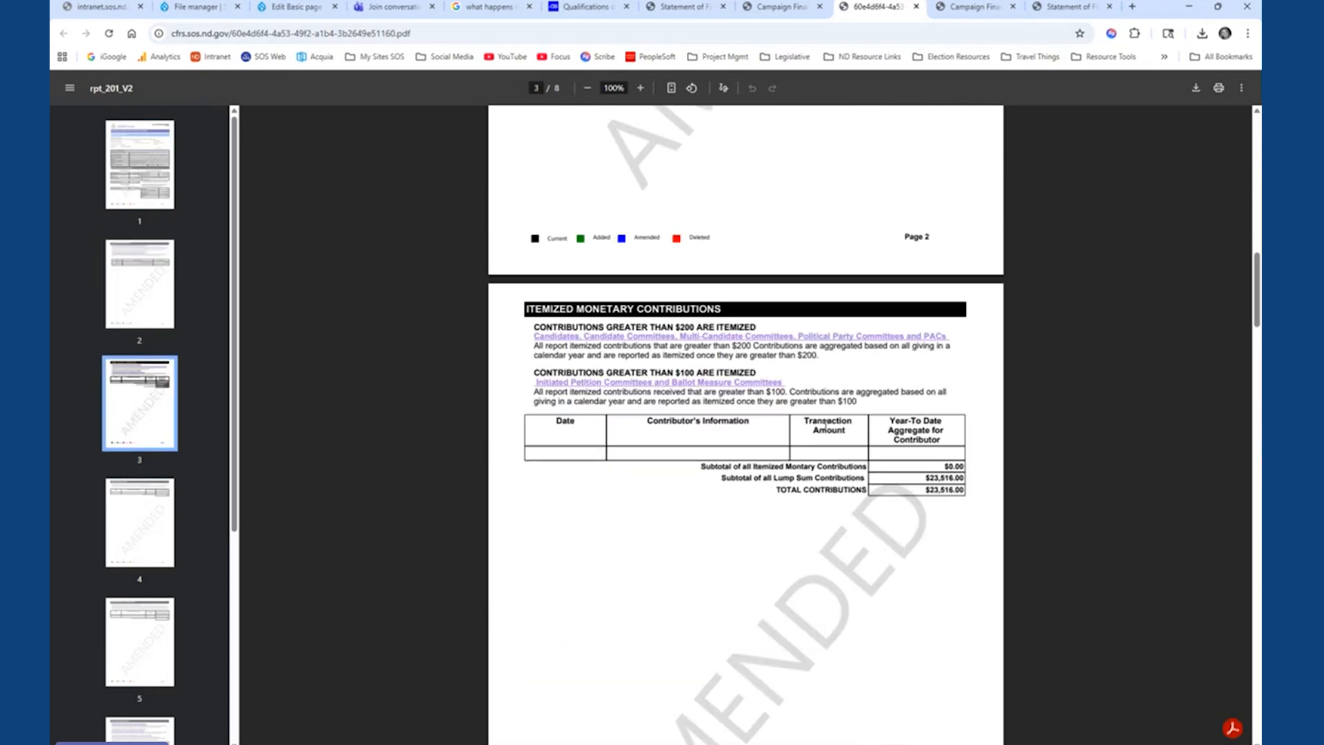
scroll(800, 435, "down", 10)
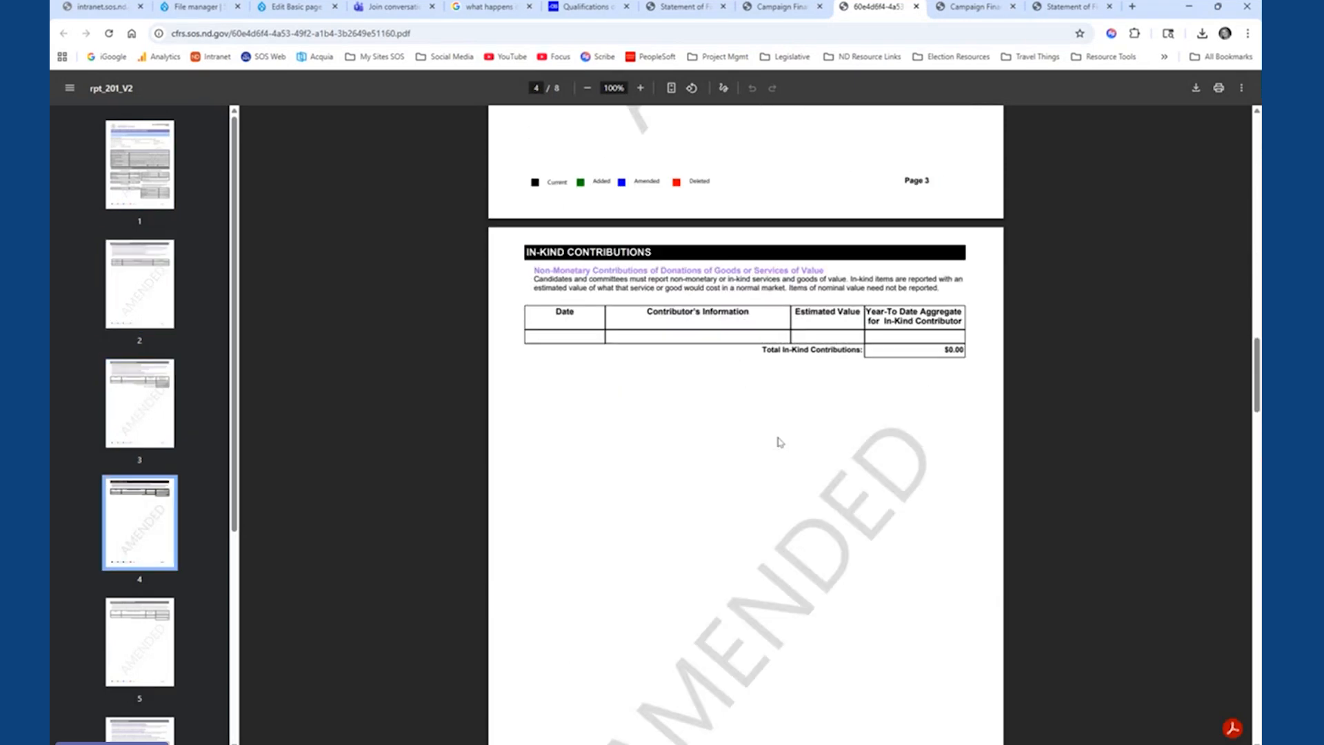
scroll(780, 442, "down", 10)
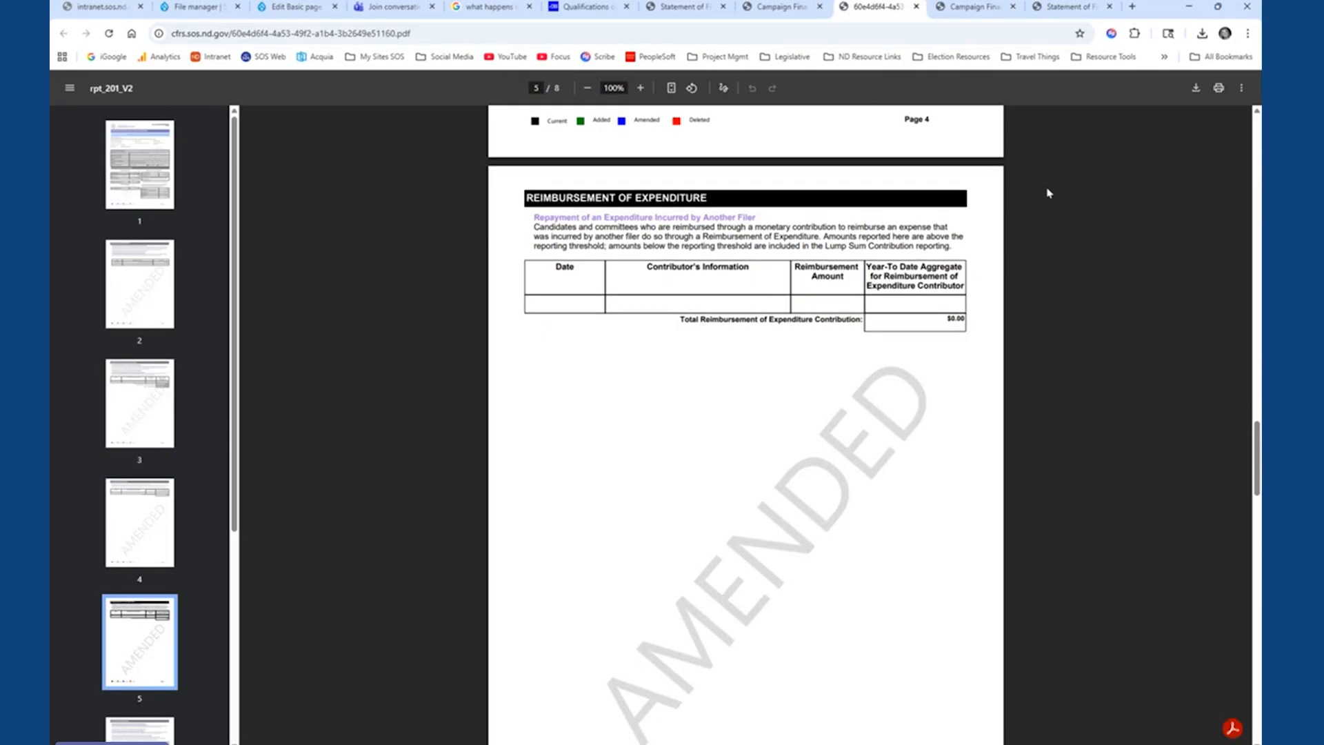
left_click(916, 6)
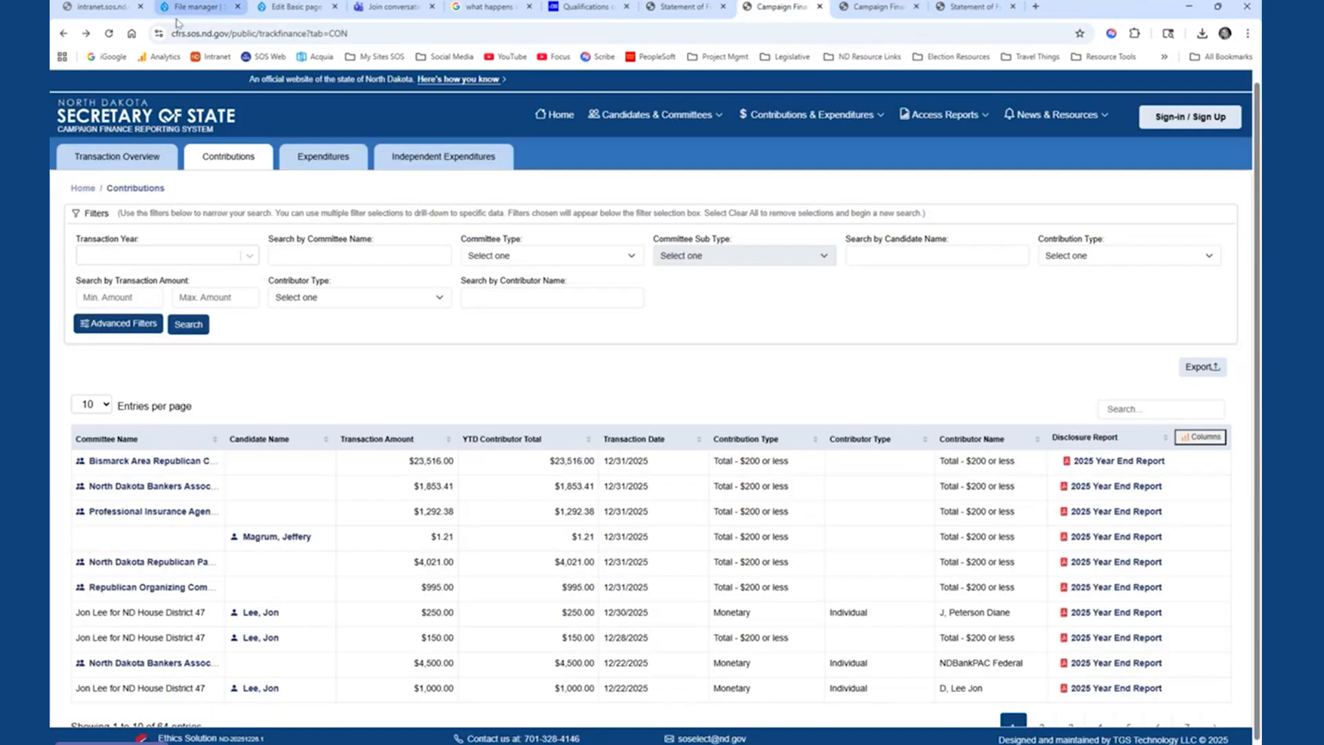
- View the Expenditures search page and the Independent Expenditures search page
left_click(802, 118)
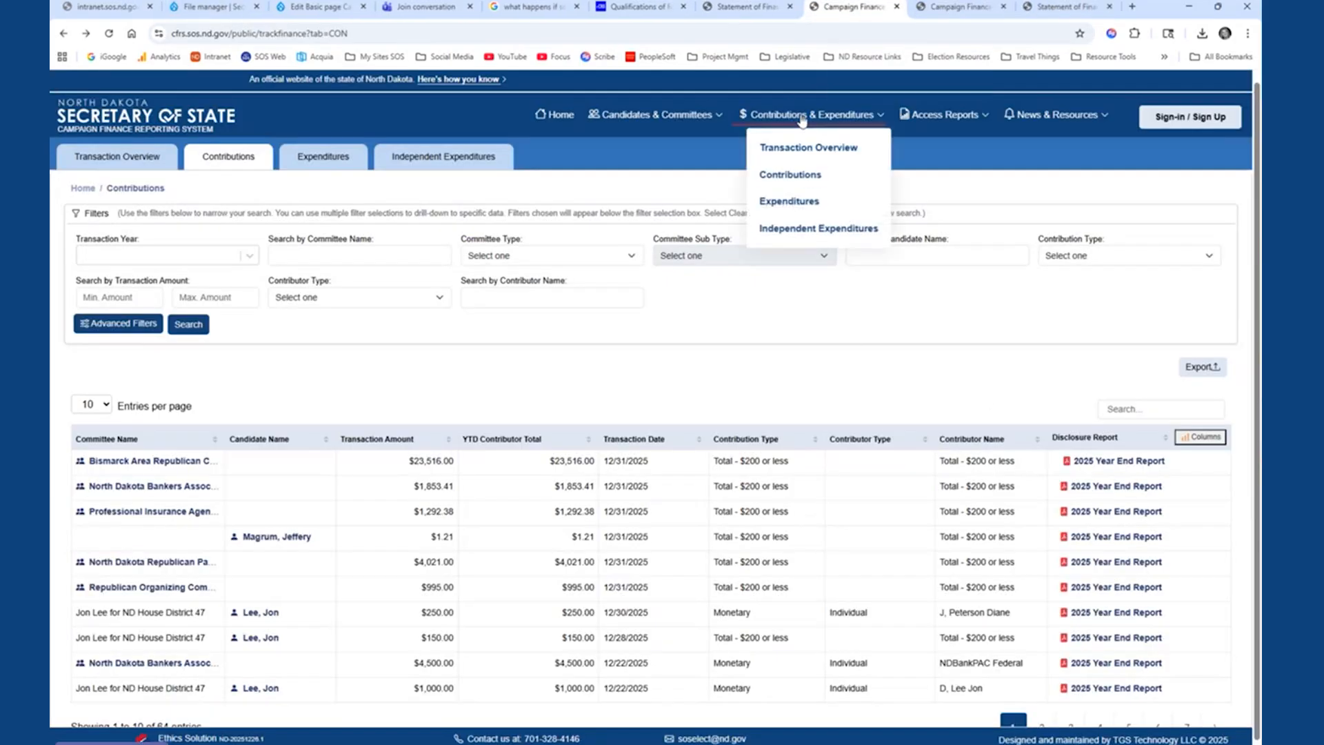
left_click(342, 160)
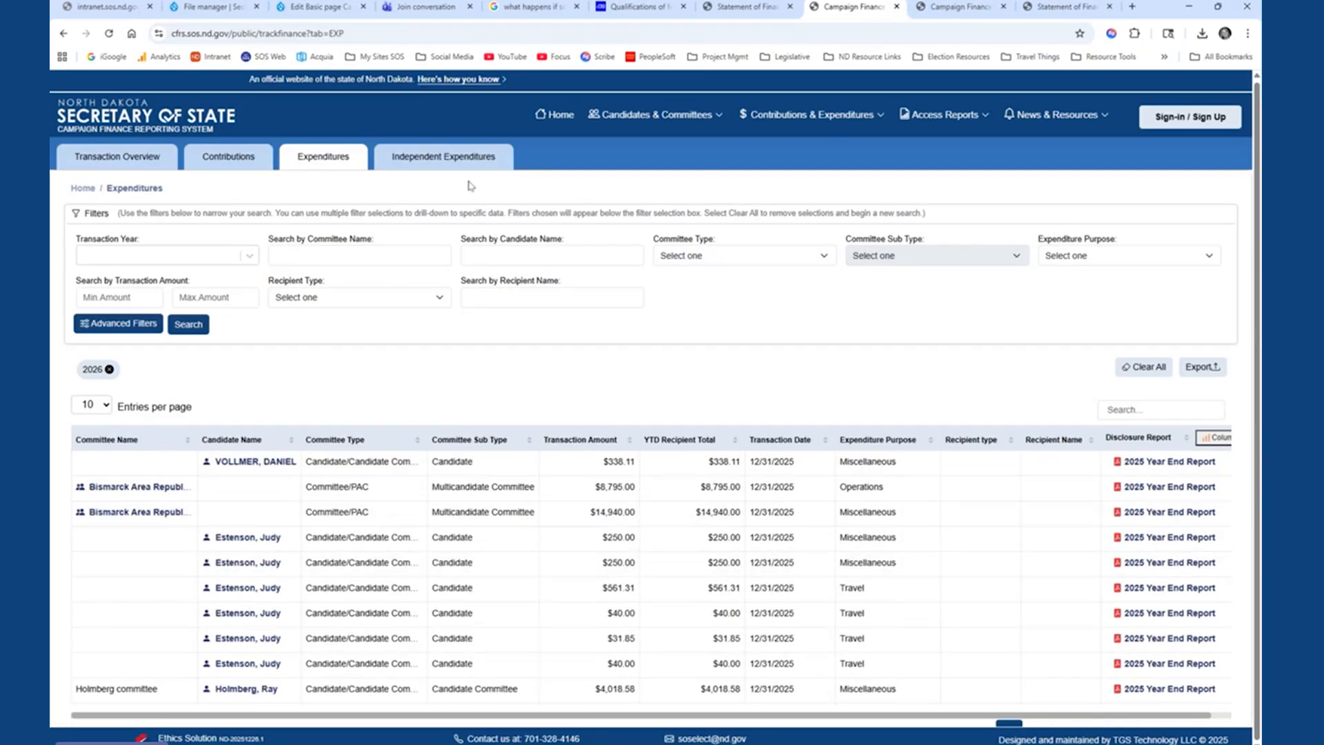
left_click(427, 164)
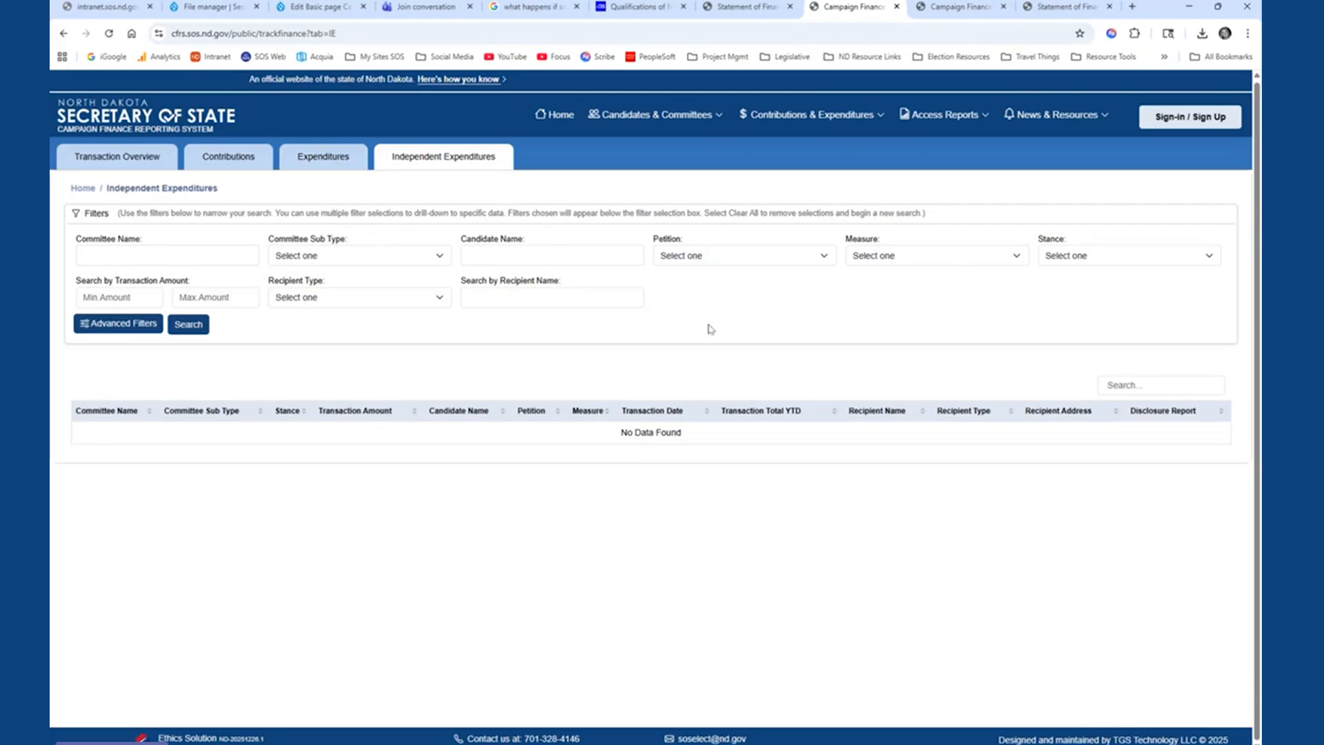
- View the Filed Reports list and the Data Download page of the public reports
left_click(938, 116)
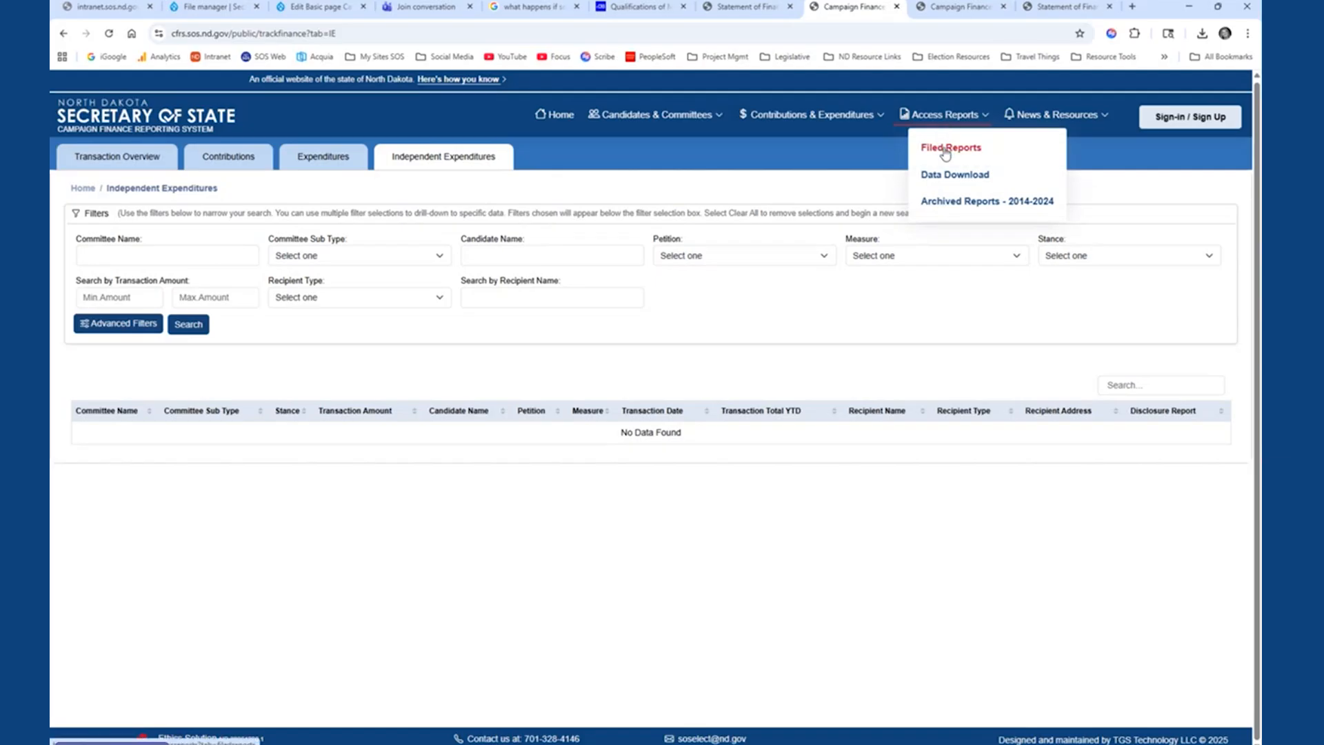
left_click(946, 149)
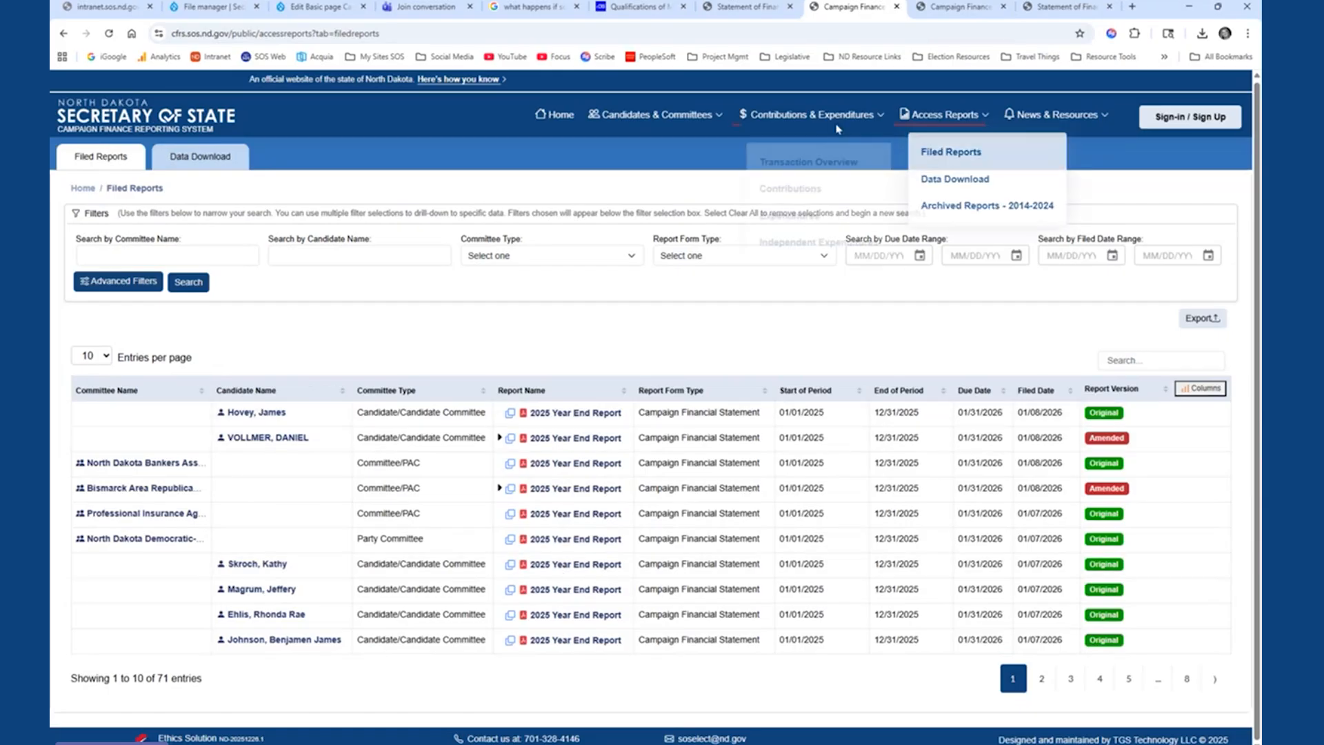
left_click(948, 177)
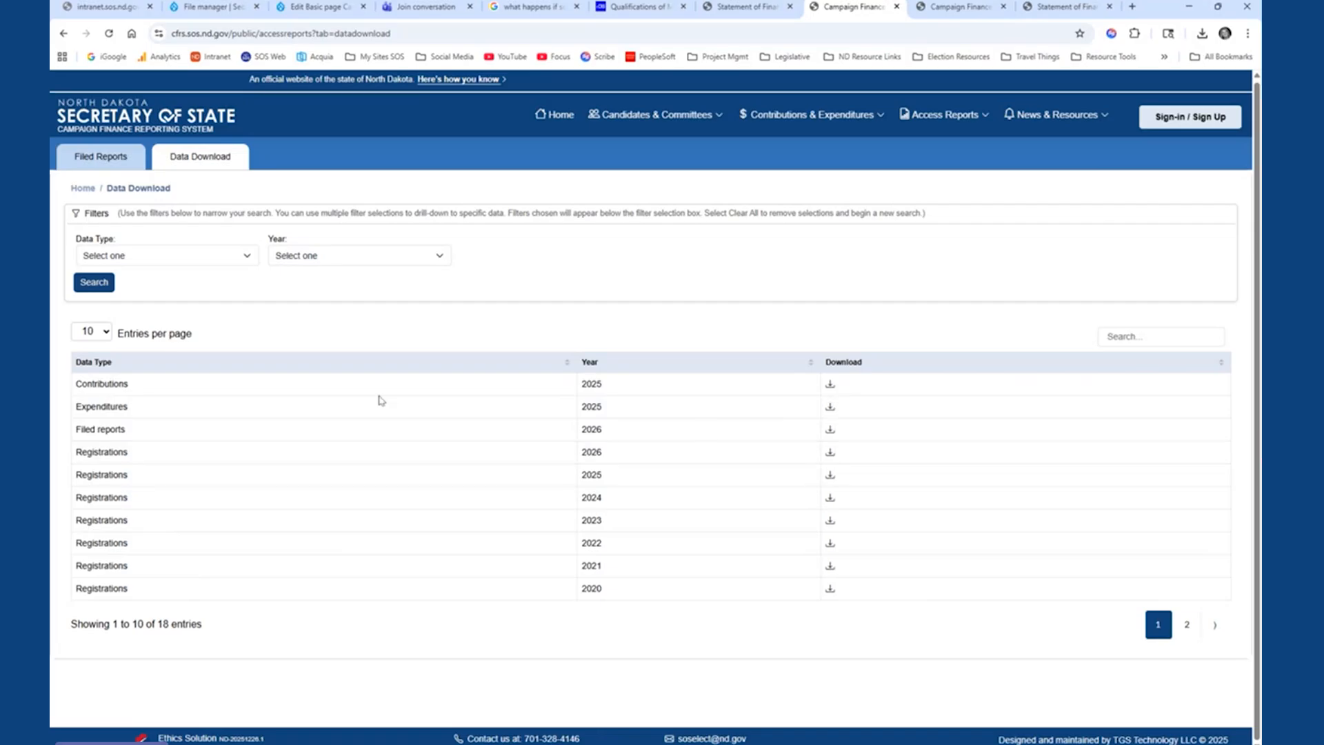
- Look at the Archived Reports - 2014-2024 search site, then close it and return to the reporting system
mouse_move(957, 118)
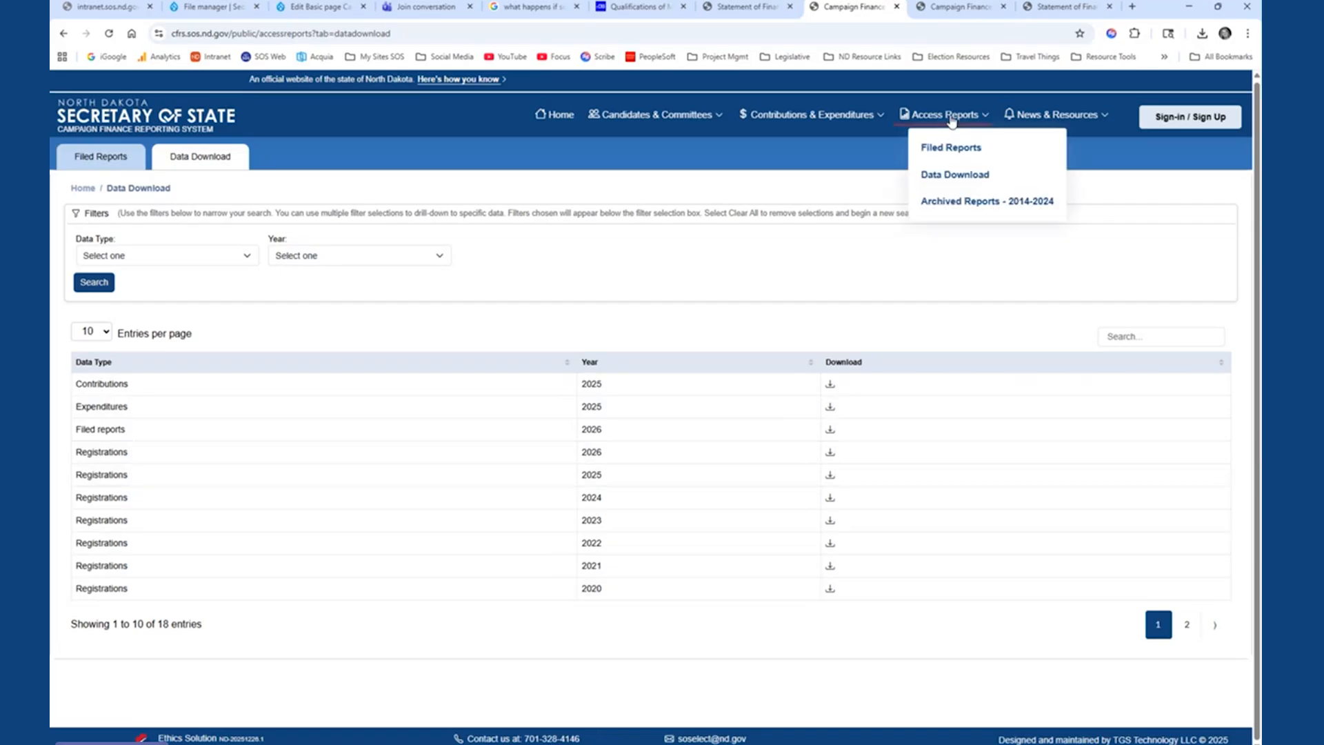
left_click(974, 205)
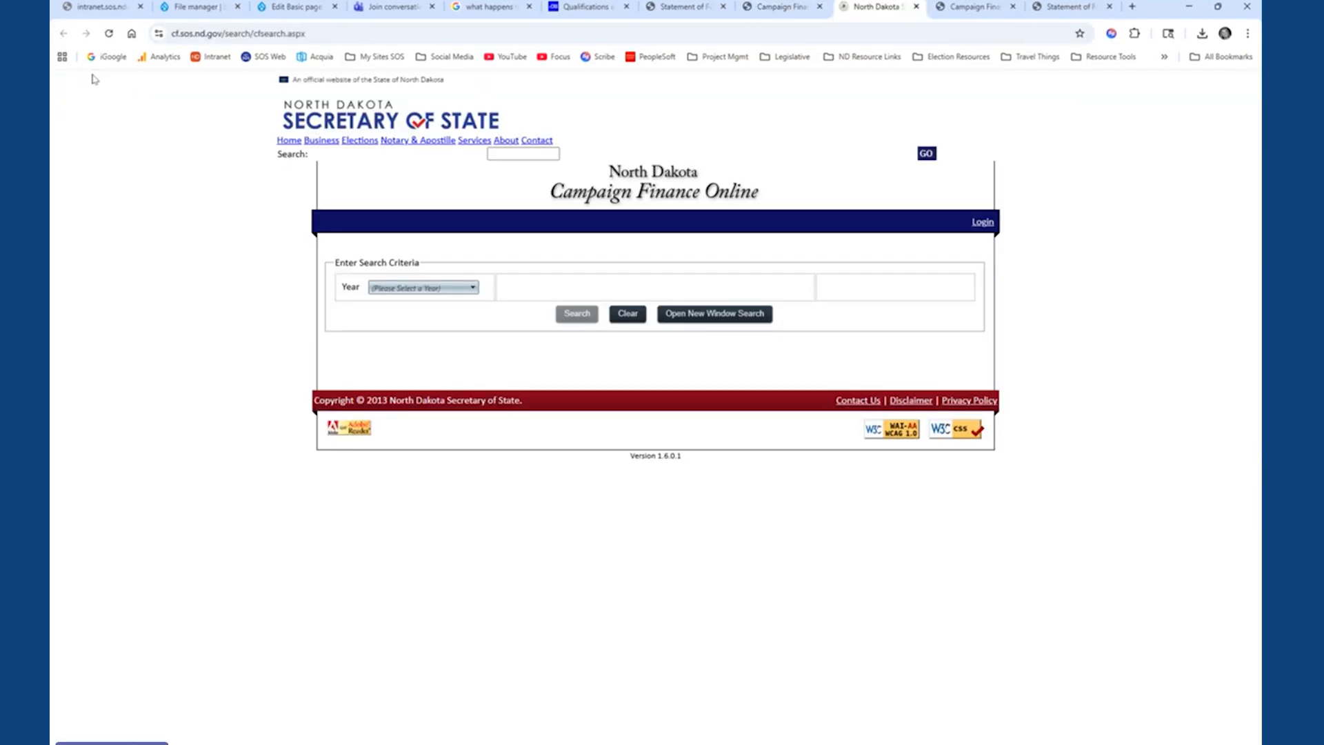
left_click(917, 9)
- View the News page and open the Help Library
mouse_move(1040, 113)
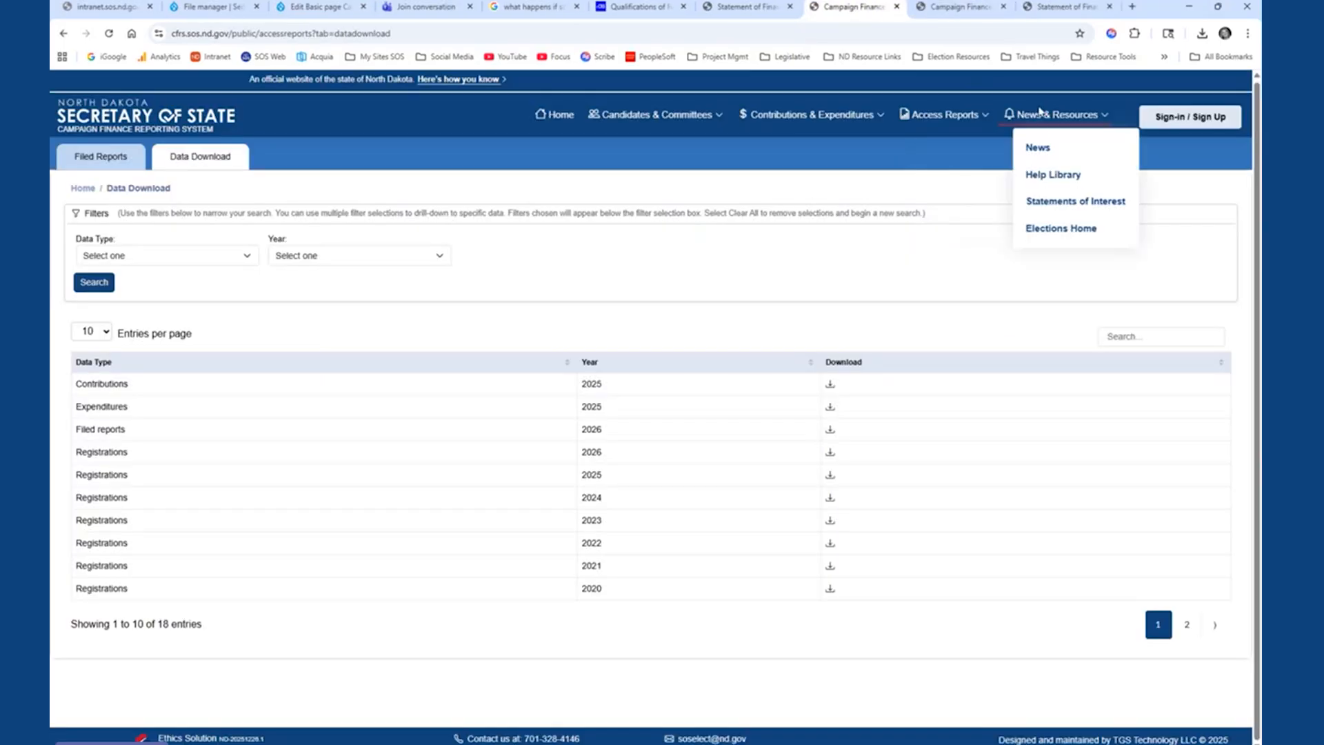
left_click(1041, 154)
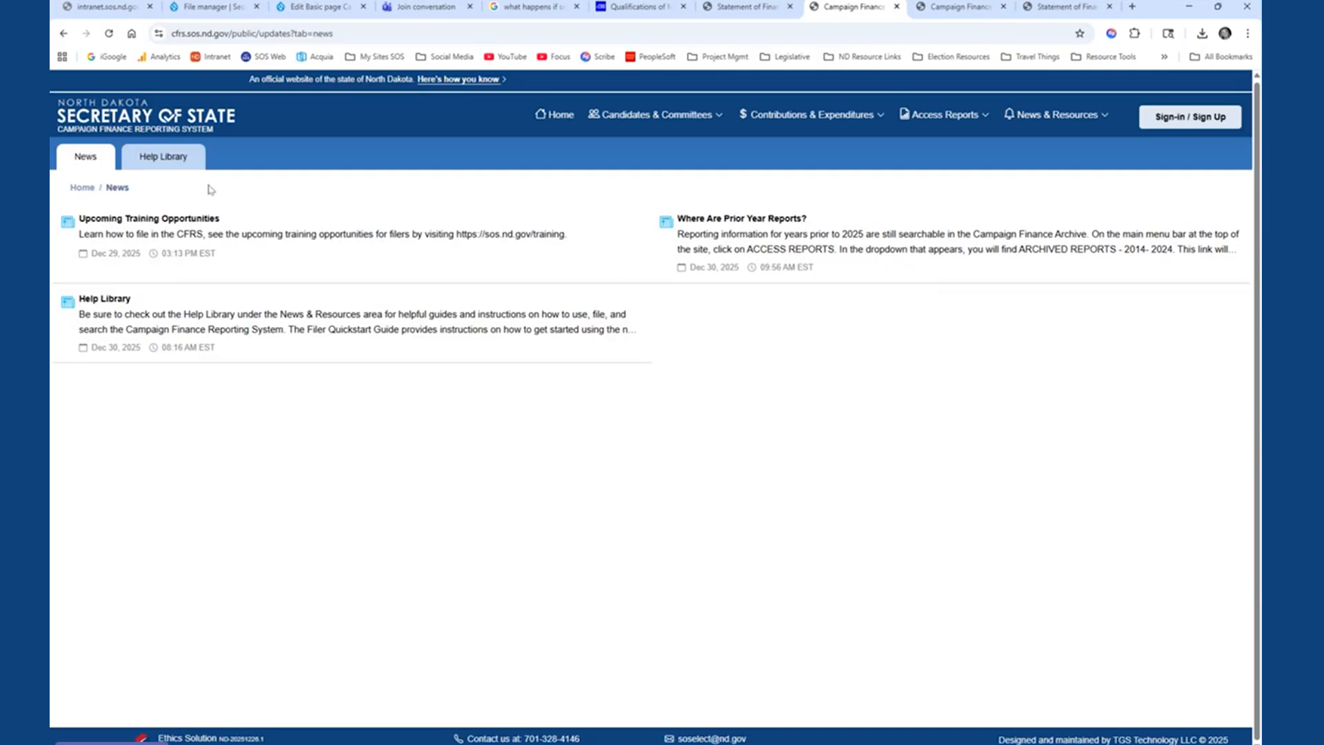
left_click(1109, 131)
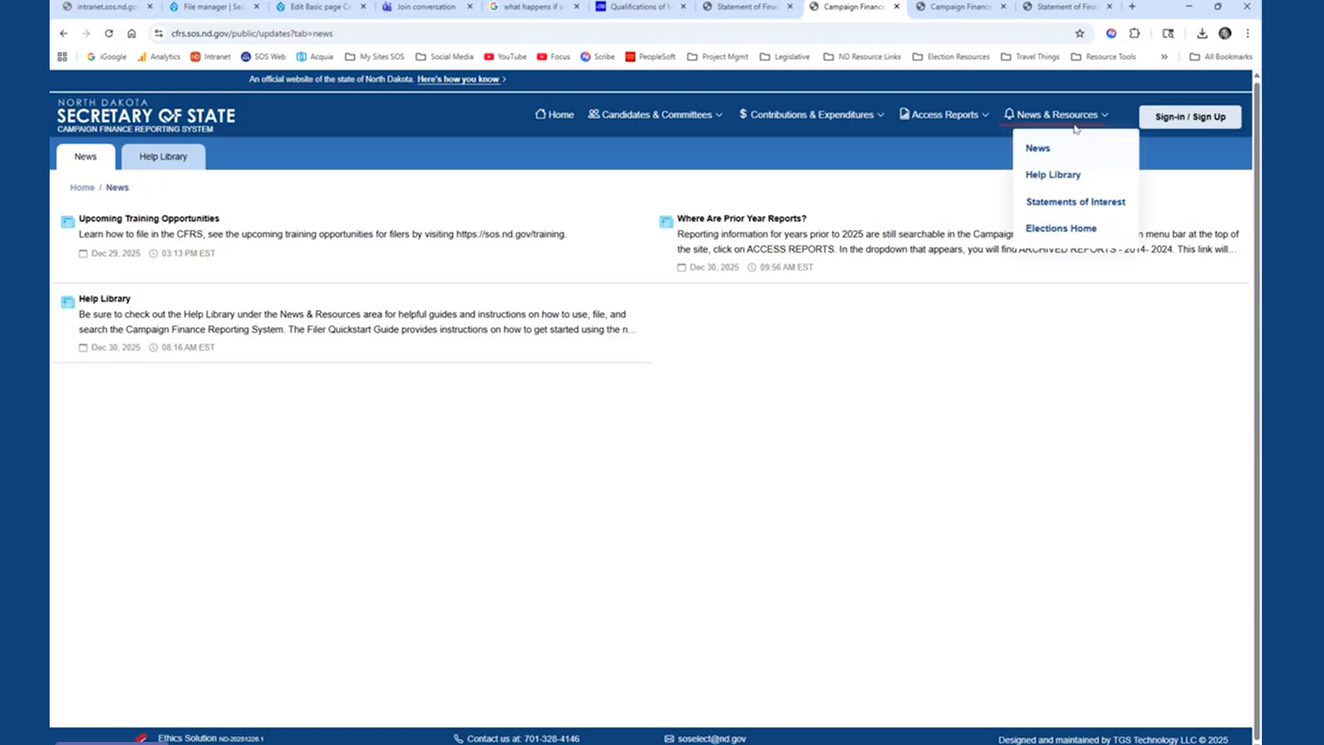
left_click(1048, 181)
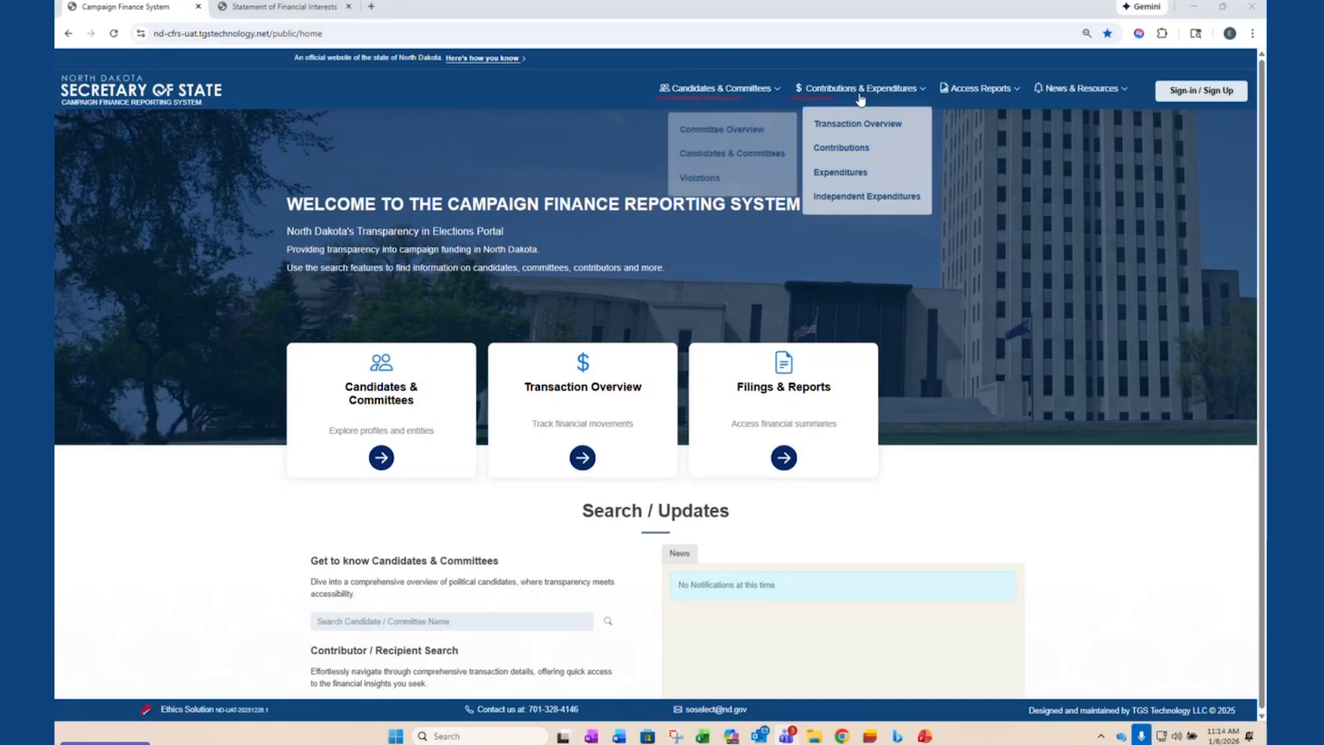
- Sign in to the filer account through the Public Login, replacing the prefilled user ID with the filer's own
mouse_move(1081, 89)
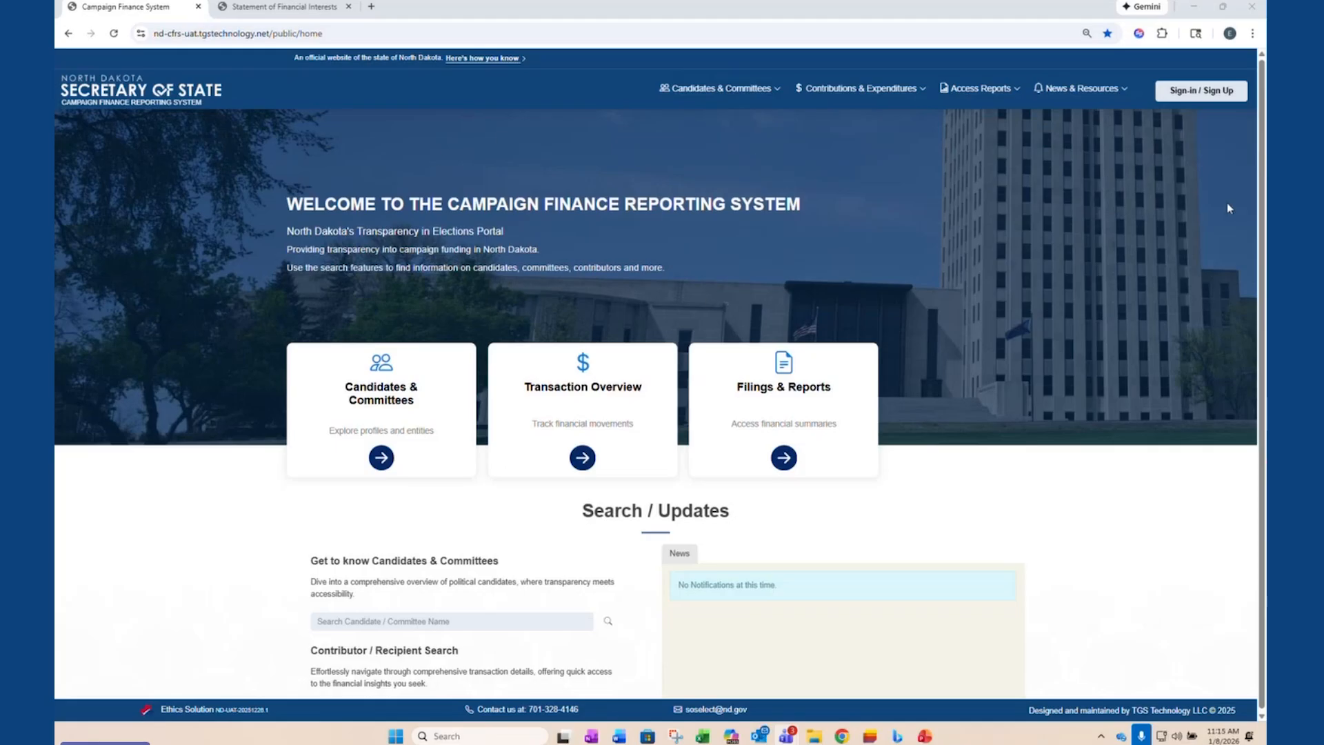
left_click(1201, 98)
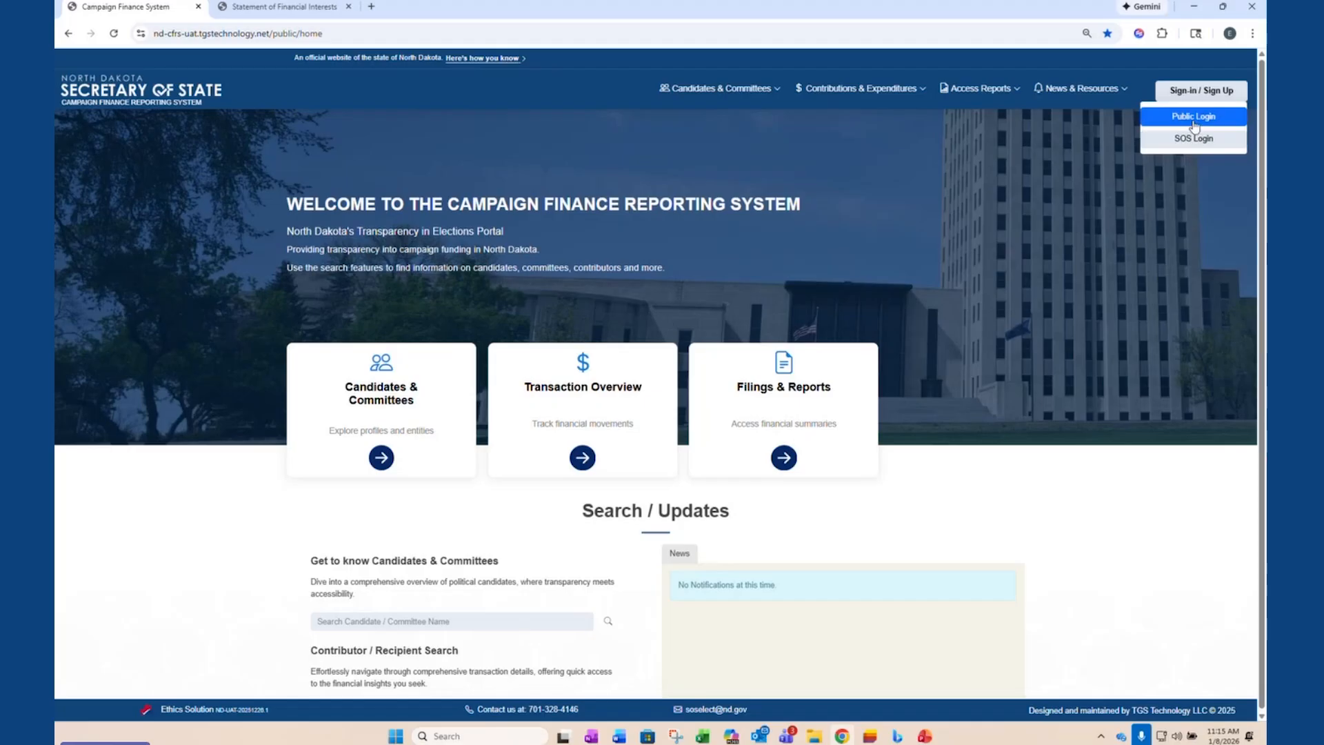
left_click(1195, 128)
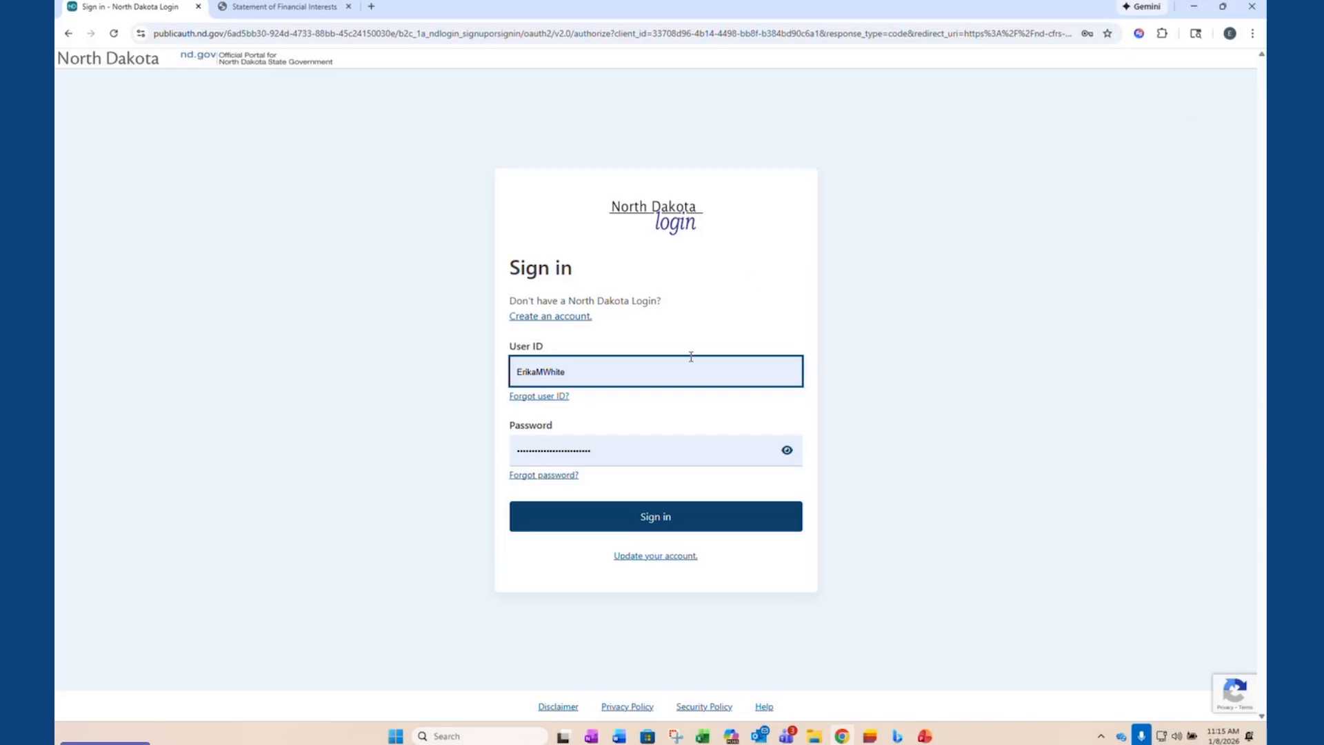
double_click(623, 373)
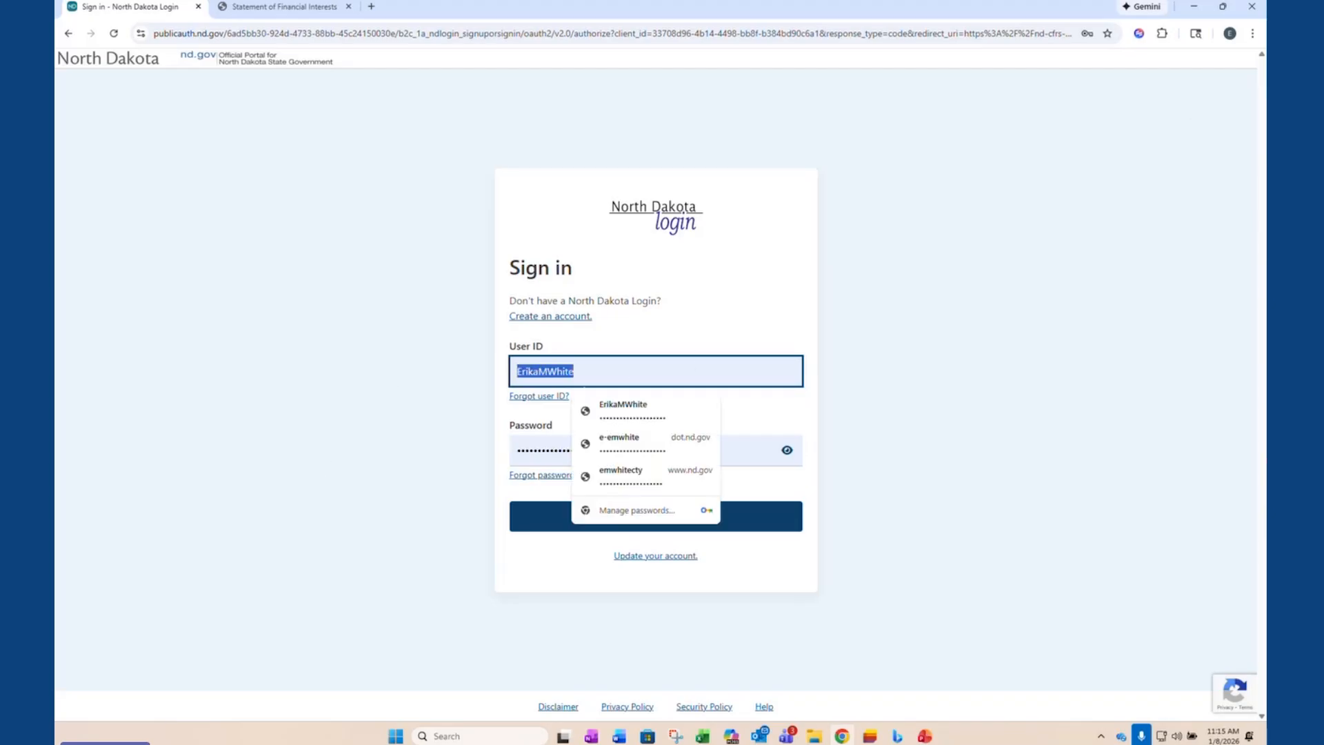
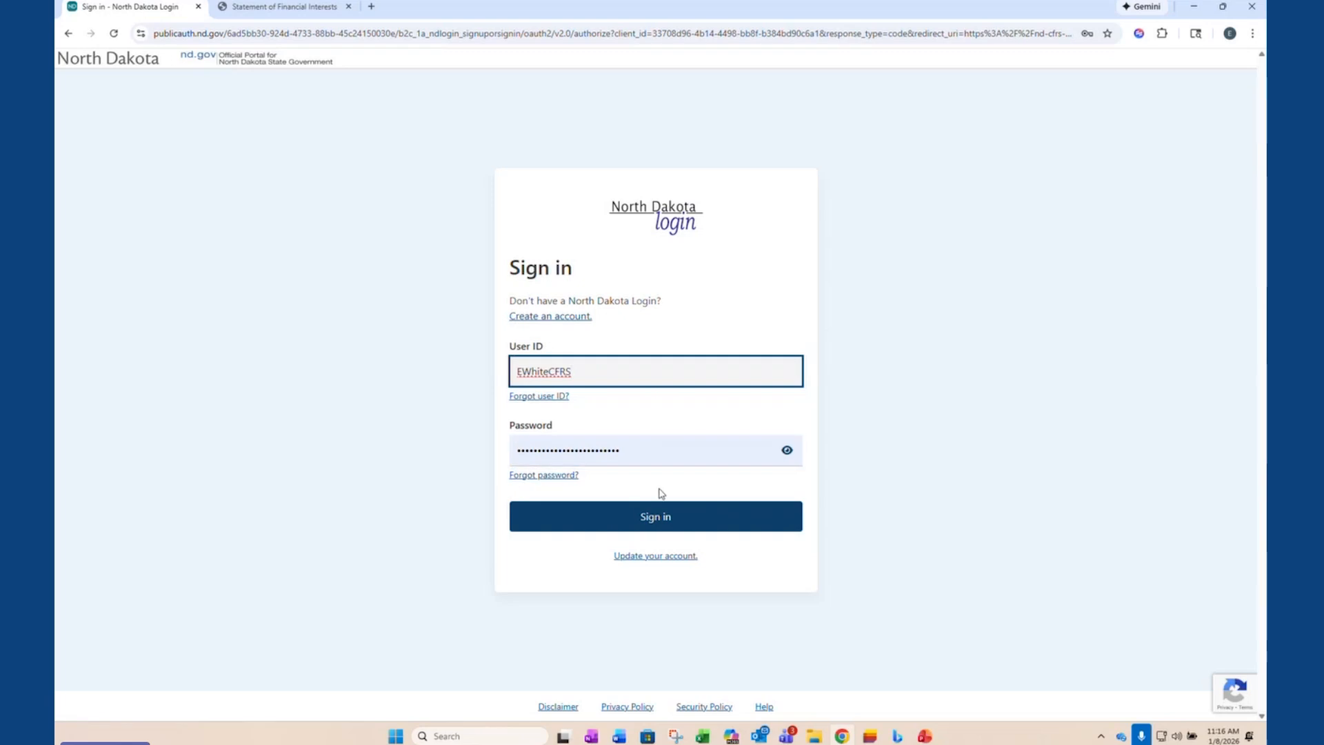
left_click(656, 522)
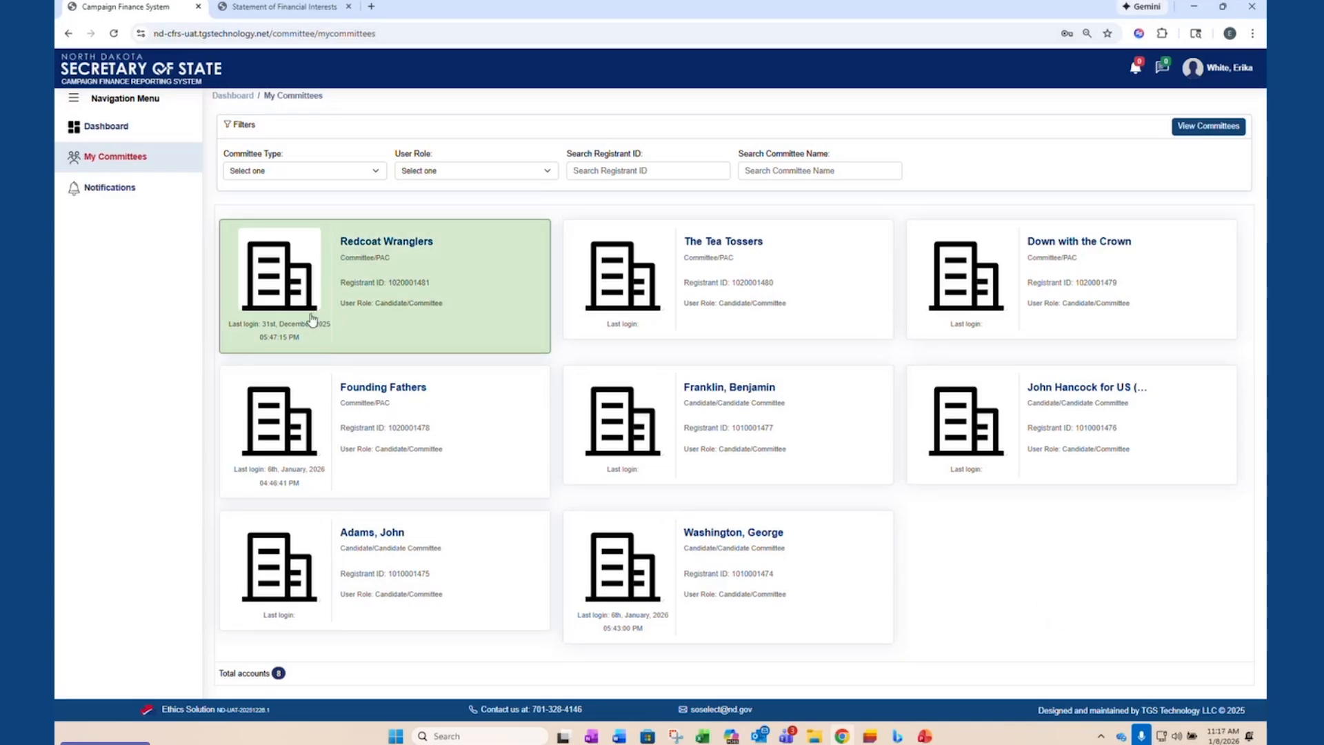
- Start a new Committee/PAC registration from the filer's dashboard
left_click(127, 138)
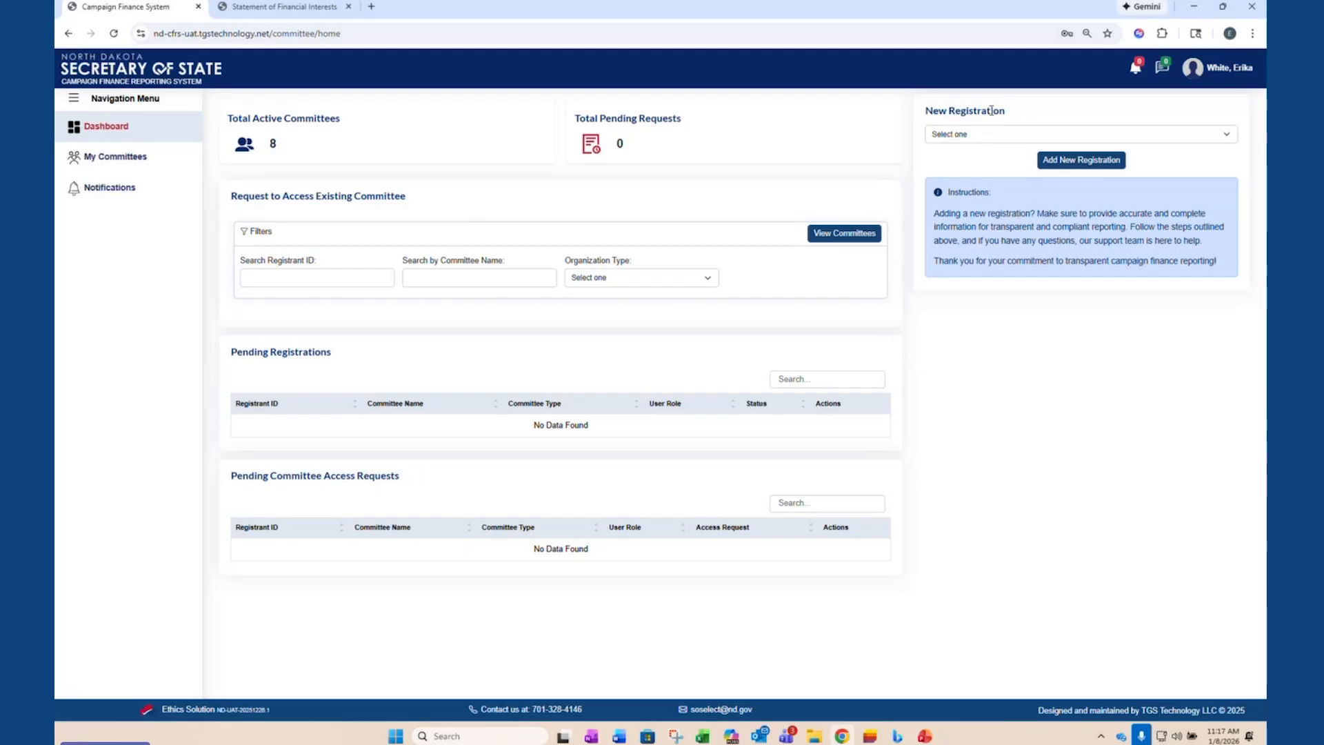
left_click(991, 138)
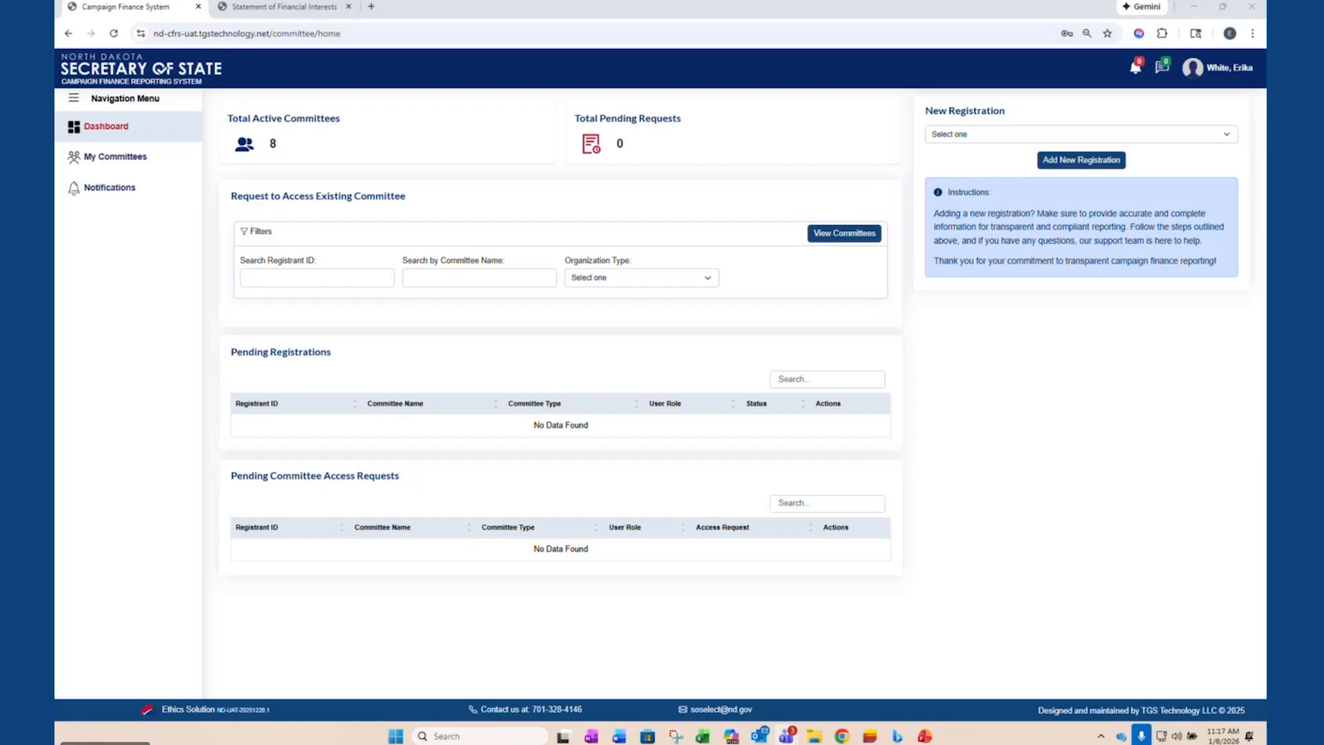
left_click(955, 135)
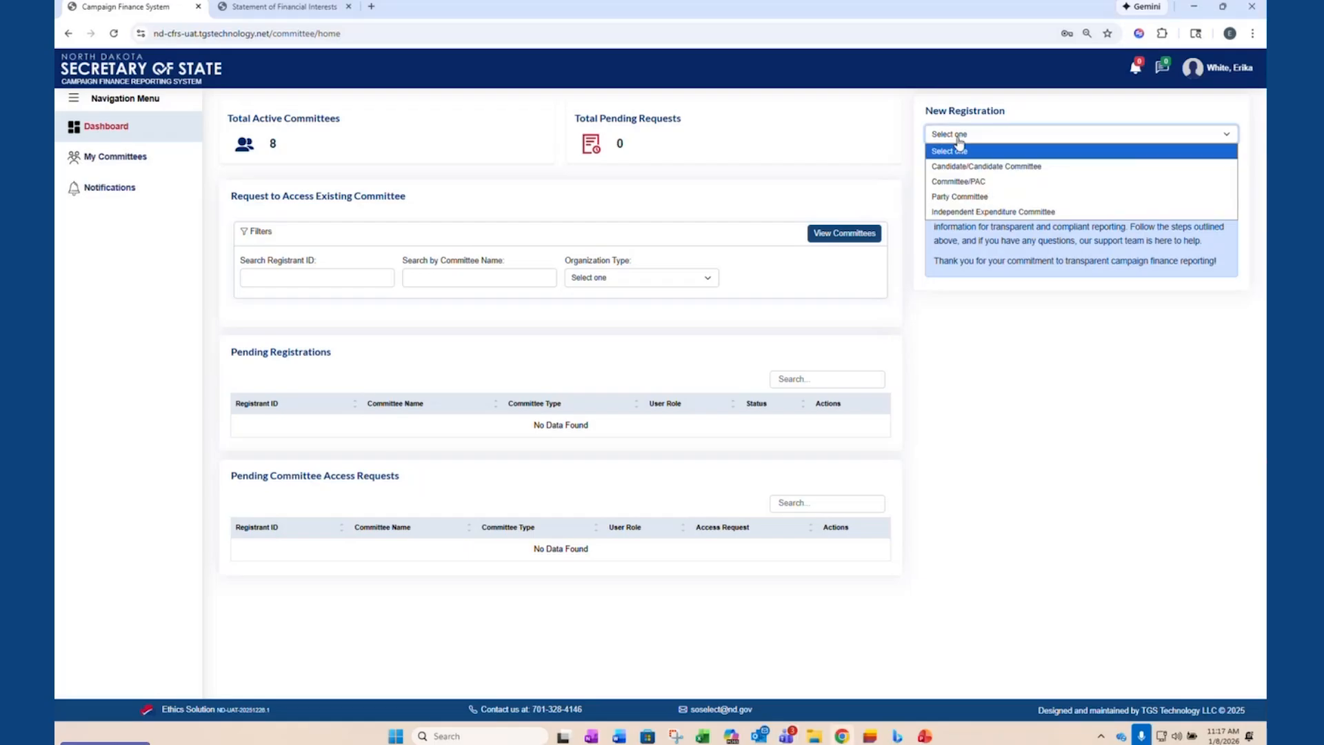
left_click(945, 182)
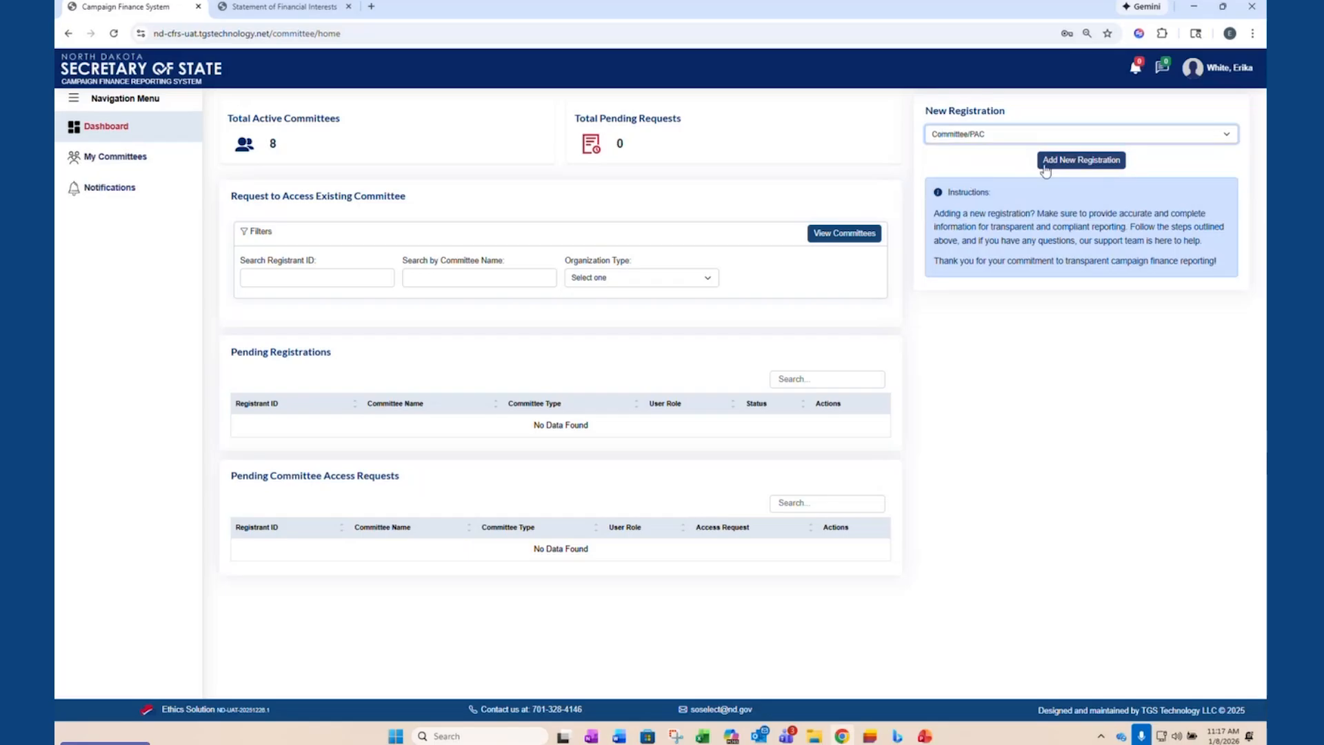
left_click(1036, 165)
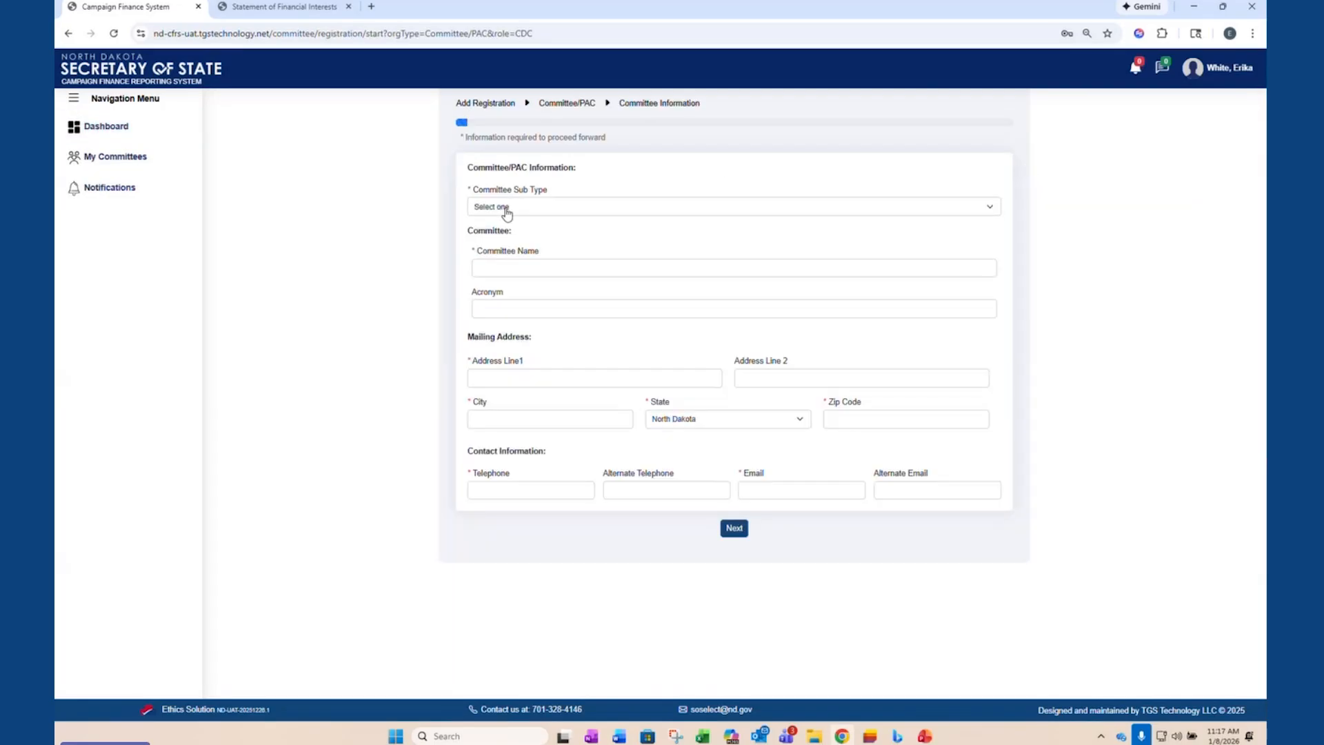
- Set the committee sub type to Political Action Committee and the registration year to 2025, leaving the committee name and acronym blank
left_click(503, 208)
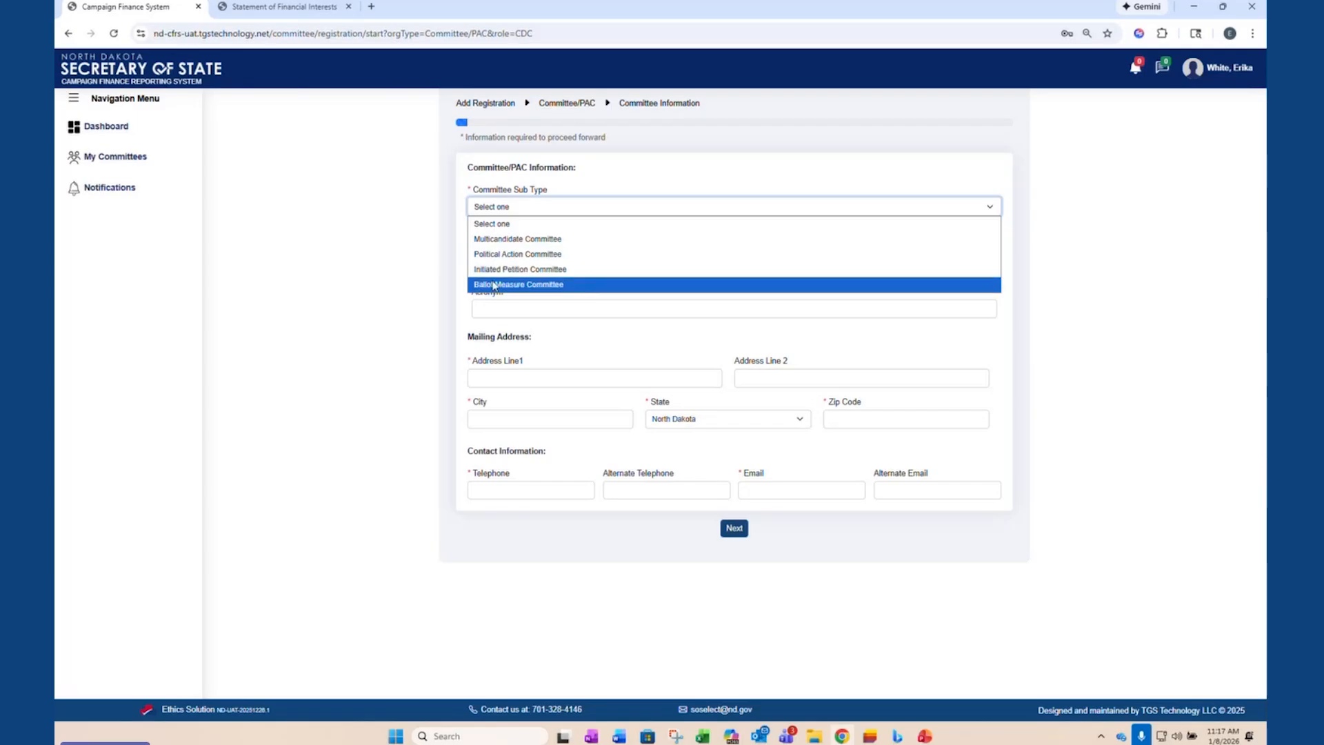
left_click(526, 254)
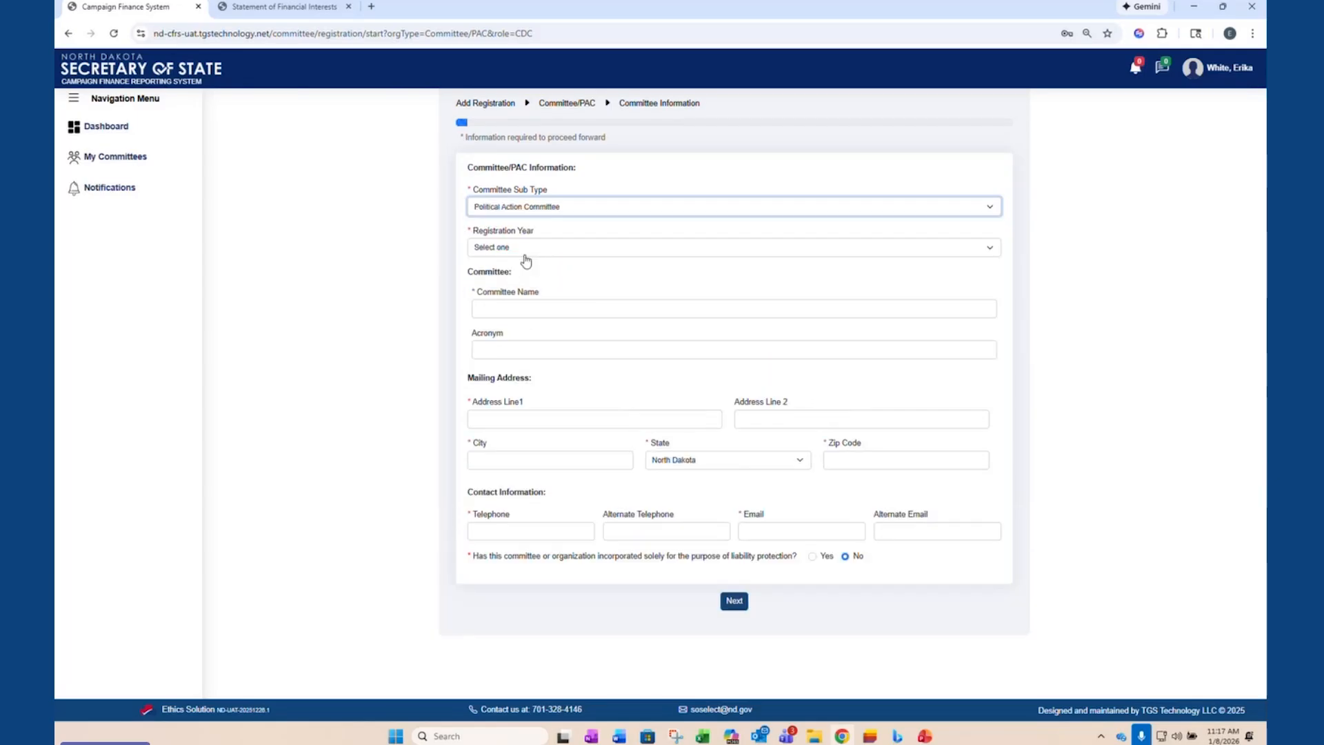
left_click(526, 253)
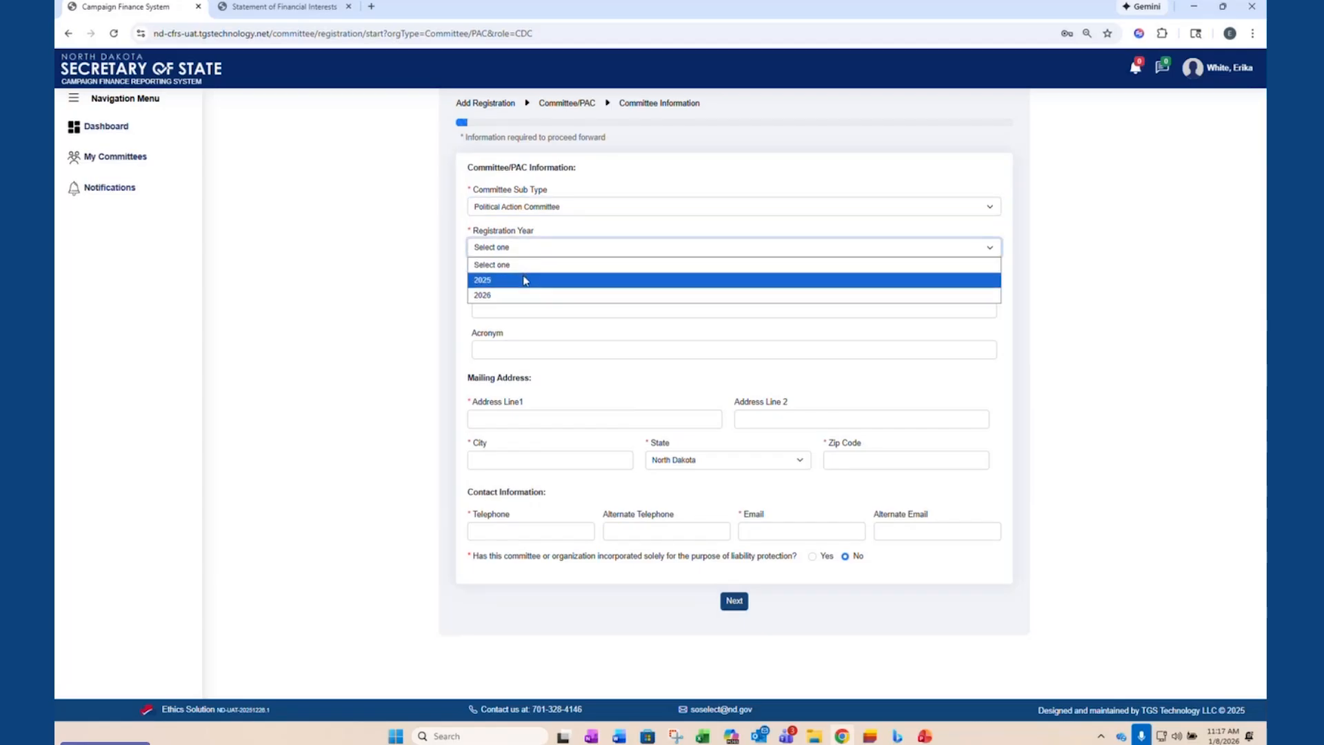
left_click(525, 280)
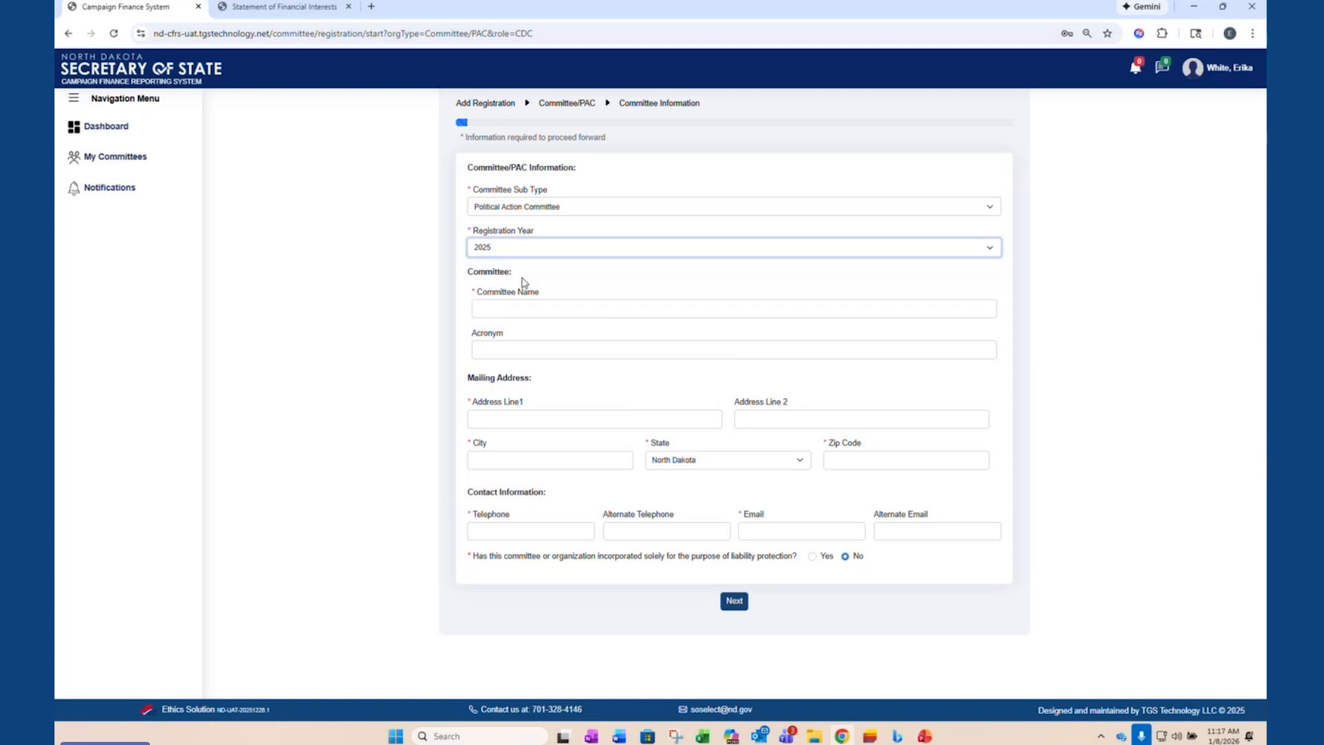
left_click(511, 307)
left_click(523, 354)
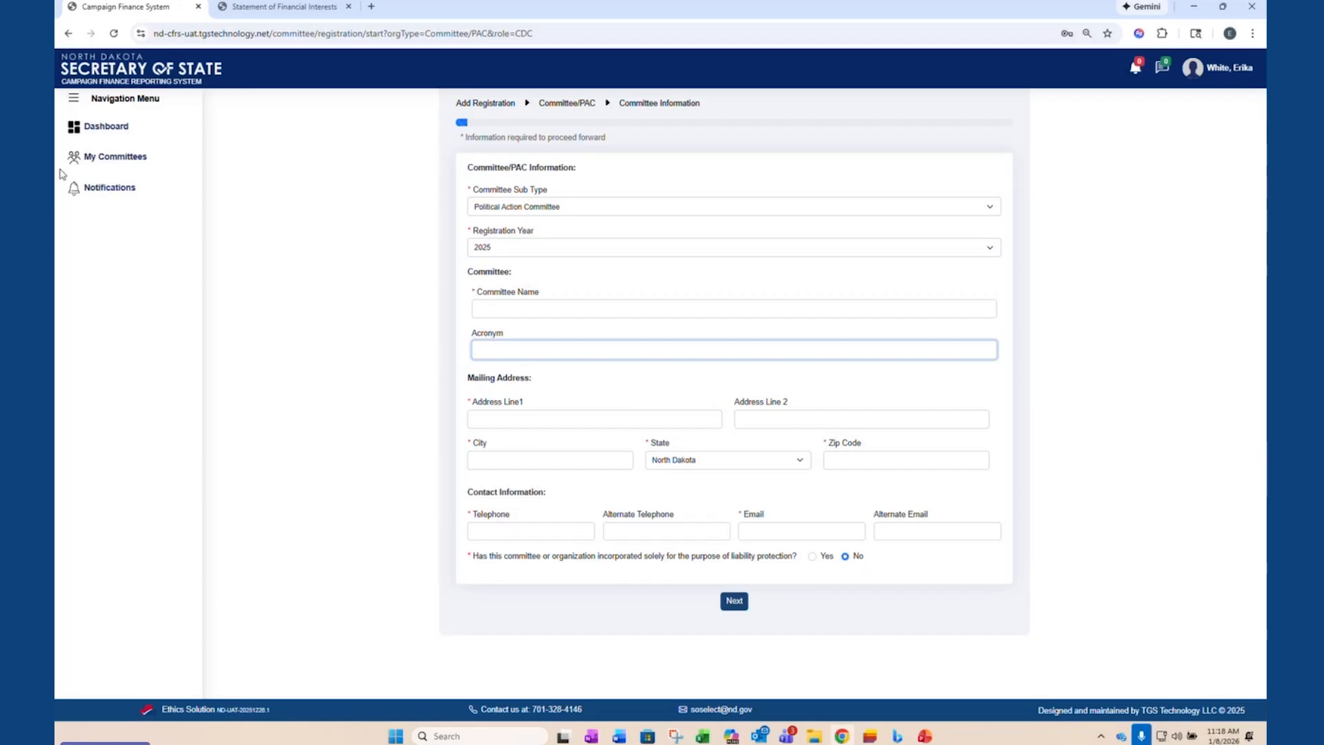
- Open the Down with the Crown committee from the filer's committees and view its Transaction Dashboard
left_click(107, 166)
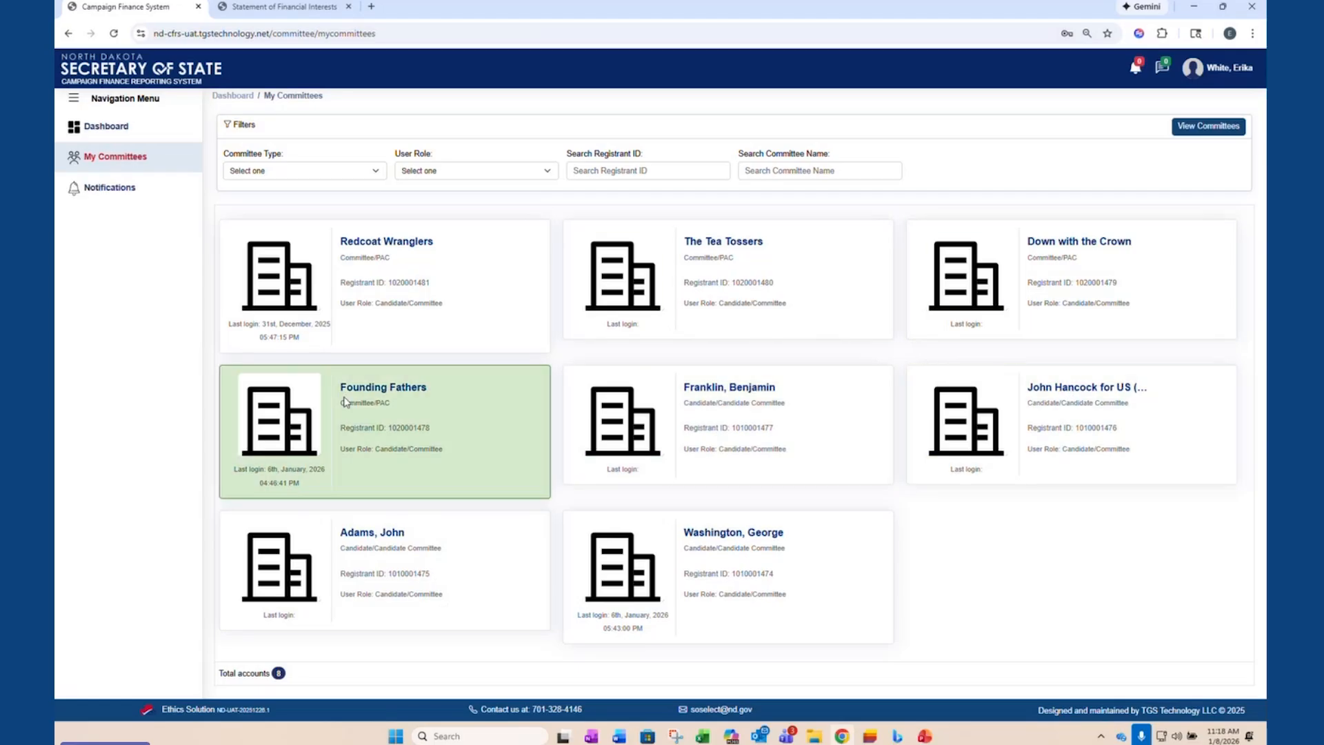
left_click(1101, 268)
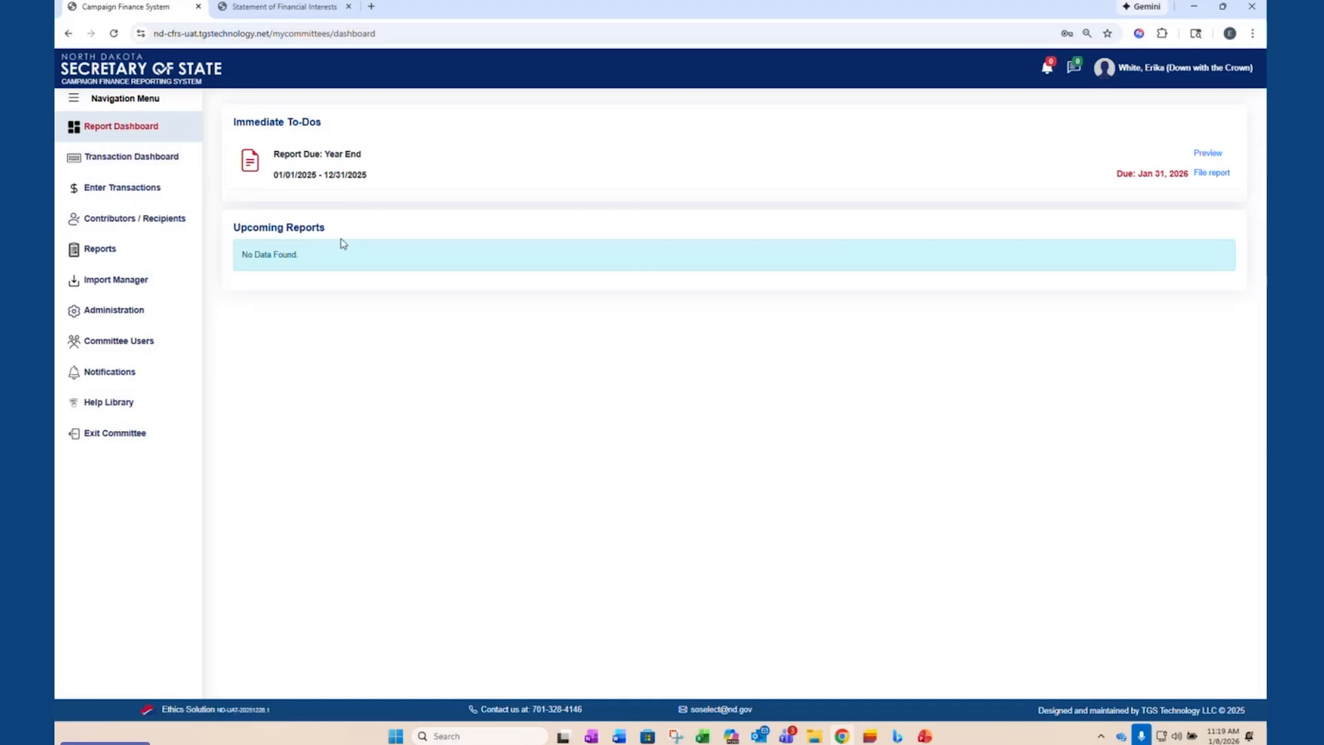
left_click(105, 158)
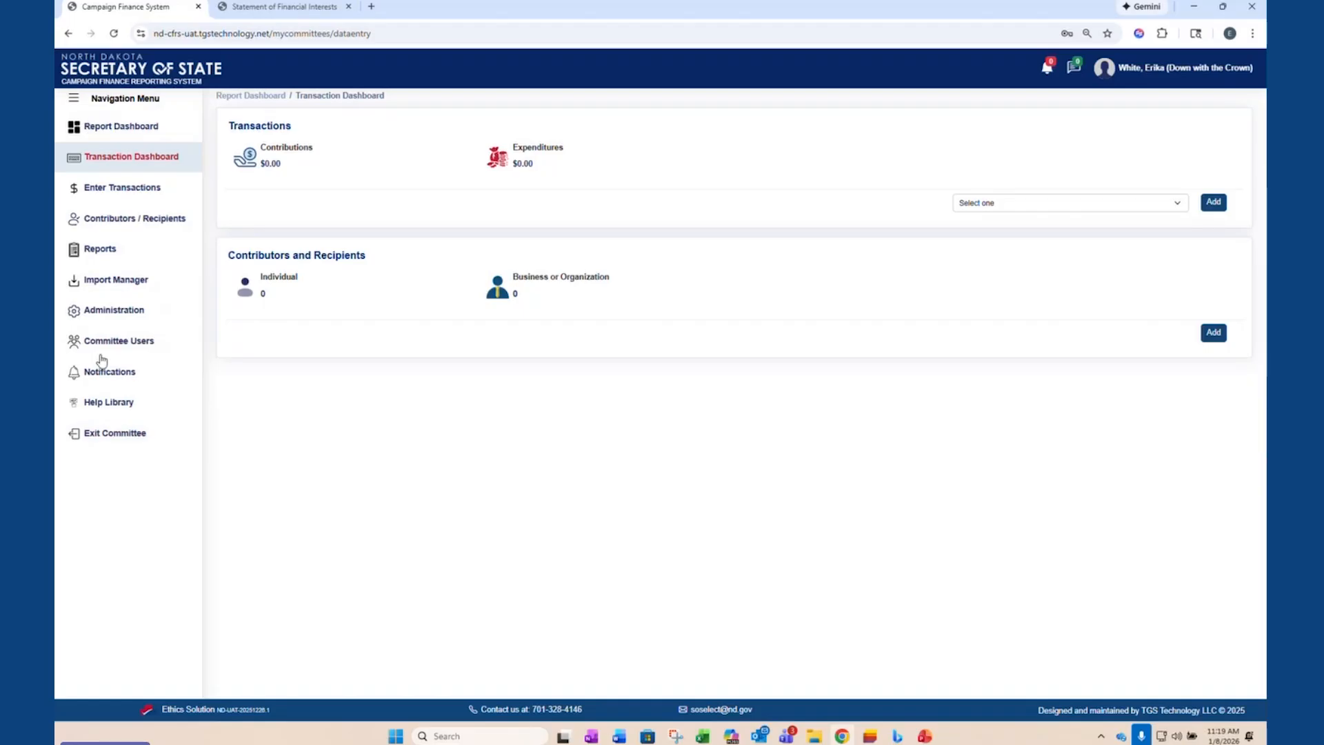
- Look through the committee's contributions and expenditures transaction pages, then return to the transaction overview
left_click(110, 196)
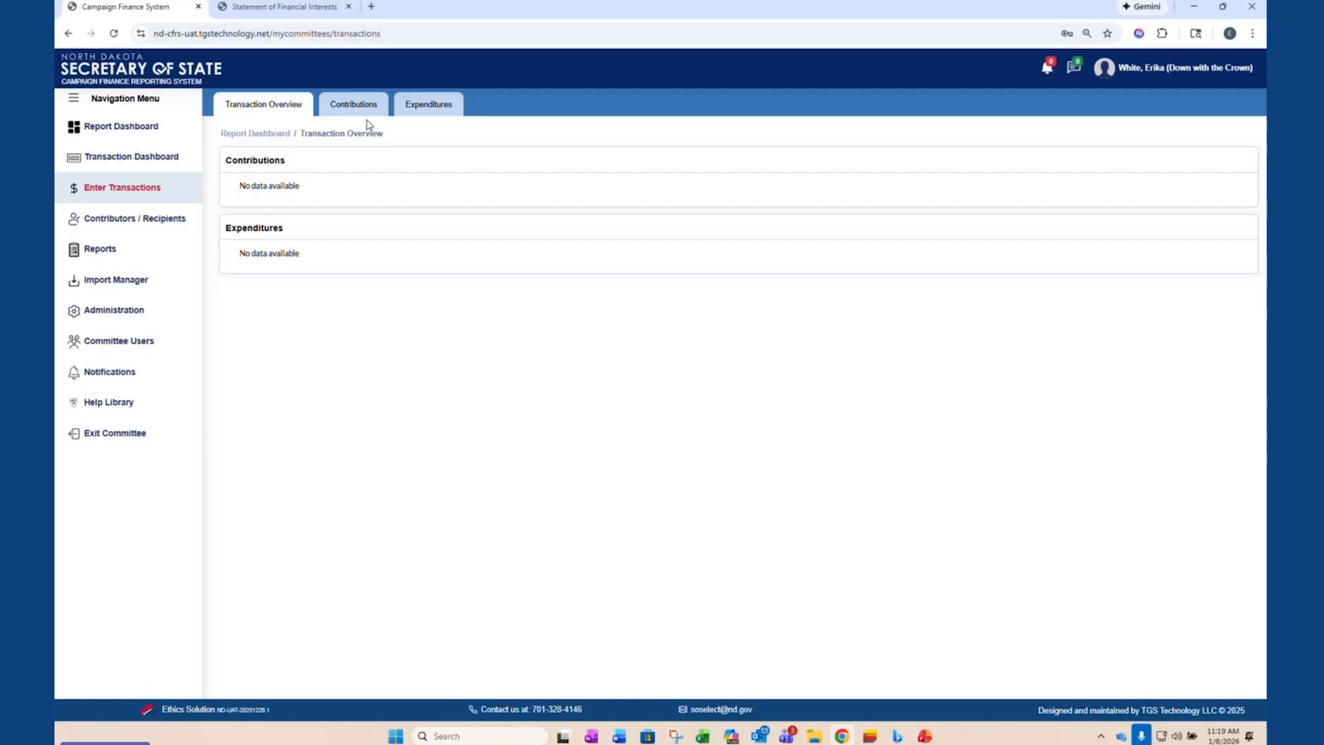
left_click(365, 109)
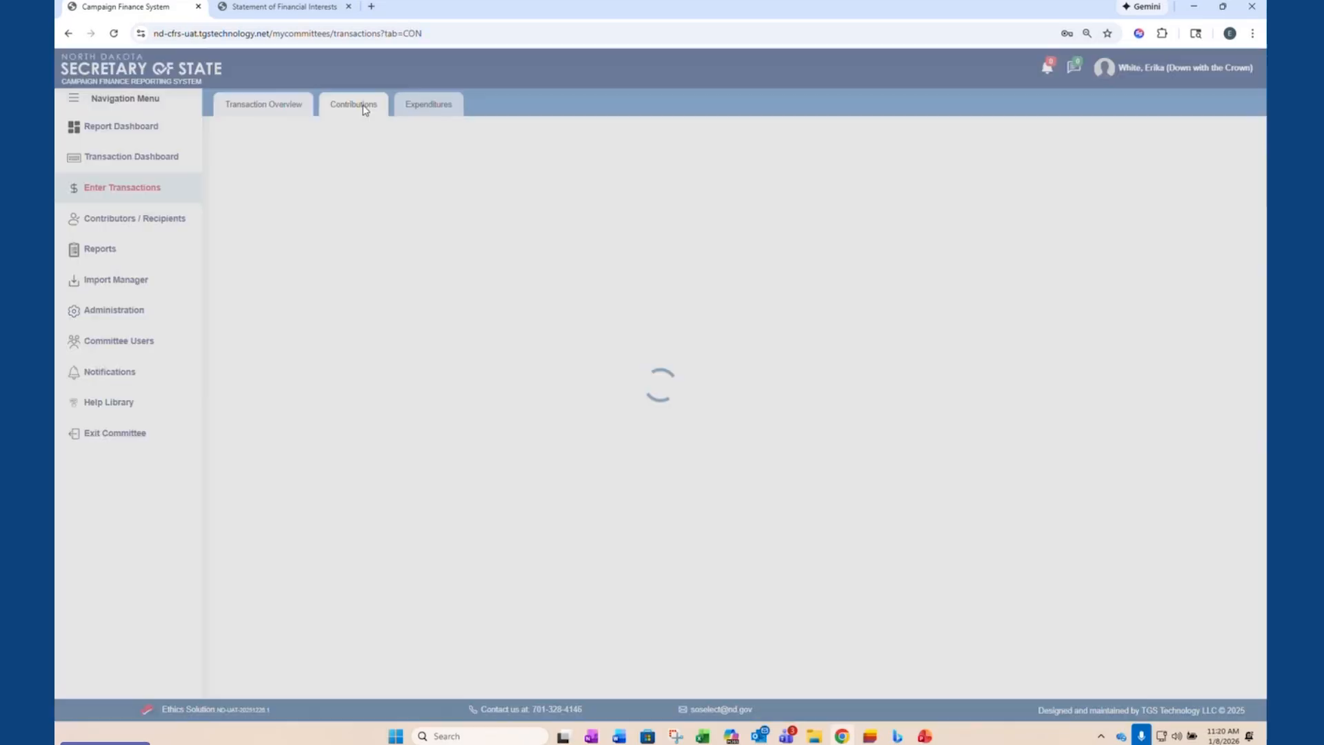
left_click(442, 107)
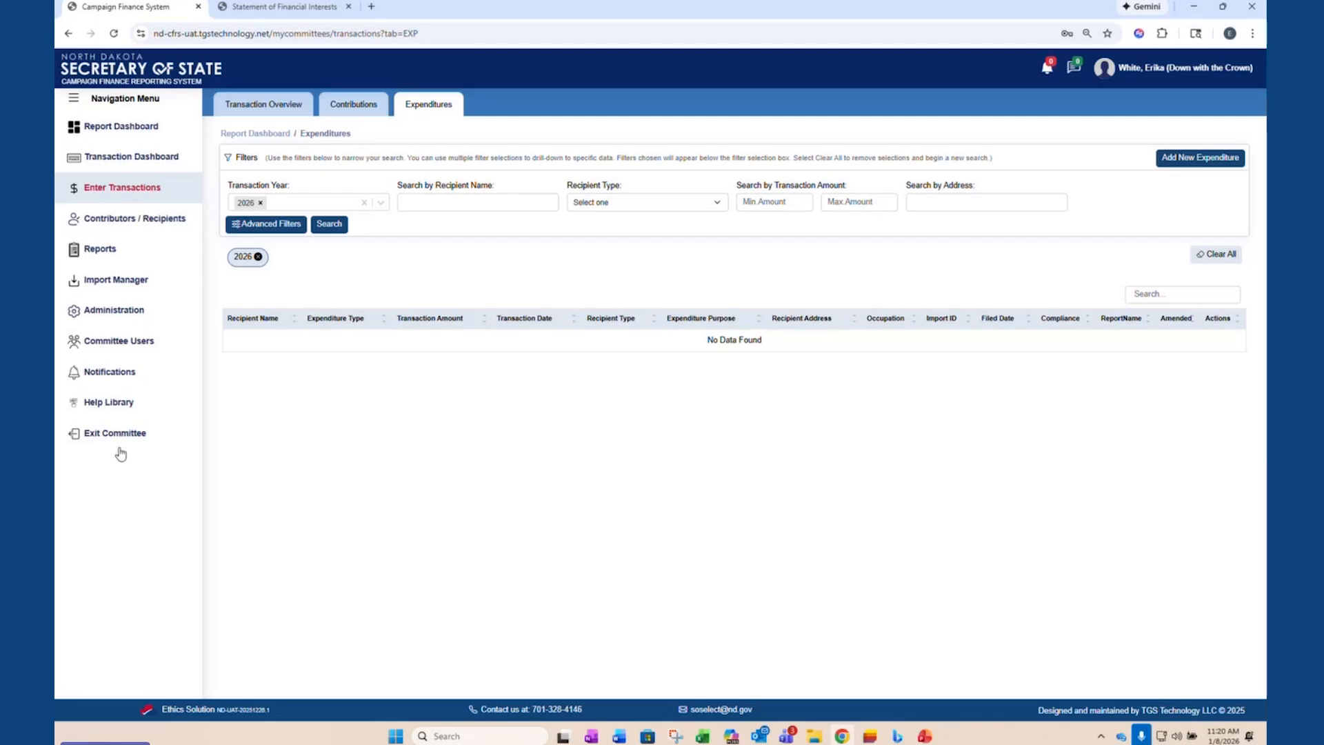
left_click(239, 110)
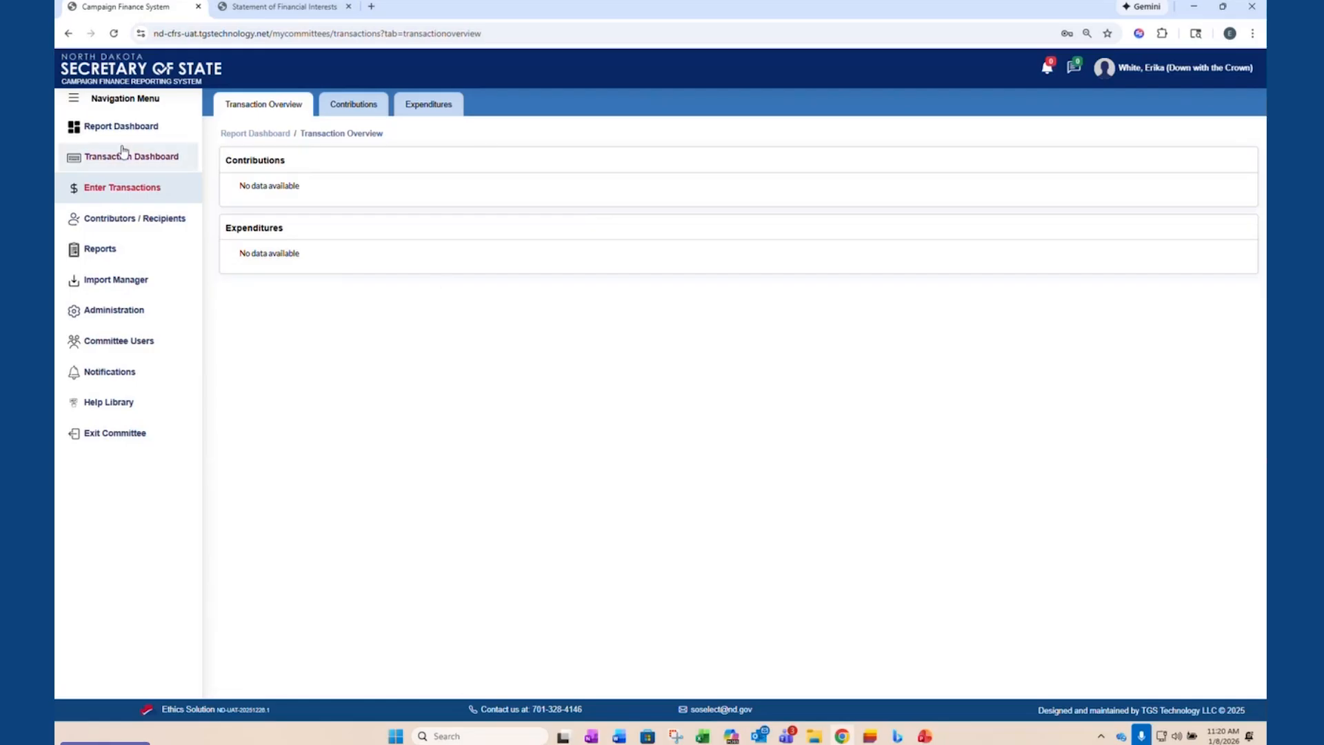
- Start a new contributor/recipient with Individual as the funding source and enter the contributor's first and last name
left_click(121, 227)
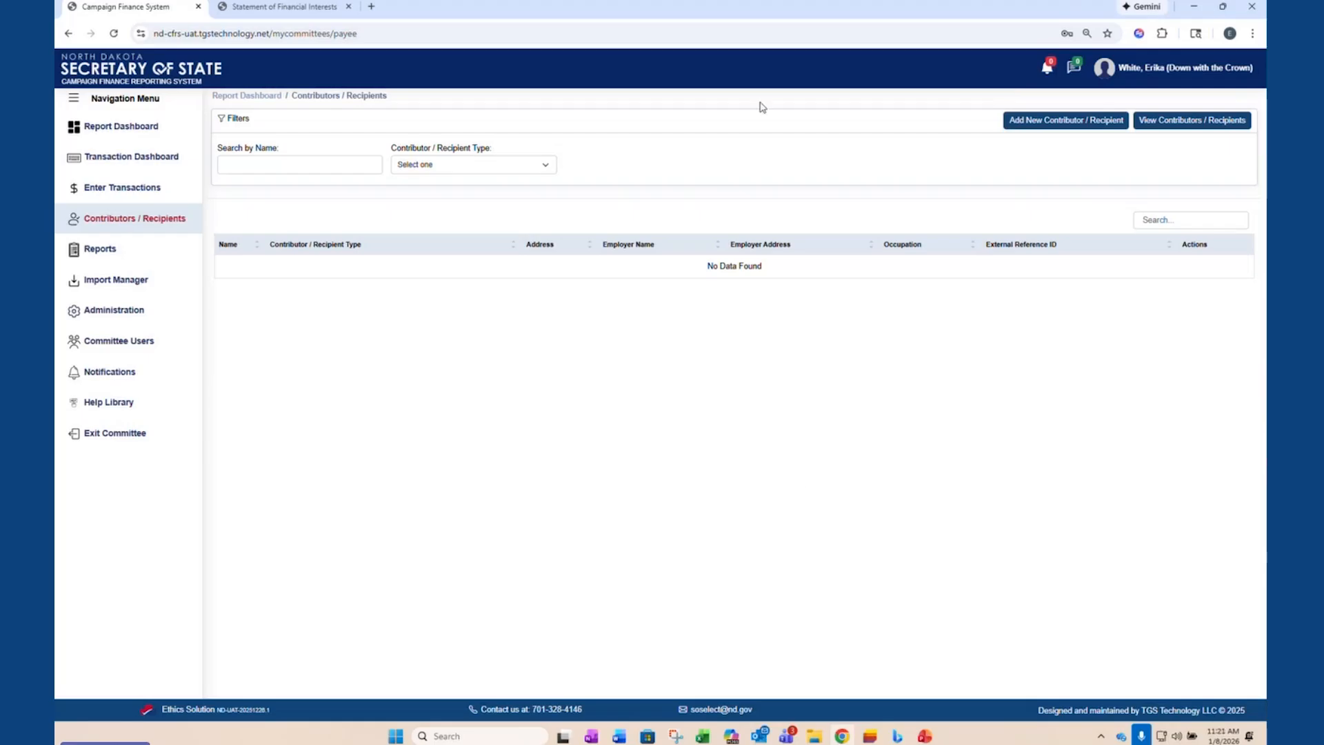
left_click(1058, 124)
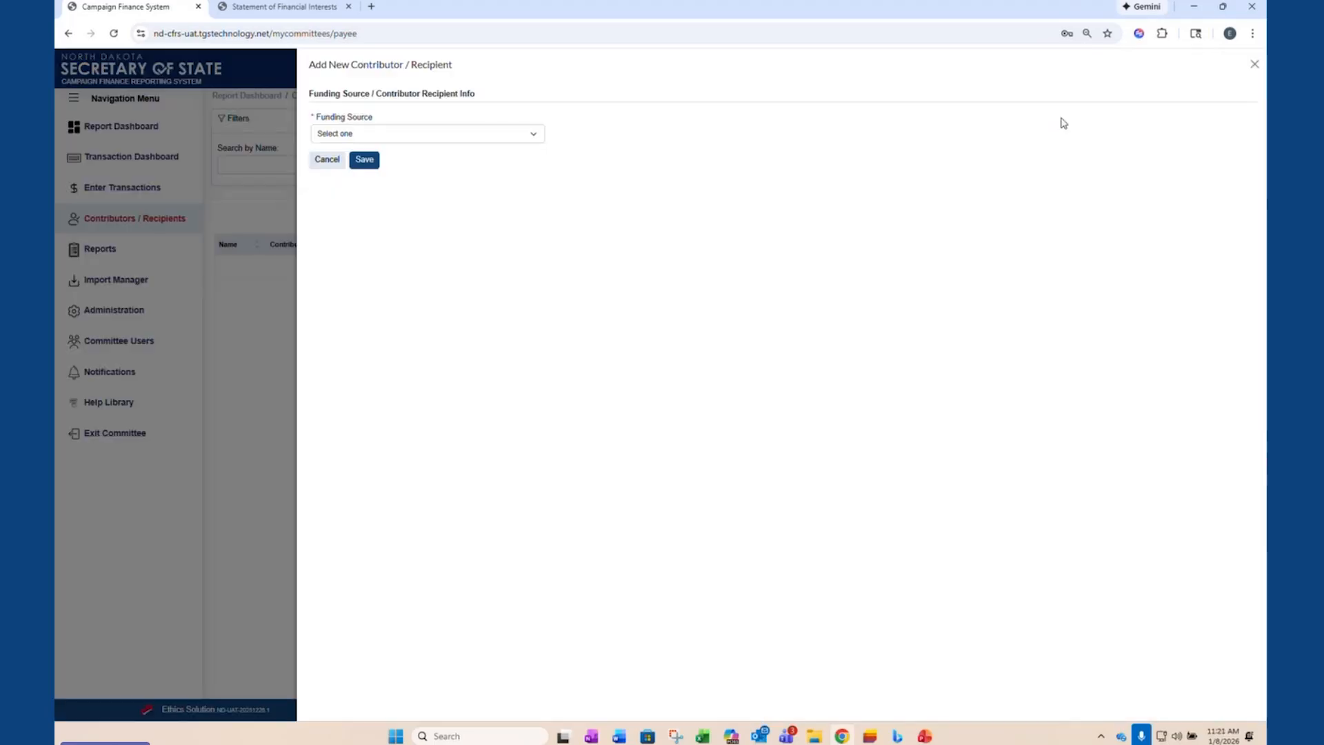
left_click(520, 132)
left_click(367, 183)
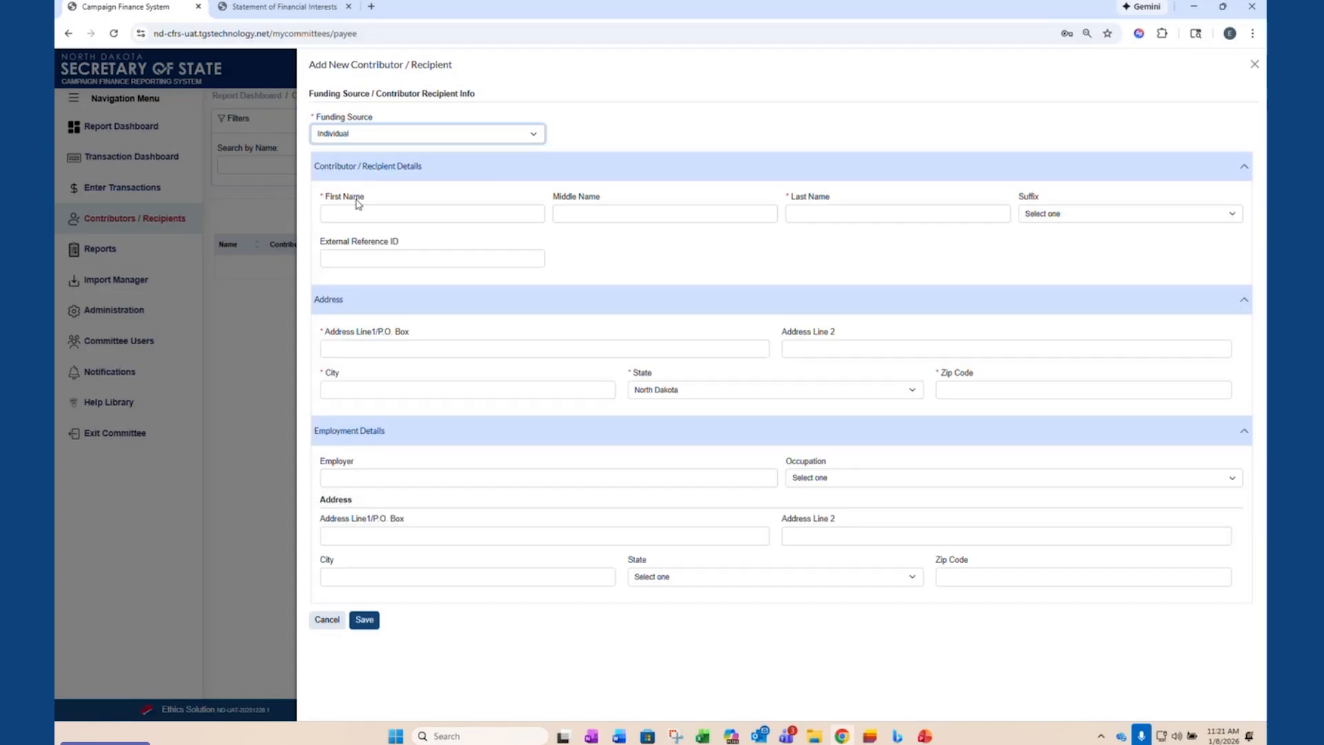
left_click(364, 213)
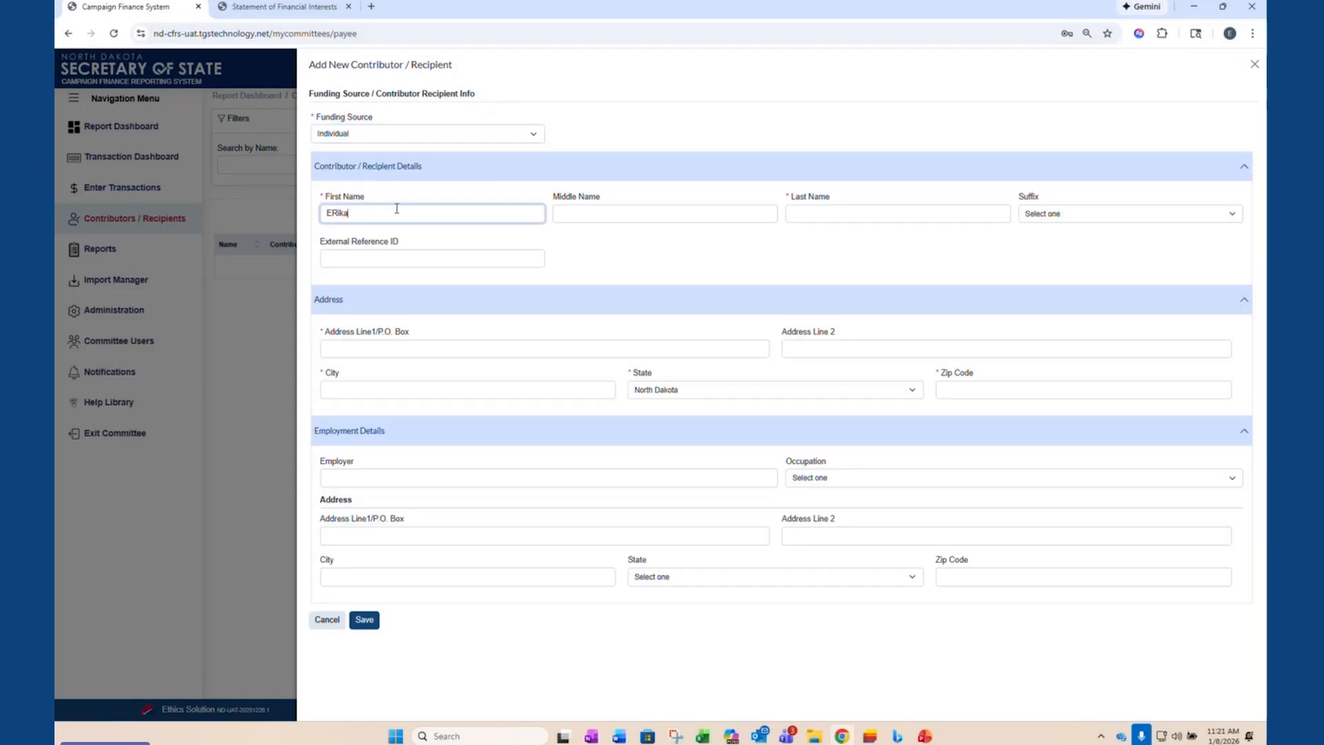
type("Erika")
key("Tab")
key("Tab")
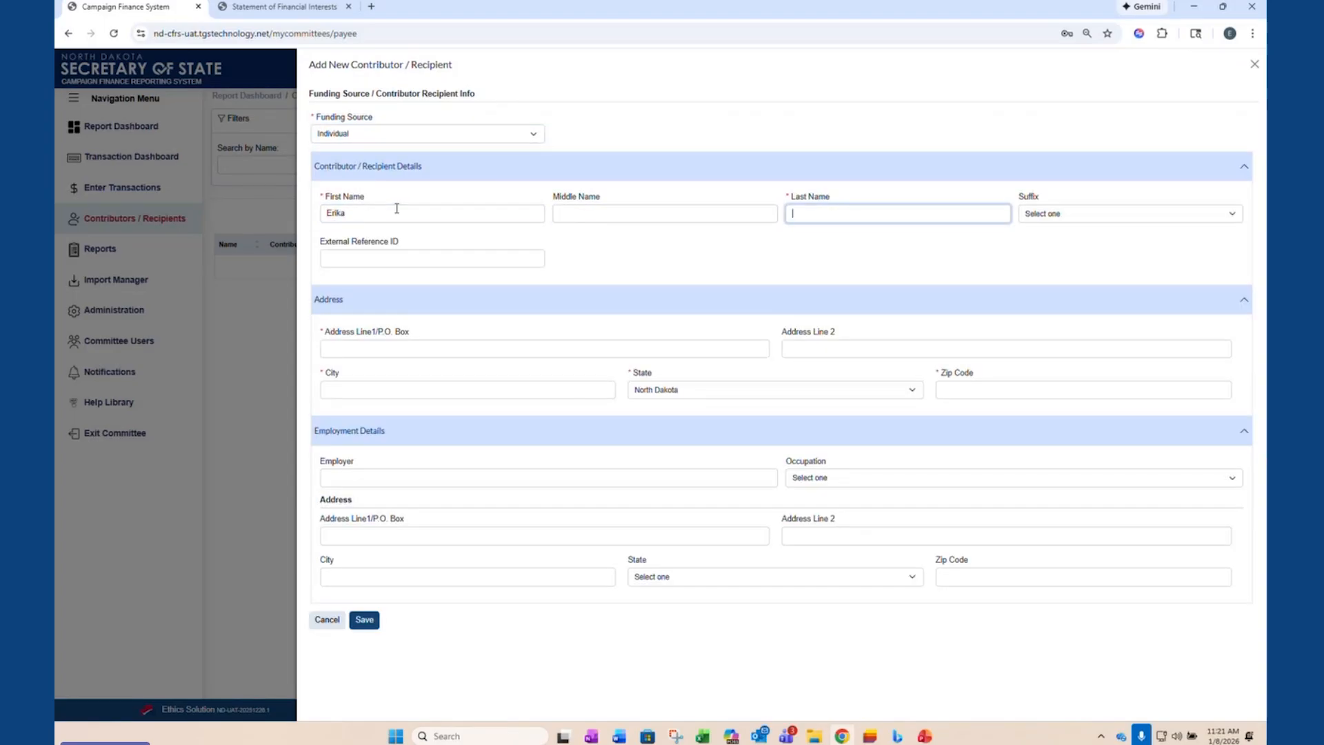
key("Tab")
key("Tab")
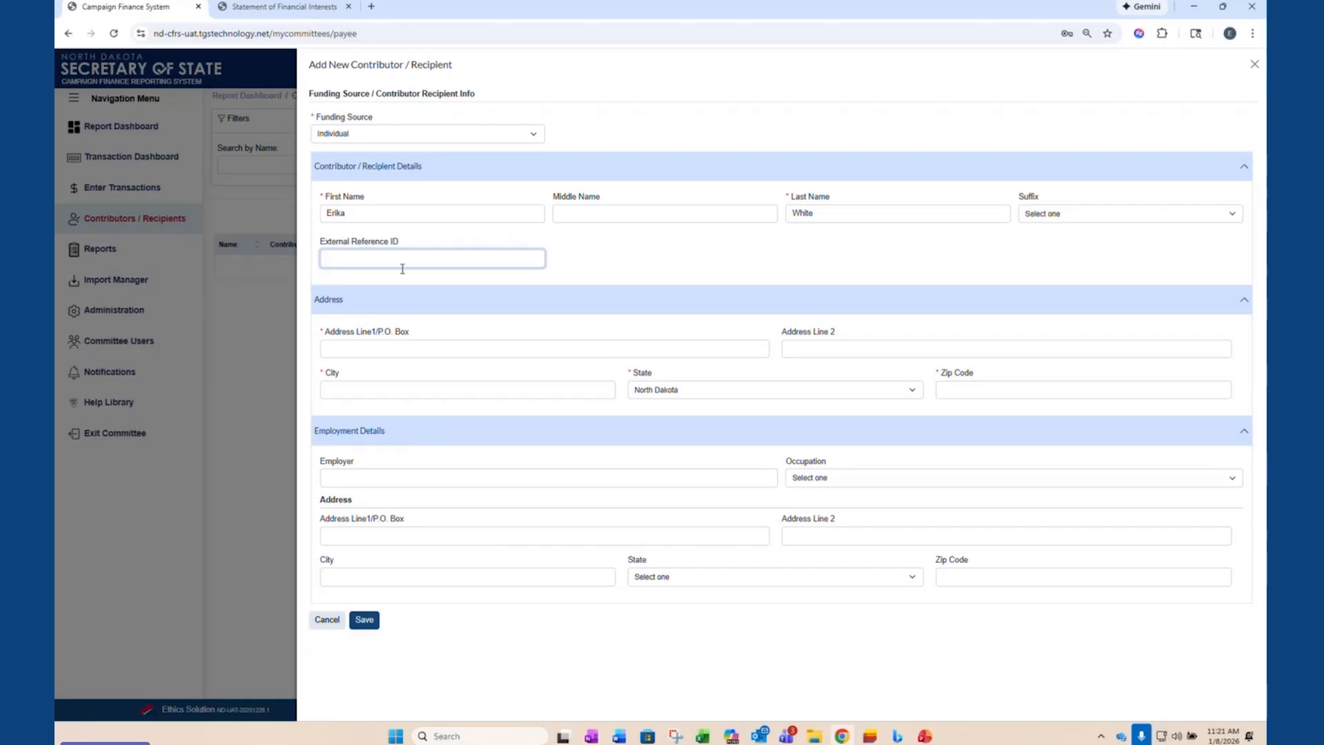
- Fill in the contributor's mailing address, city and zip code, and save the new contributor
left_click(399, 348)
type("PO")
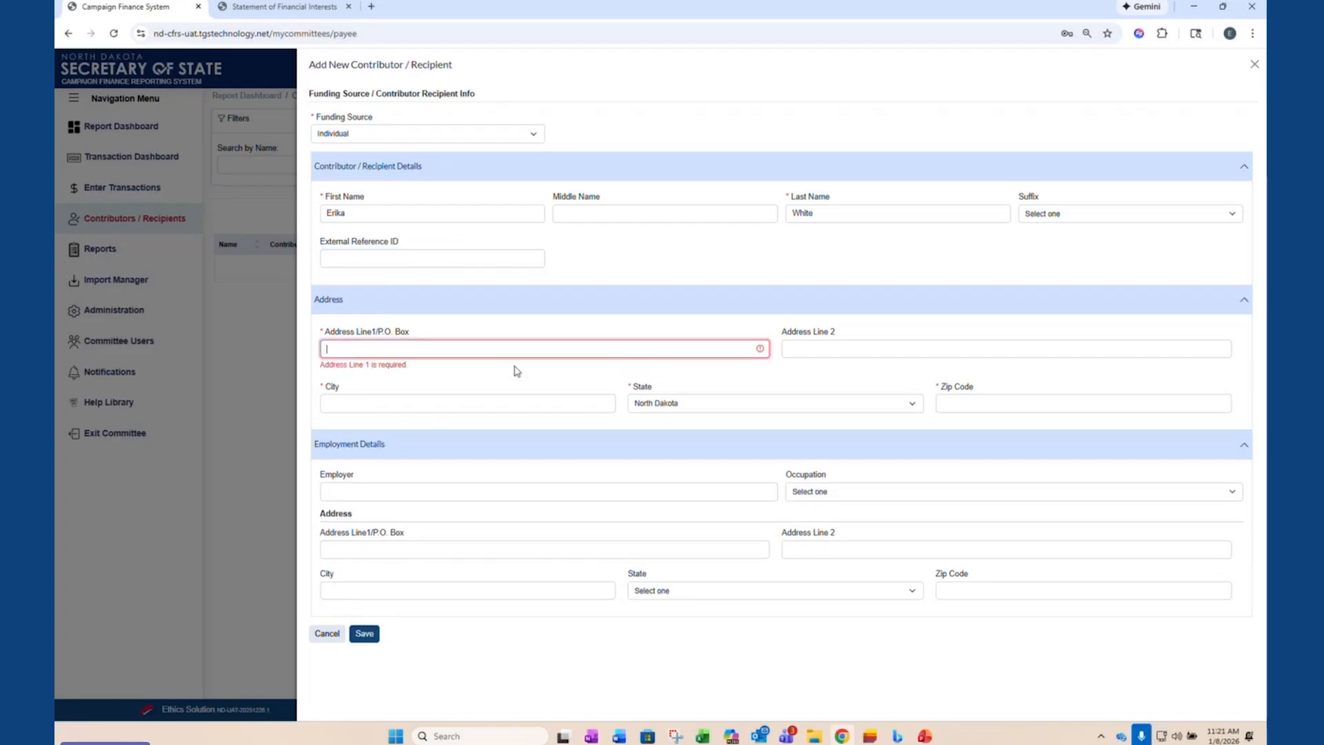
type(" Box ")
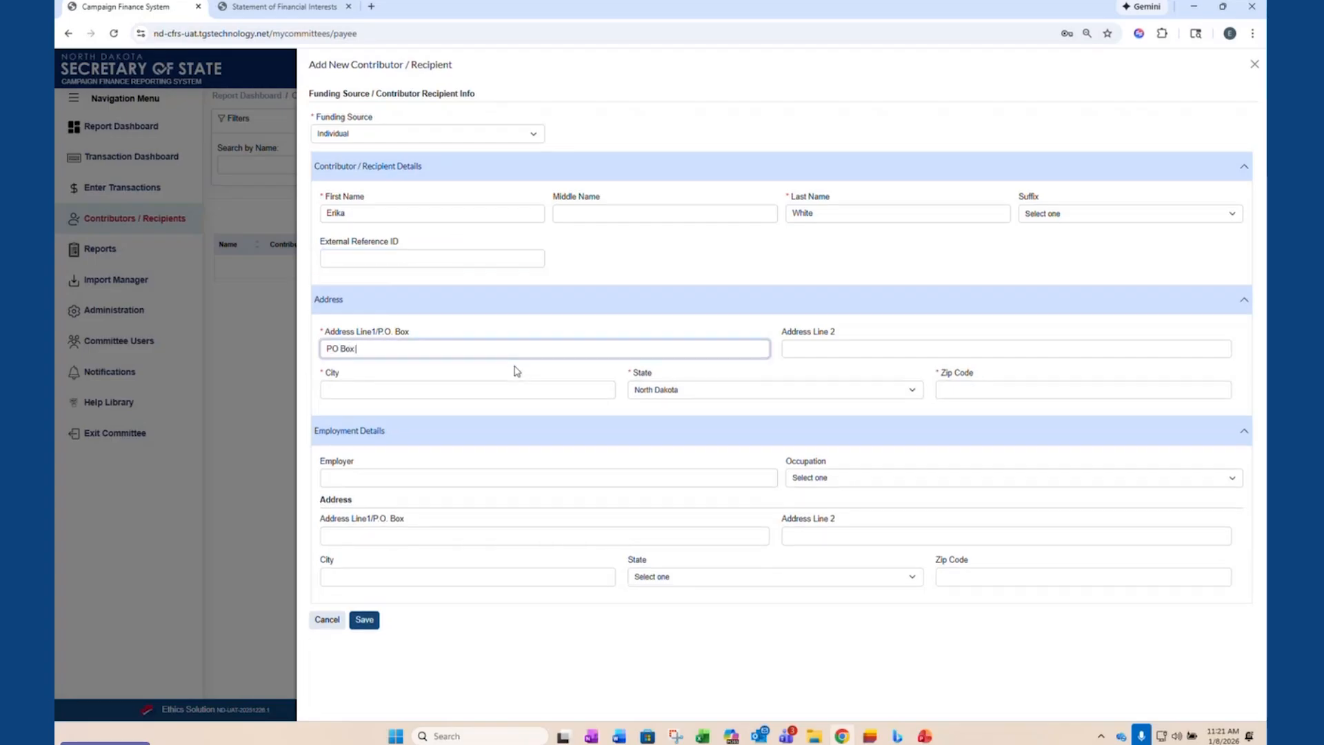
type("123")
key("Tab")
type("Bismarck")
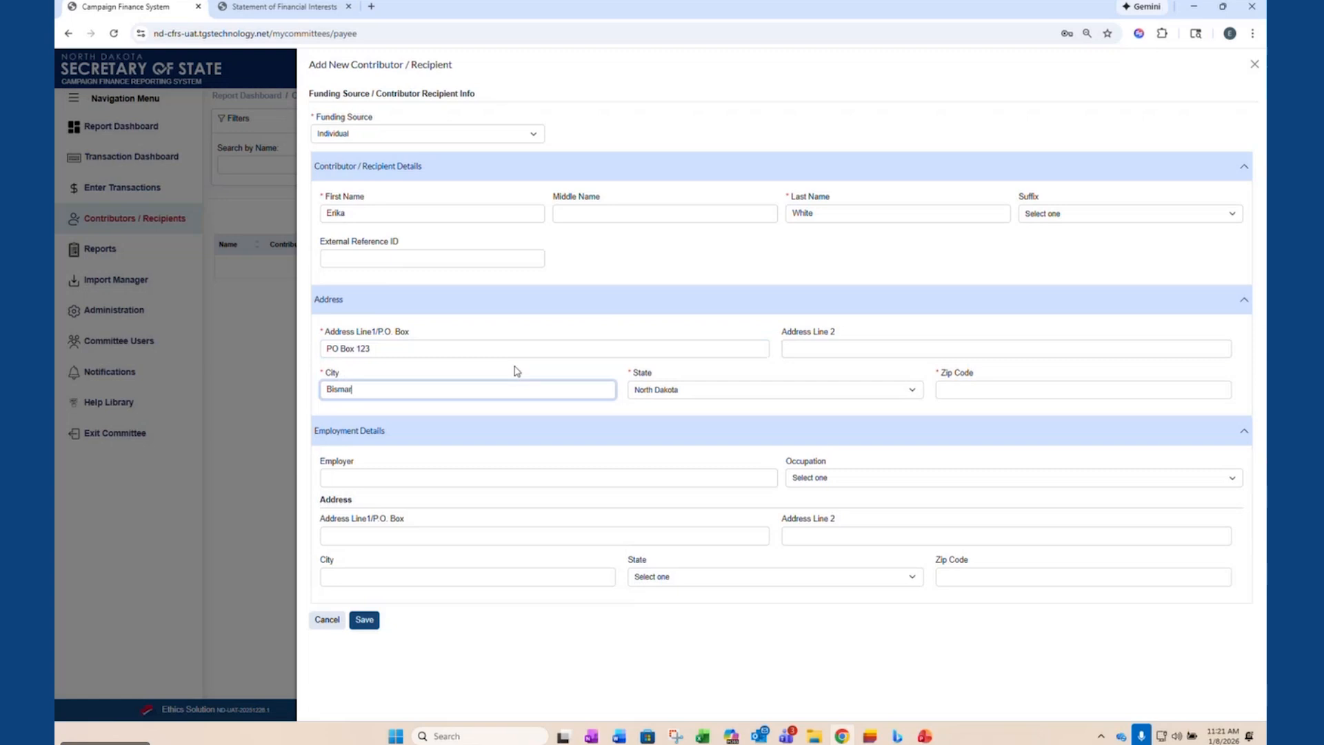
key("Tab")
key("Tab")
type("58501")
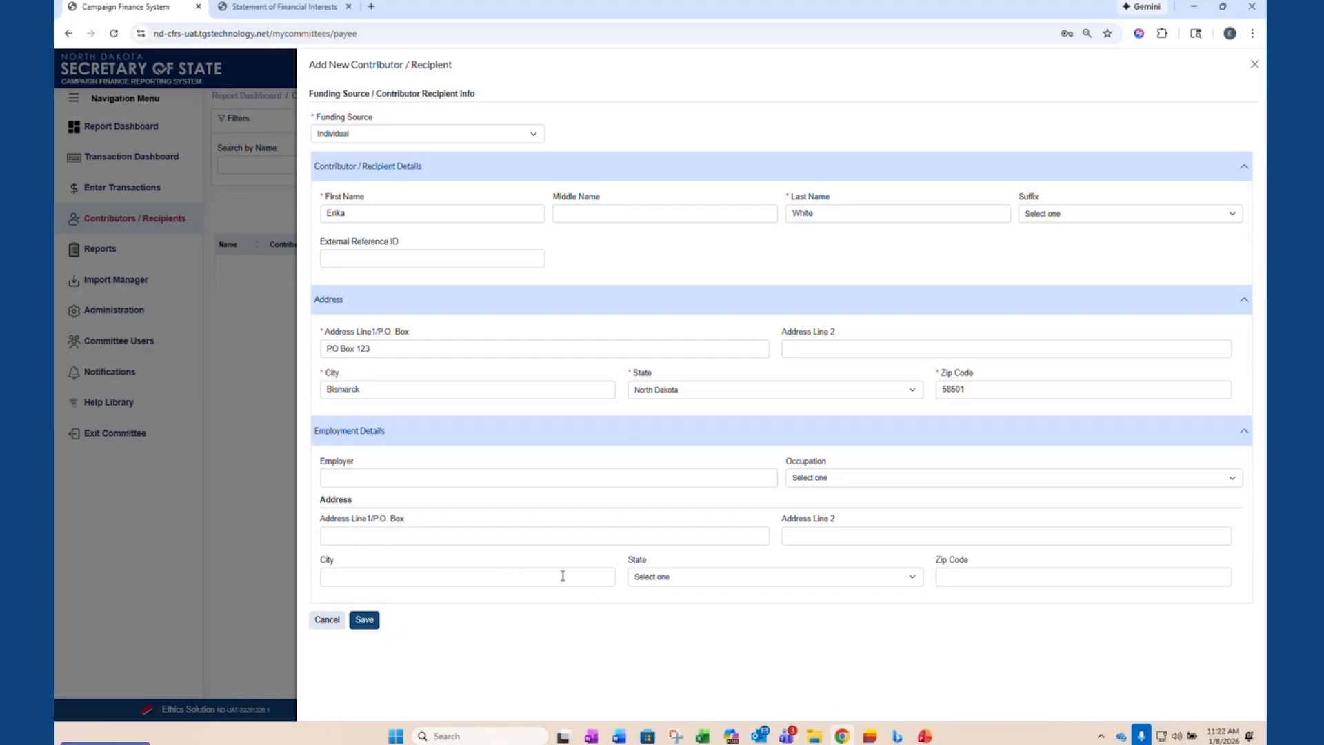
left_click(366, 621)
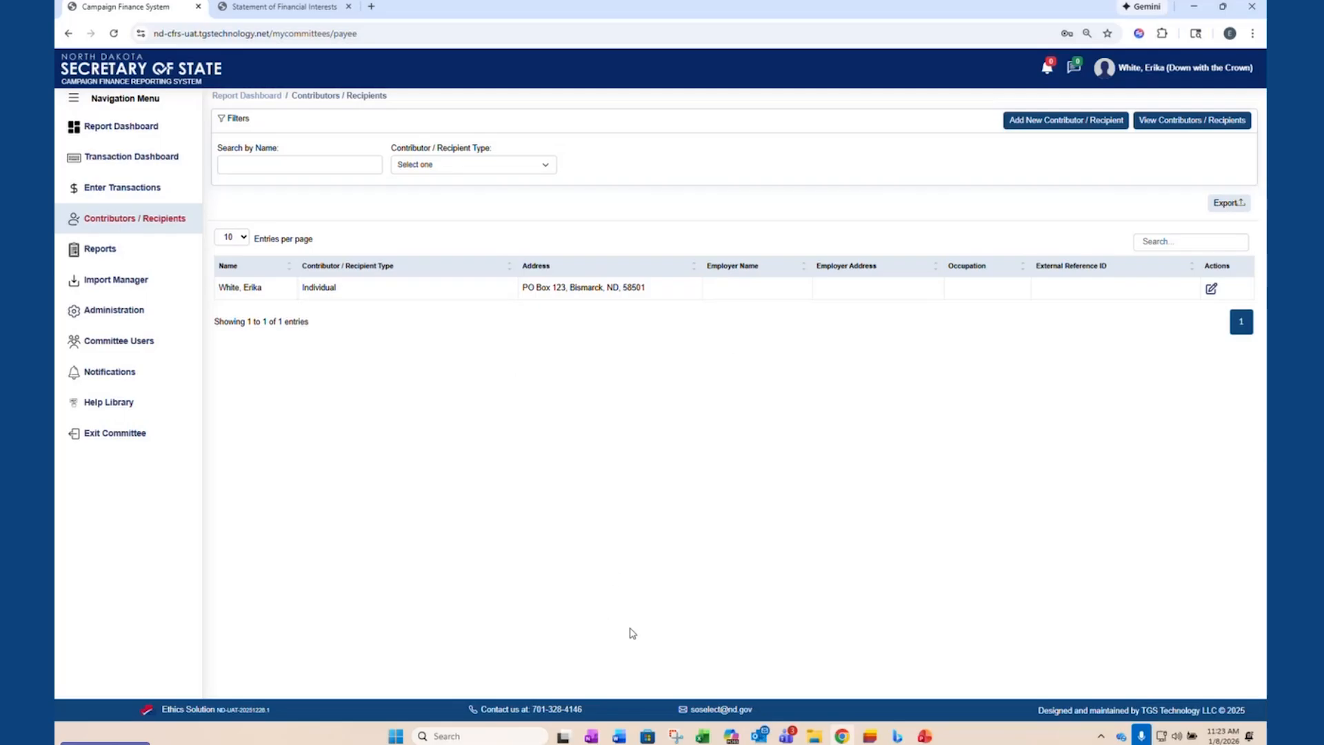
- Open the committee's contributions for transaction entry and remove the 2026 transaction year filter
left_click(148, 195)
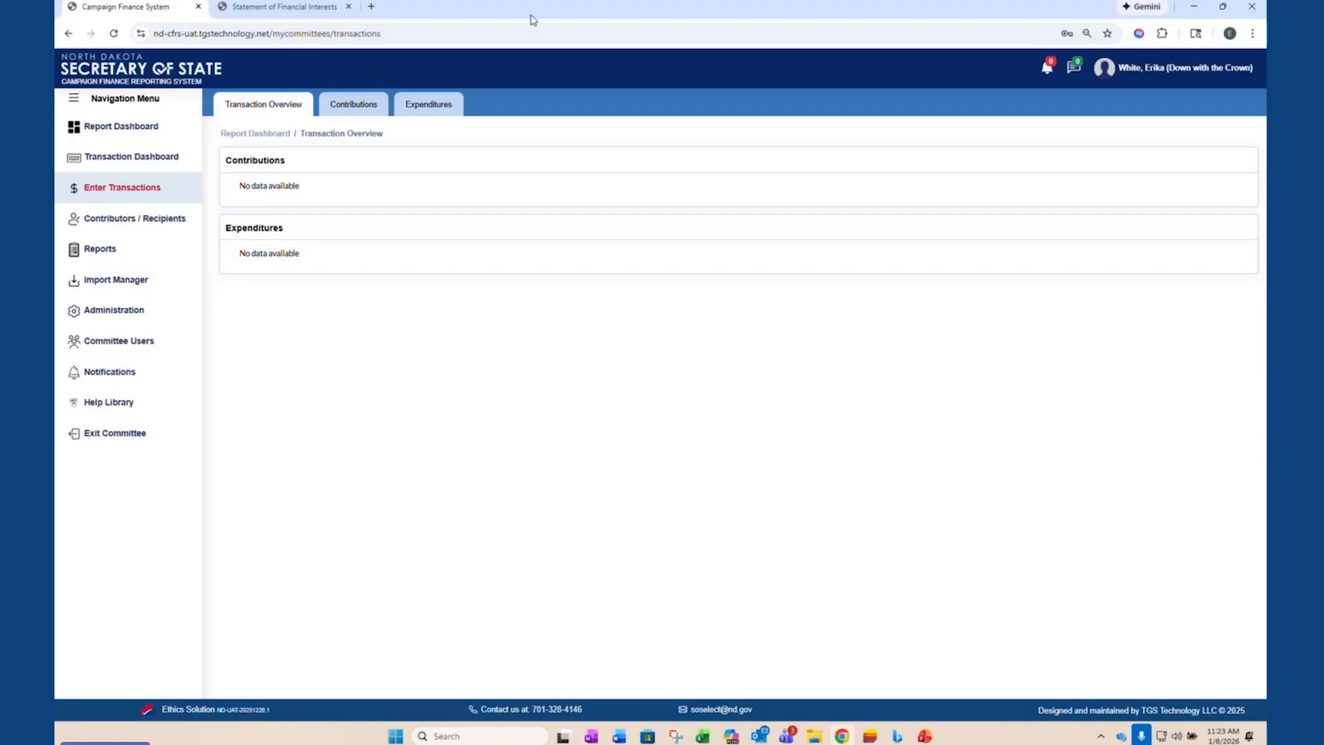
left_click(365, 116)
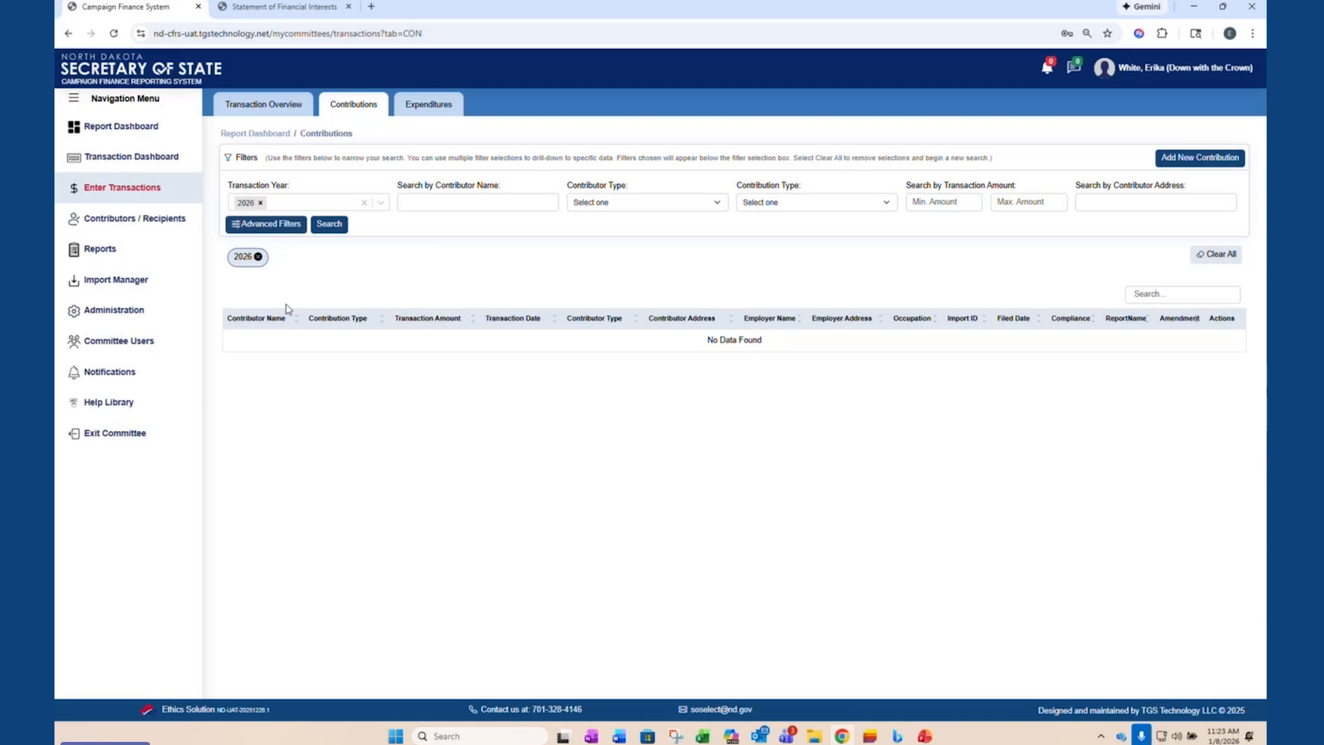
left_click(255, 262)
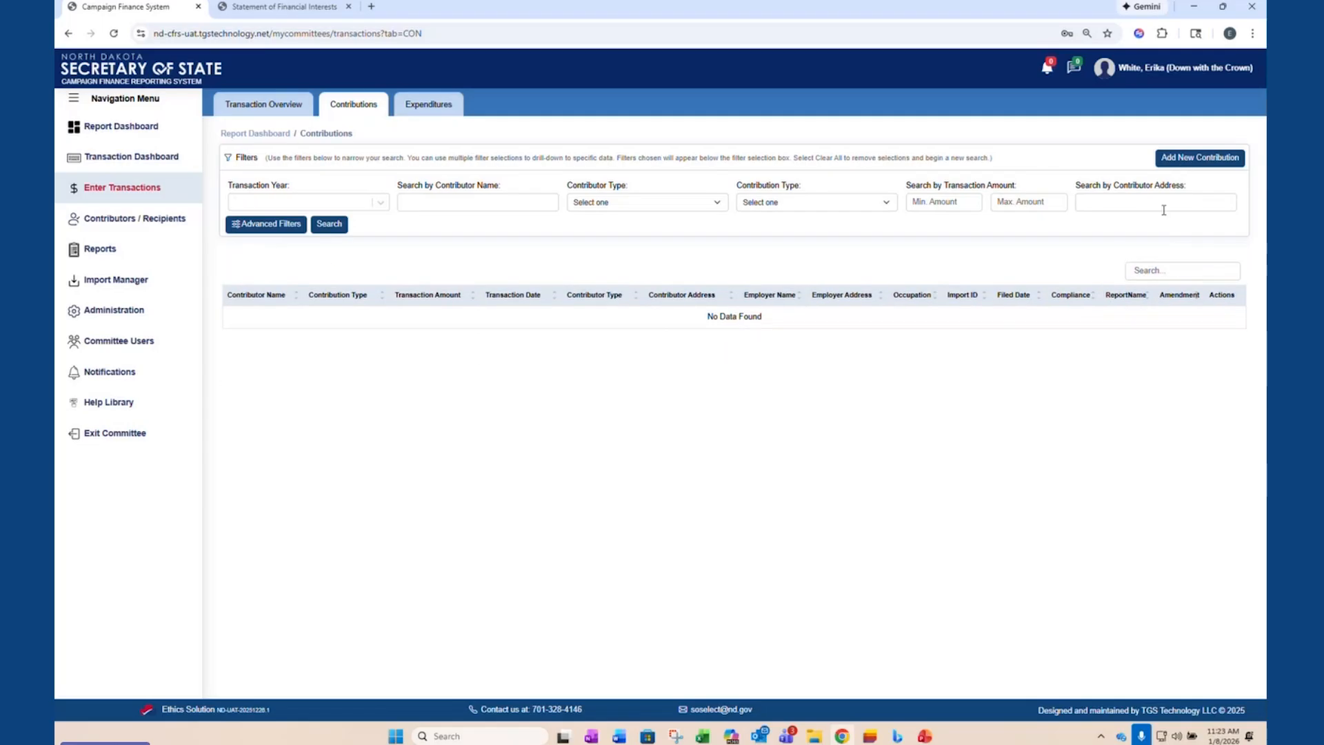
- Start a new Monetary contribution with a transaction amount of $500.00 and a contribution date of 12/16/2025
left_click(1222, 159)
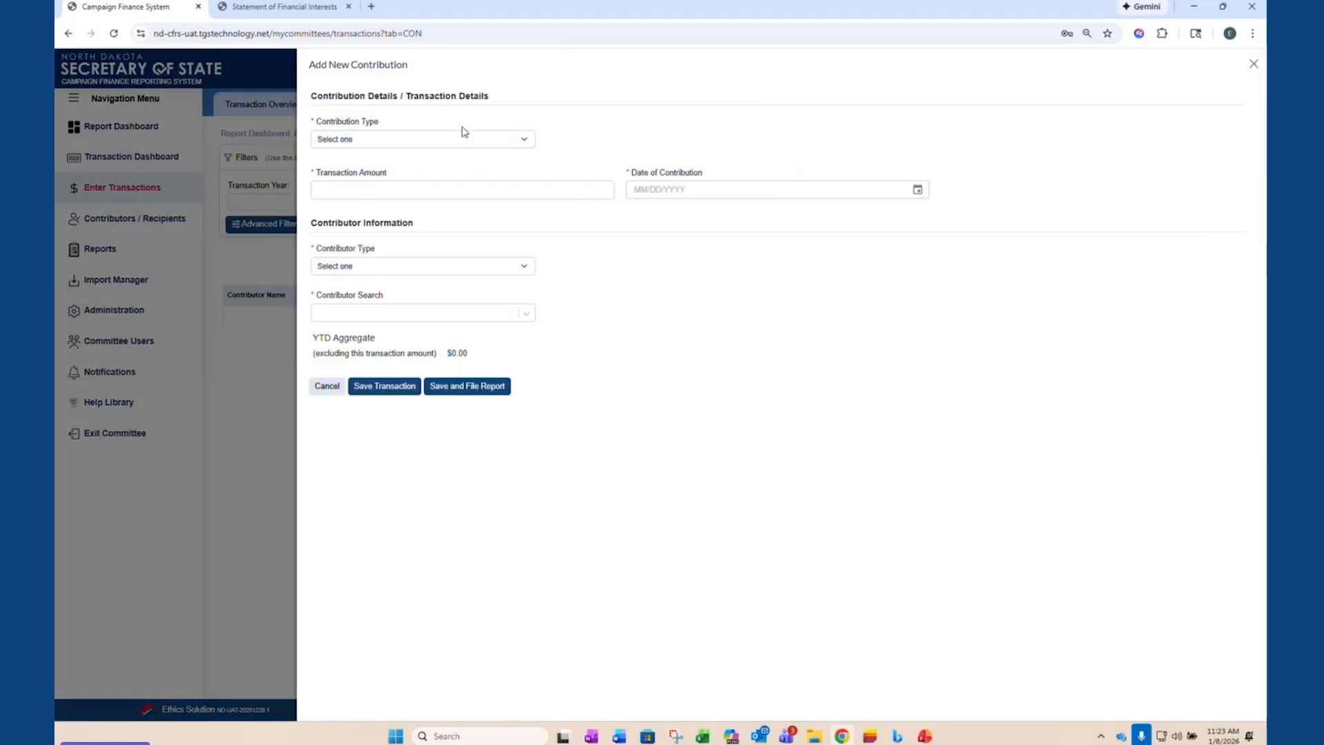
left_click(468, 143)
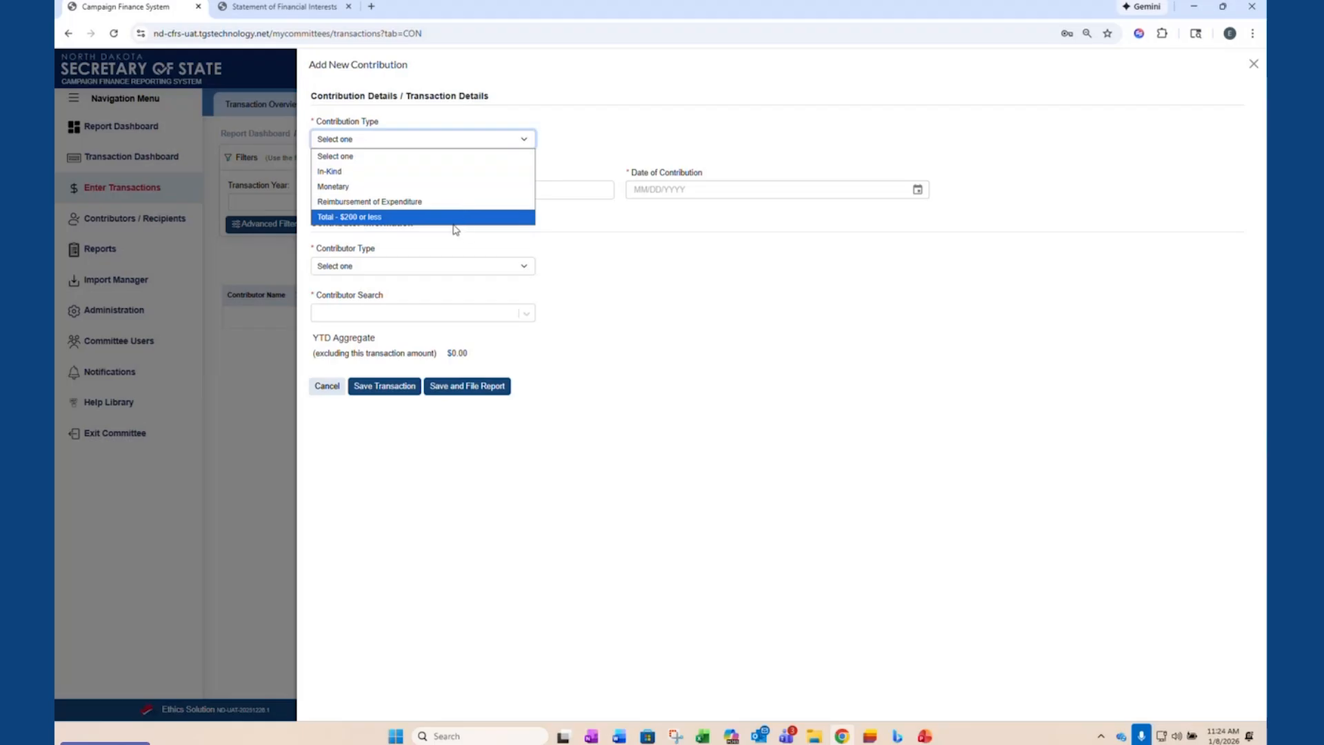
left_click(340, 191)
left_click(369, 190)
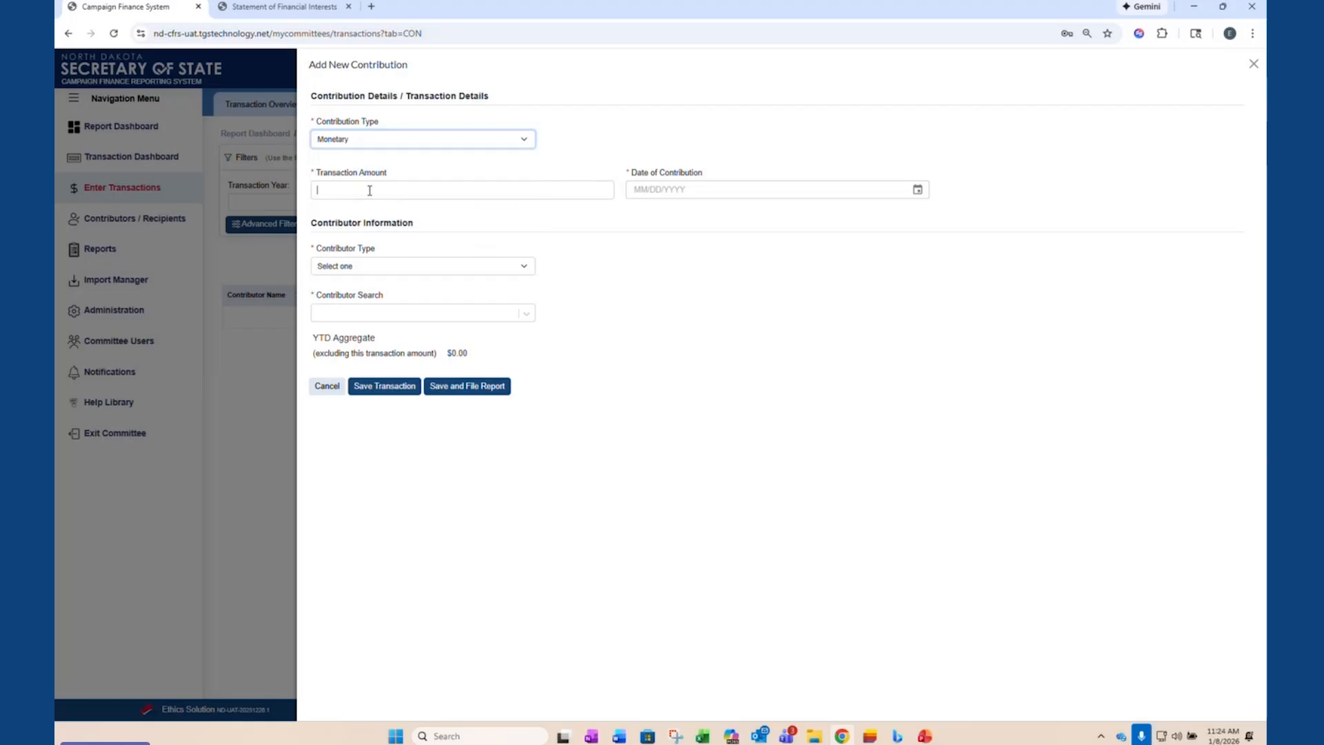
type("500.0")
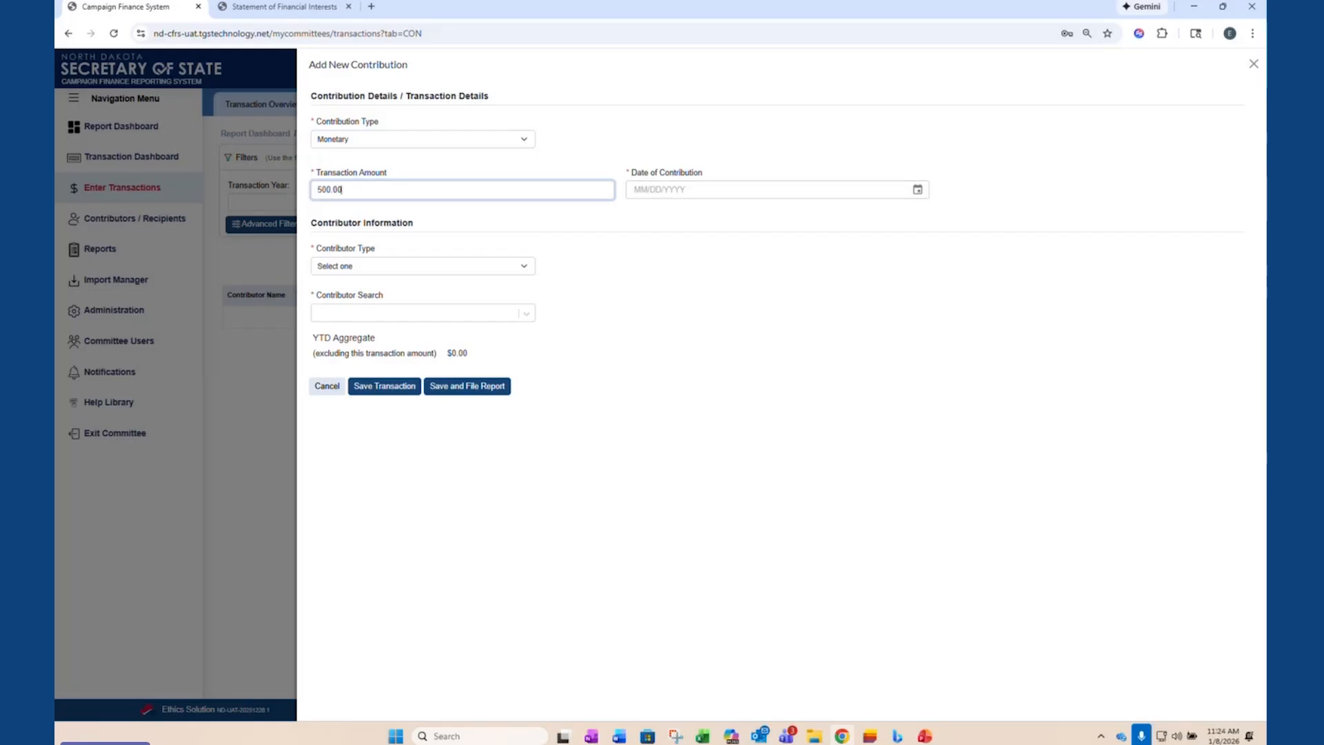
left_click(917, 189)
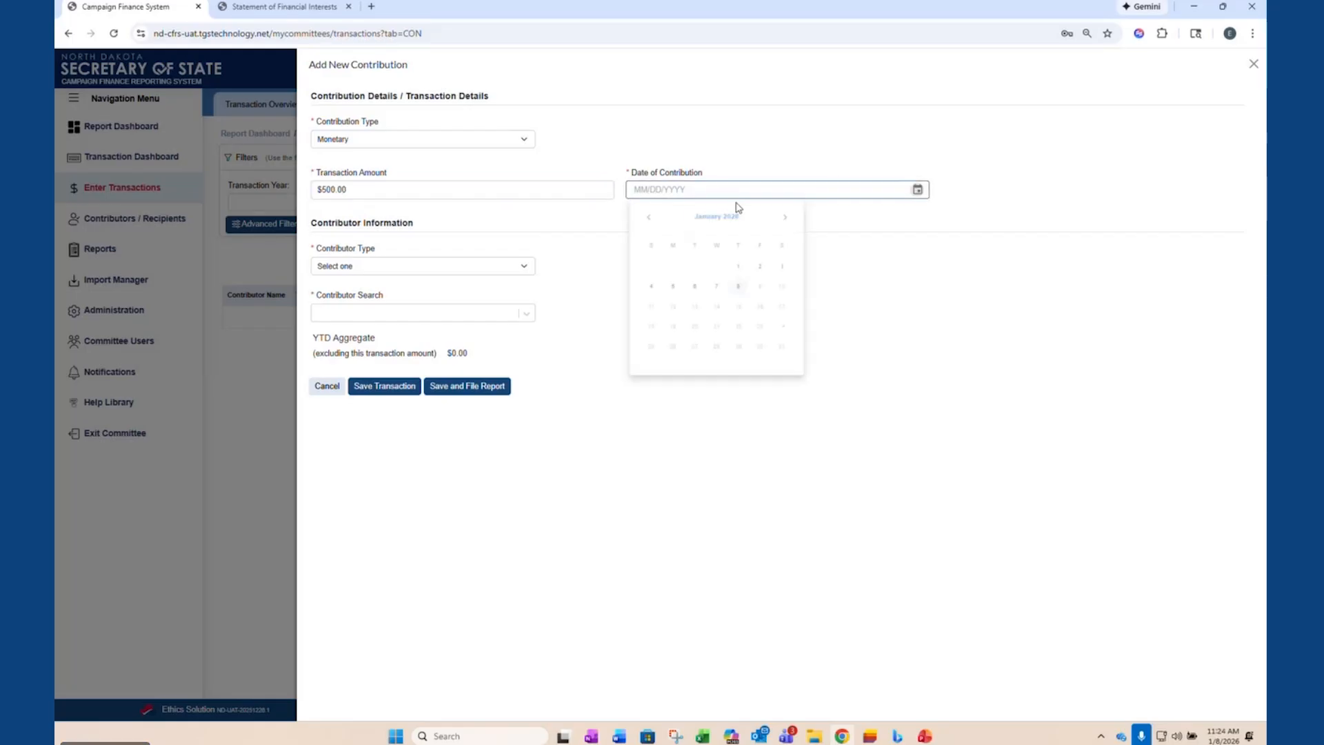
left_click(646, 218)
left_click(694, 316)
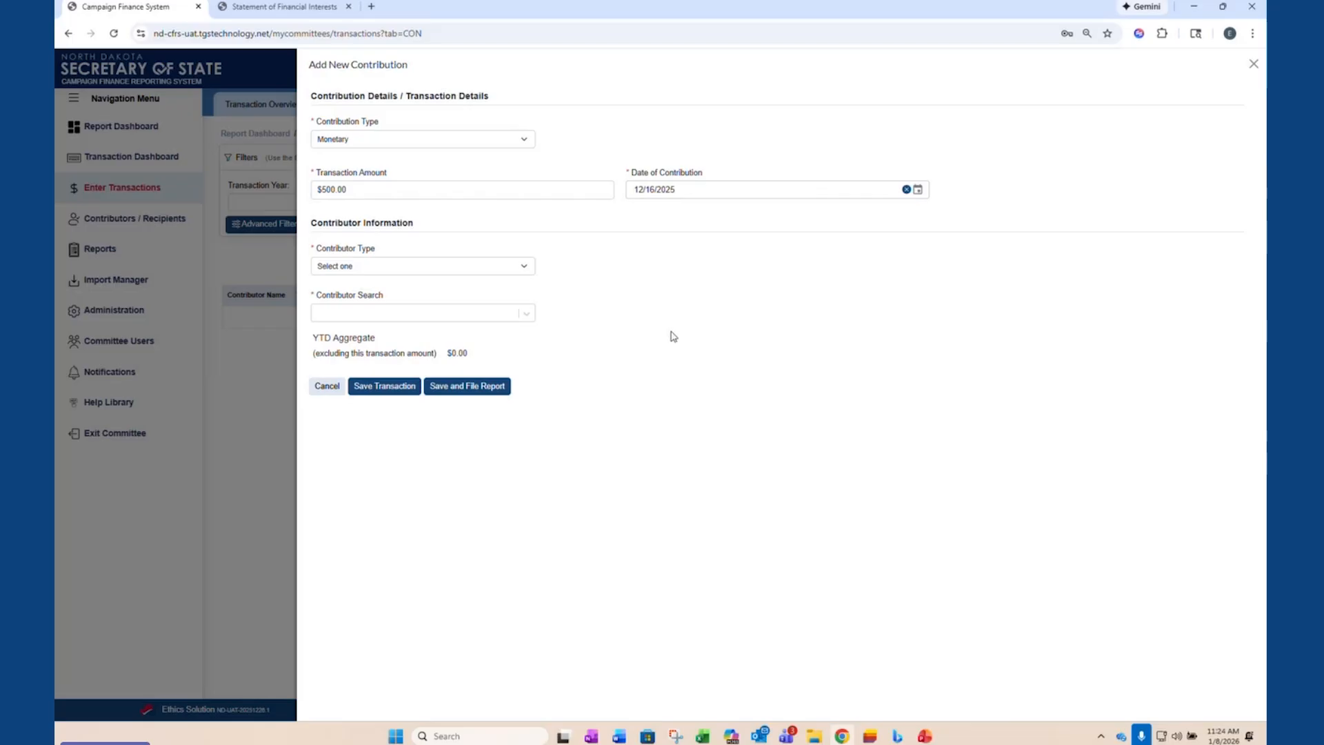
- Set the contributor type to Individual and open the form for adding a new contributor within the contribution
left_click(356, 270)
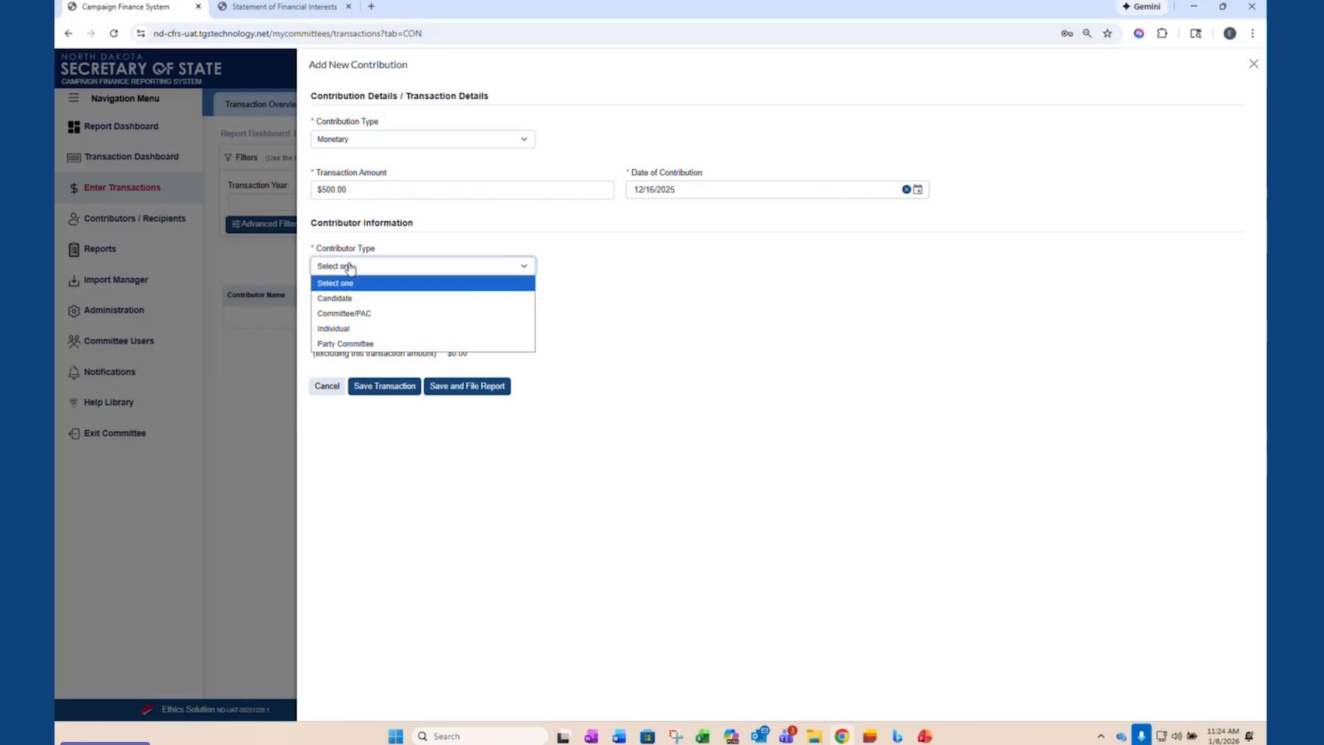
left_click(352, 330)
left_click(497, 317)
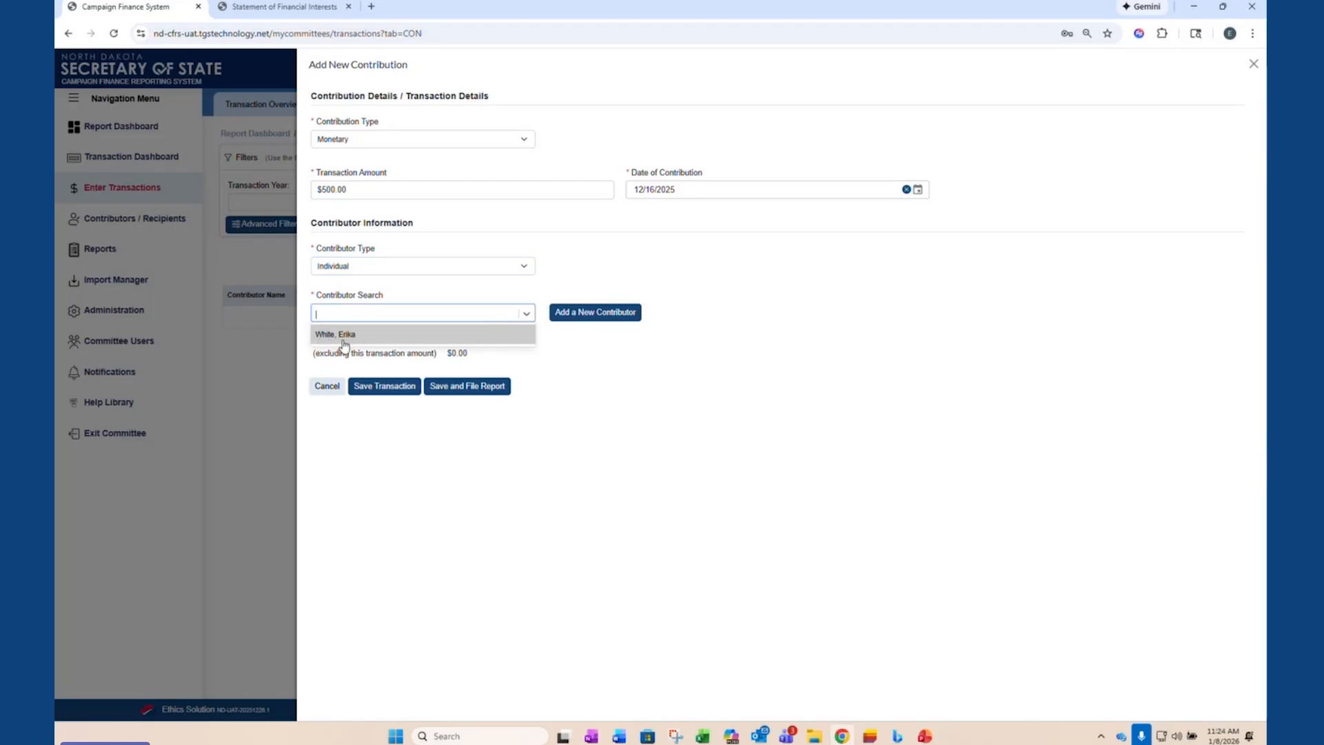
left_click(593, 317)
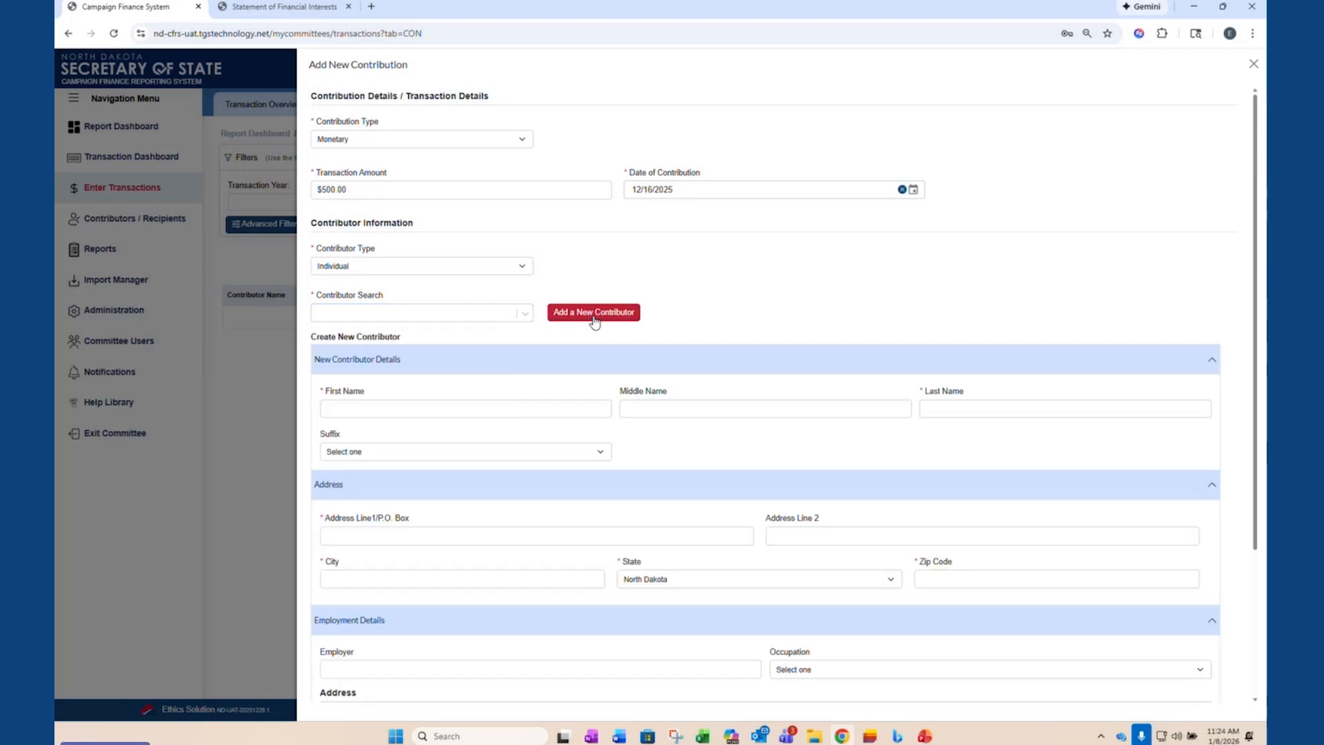
- Enter the new contributor's first and last name
left_click(450, 408)
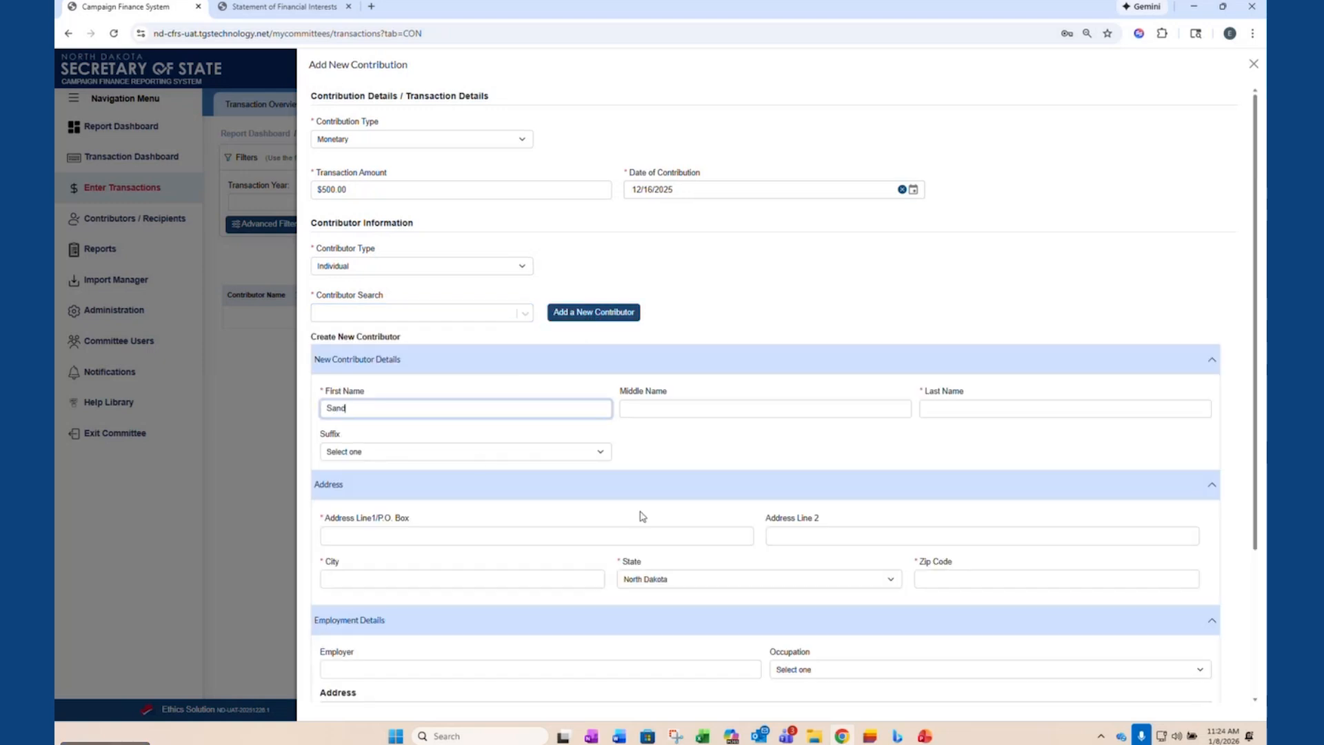
key("Tab")
key("Tab")
type("MC")
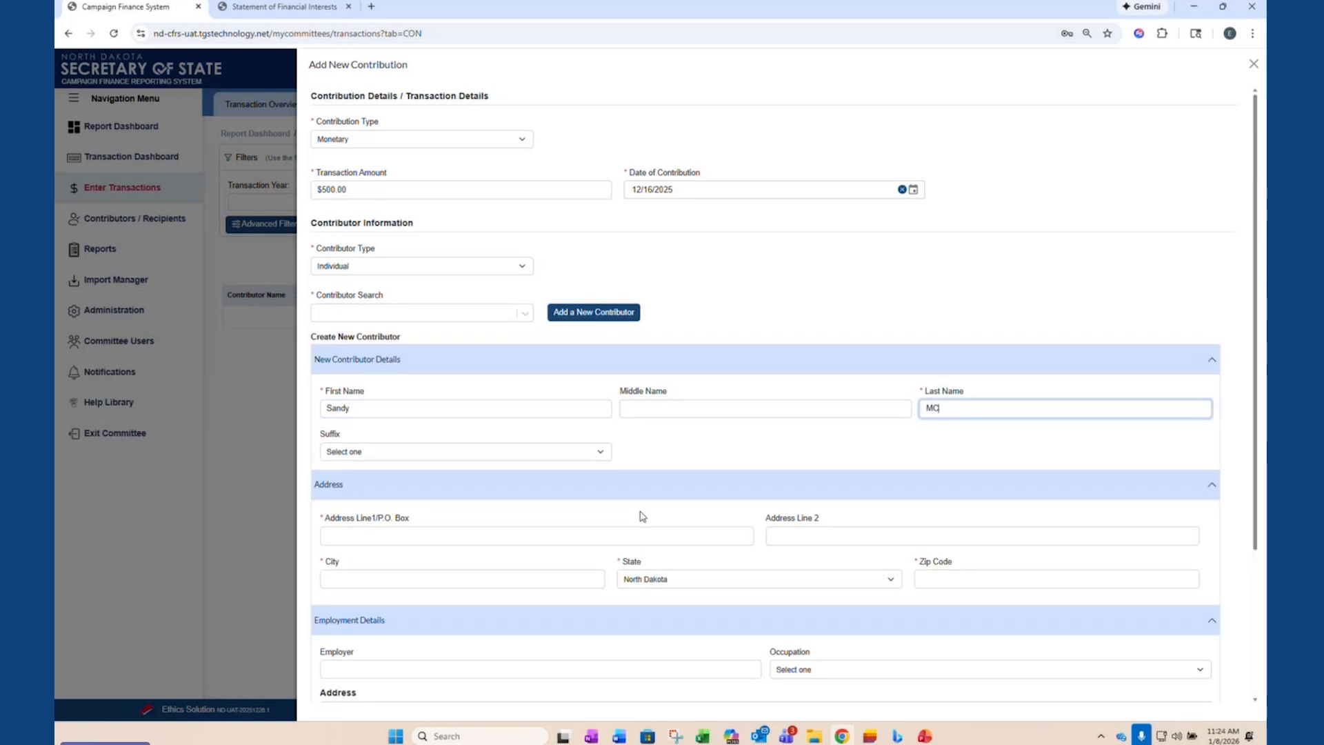
key("BackSpace")
type("cMerty")
- Fill in the new contributor's mailing address, city and zip code, leaving the state as North Dakota
scroll(804, 432, "down", 1)
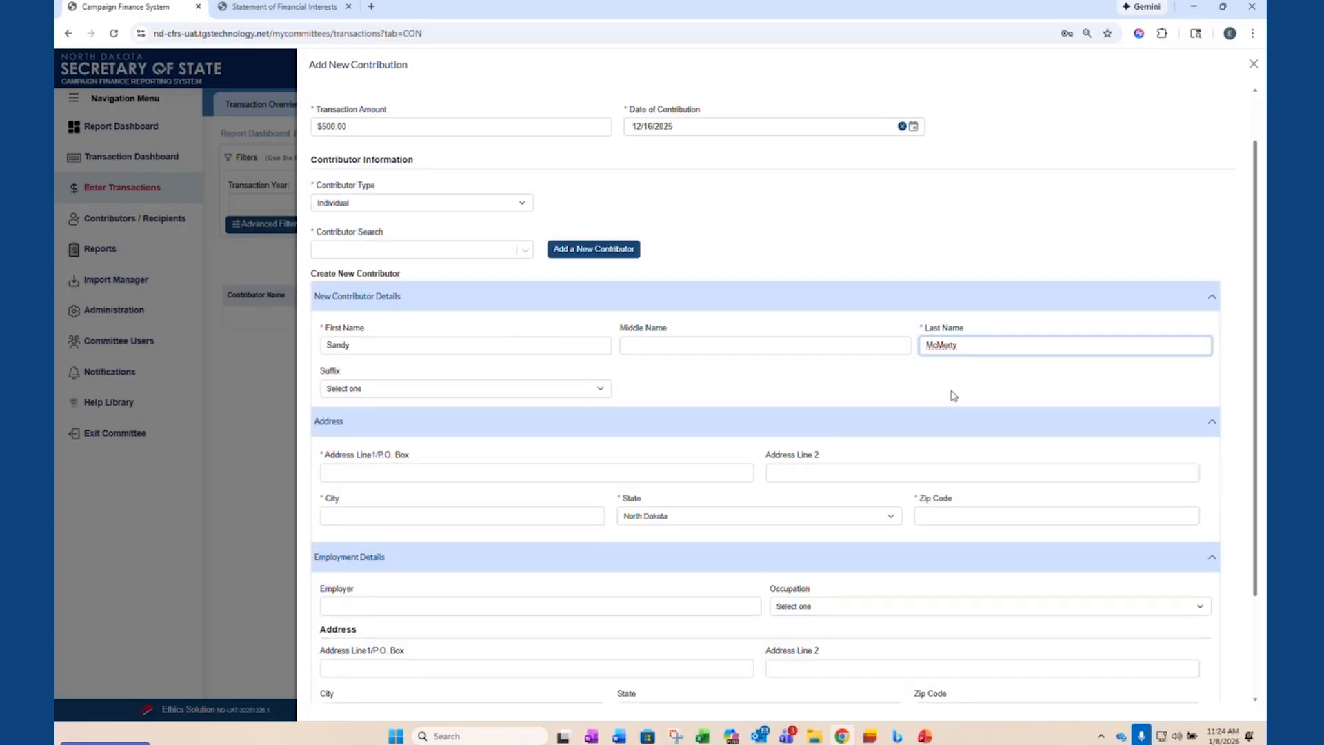
key("Tab")
key("Tab")
key("space")
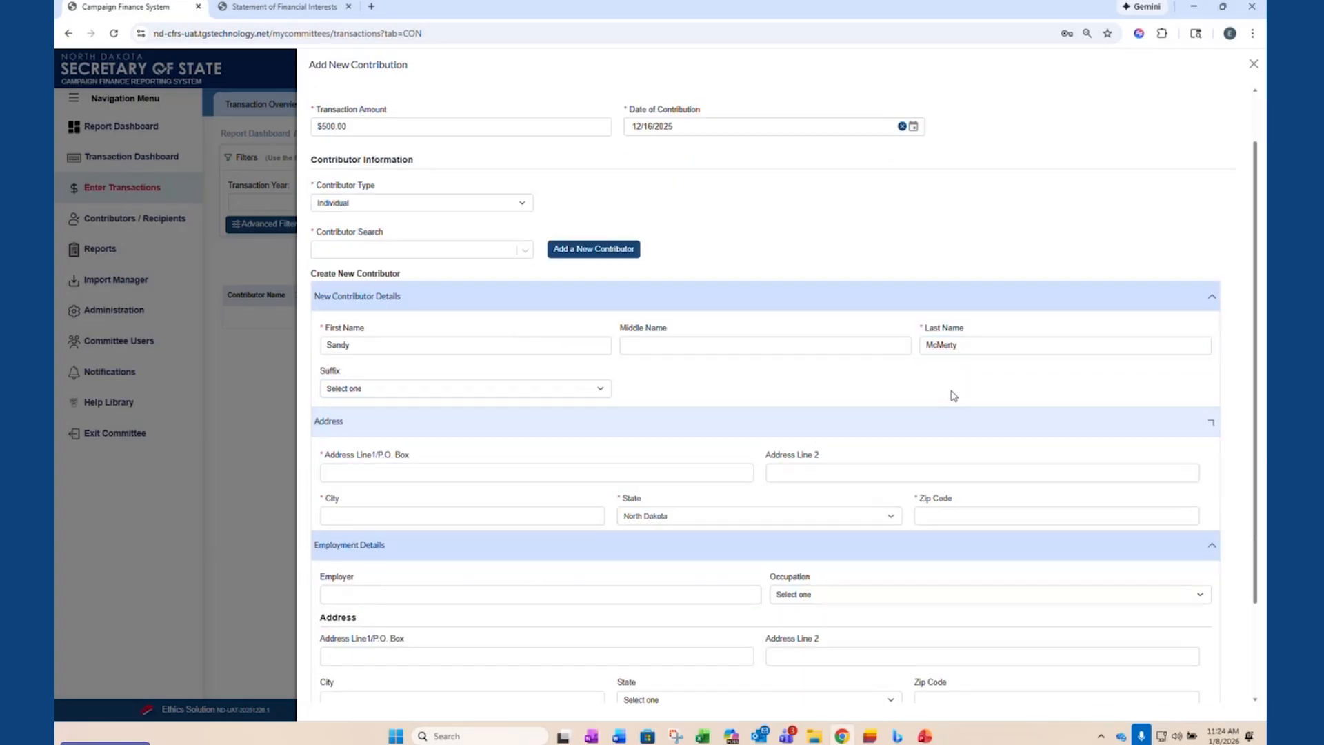
key("space")
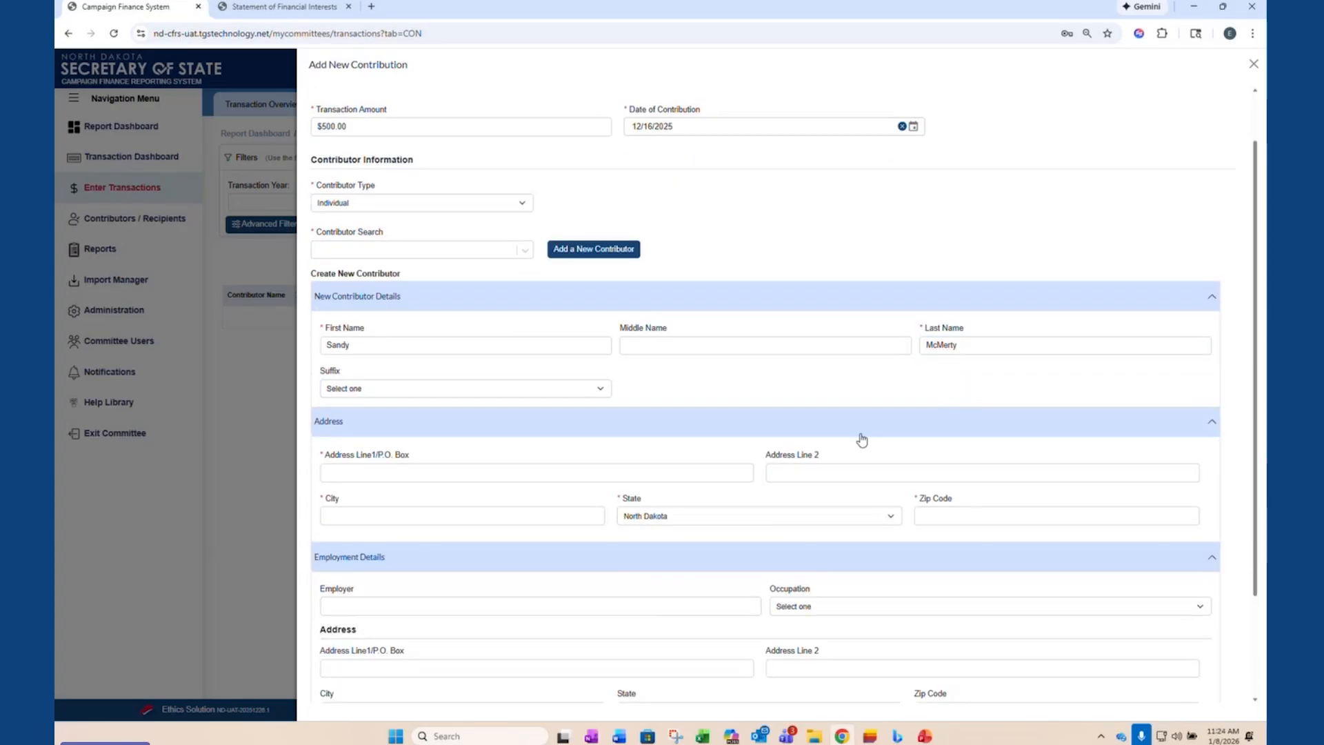
left_click(419, 468)
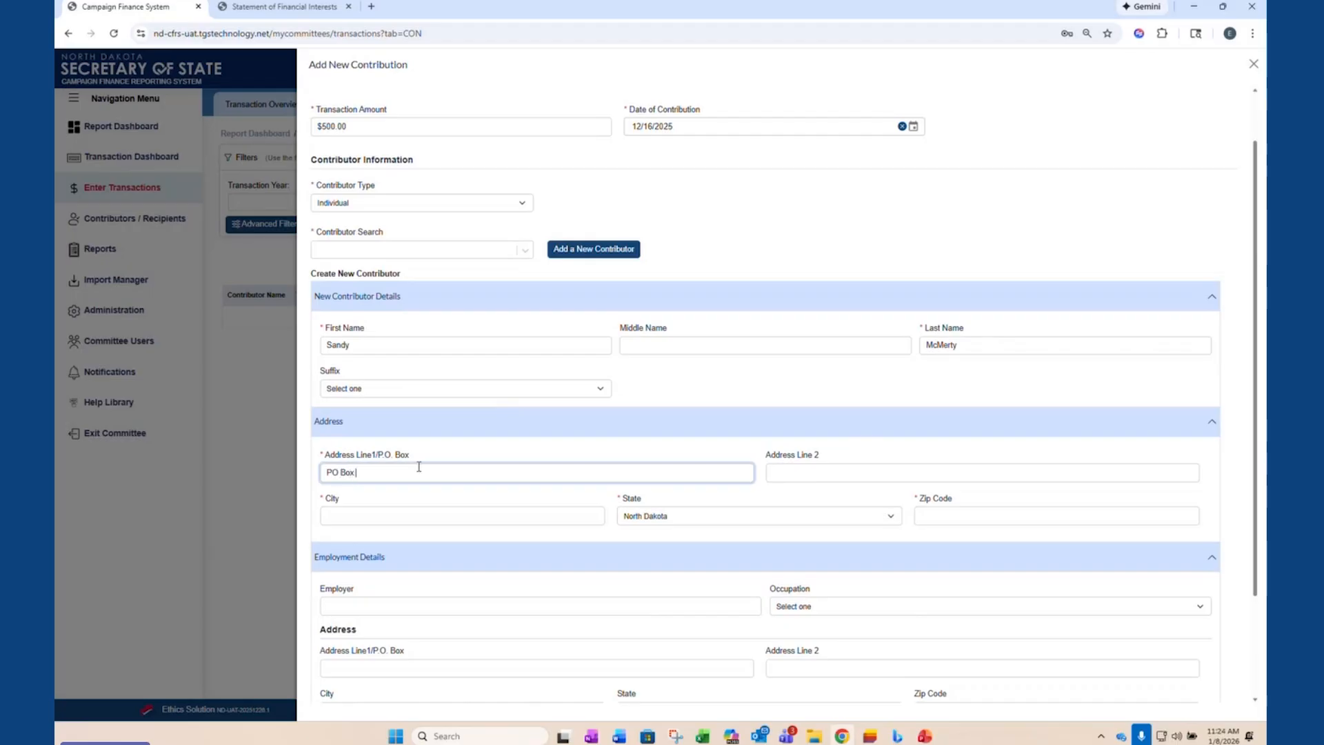
key("Tab")
key("Tab")
type("Bis")
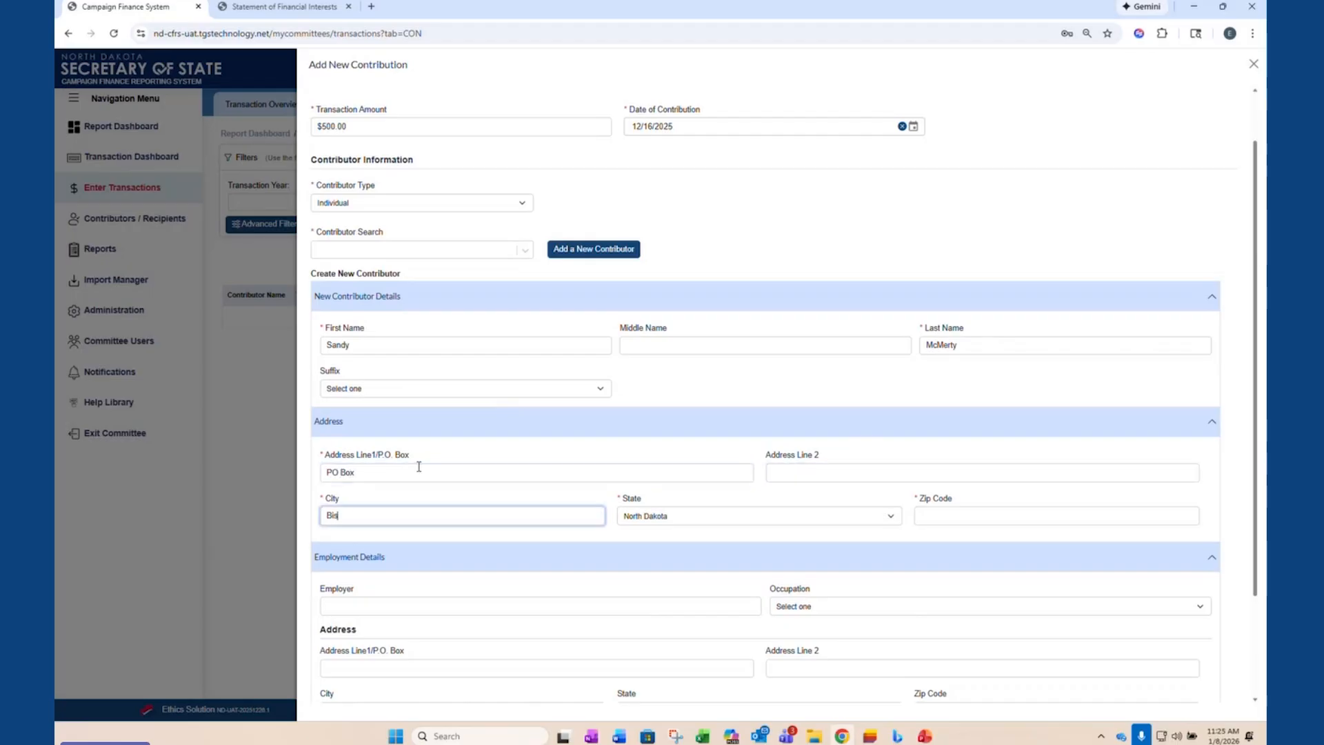
type("marck")
key("Tab")
key("Tab")
type("58")
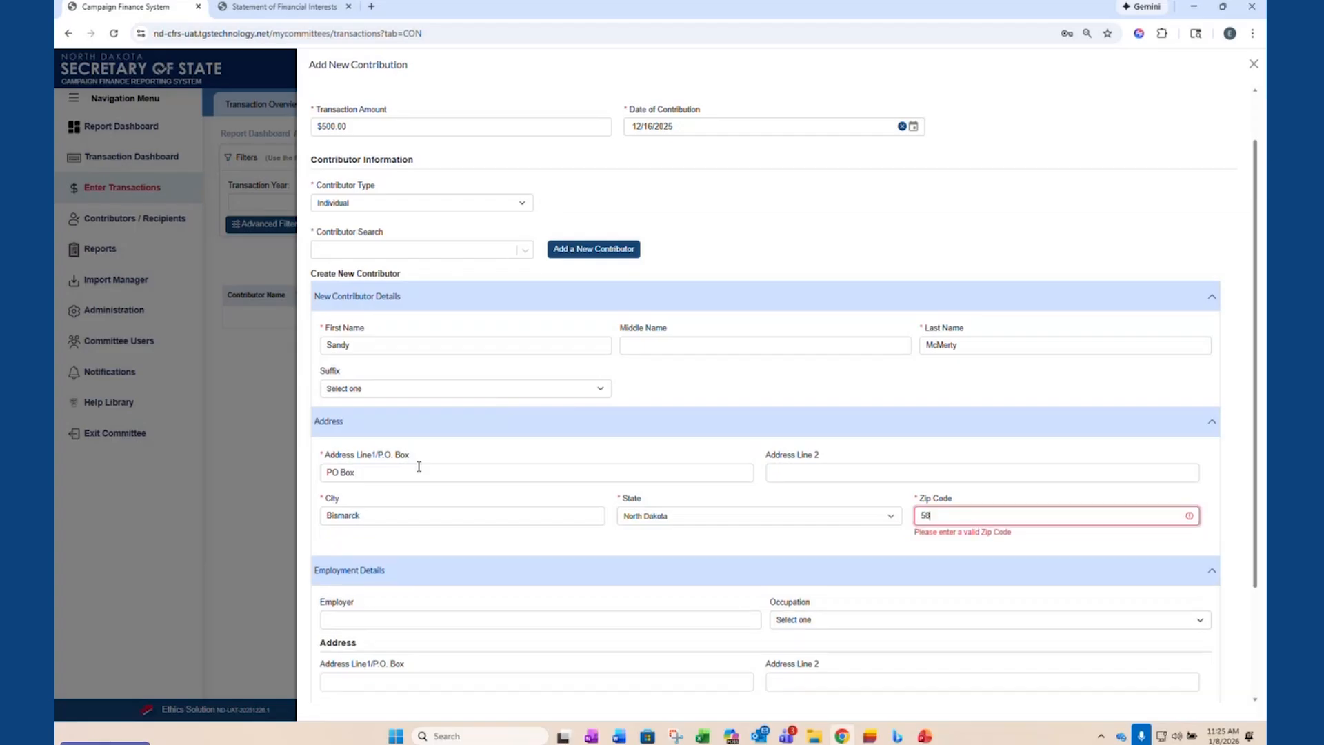
type("501")
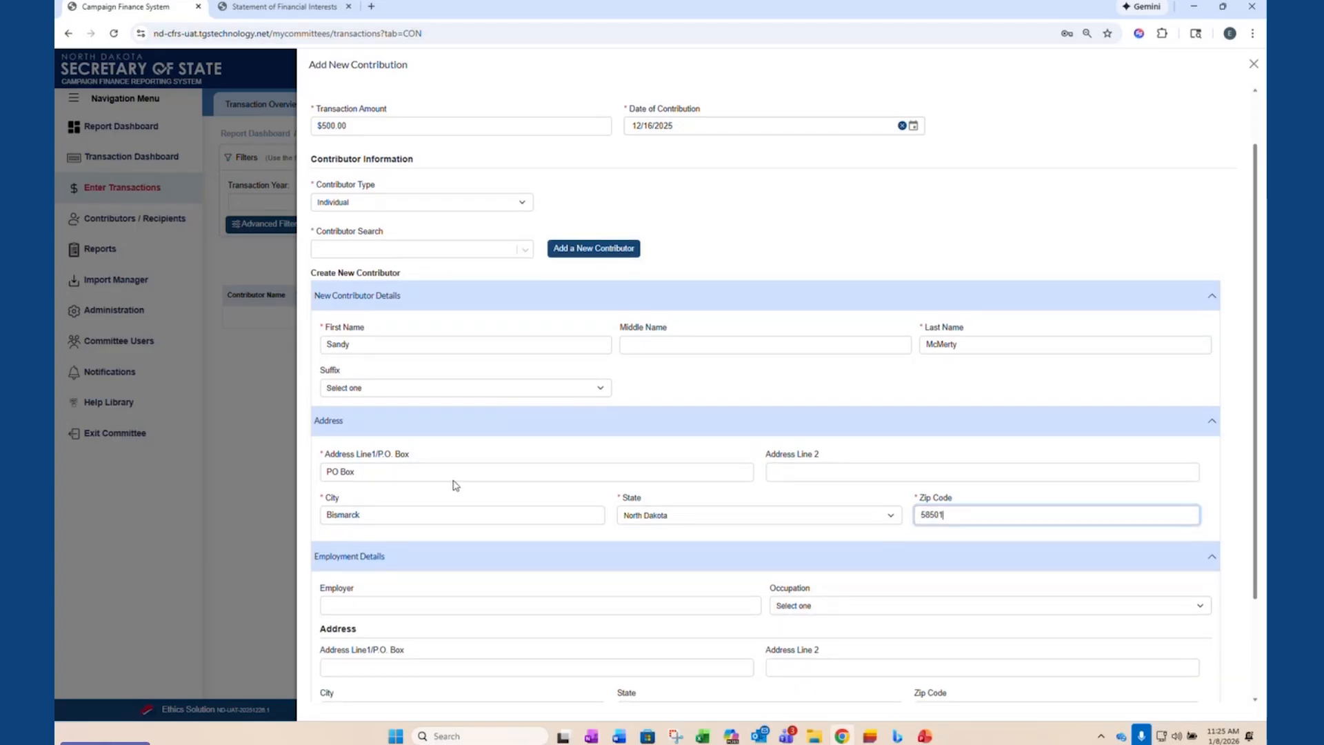
- Review the new contributor's entries and create the contributor without employment details
scroll(503, 480, "down", 2)
scroll(448, 503, "up", 3)
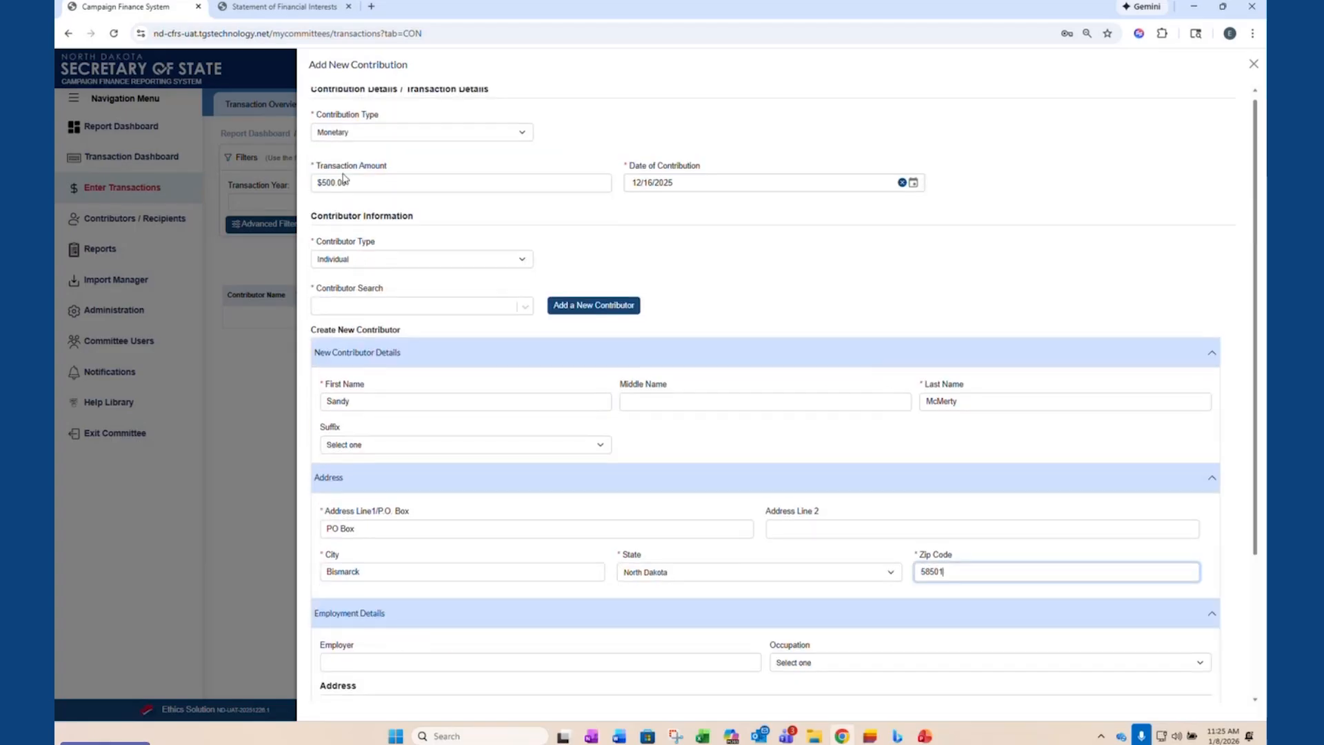
scroll(447, 498, "down", 1)
scroll(447, 498, "down", 3)
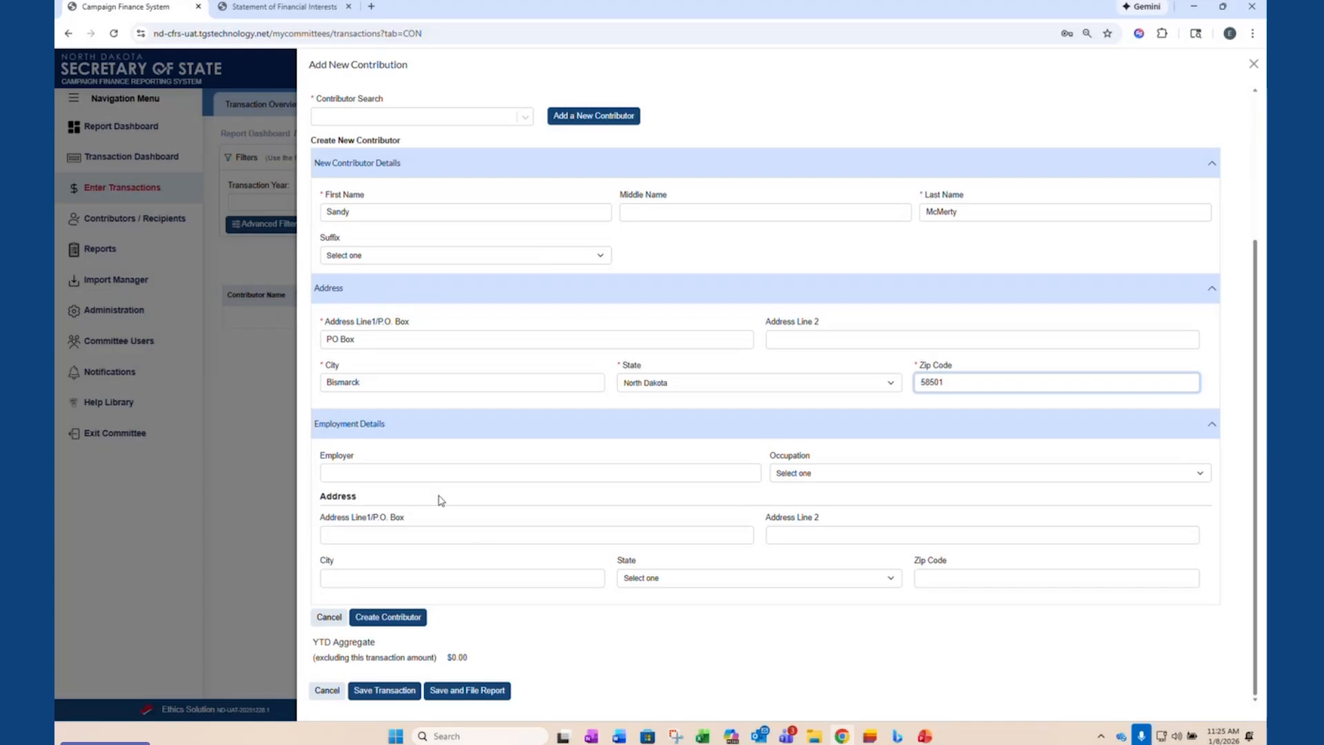
left_click(397, 621)
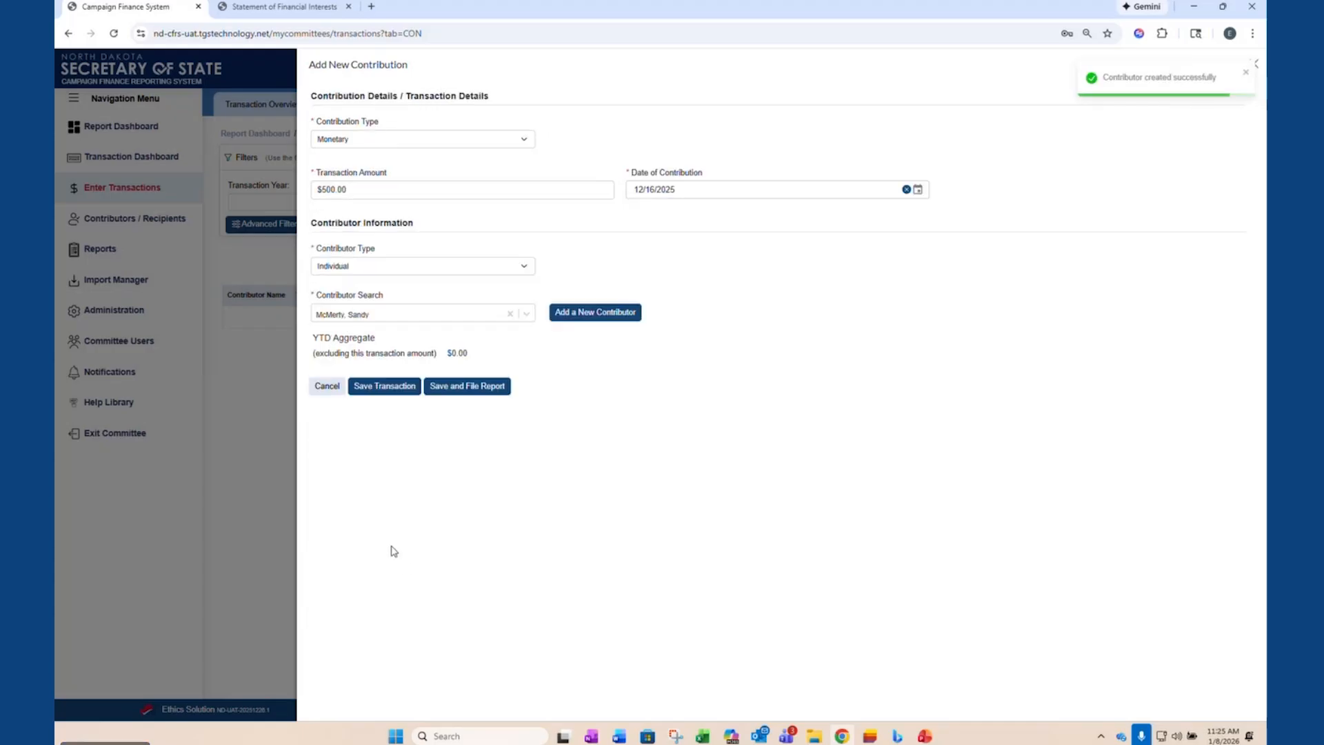
- Clear the contributor field, reselect the newly created individual from the contributor list and save the transaction
left_click(527, 321)
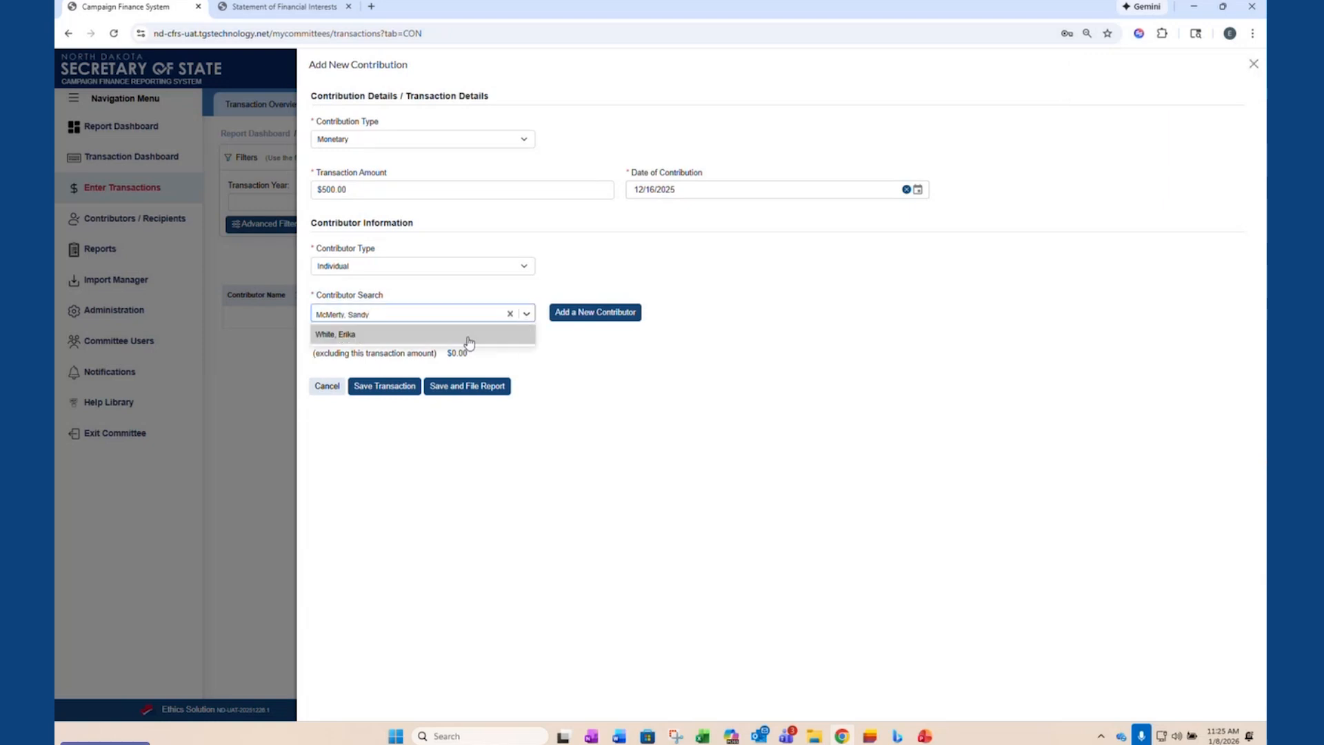
left_click(510, 314)
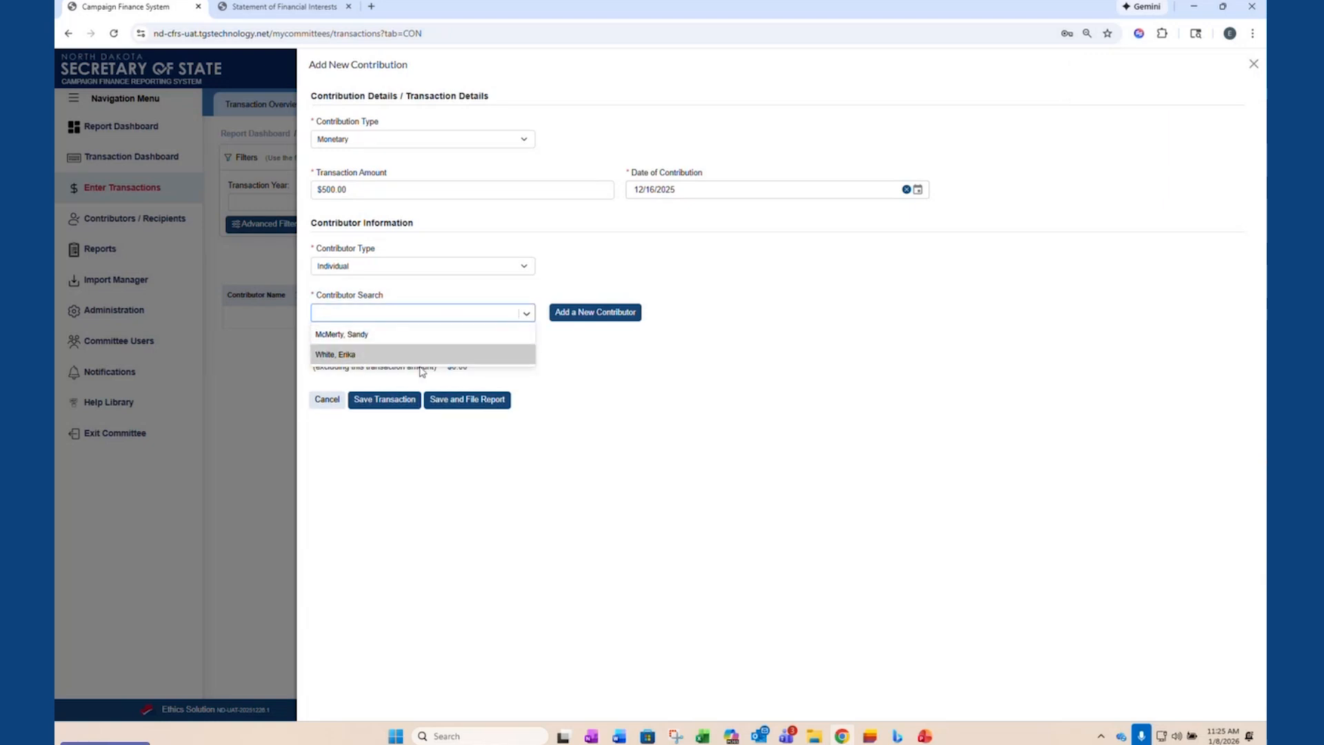
left_click(421, 339)
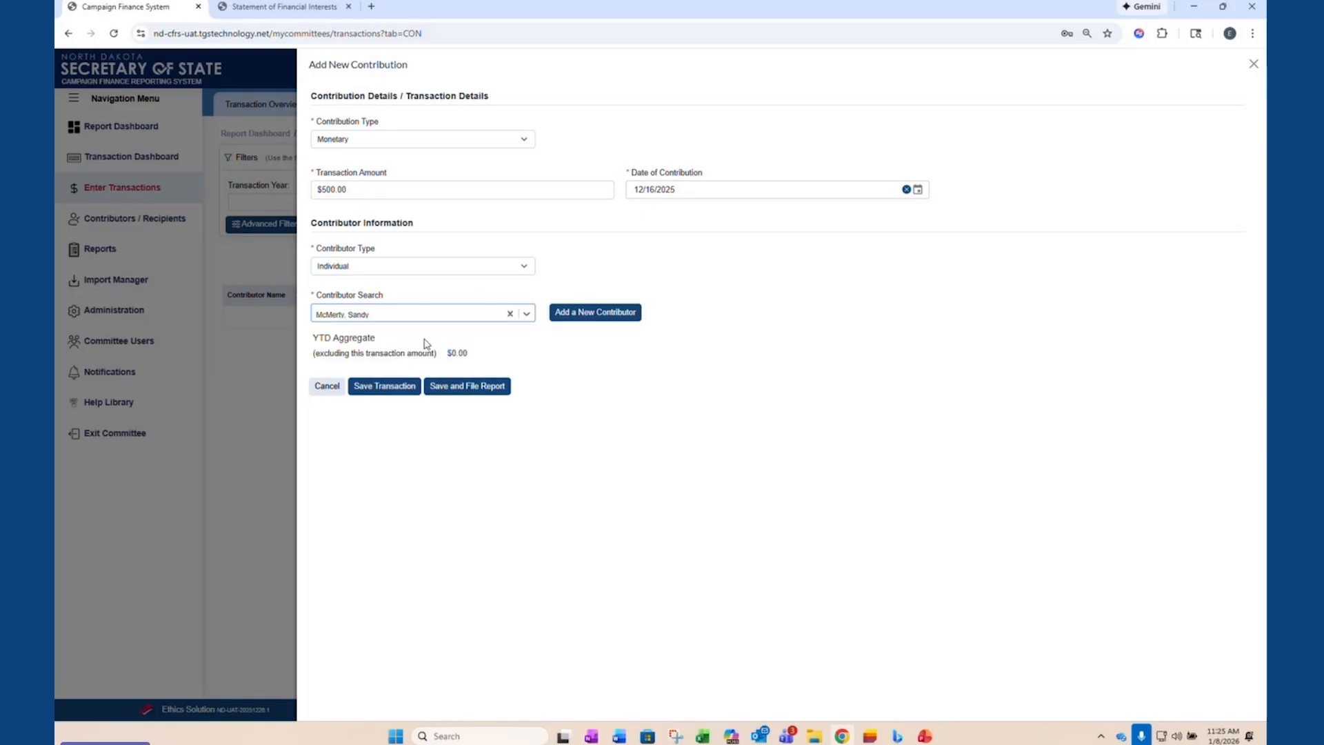
left_click(400, 389)
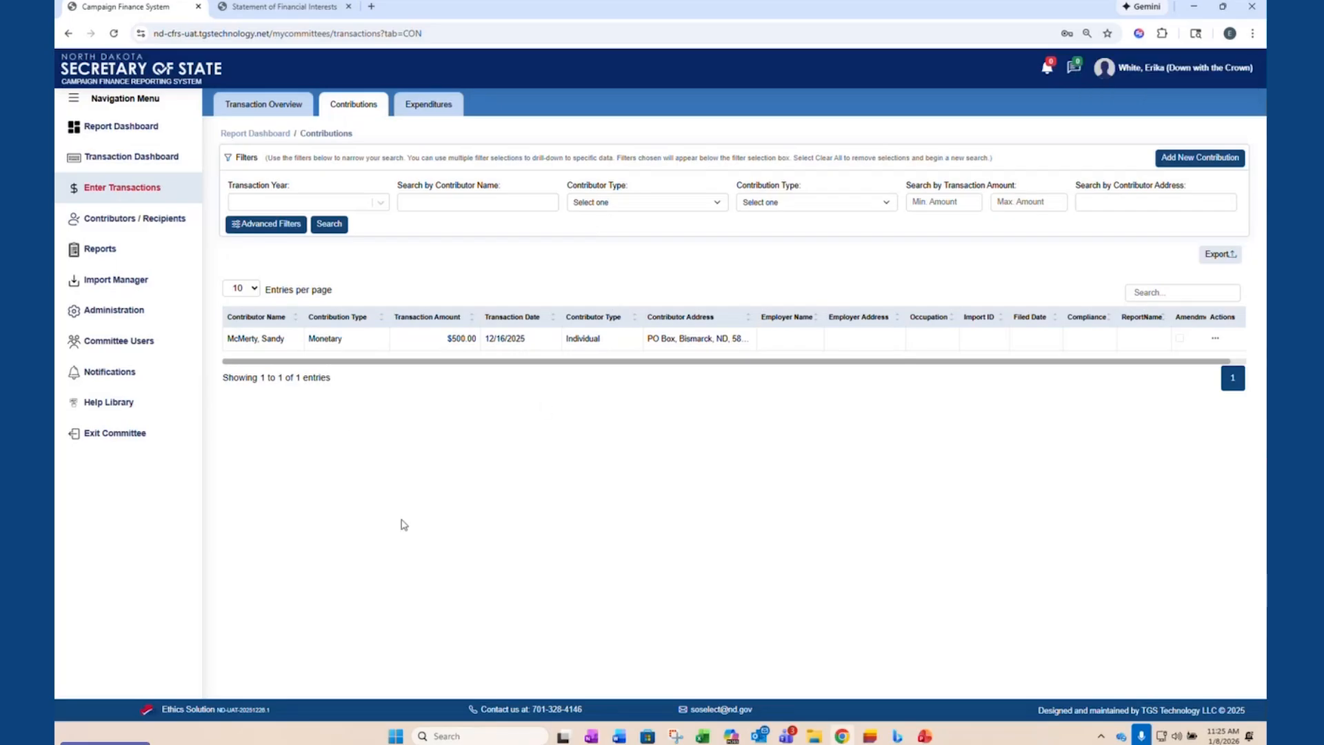
- Start another Monetary contribution with a transaction amount of $1,000.00 and a contribution date of 12/15/2025
left_click(1181, 160)
left_click(384, 141)
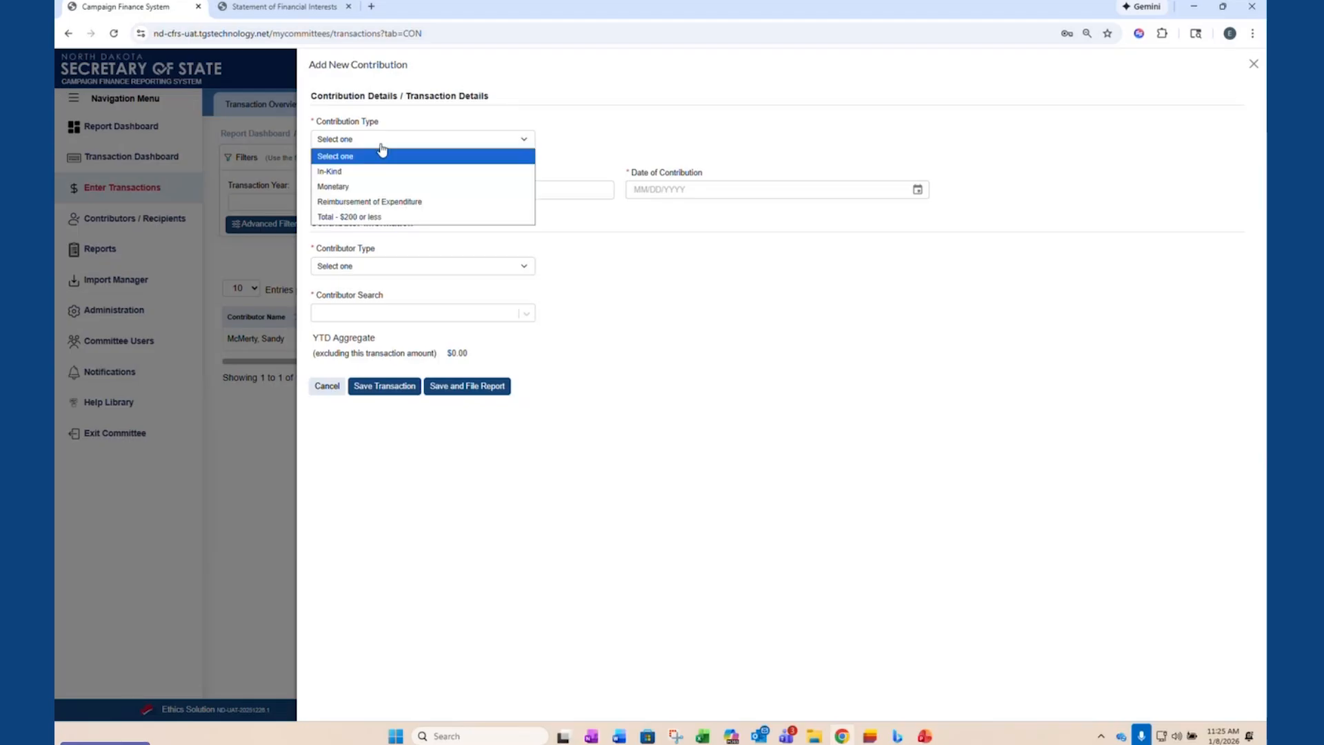
left_click(385, 185)
left_click(396, 190)
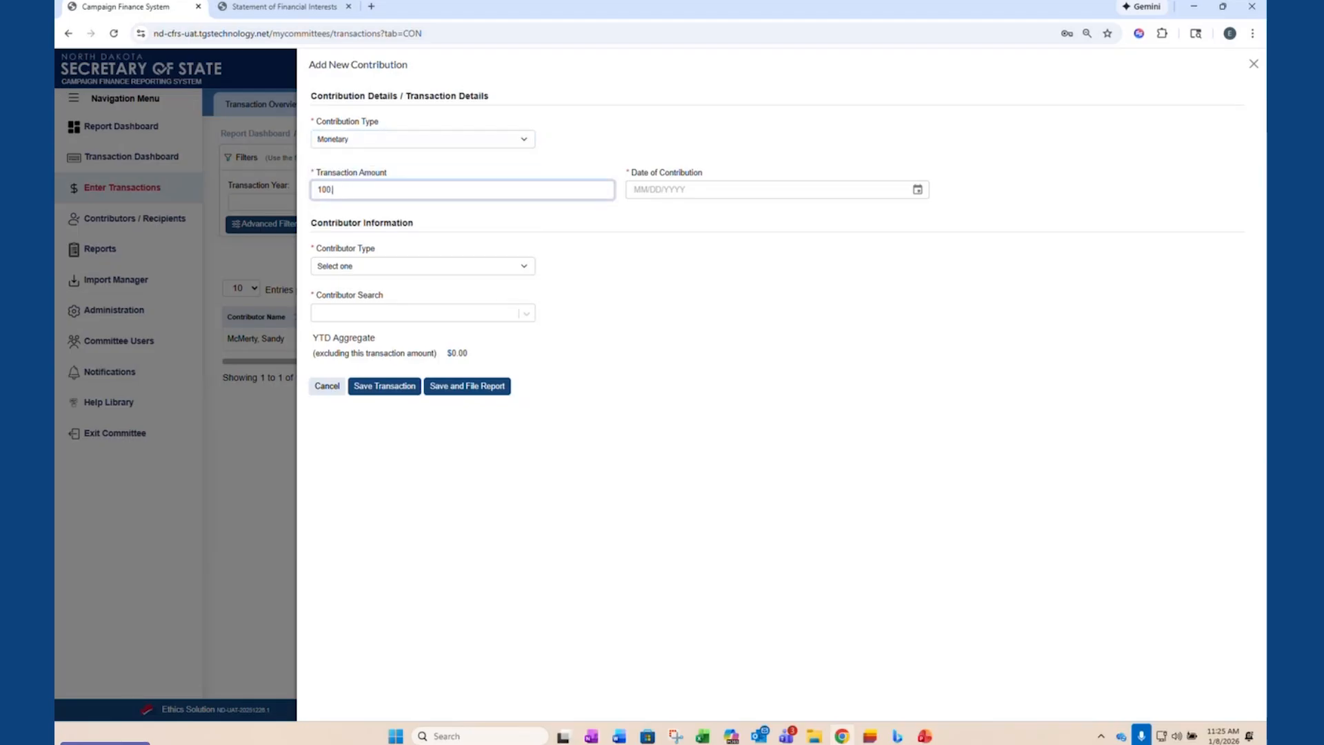
key("Tab")
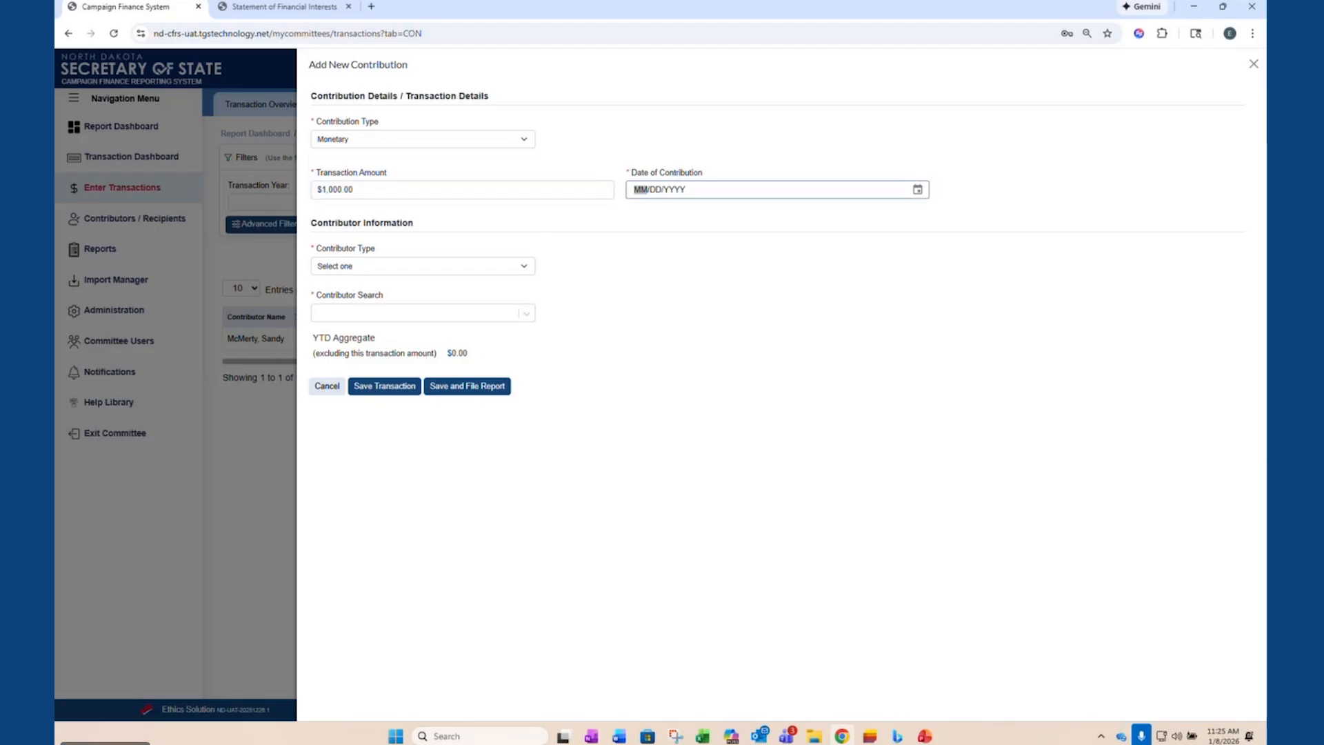
left_click(855, 191)
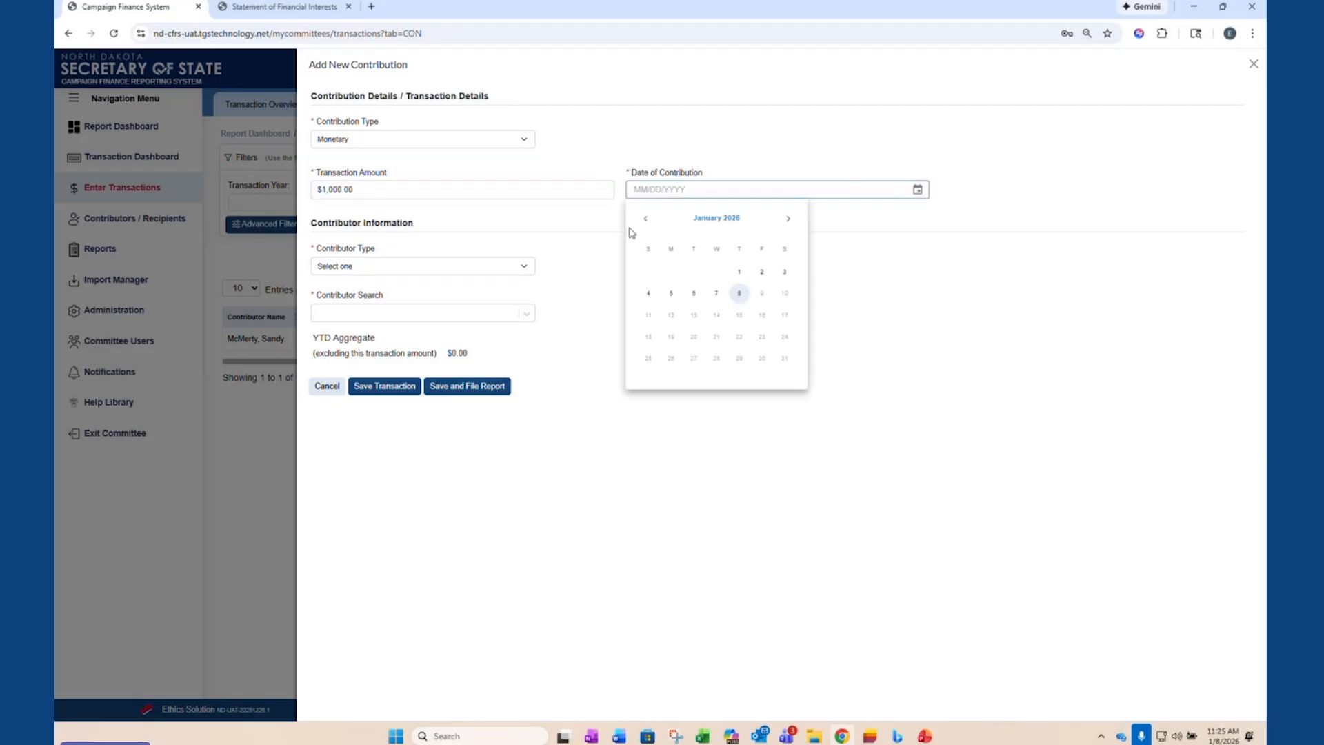
left_click(644, 218)
left_click(671, 315)
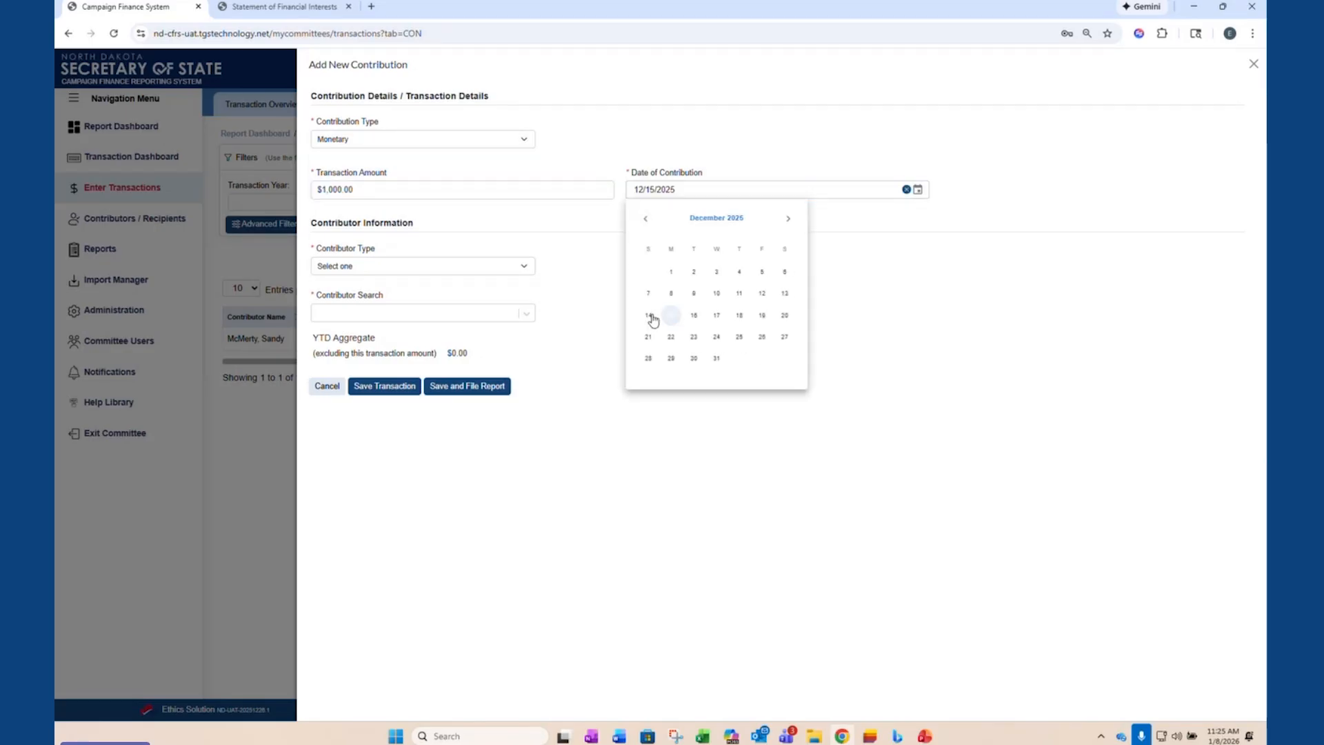
- Set the contributor type to Committee/PAC and pick Credit Union Political Action Committee from the contributor list
left_click(434, 270)
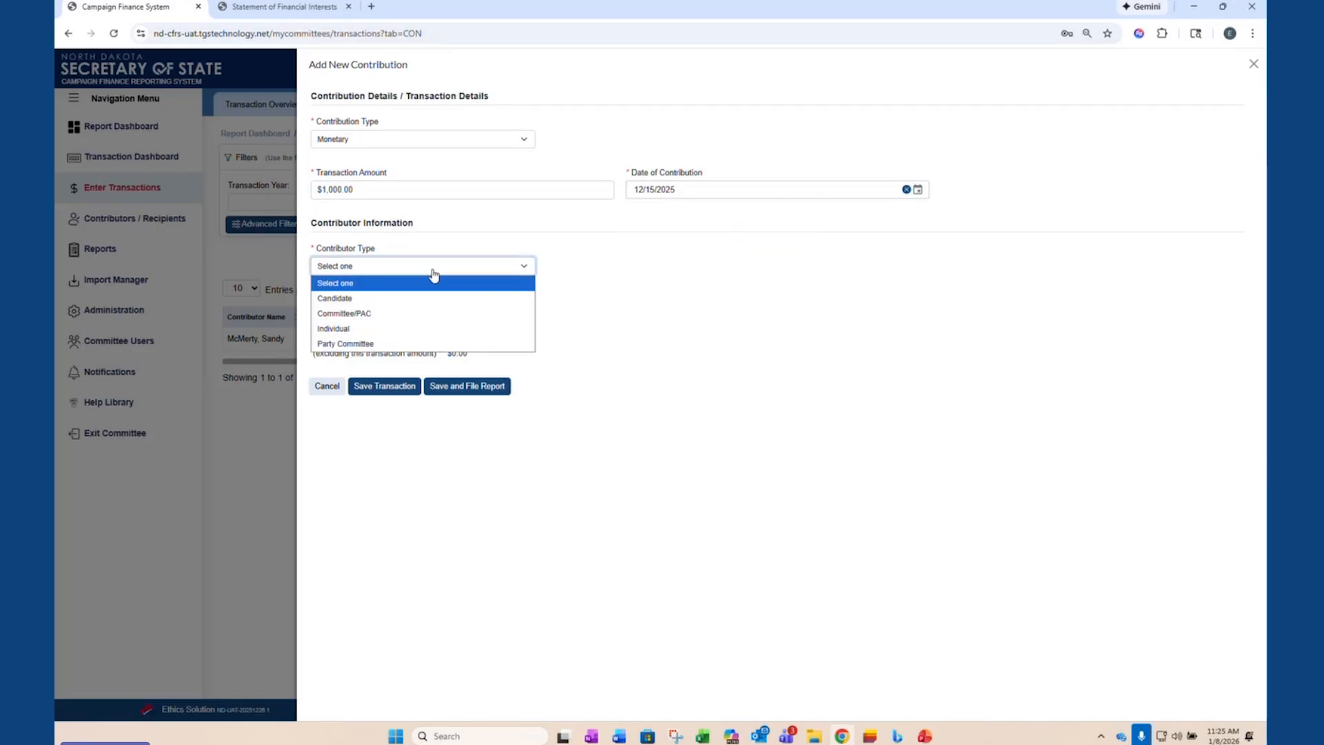
left_click(406, 315)
left_click(400, 314)
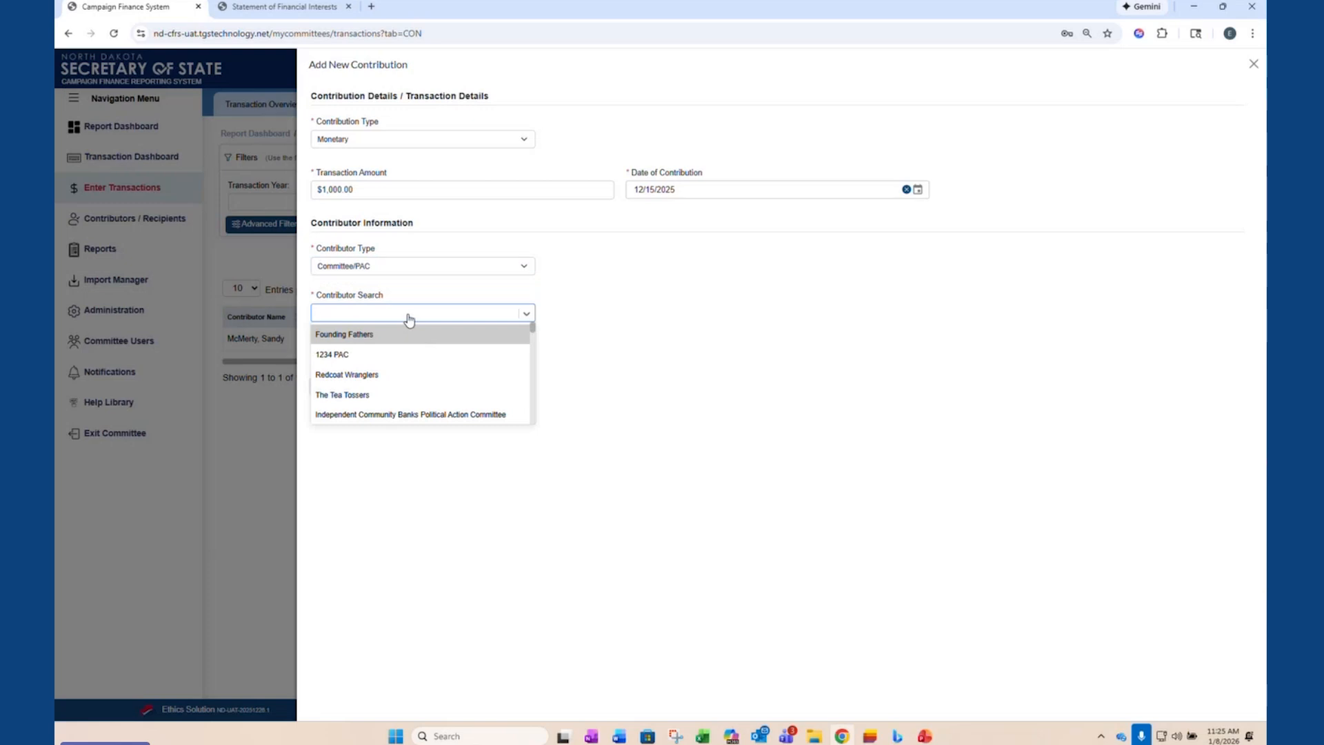
scroll(402, 345, "down", 6)
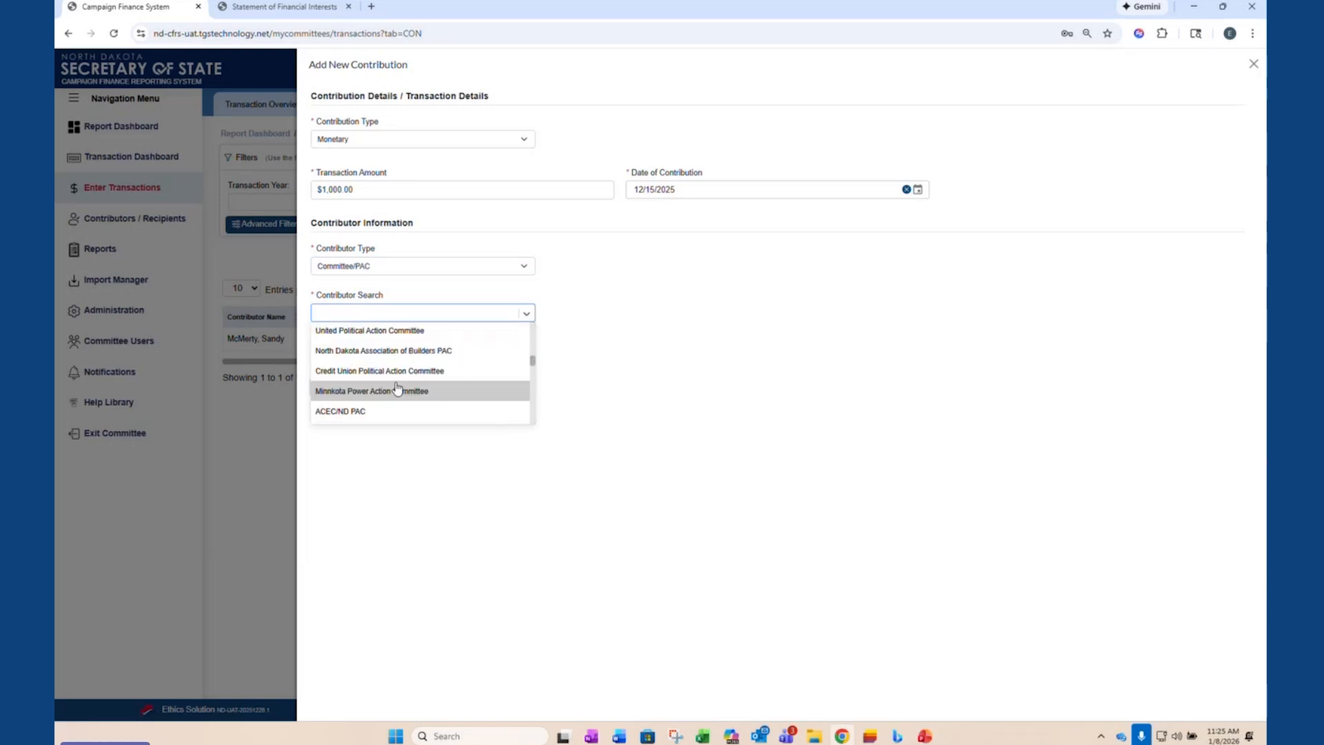
left_click(407, 370)
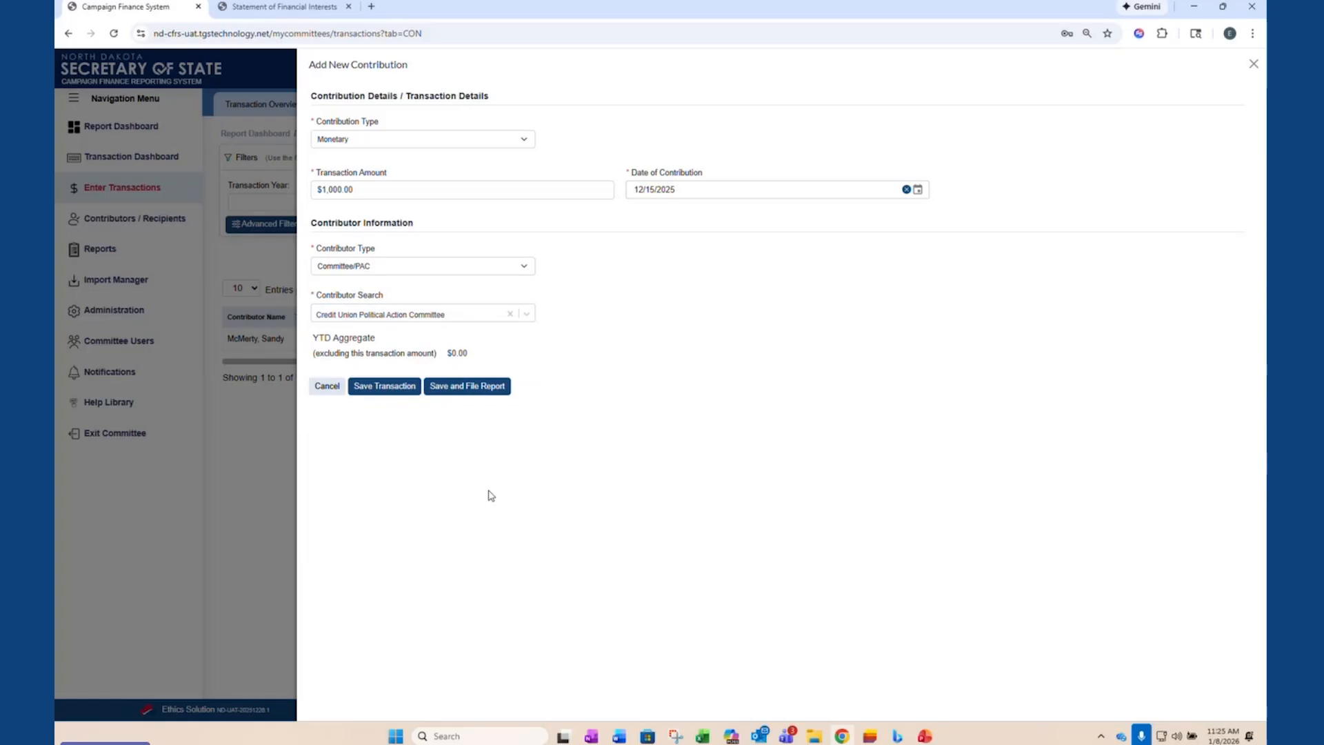
- Clear the contributor, search for "credit" to reselect Credit Union Political Action Committee, and save the transaction
left_click(510, 314)
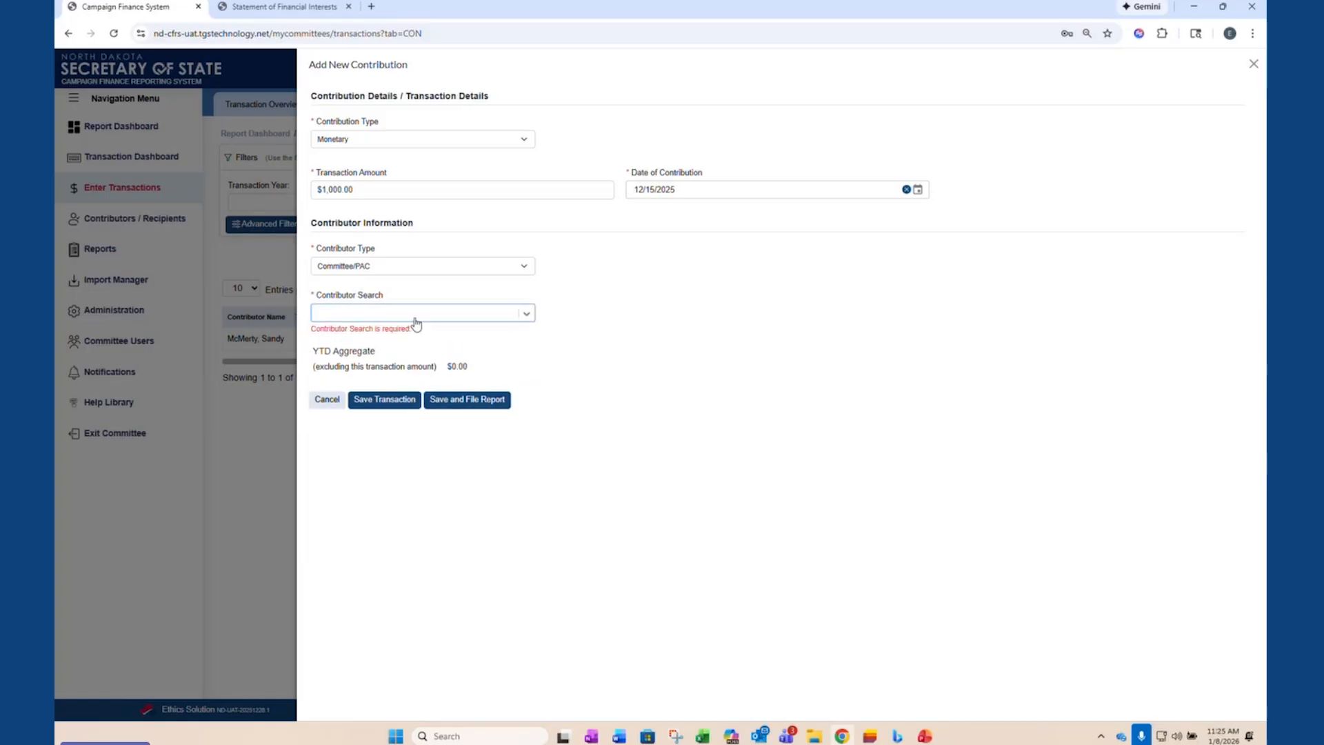
left_click(422, 316)
type("credi")
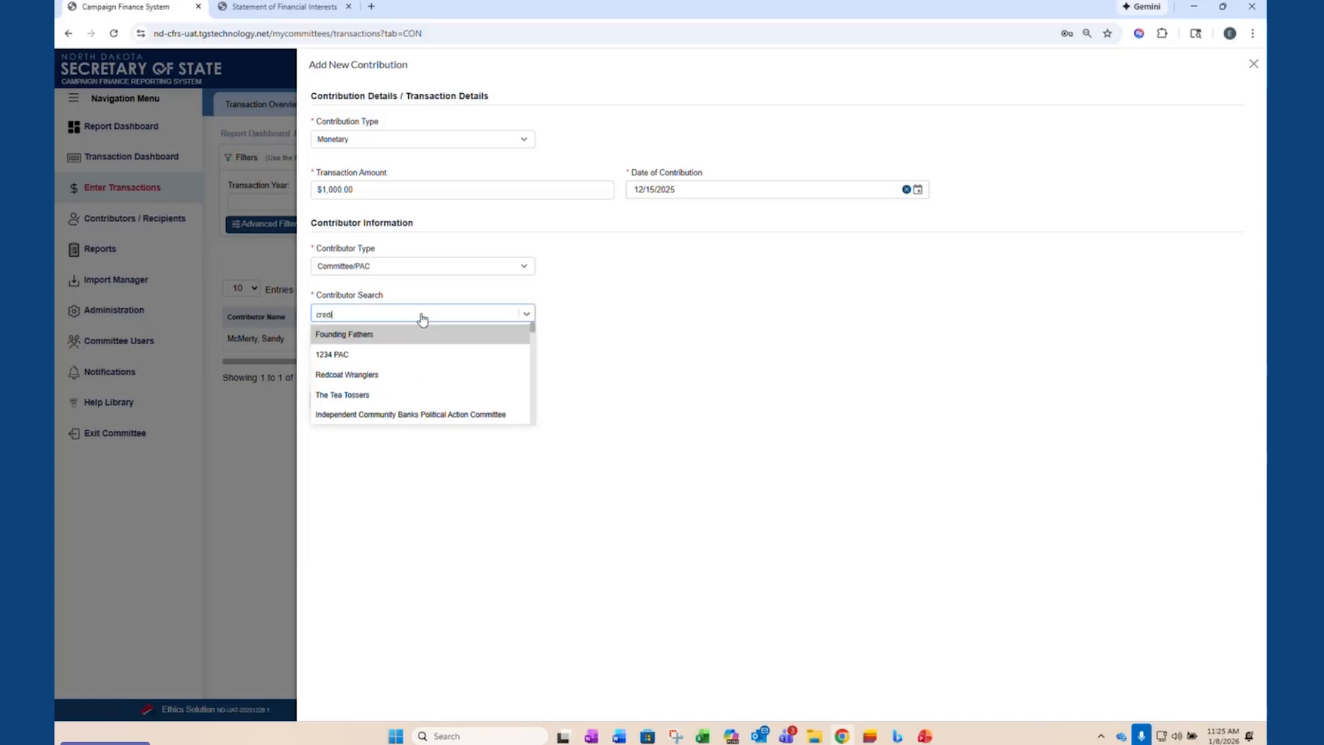
type("t")
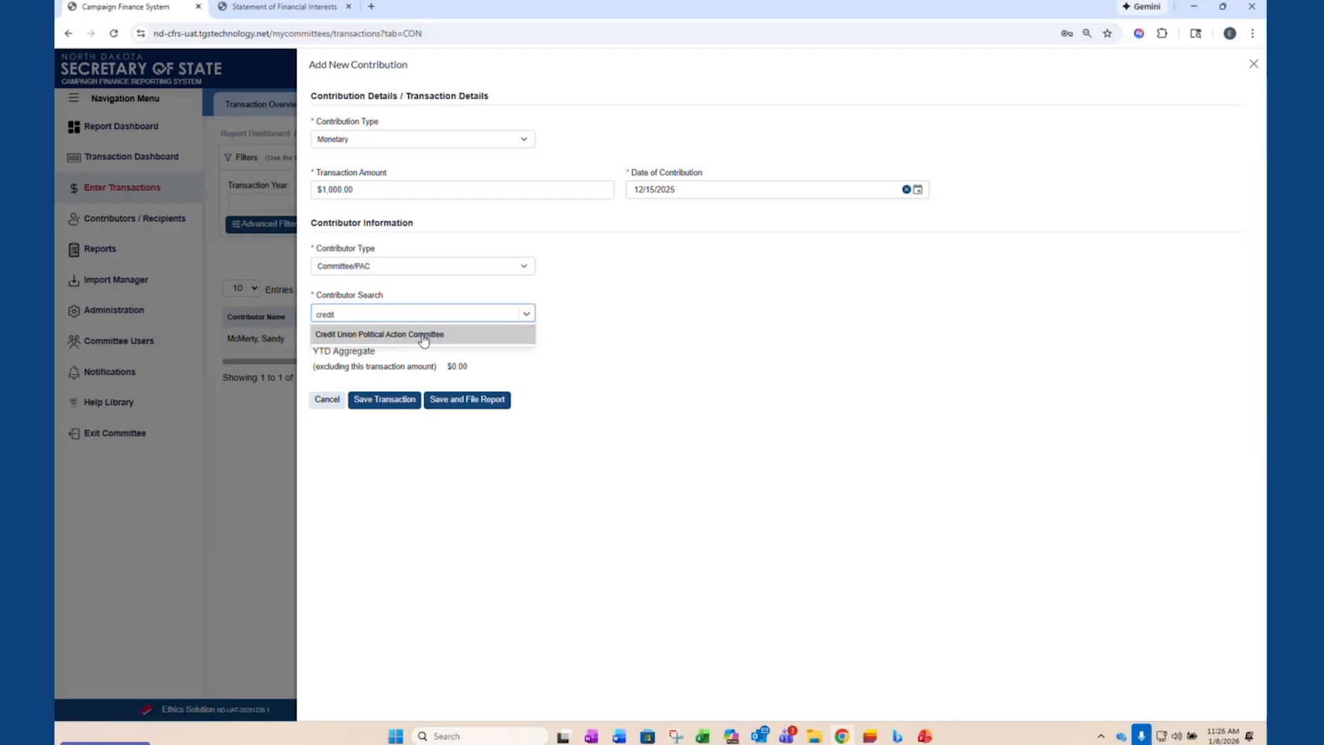
left_click(423, 335)
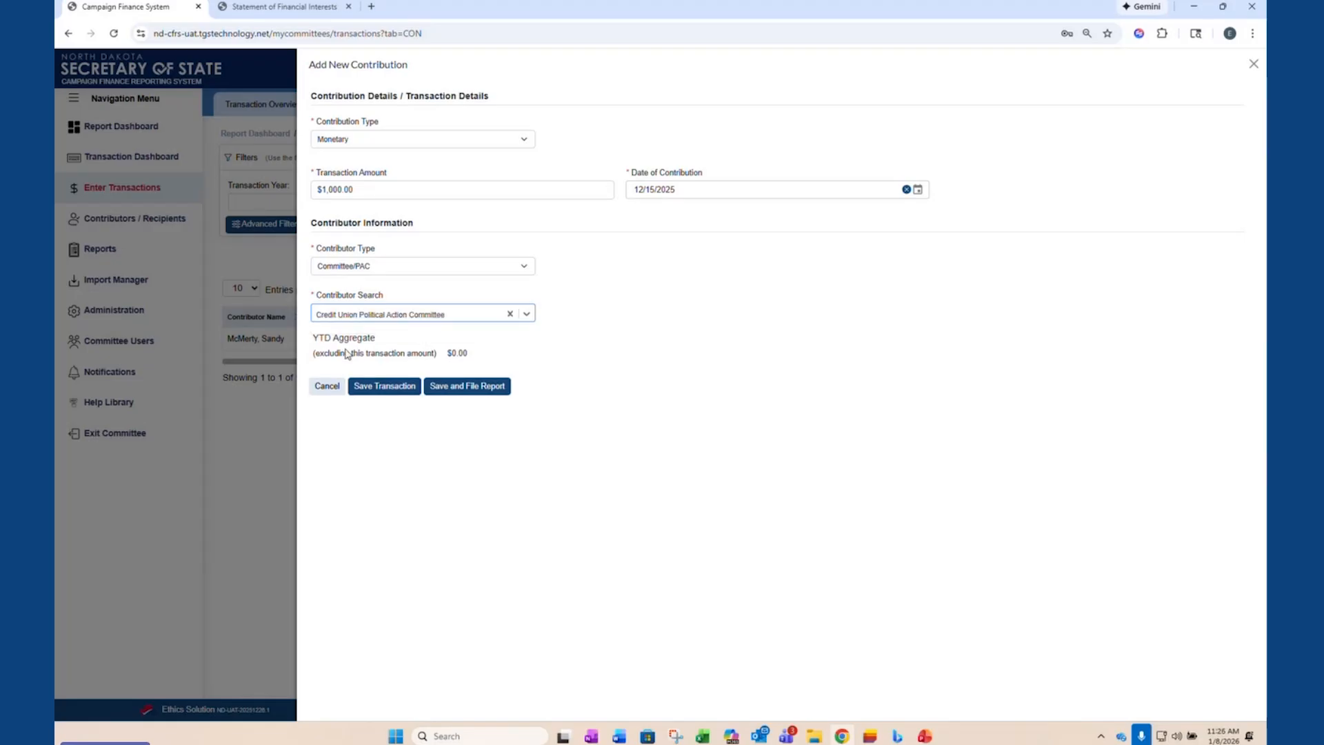
left_click(381, 386)
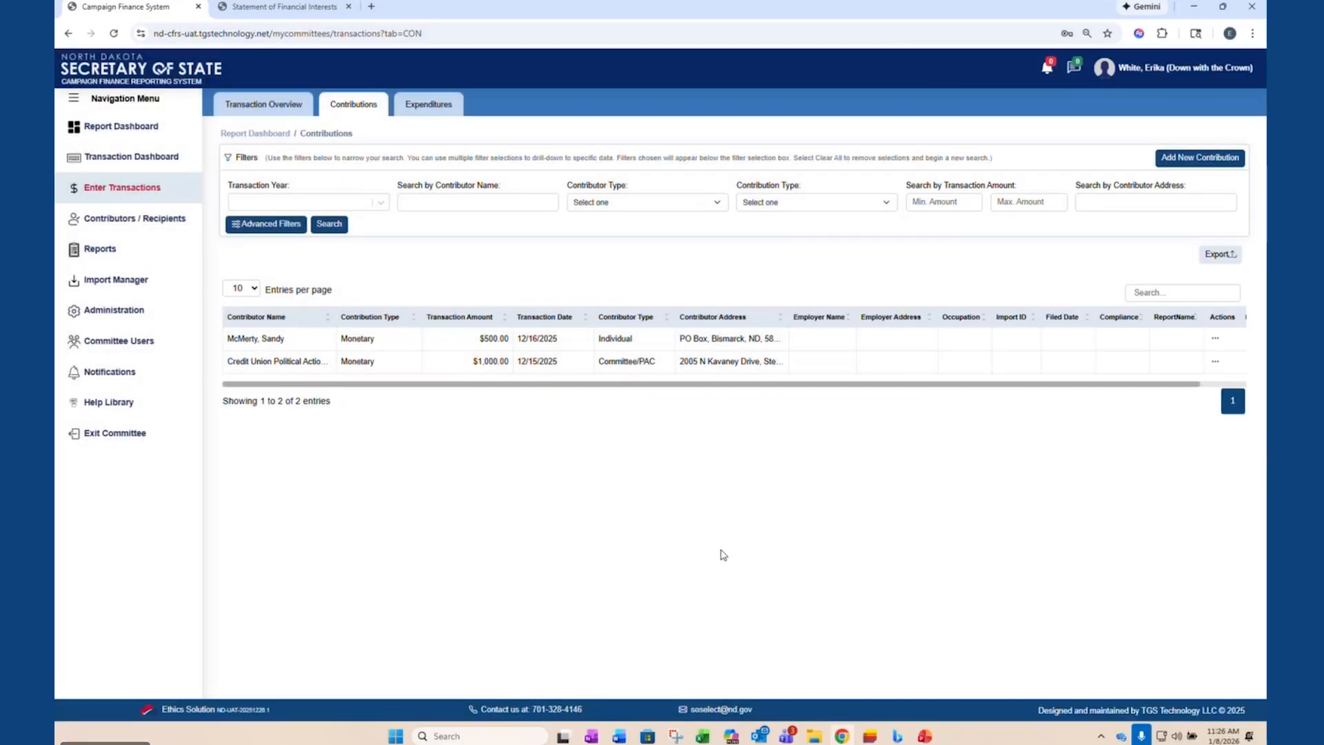
- Start another contribution of type Total - $200 or less with a transaction amount of $5,000.00
left_click(1214, 159)
left_click(508, 139)
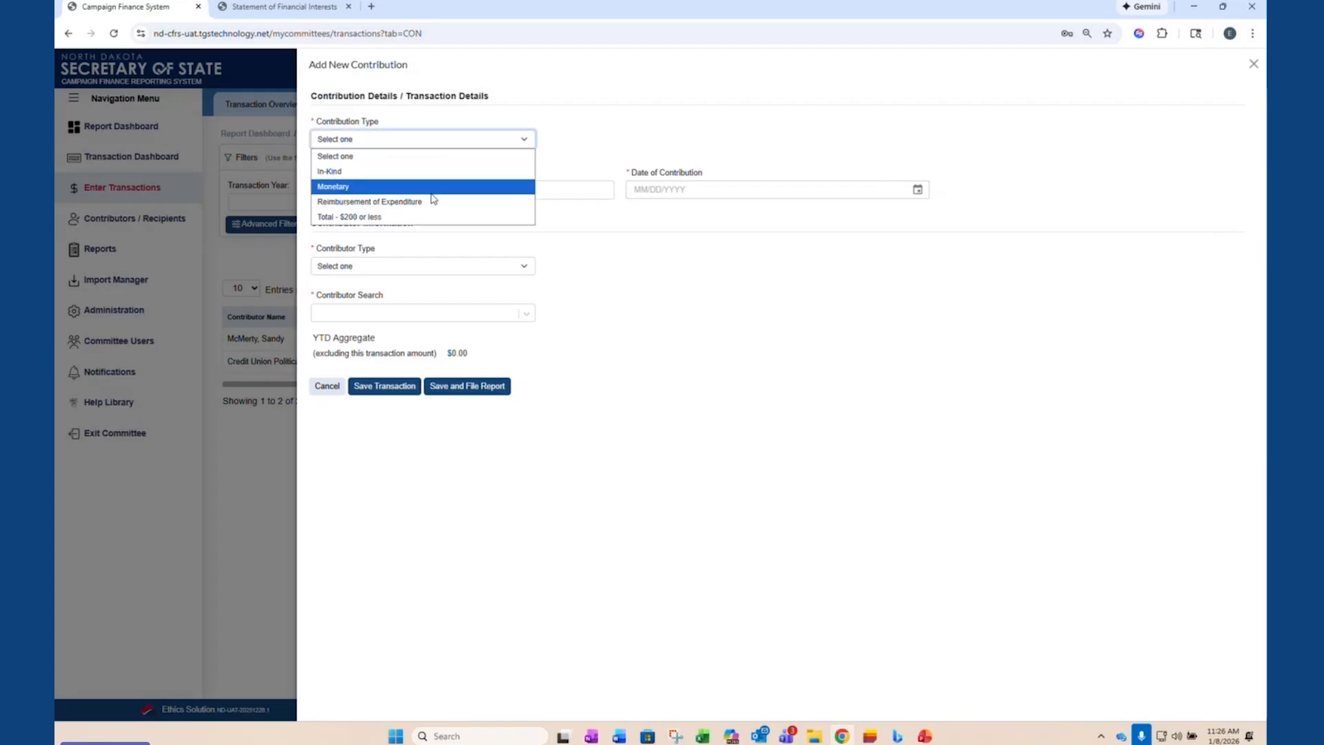
left_click(420, 218)
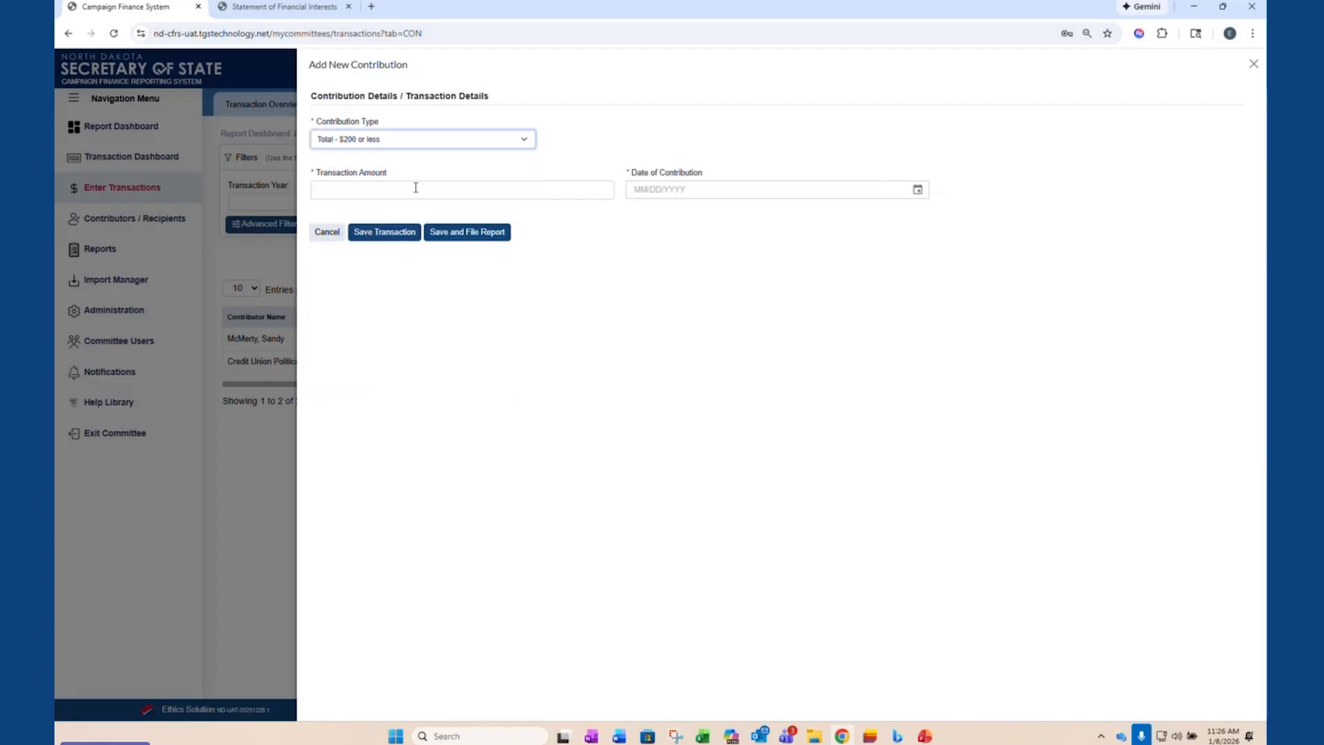
left_click(421, 187)
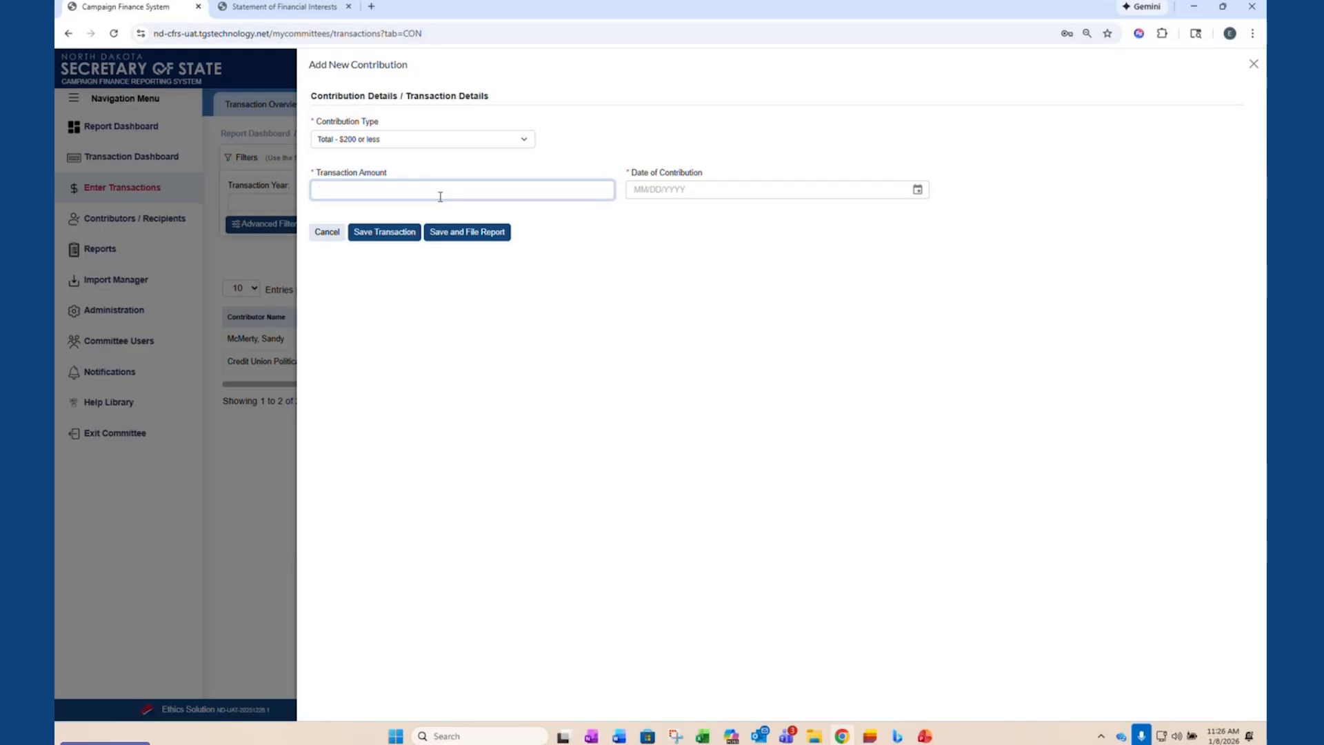
type("5000.00")
key("Tab")
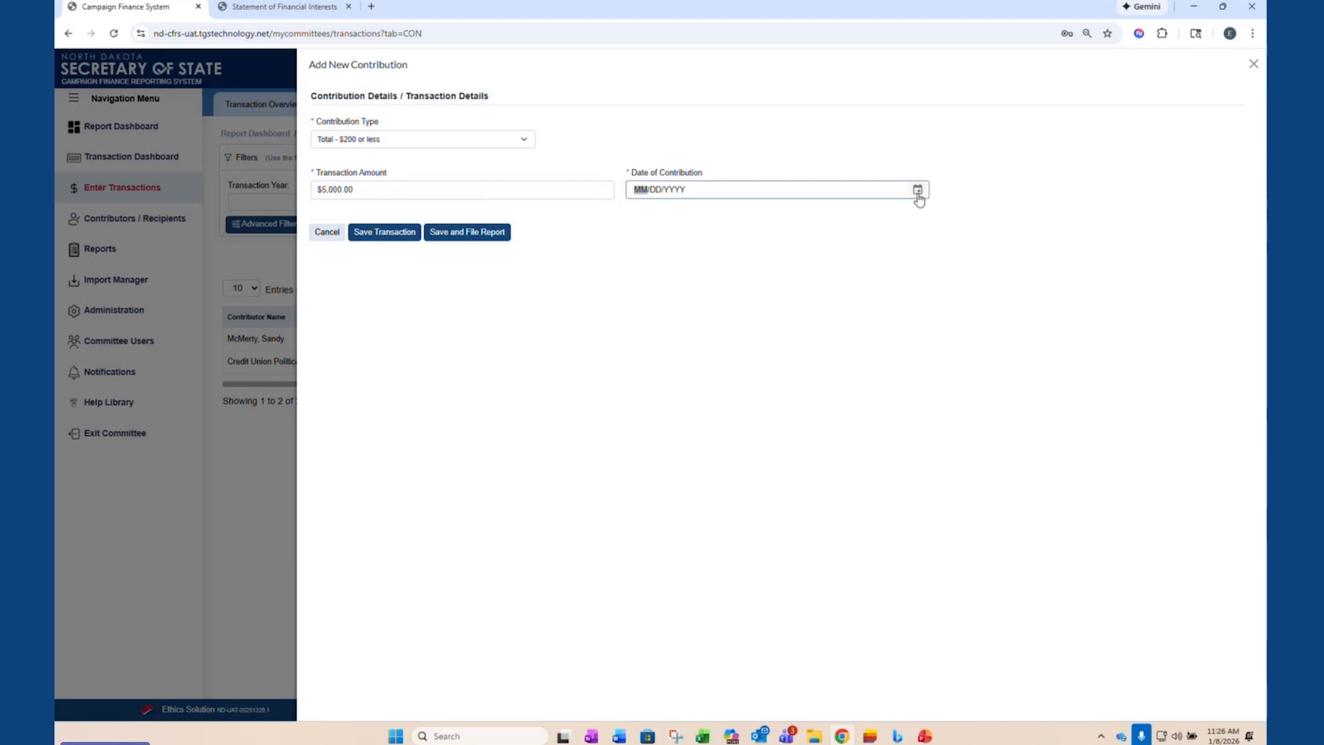
- Set the lump-sum contribution's date to 12/25/2025 and save the transaction
left_click(447, 140)
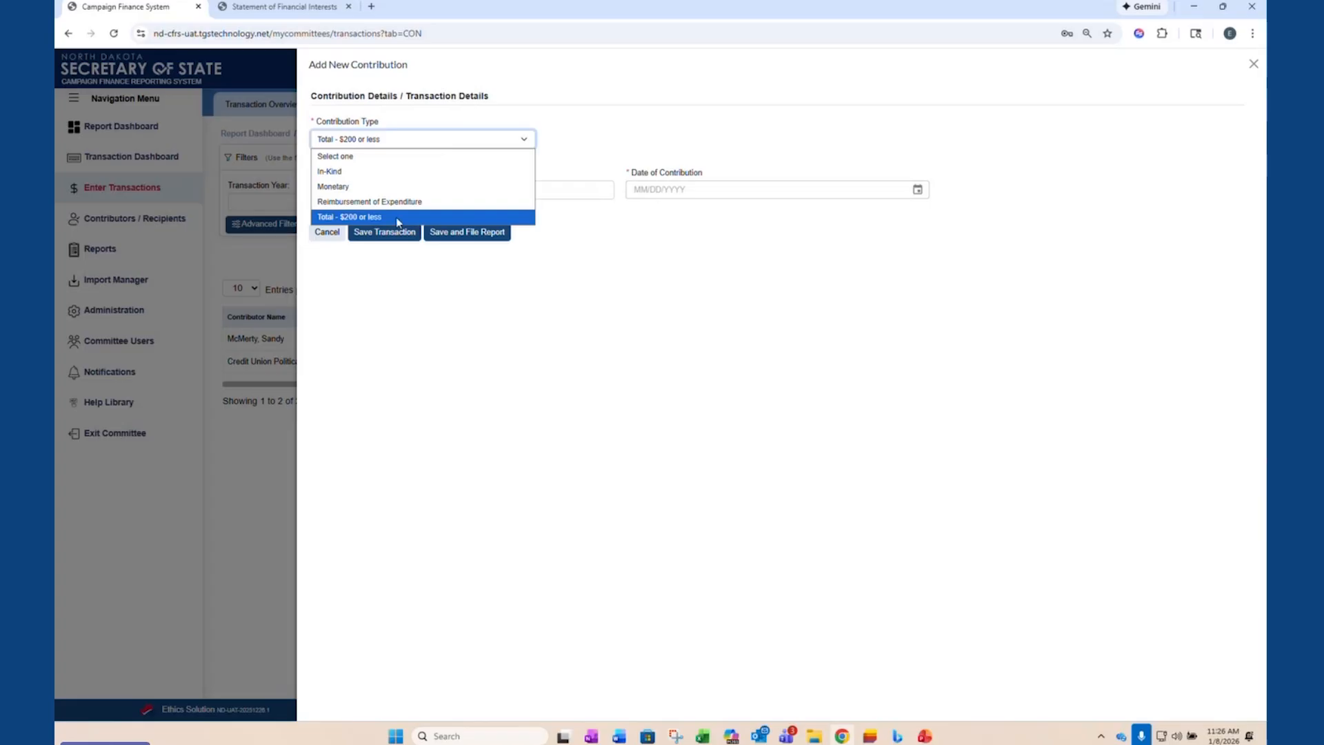
left_click(579, 187)
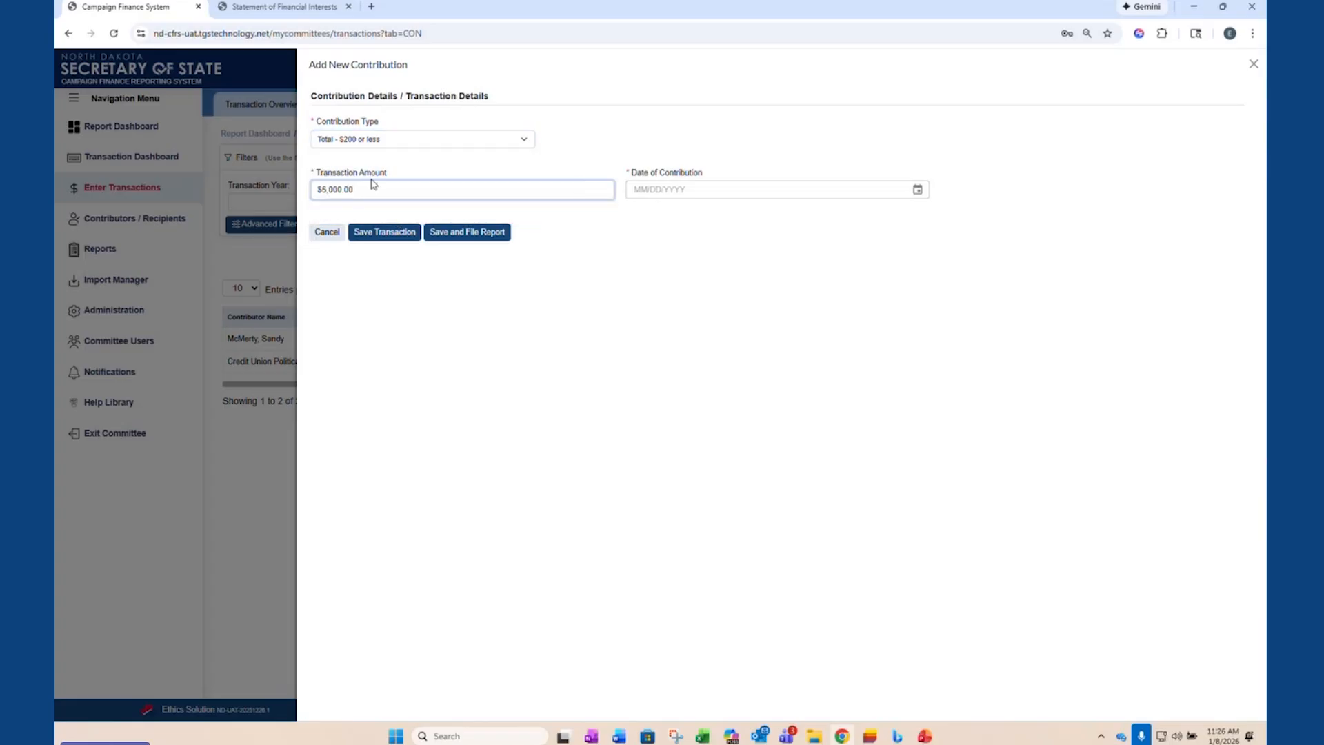
left_click(918, 190)
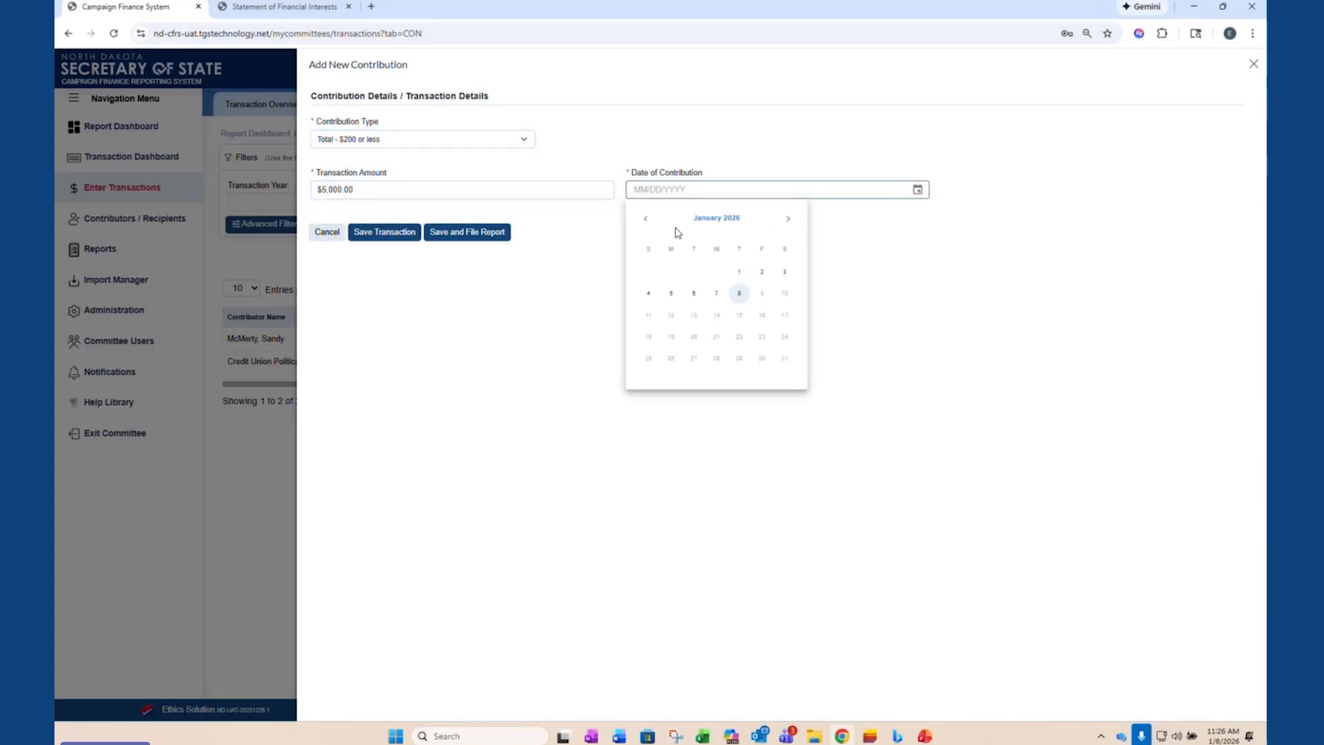
left_click(645, 219)
left_click(739, 337)
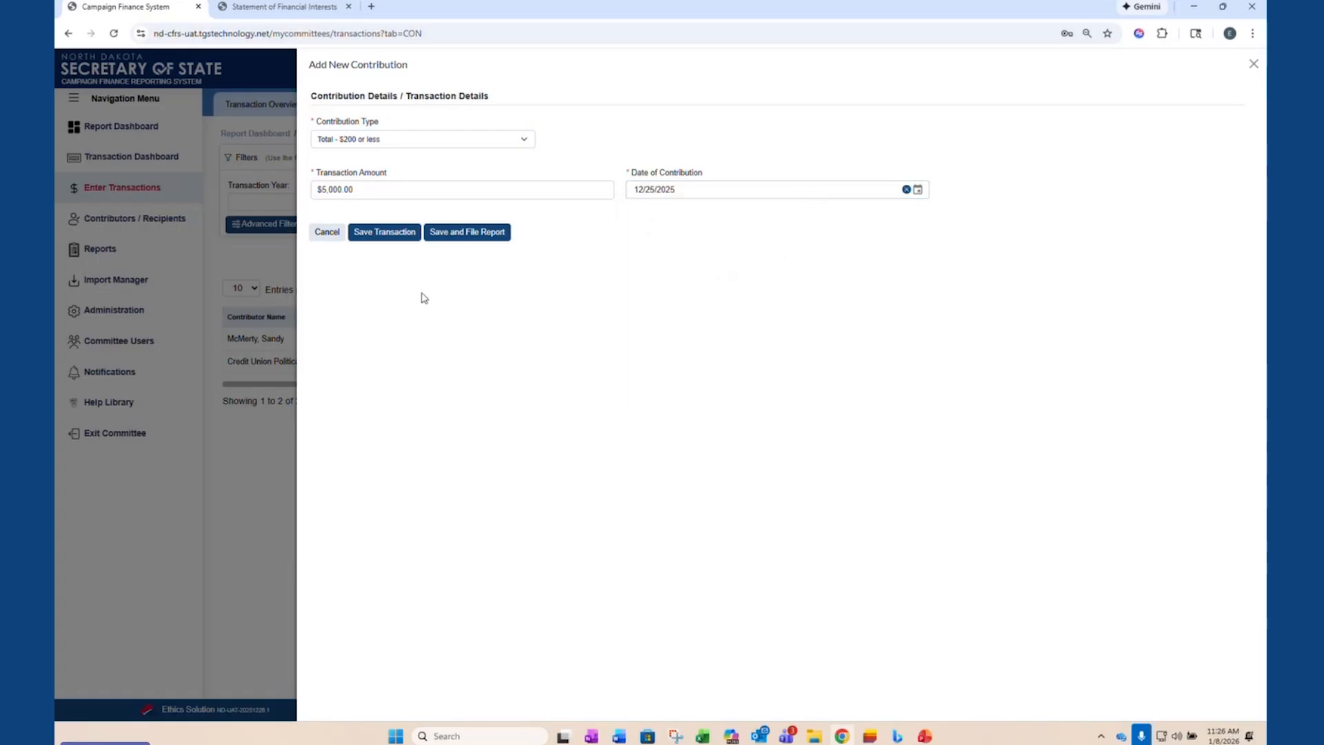
left_click(376, 235)
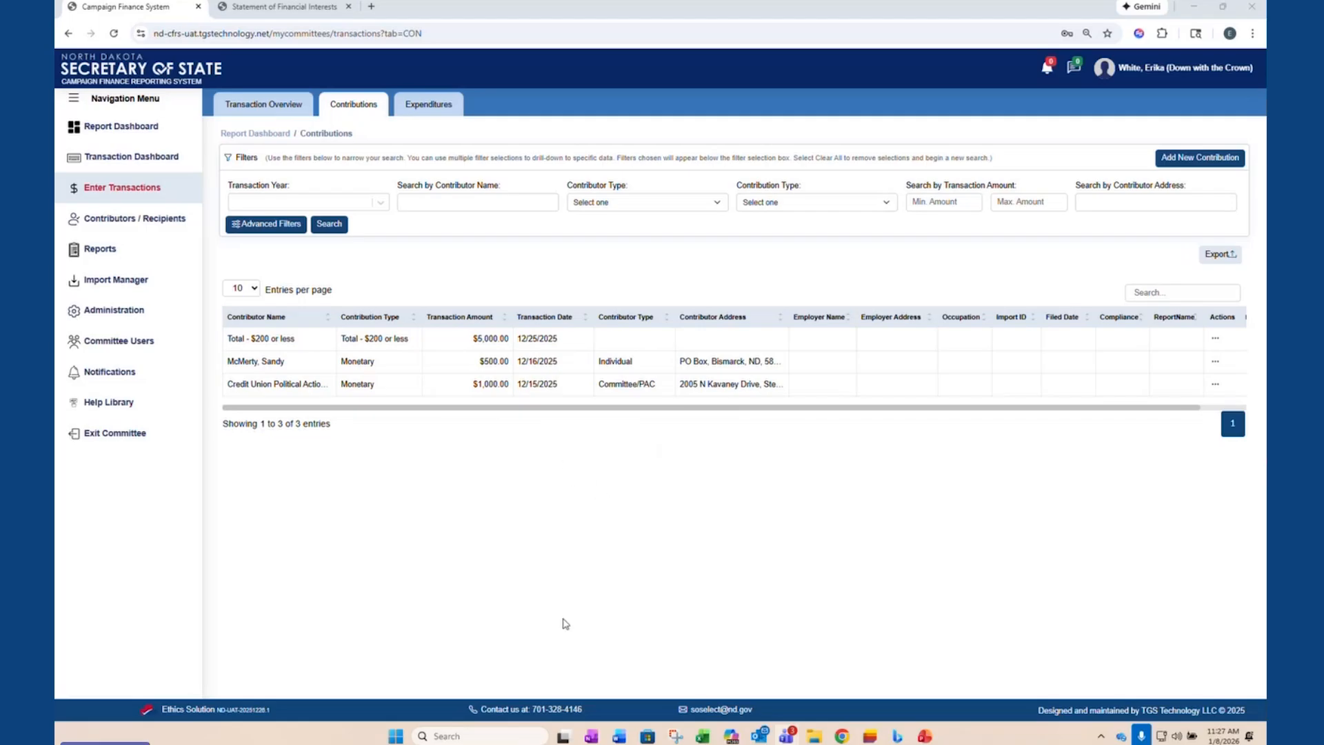
- Open the committee's expenditures, remove the 2026 transaction year filter and start a new expenditure
left_click(431, 109)
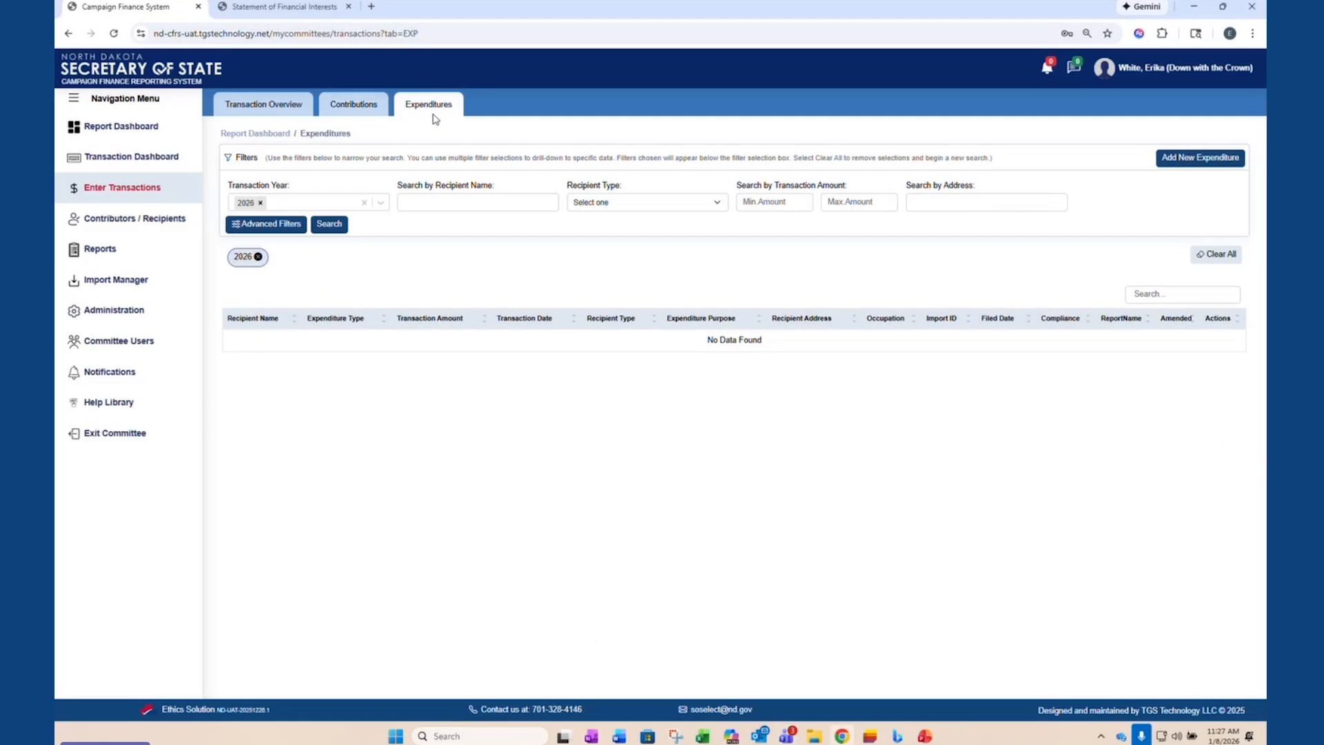
left_click(258, 257)
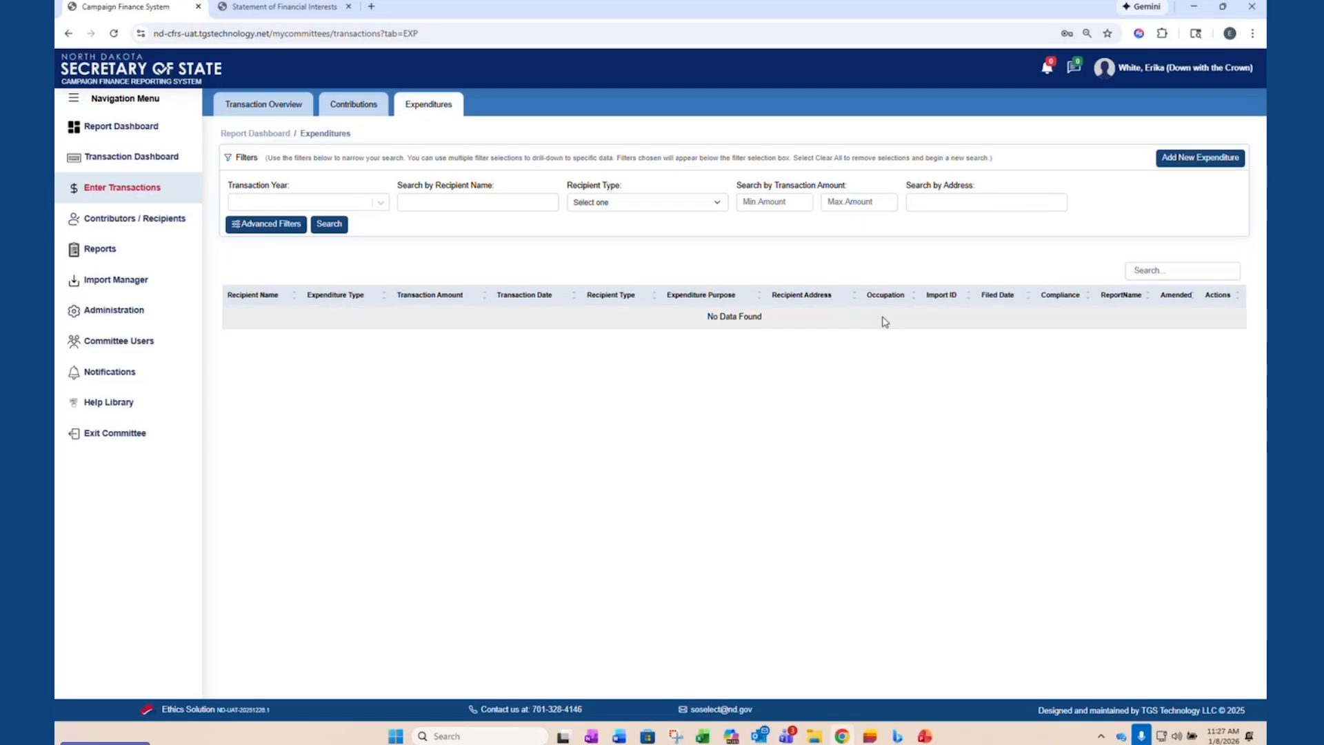
left_click(1221, 160)
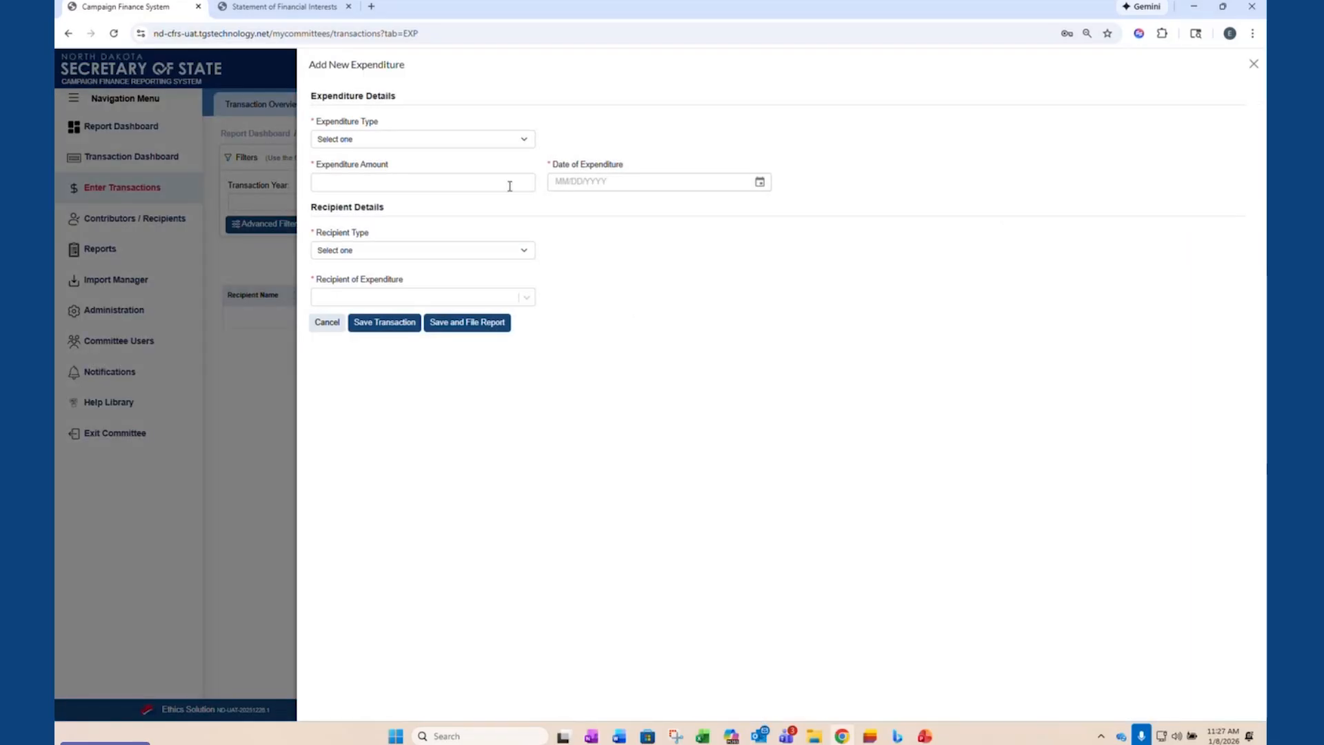
- Make the expenditure Itemized - greater than $200, with an amount of $500.00 and a date of 12/25/2025
left_click(517, 145)
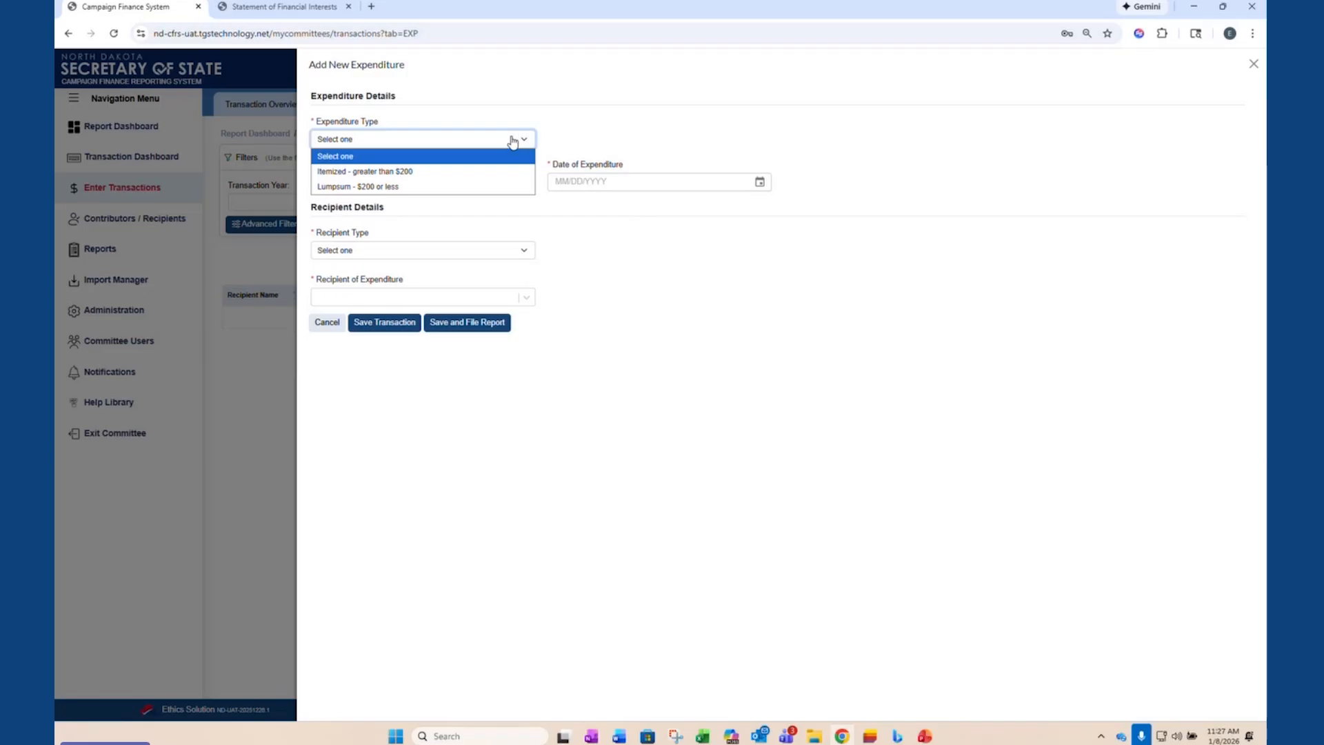
left_click(400, 173)
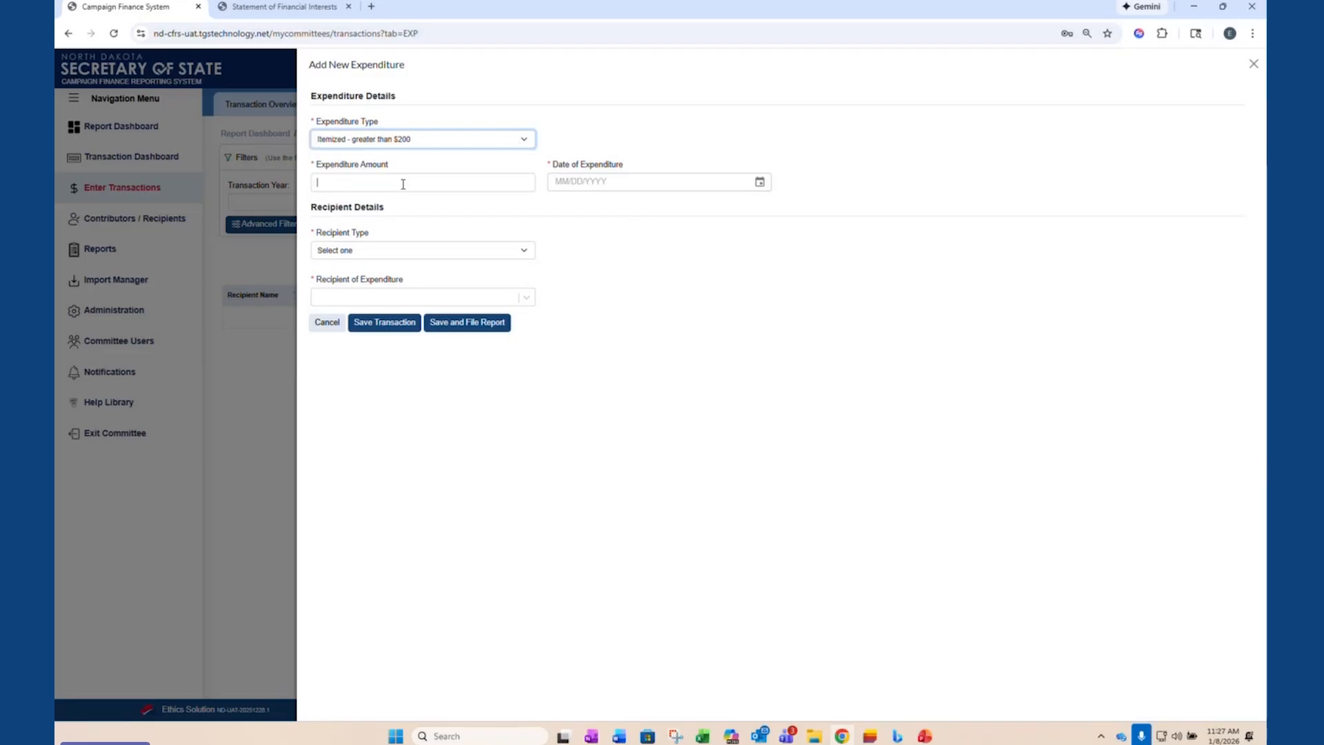
left_click(402, 183)
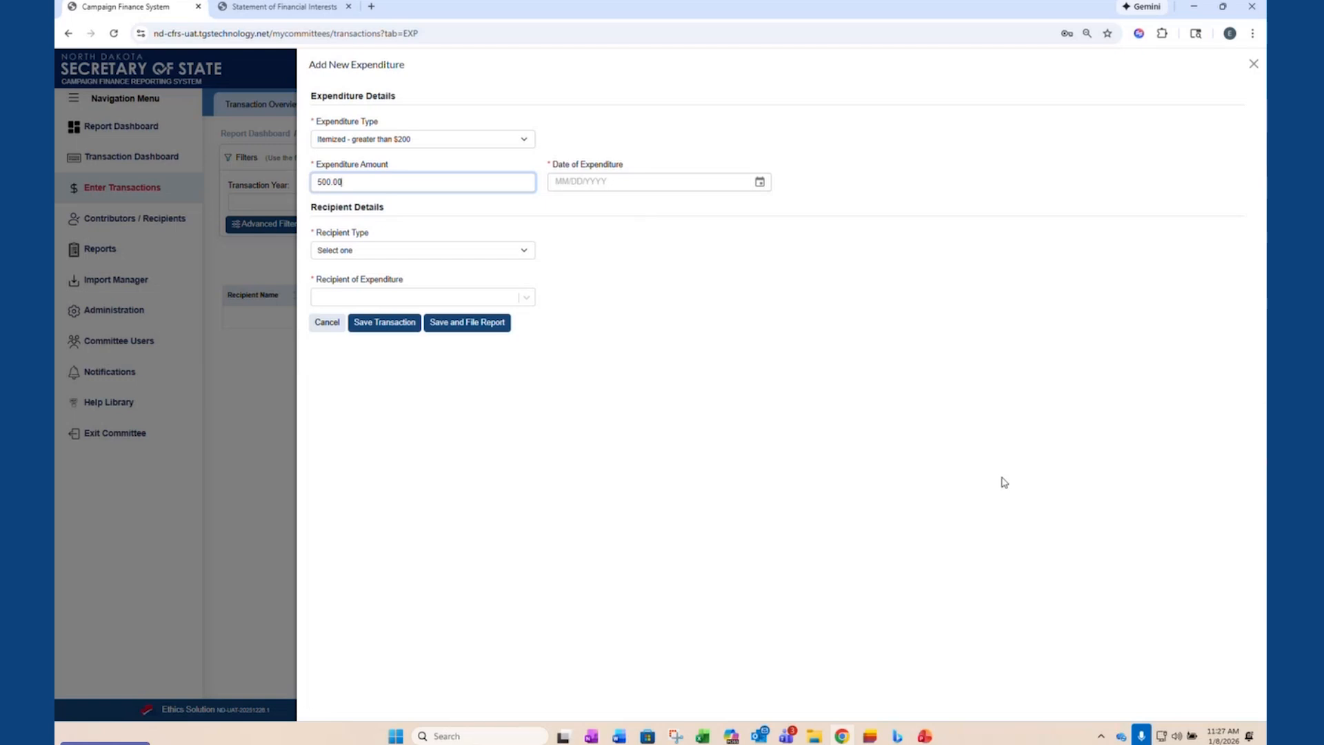
left_click(759, 182)
left_click(567, 211)
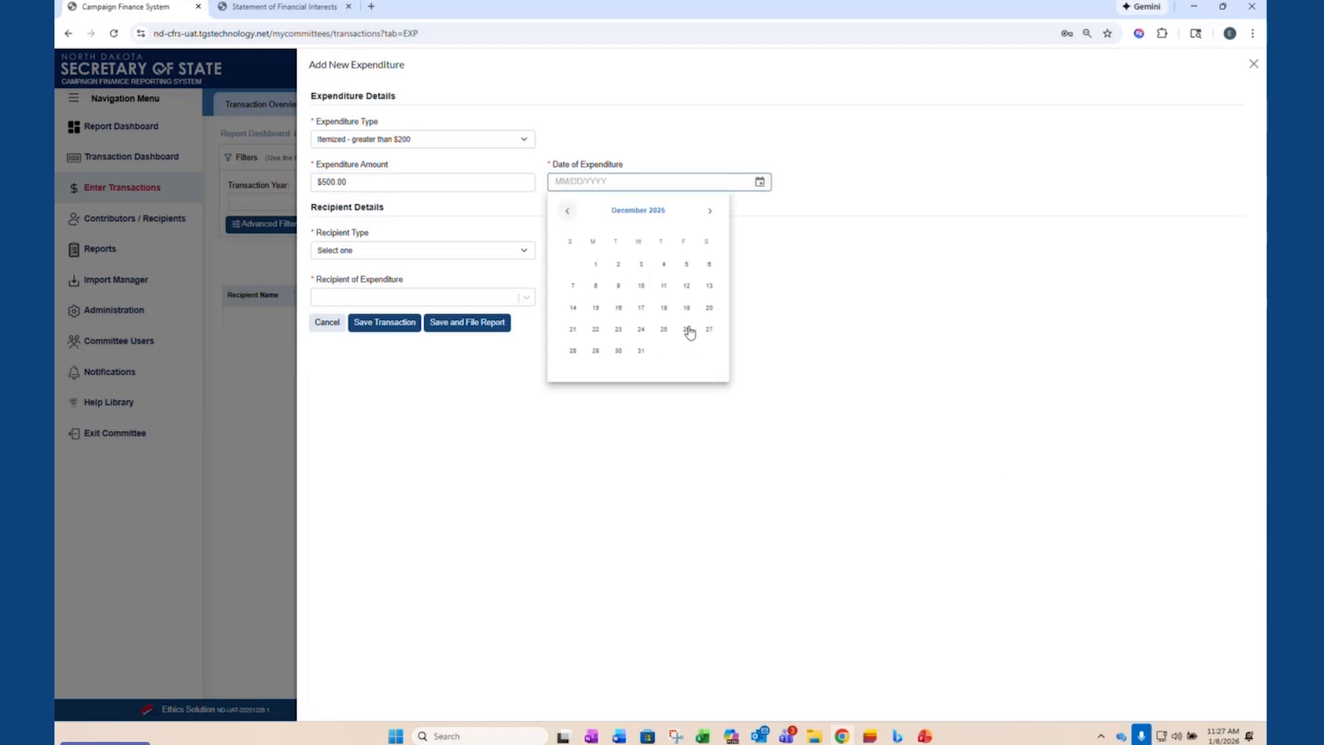
left_click(663, 330)
- Set the recipient type to Business or Organization and start a new recipient named Advertising LLC
left_click(447, 256)
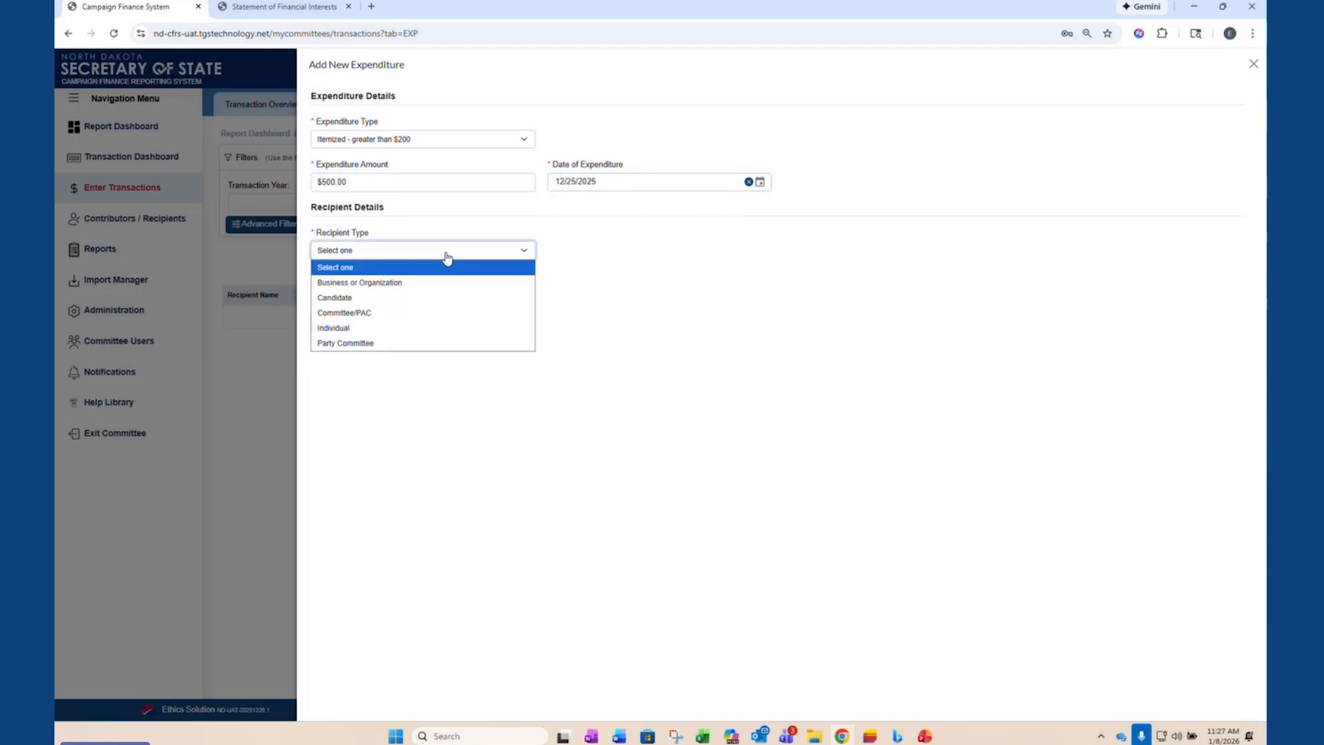
left_click(410, 284)
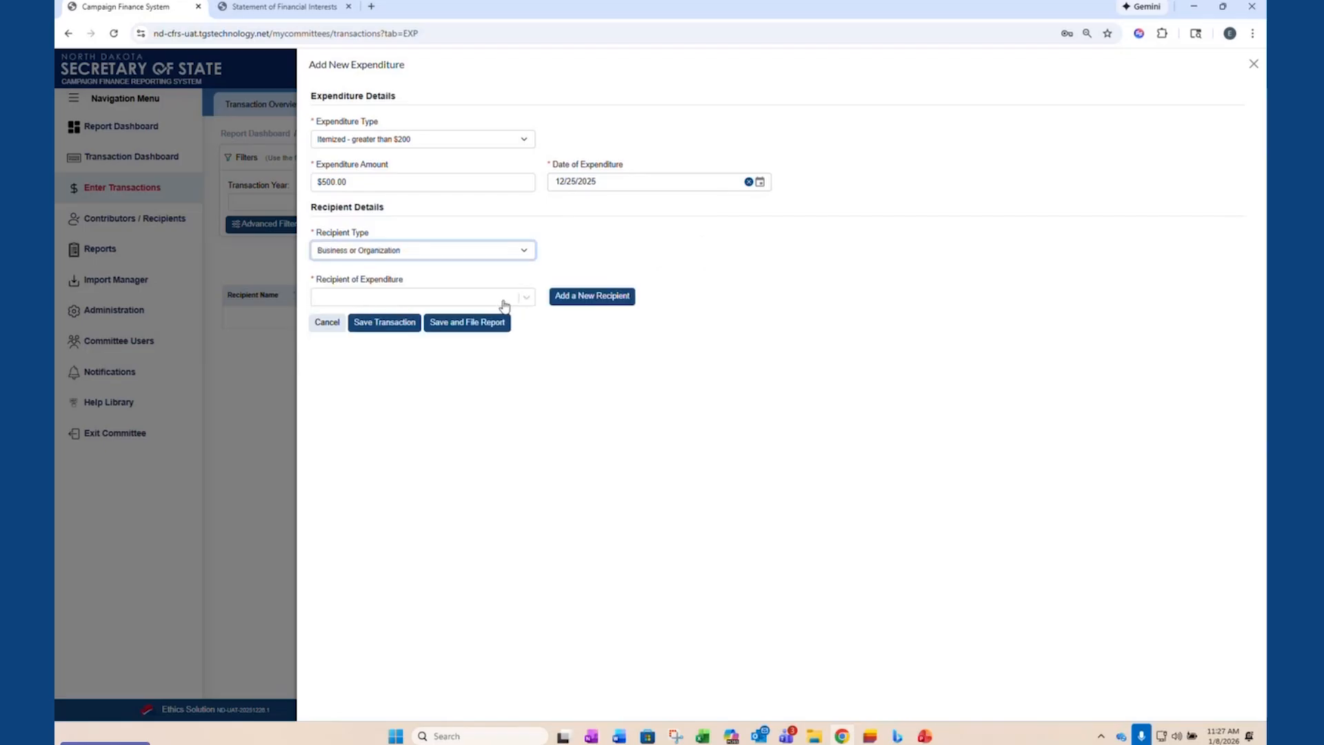
left_click(527, 298)
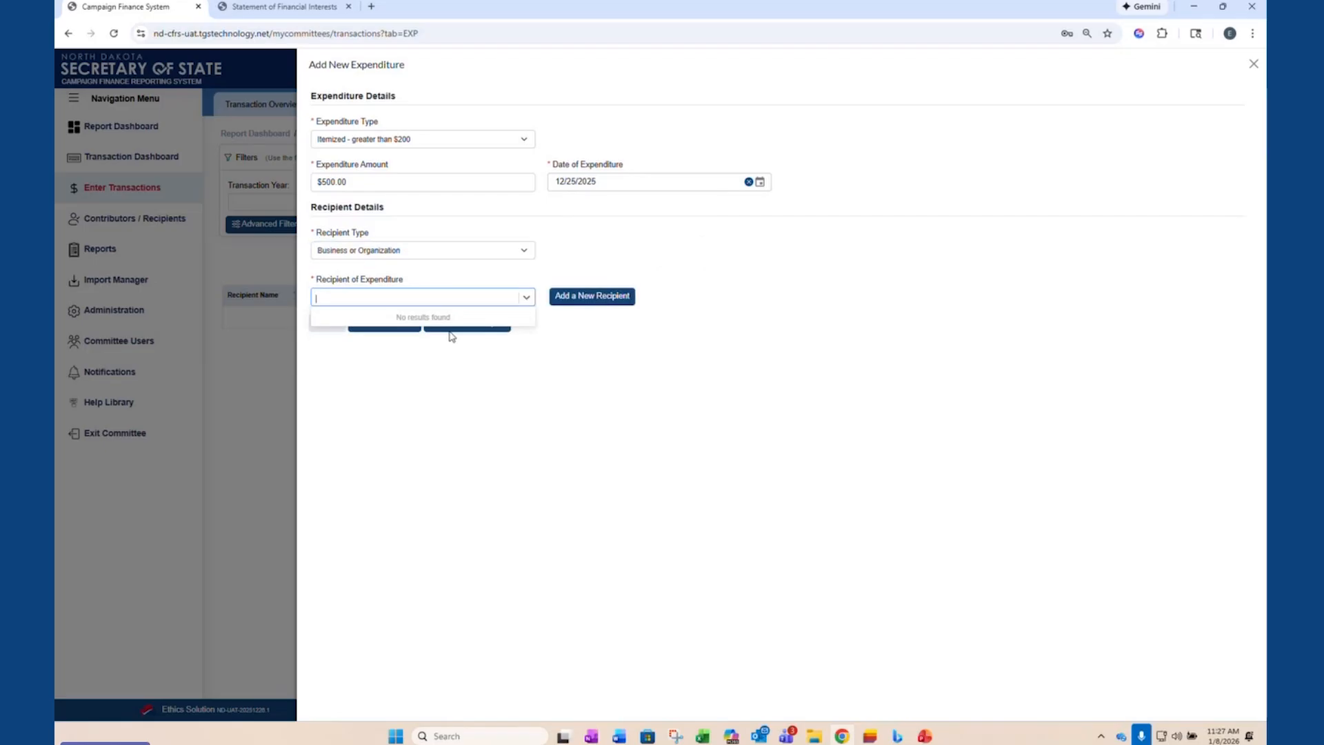
left_click(609, 305)
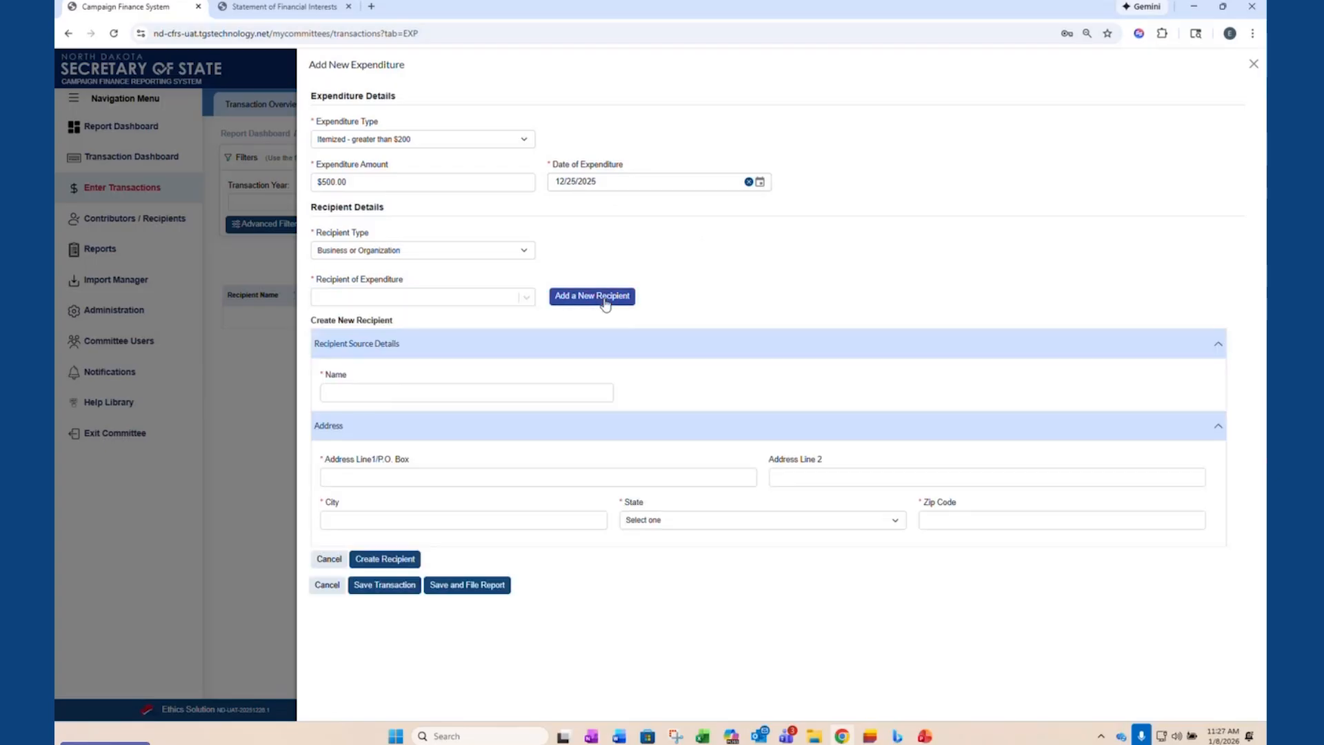
left_click(435, 386)
type("Ad")
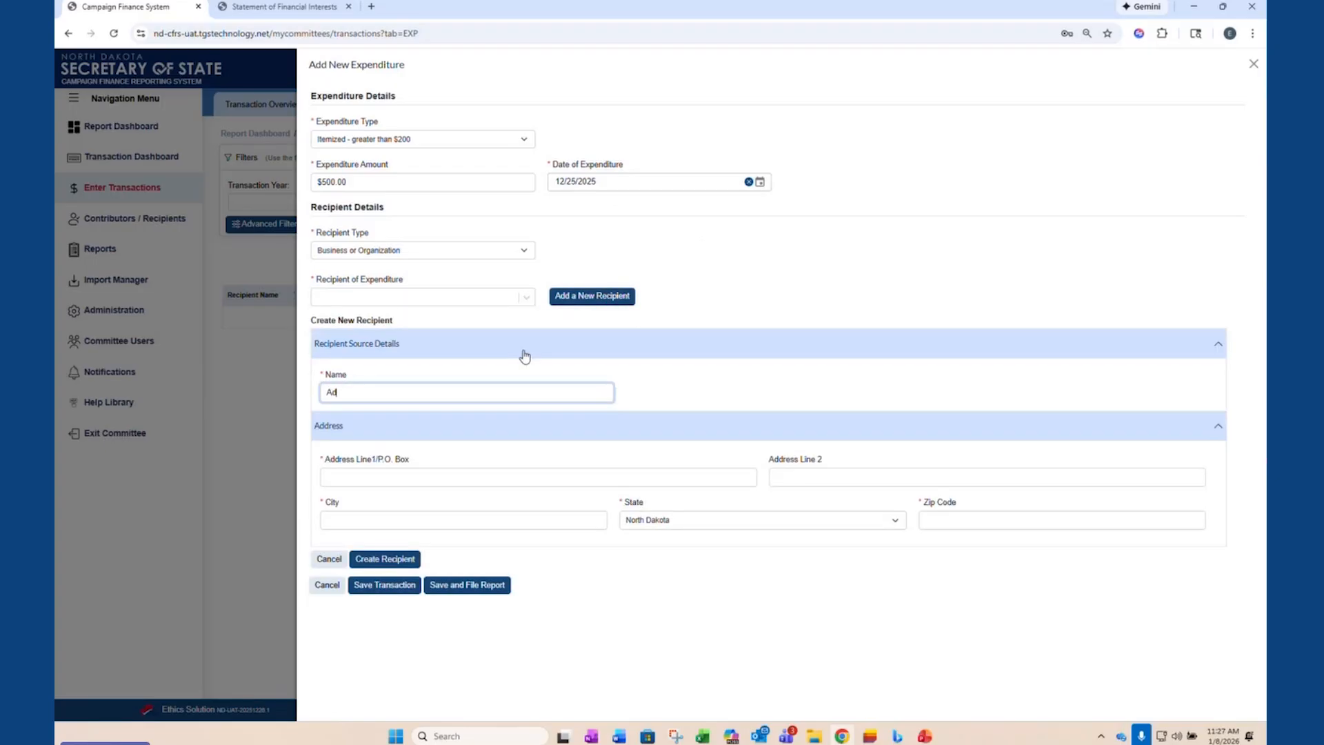
type("vertising LLC")
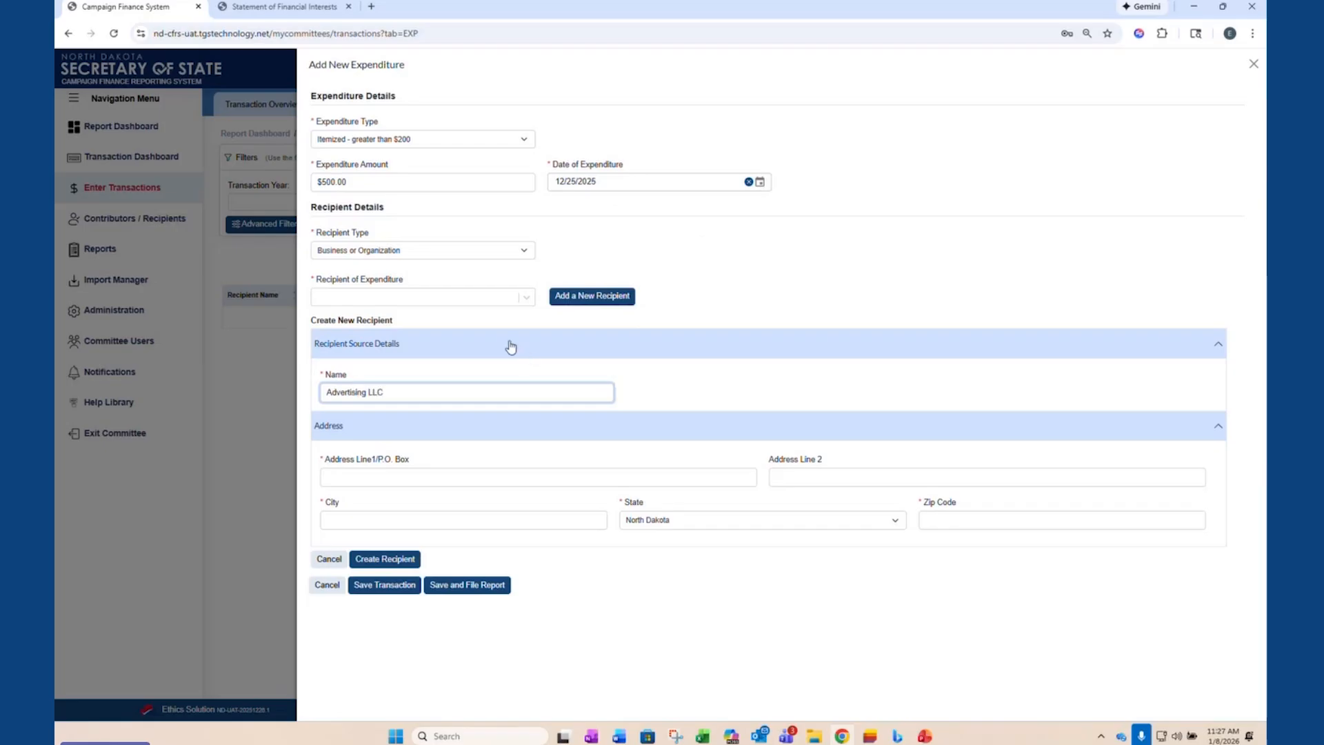
left_click(1028, 663)
- Fill in the new recipient's mailing address, city and zip code, keeping North Dakota as the state, and create the recipient
left_click(377, 478)
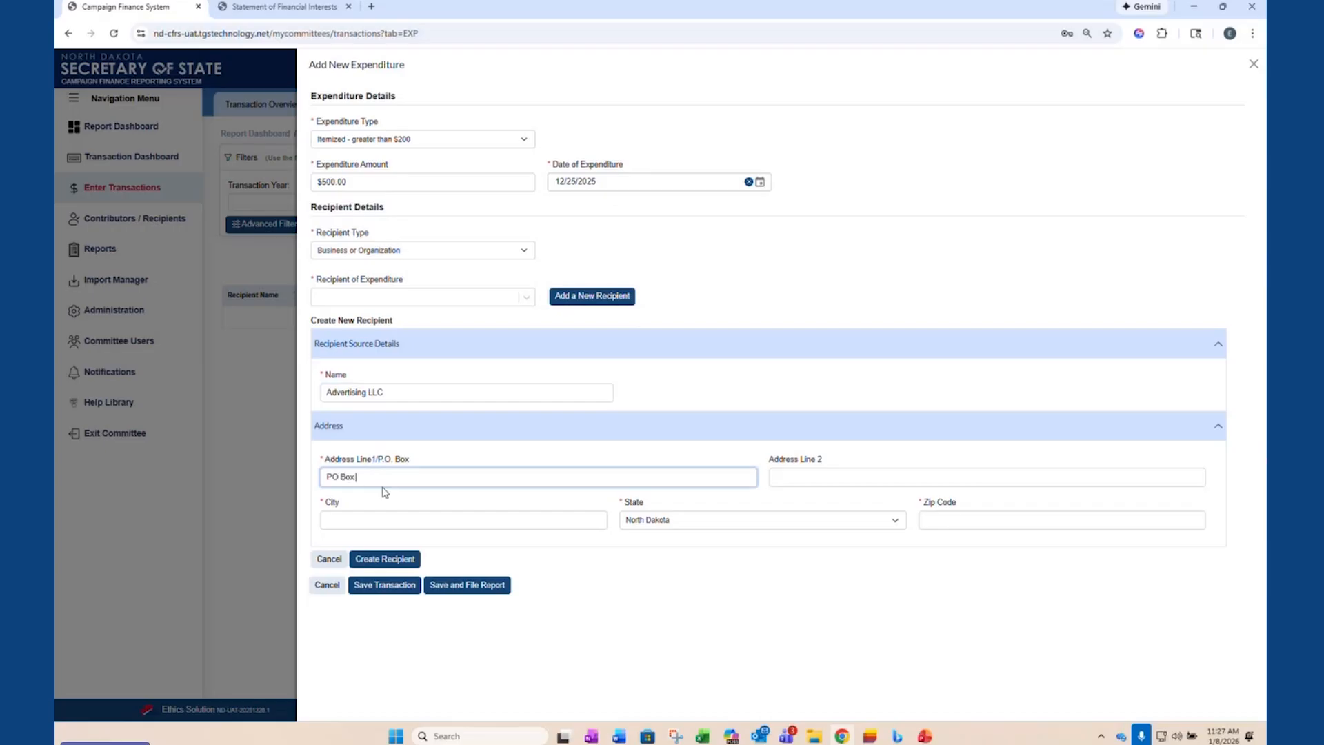
key("Tab")
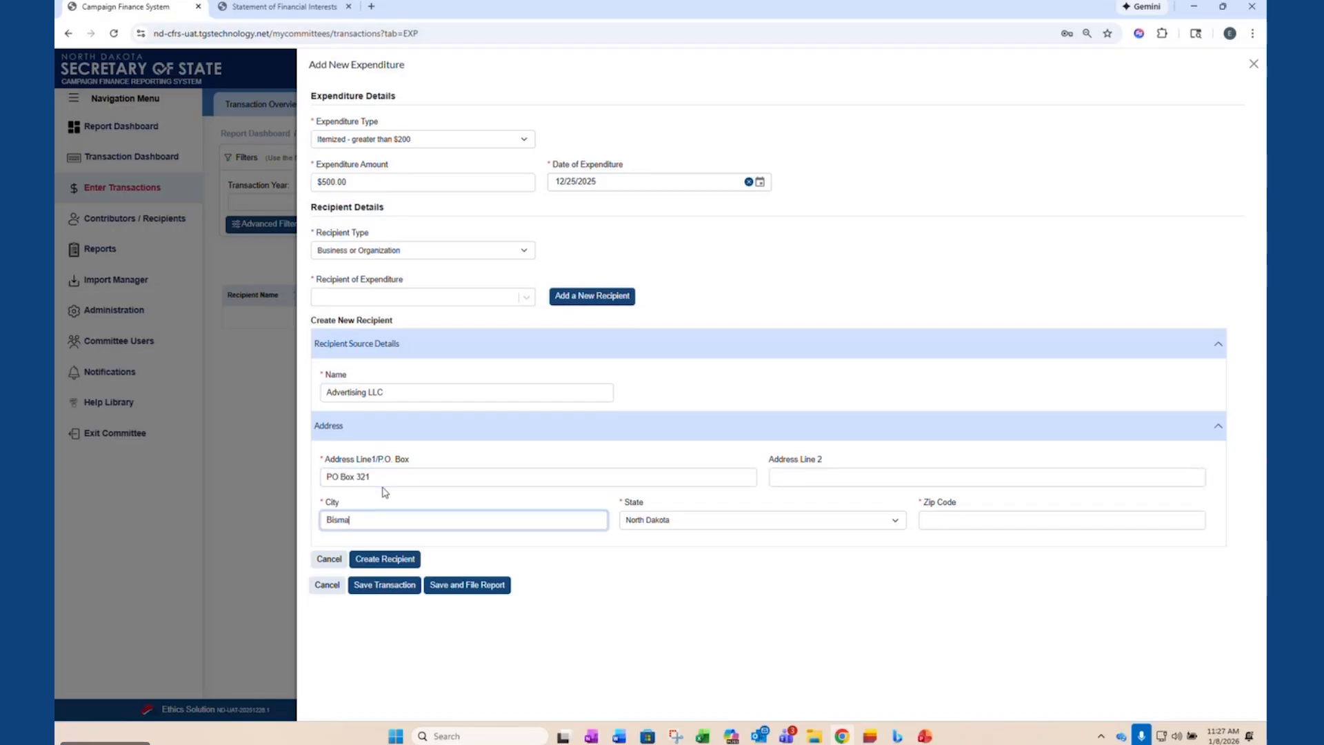
type("Bismarck")
key("Tab")
key("Tab")
type("58501")
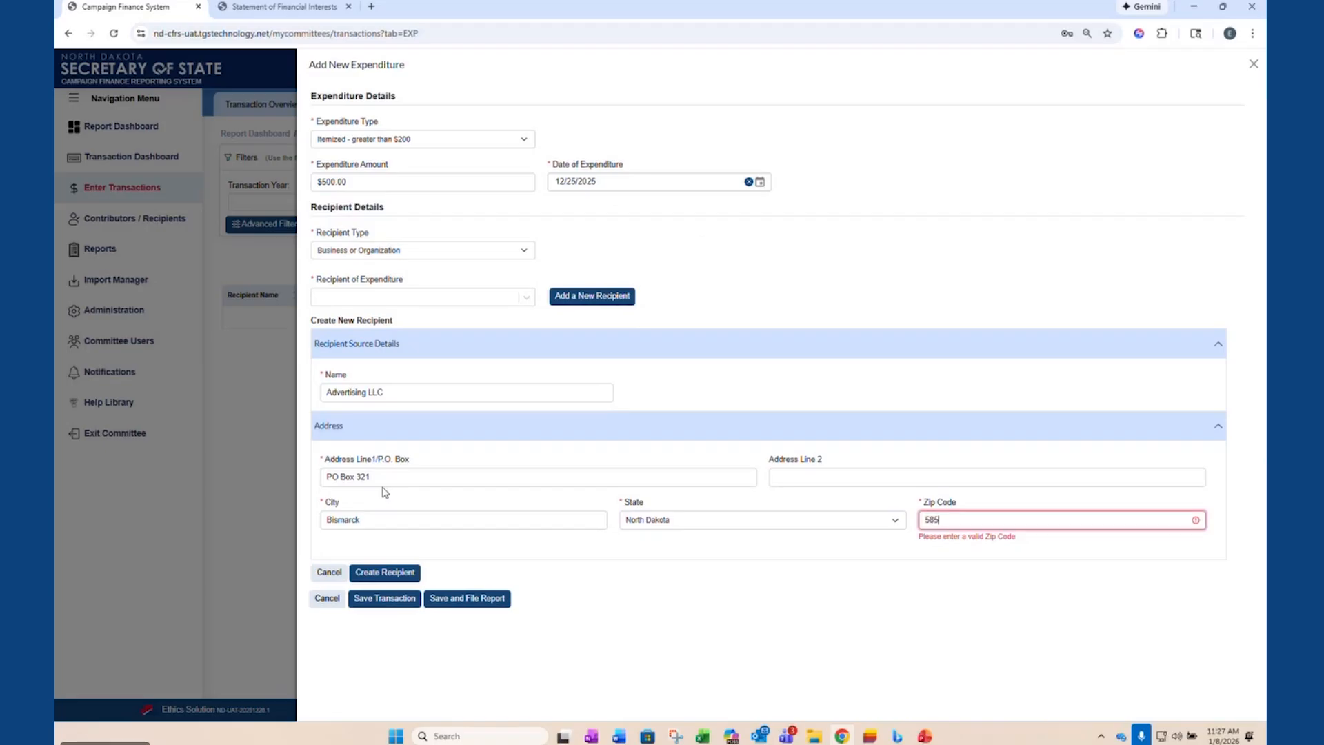
left_click(384, 562)
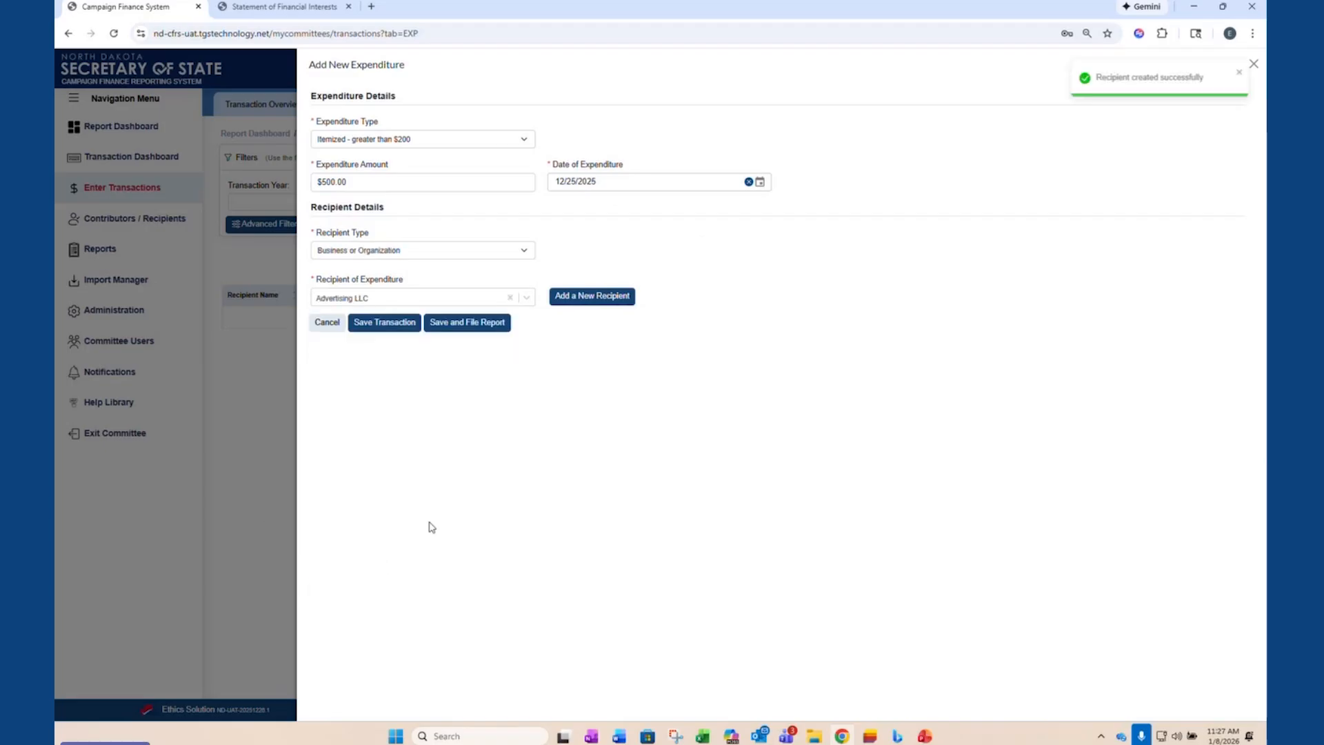
- Save the Advertising LLC expenditure and start another one with the type Lumpsum - $200 or less
left_click(385, 324)
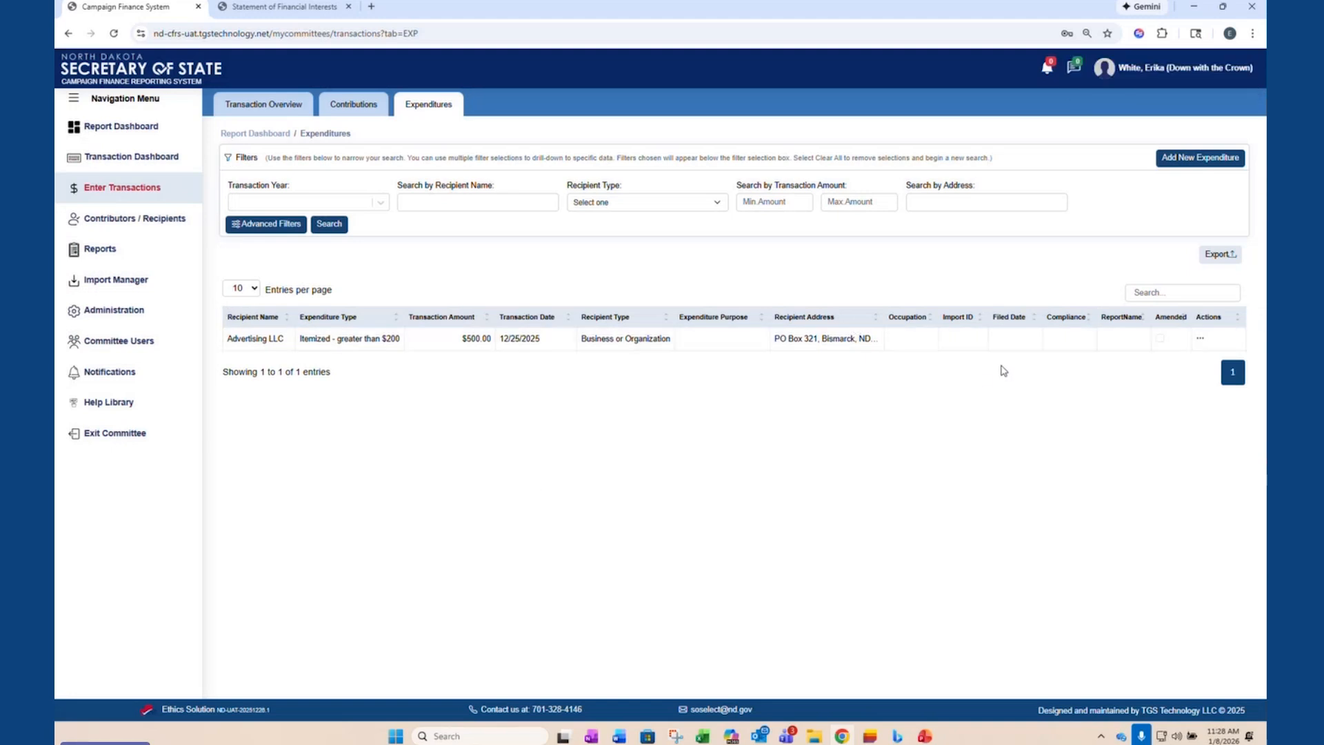
left_click(1165, 161)
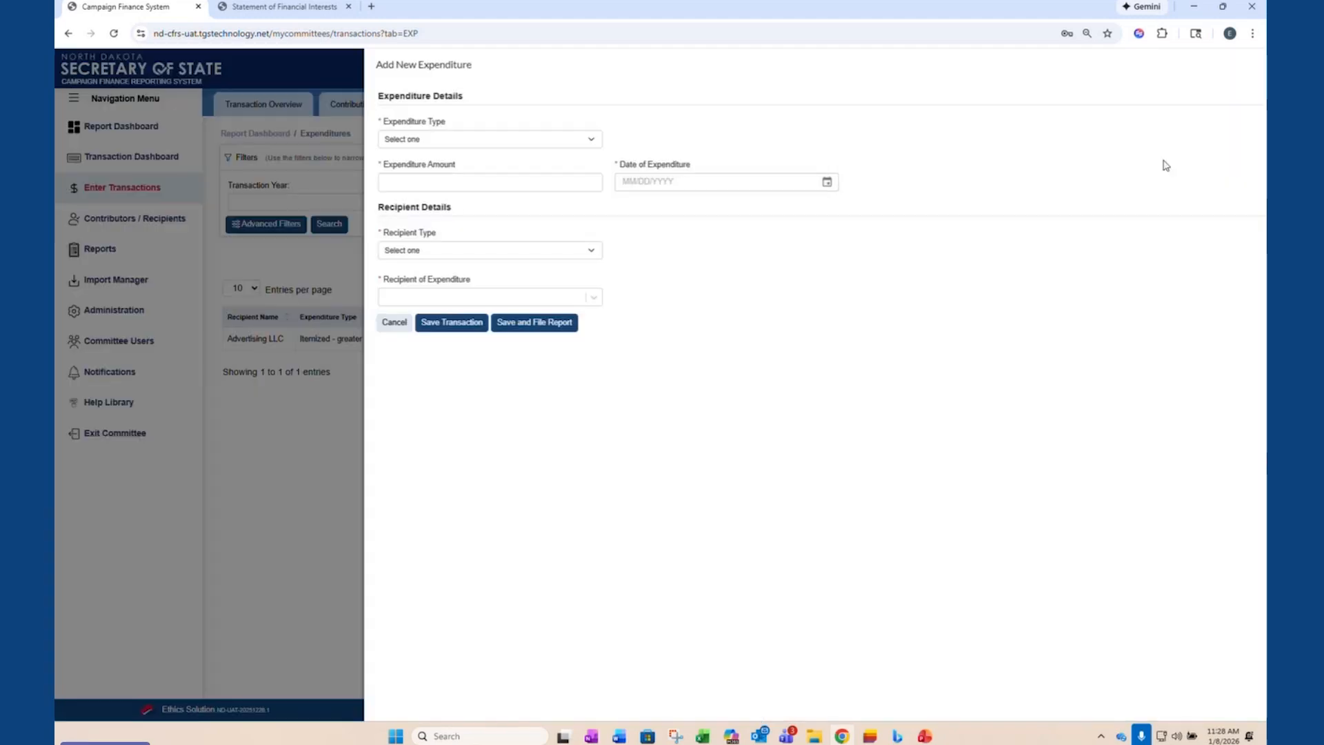
left_click(502, 141)
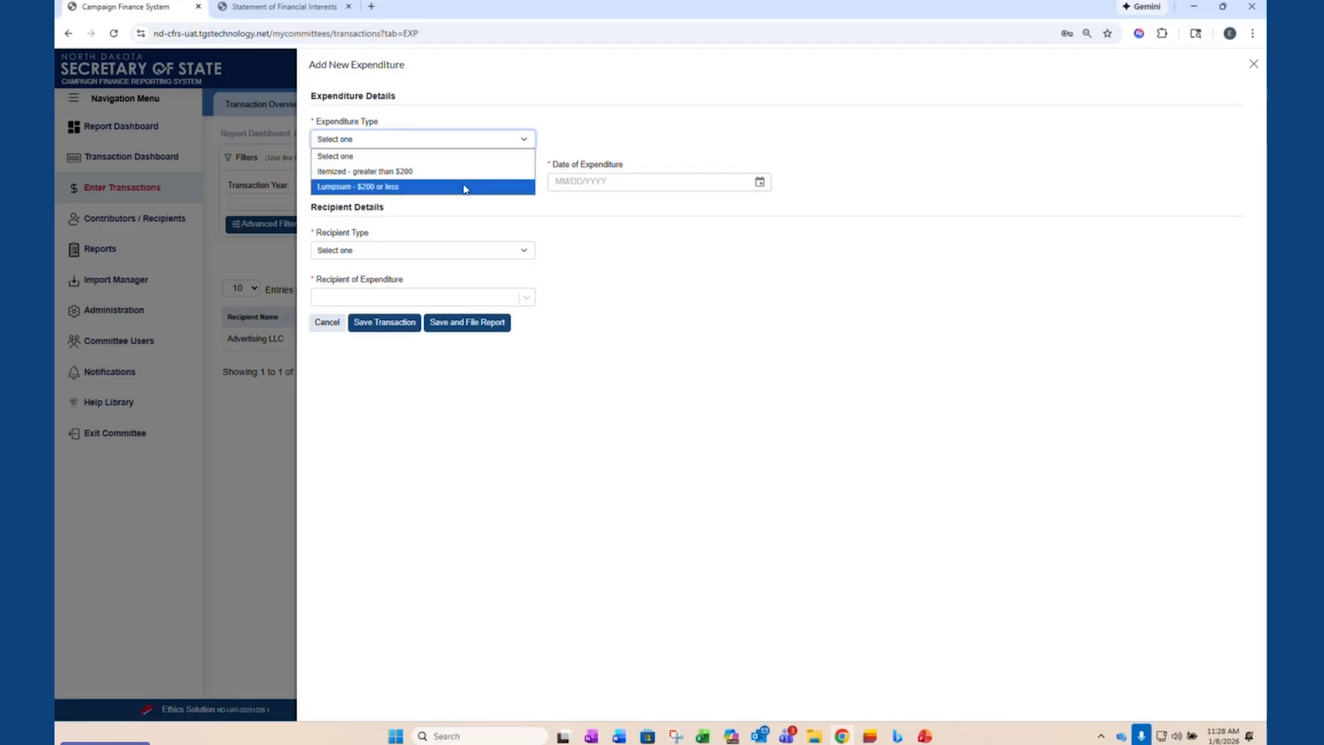
left_click(372, 188)
- Set the lump sum expenditure's amount to $2,000.00 and its date to 12/24/2025, and save the transaction
left_click(366, 184)
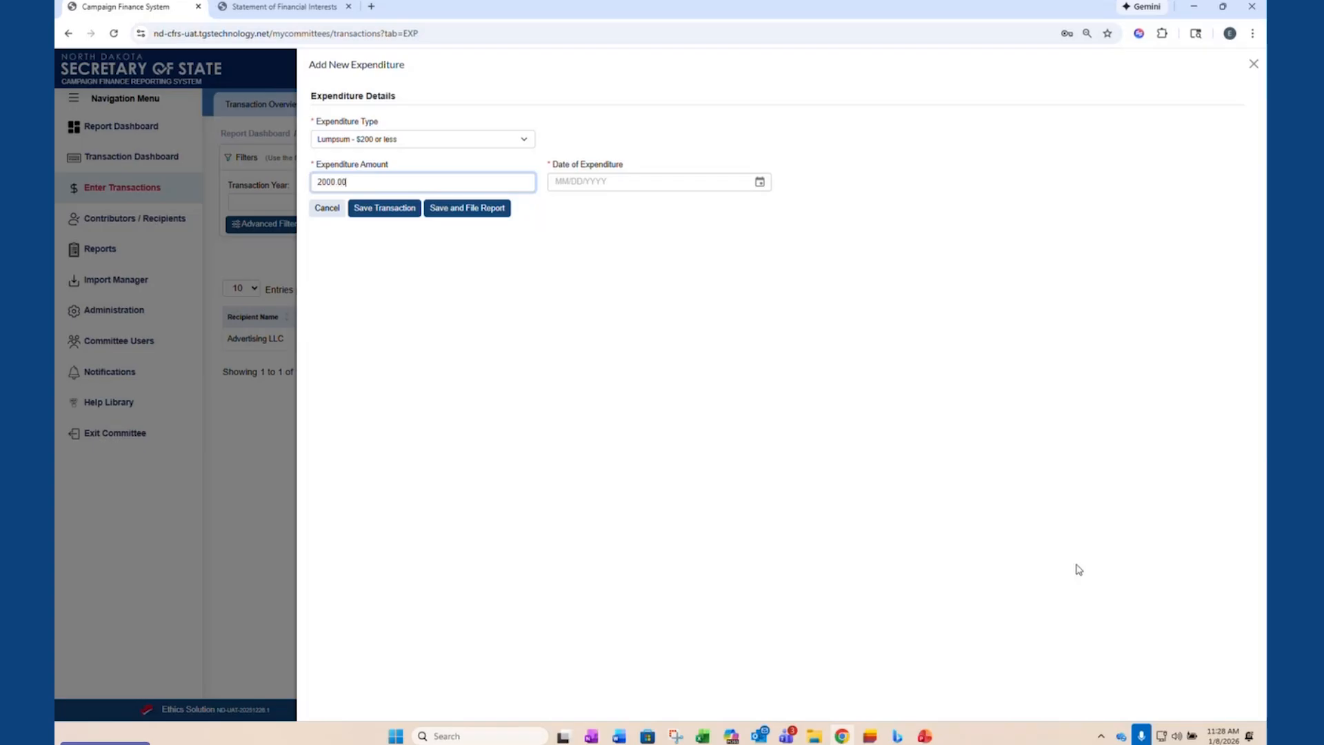
left_click(759, 181)
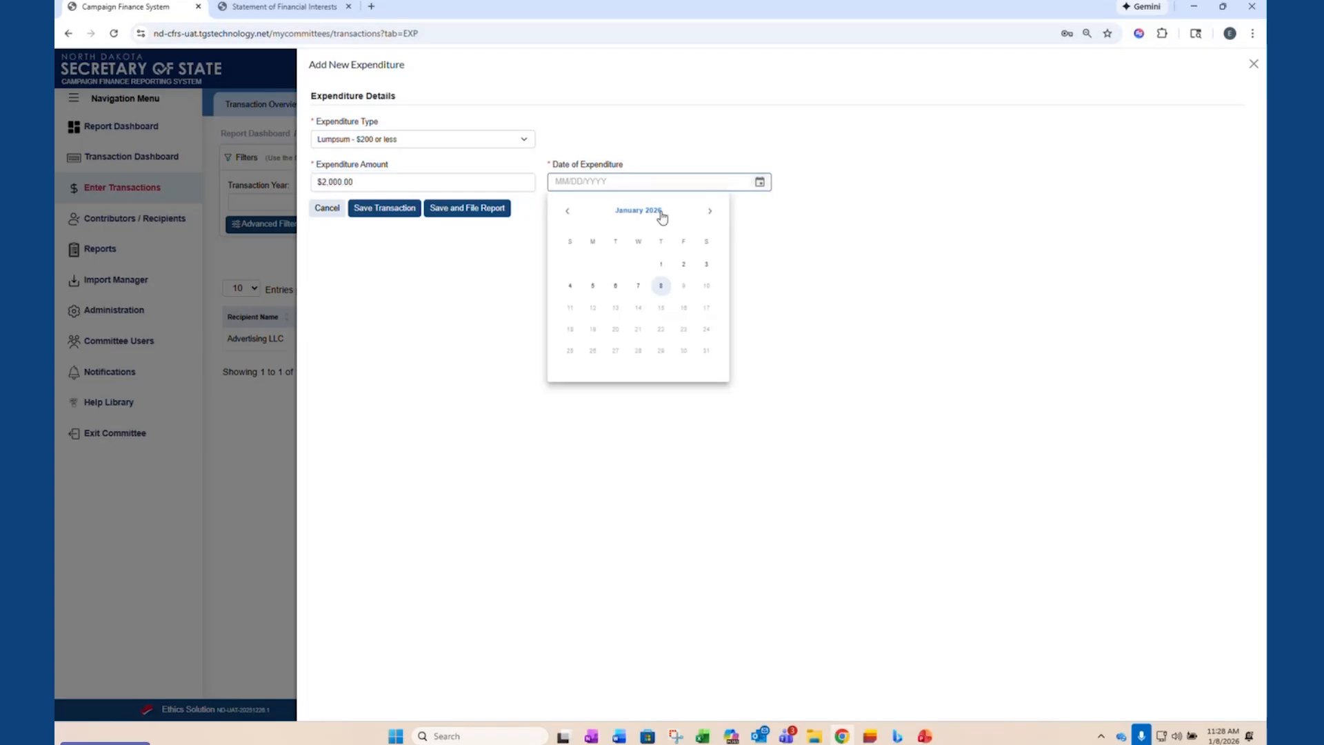
left_click(568, 213)
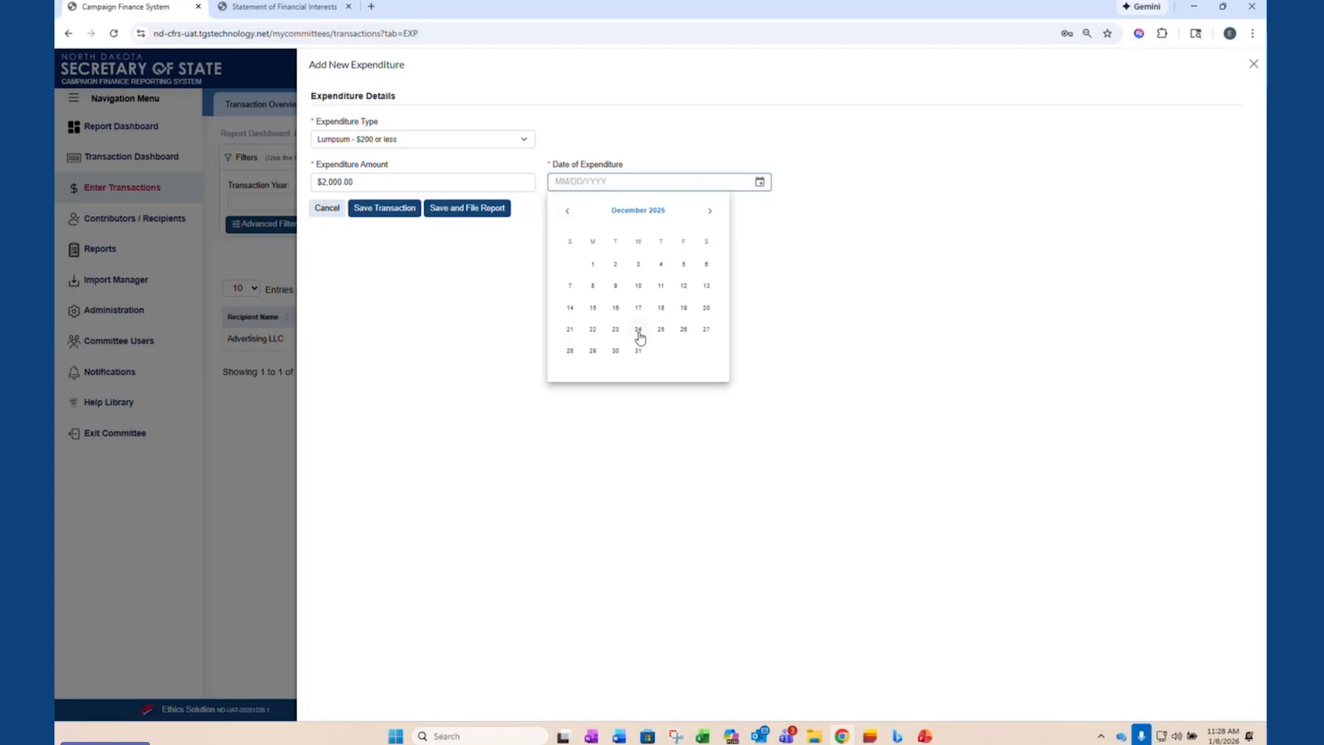
left_click(637, 329)
left_click(391, 210)
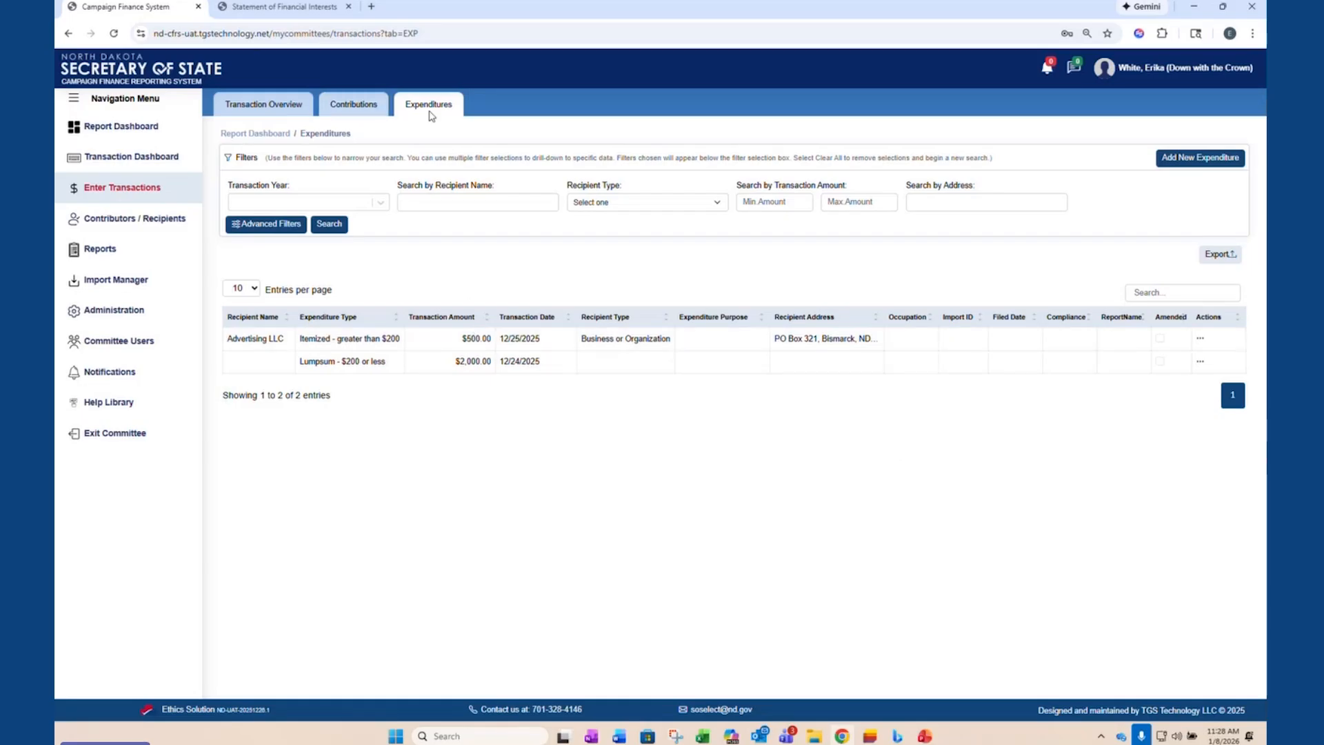
- Review the committee's contributions with the 2026 transaction year filter removed, the transaction overview charts and the list of contributors and recipients
left_click(372, 110)
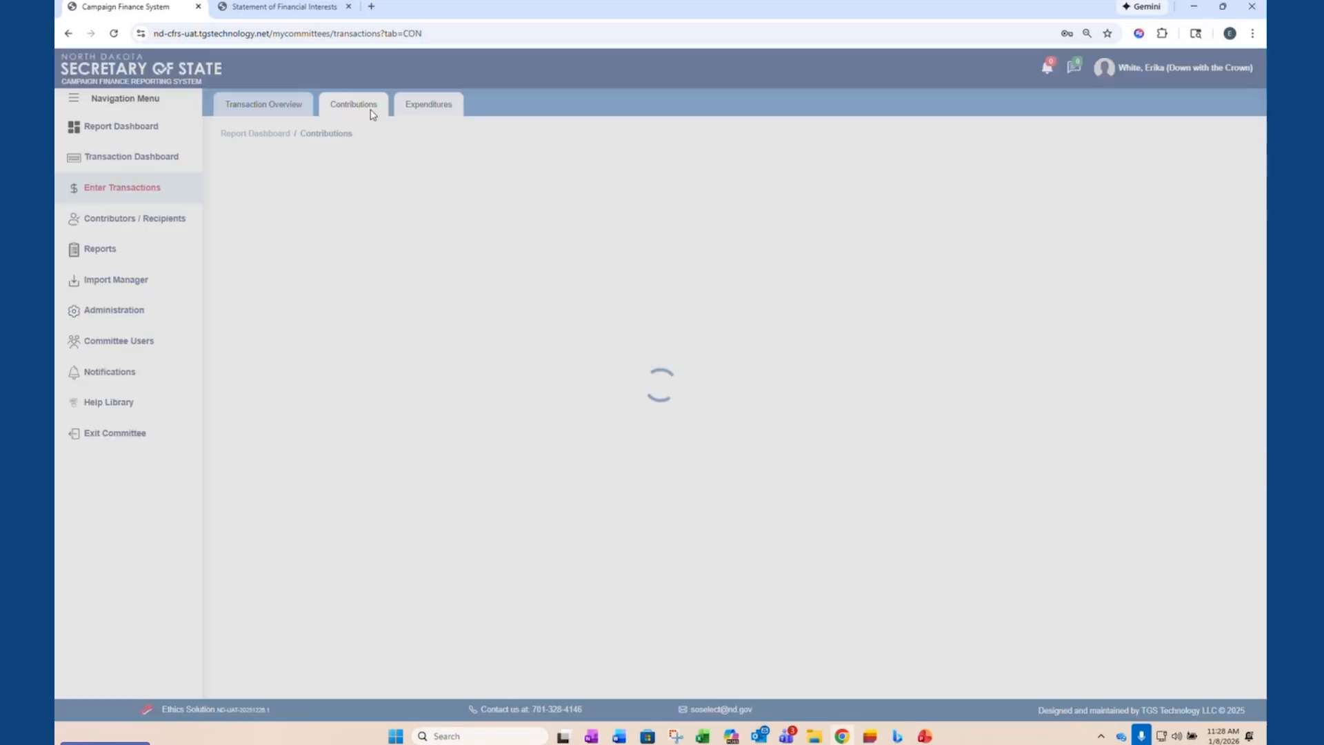
left_click(258, 257)
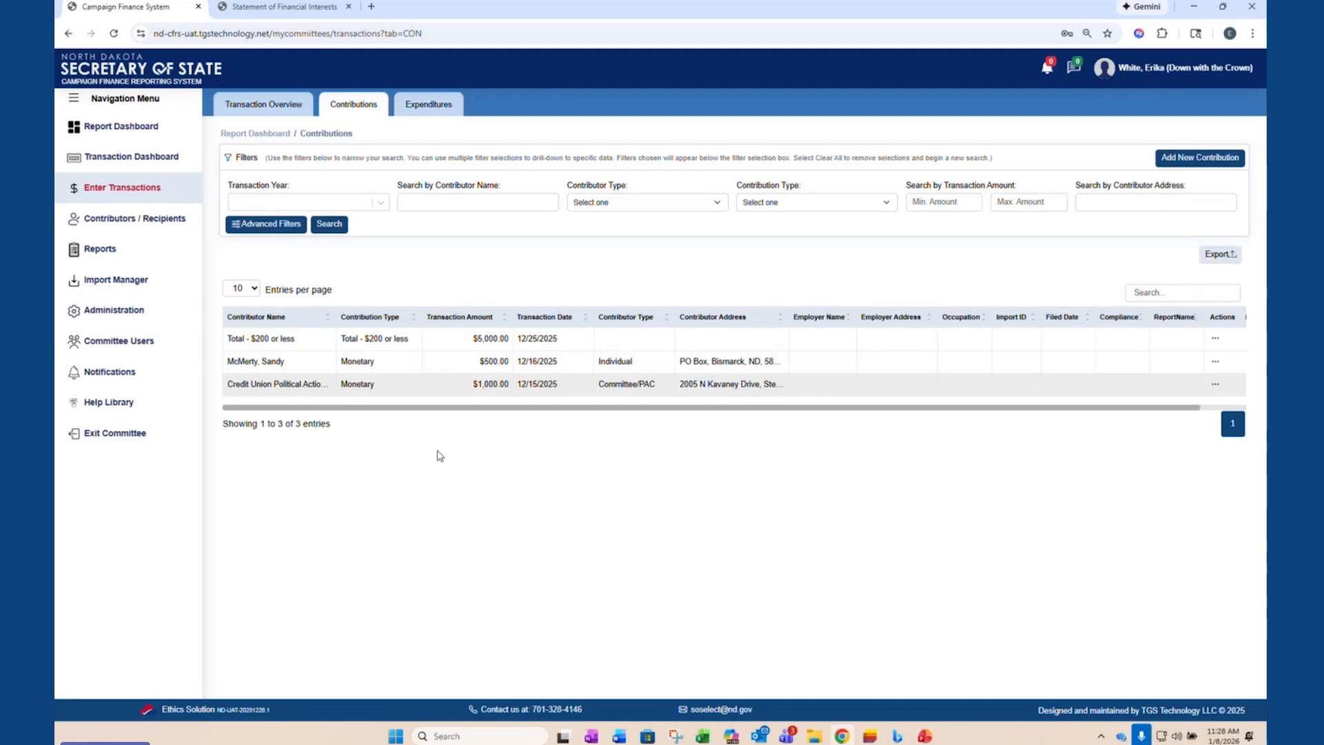
left_click(255, 105)
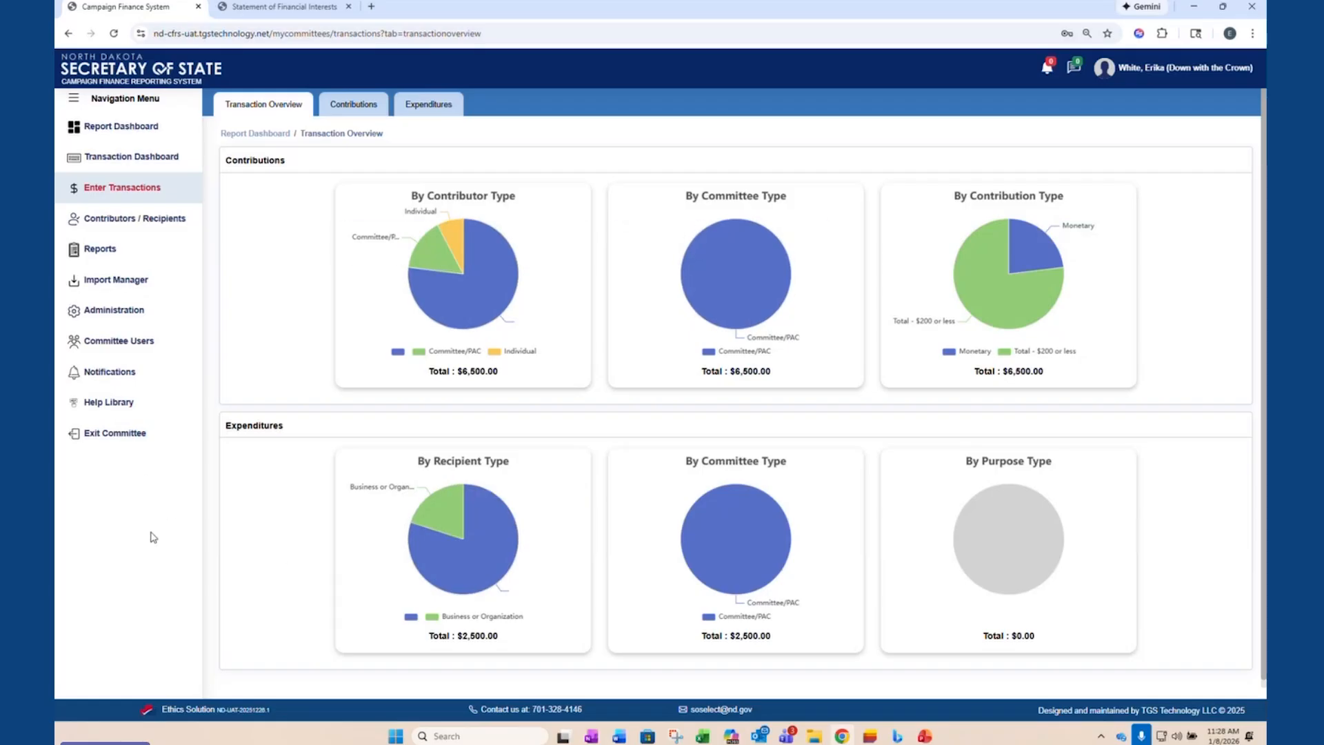
left_click(159, 226)
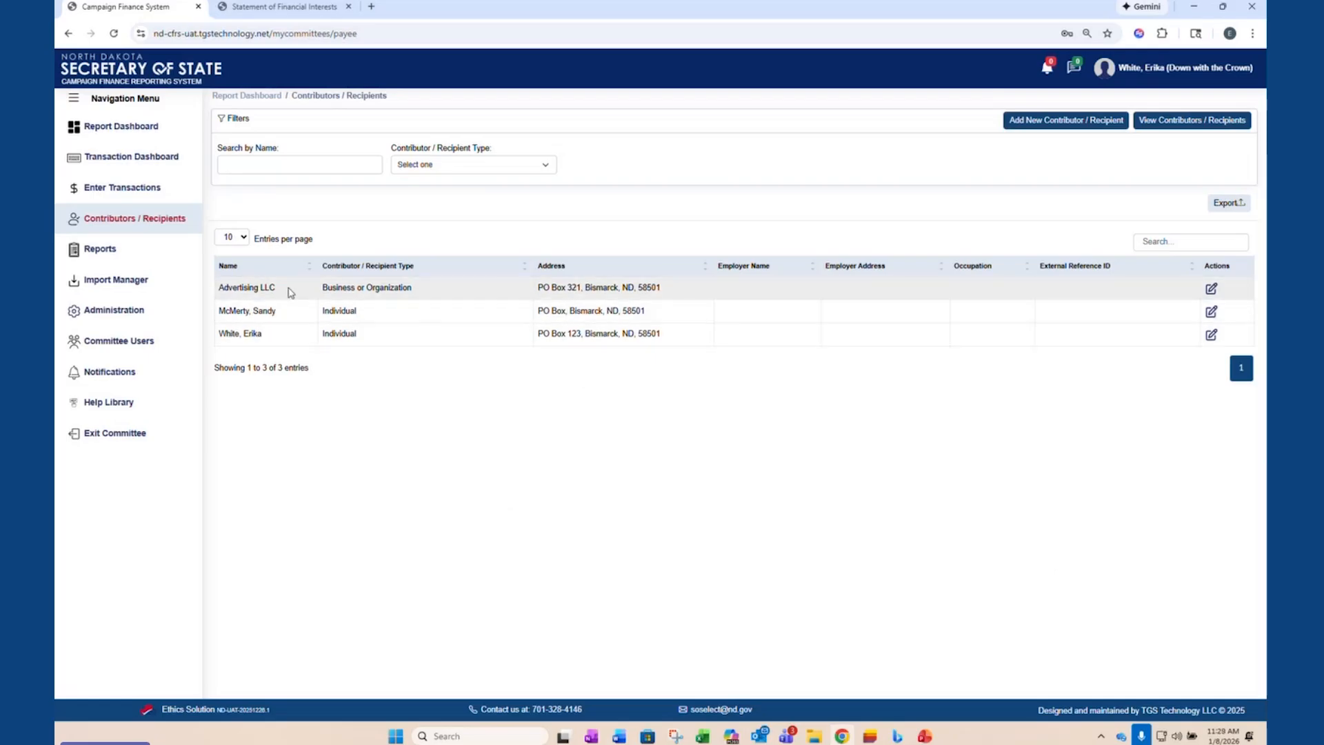
- Recheck the contributions and expenditures with the 2026 filter removed from each, and view the blank new expenditure form without saving
left_click(111, 194)
left_click(353, 103)
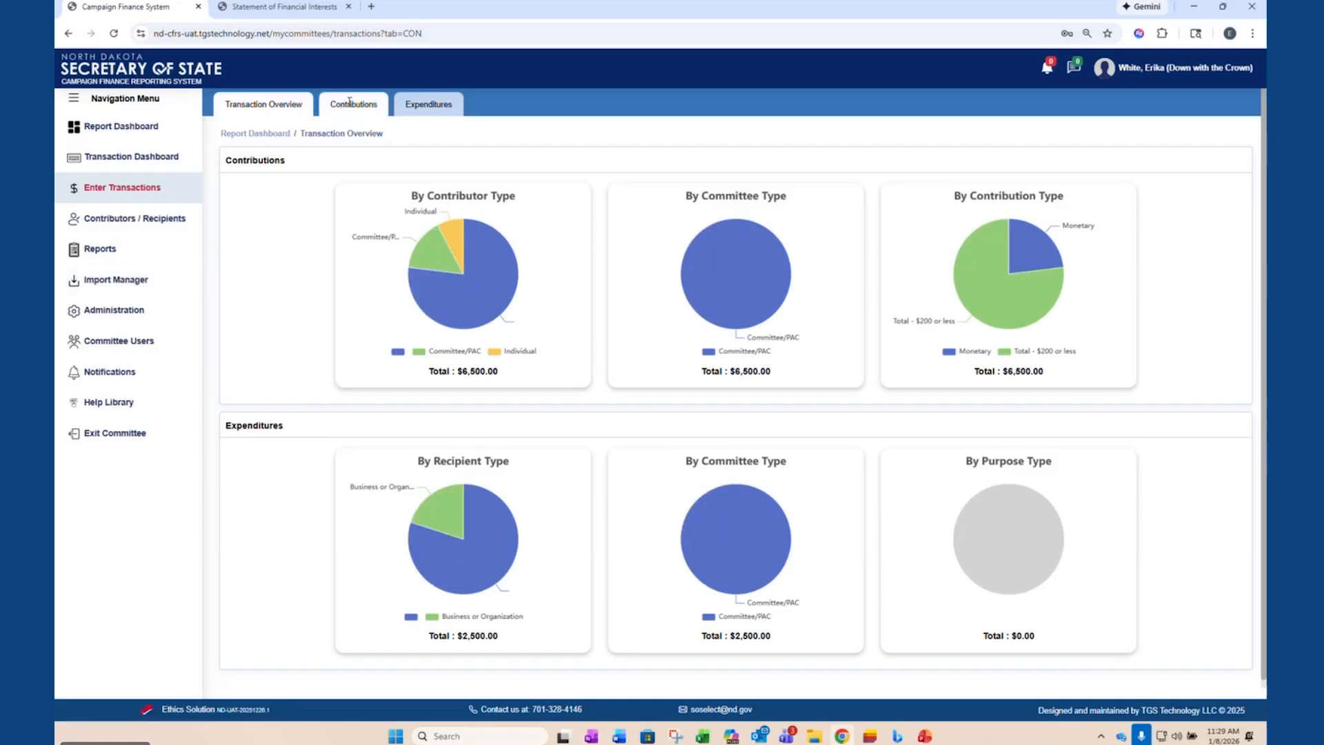
left_click(258, 256)
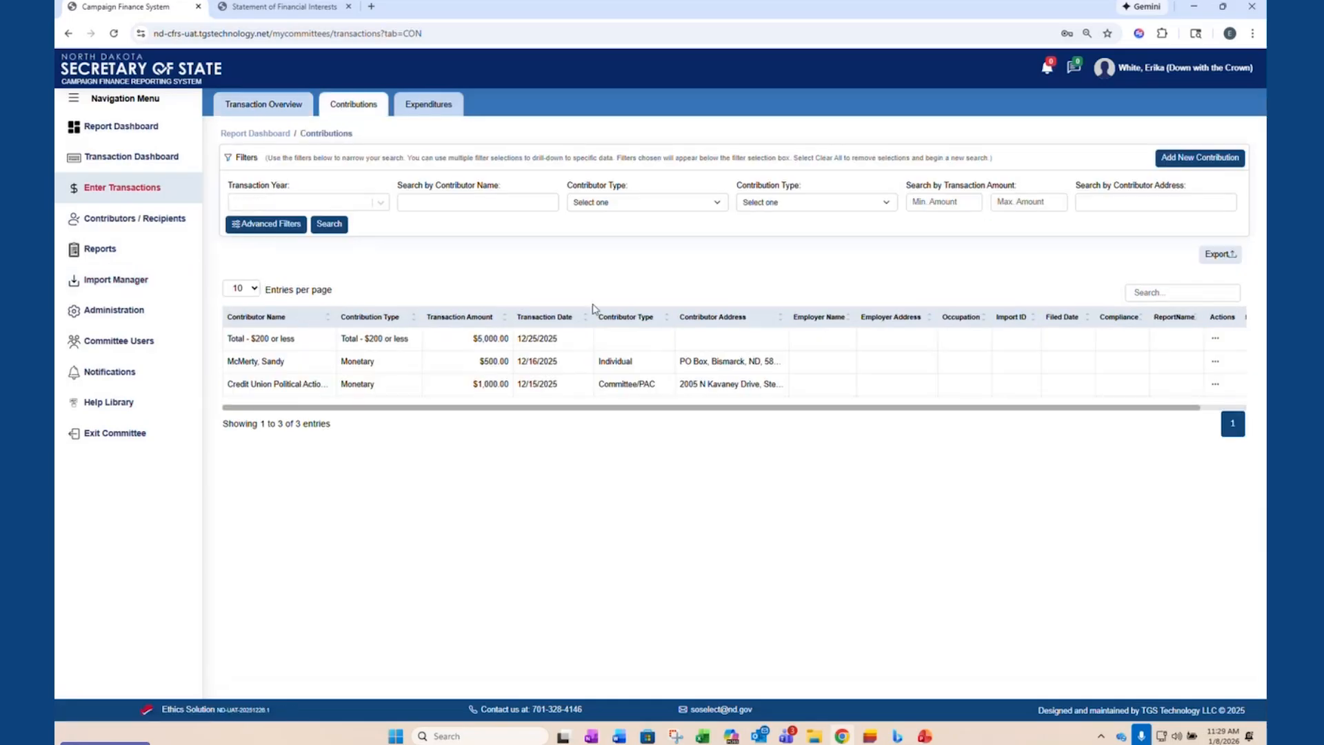
left_click(448, 105)
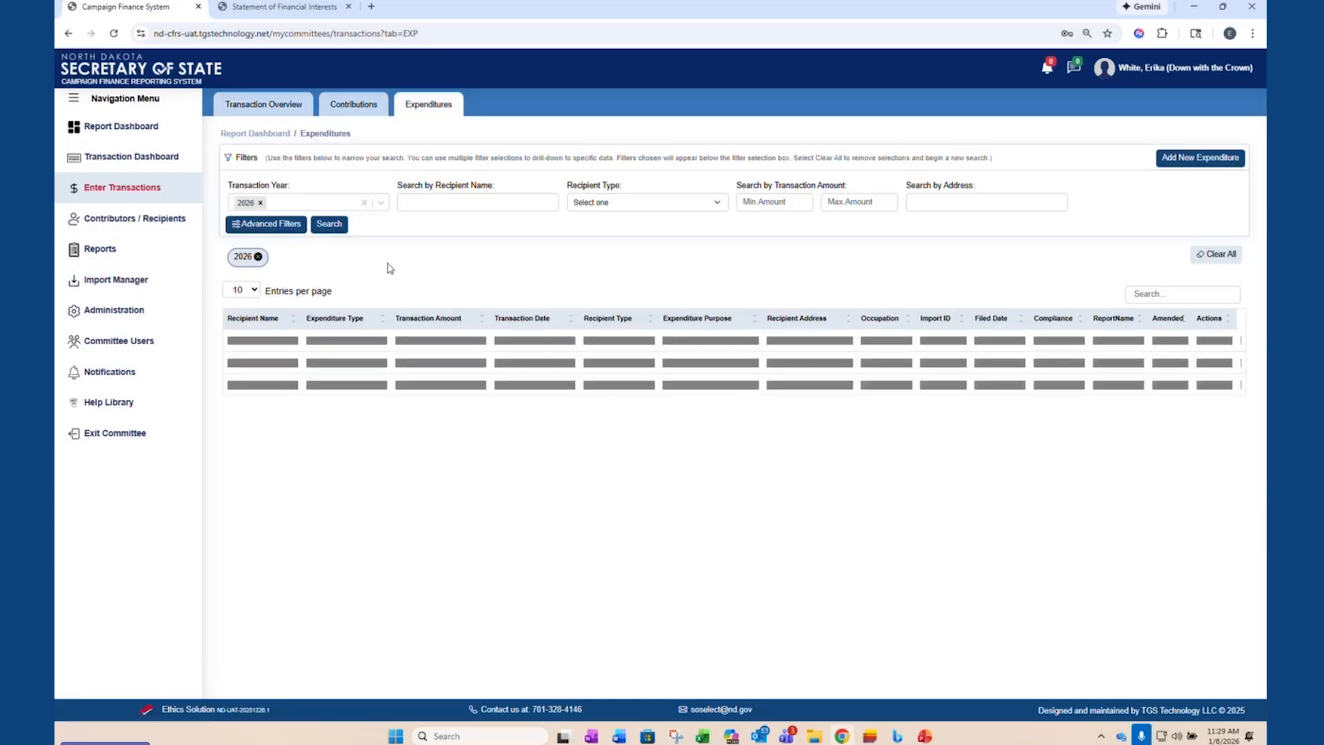
left_click(258, 255)
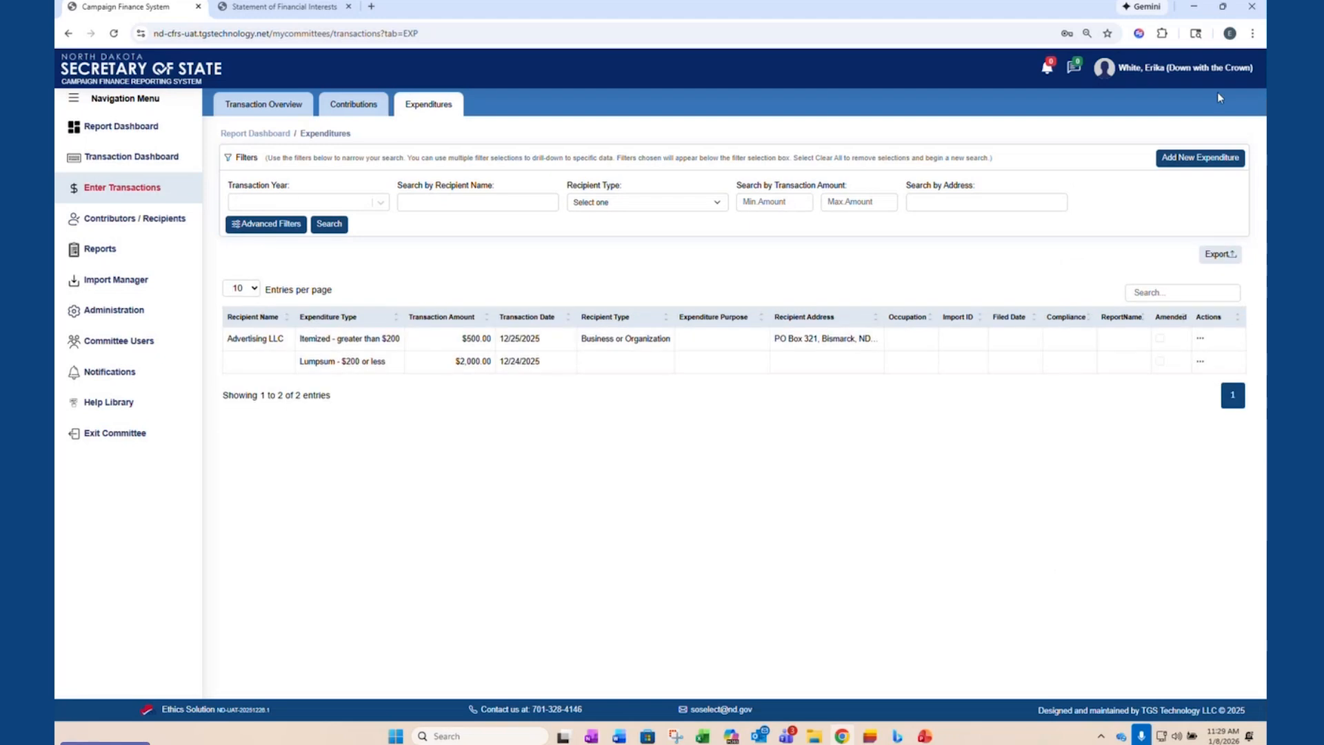
left_click(1200, 157)
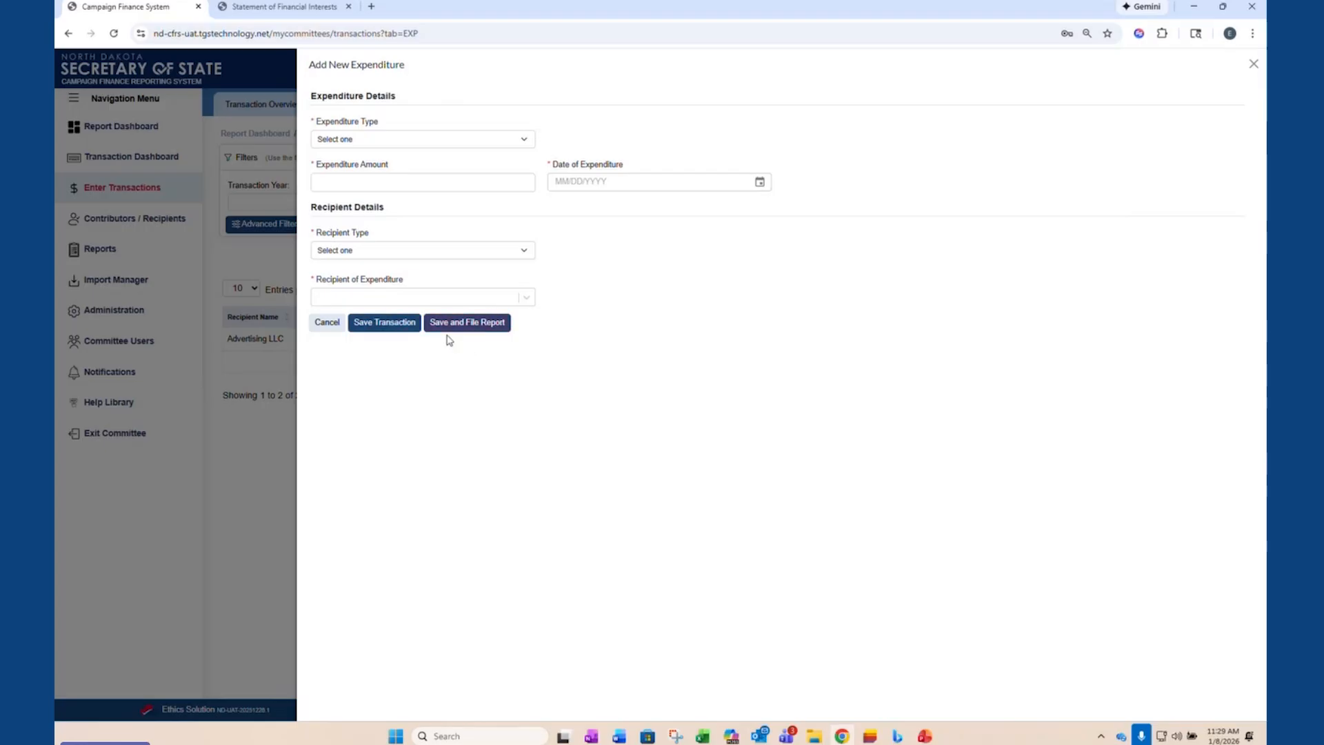
left_click(326, 322)
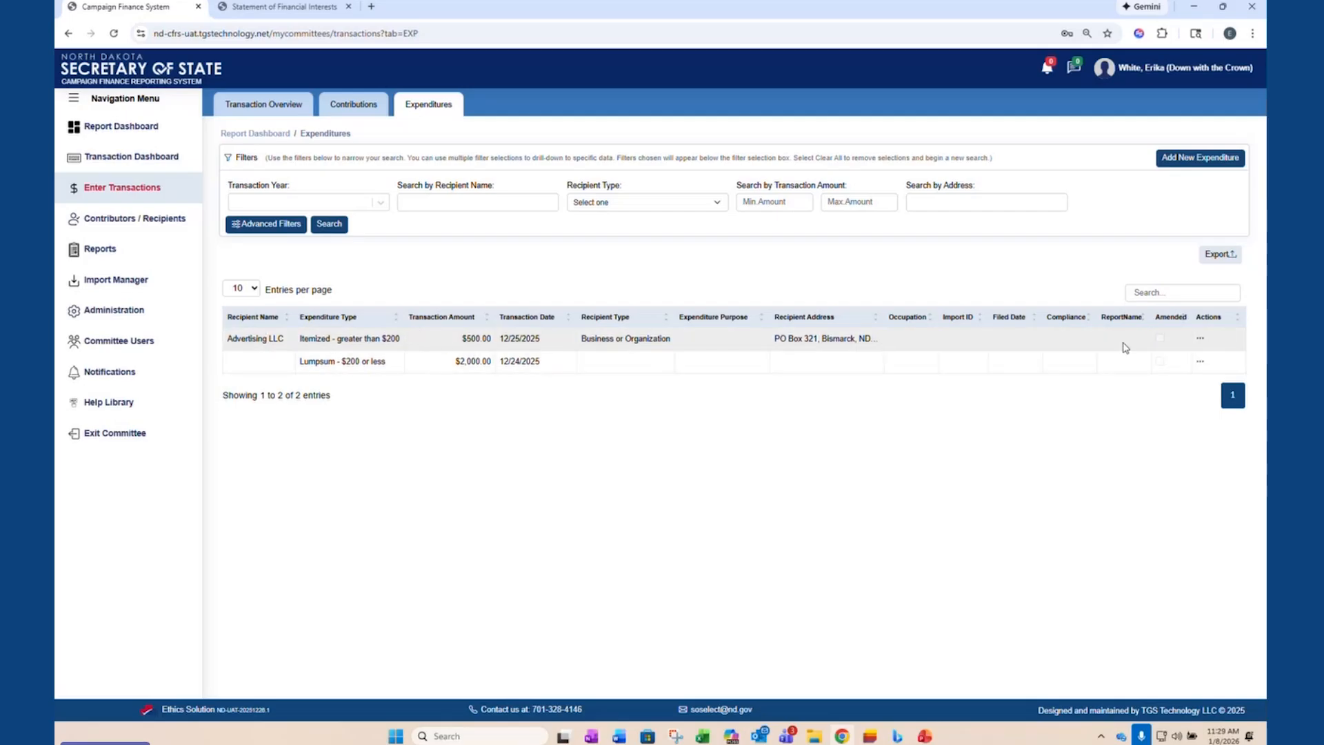
- Edit the Advertising LLC expenditure, set its amount to $600.00 and save the transaction
left_click(1201, 341)
left_click(1172, 365)
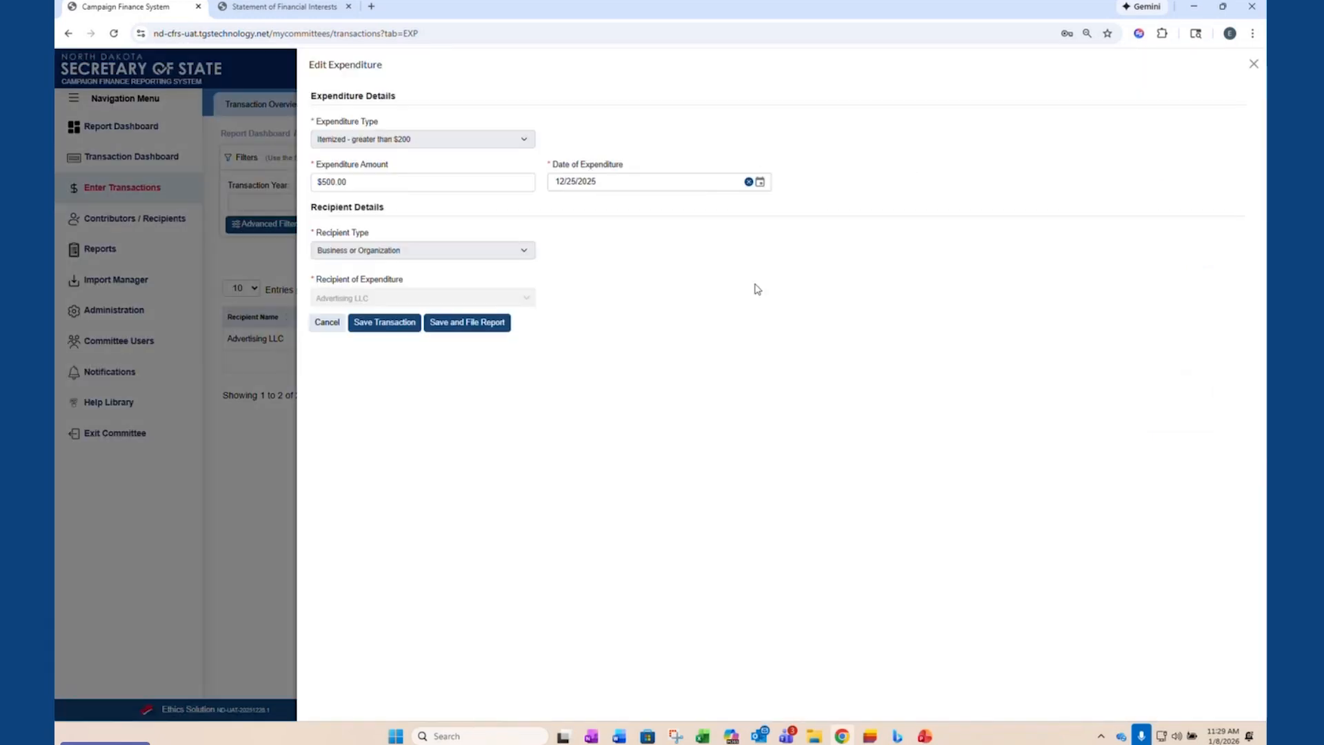
left_click(371, 182)
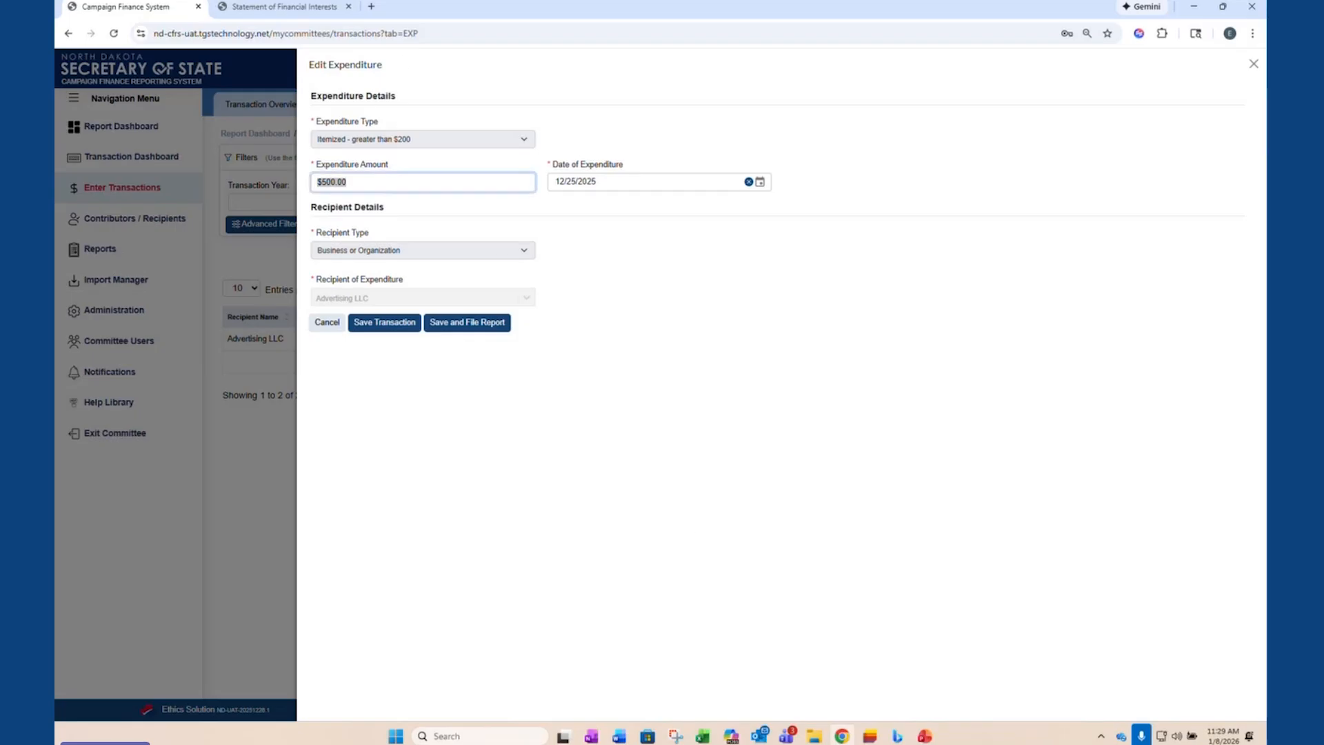
type("600.00")
left_click(384, 324)
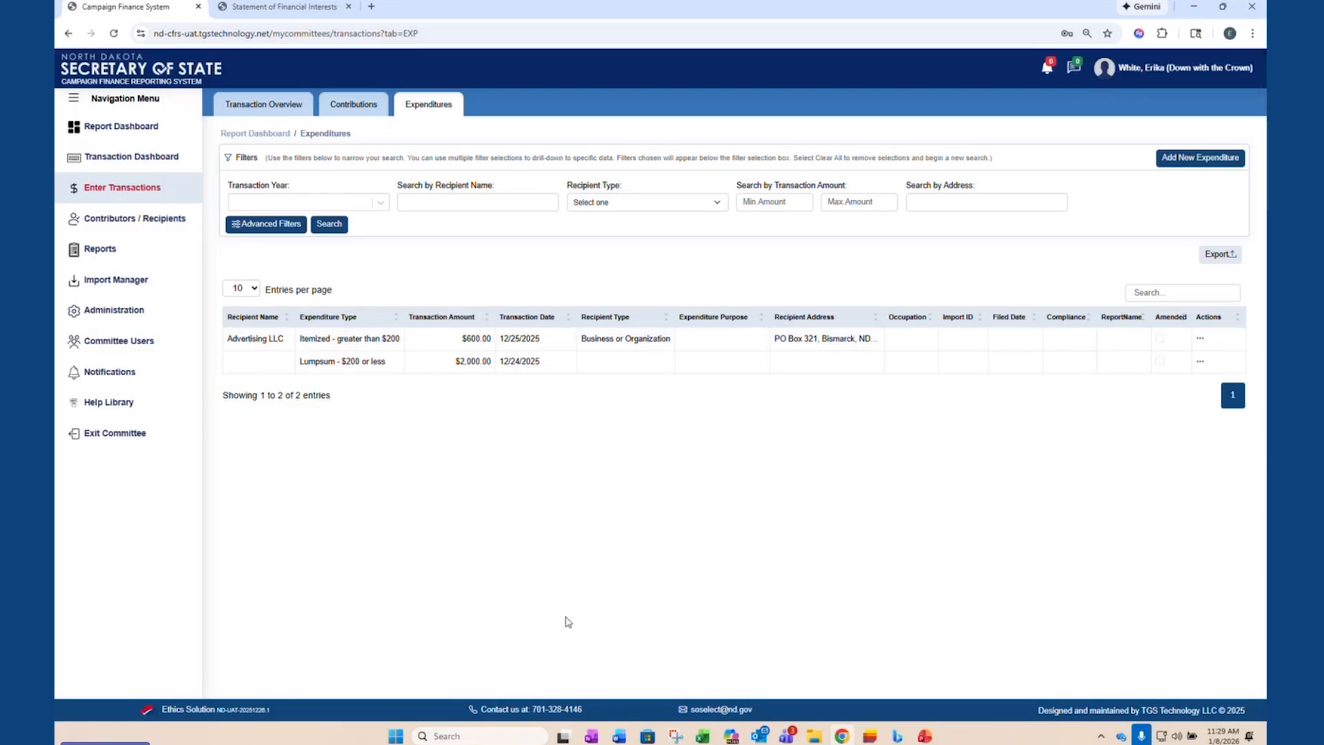
- View the actions available for the Advertising LLC expenditure without applying one, and return to the transaction overview
left_click(1201, 340)
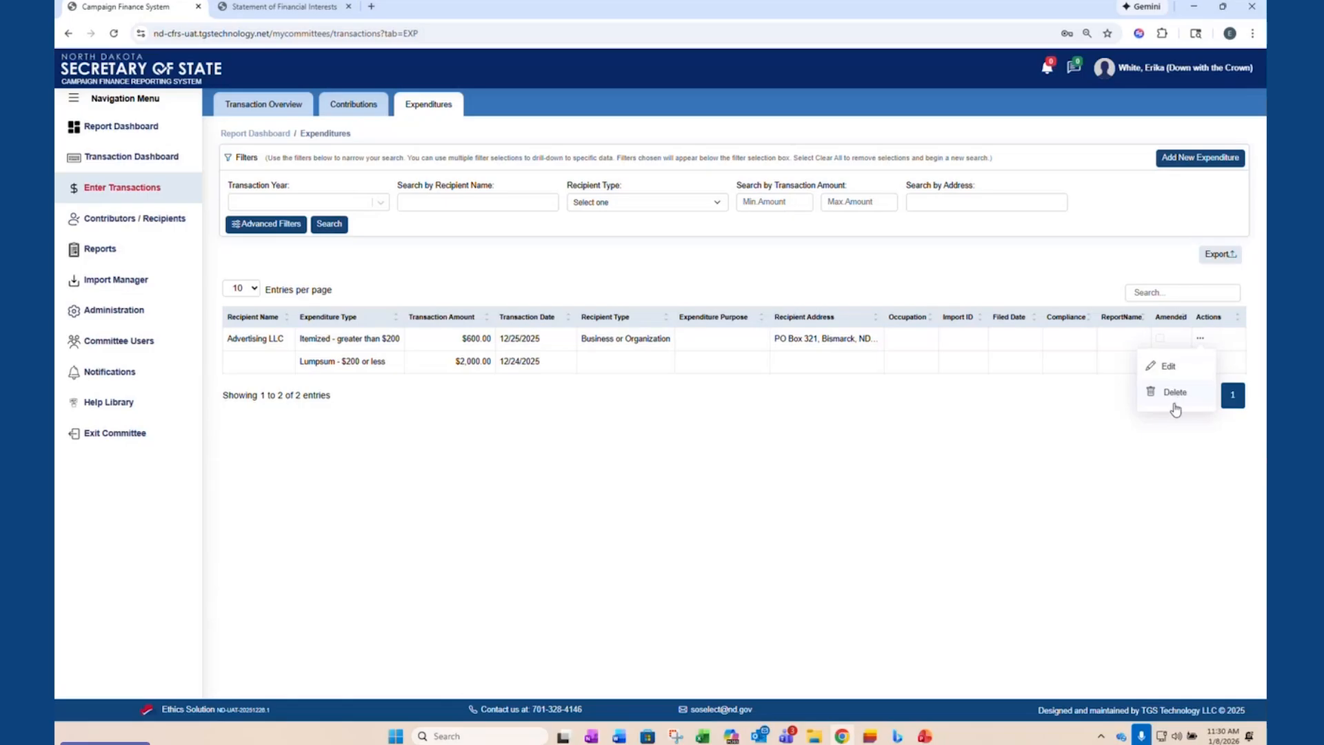
left_click(1007, 523)
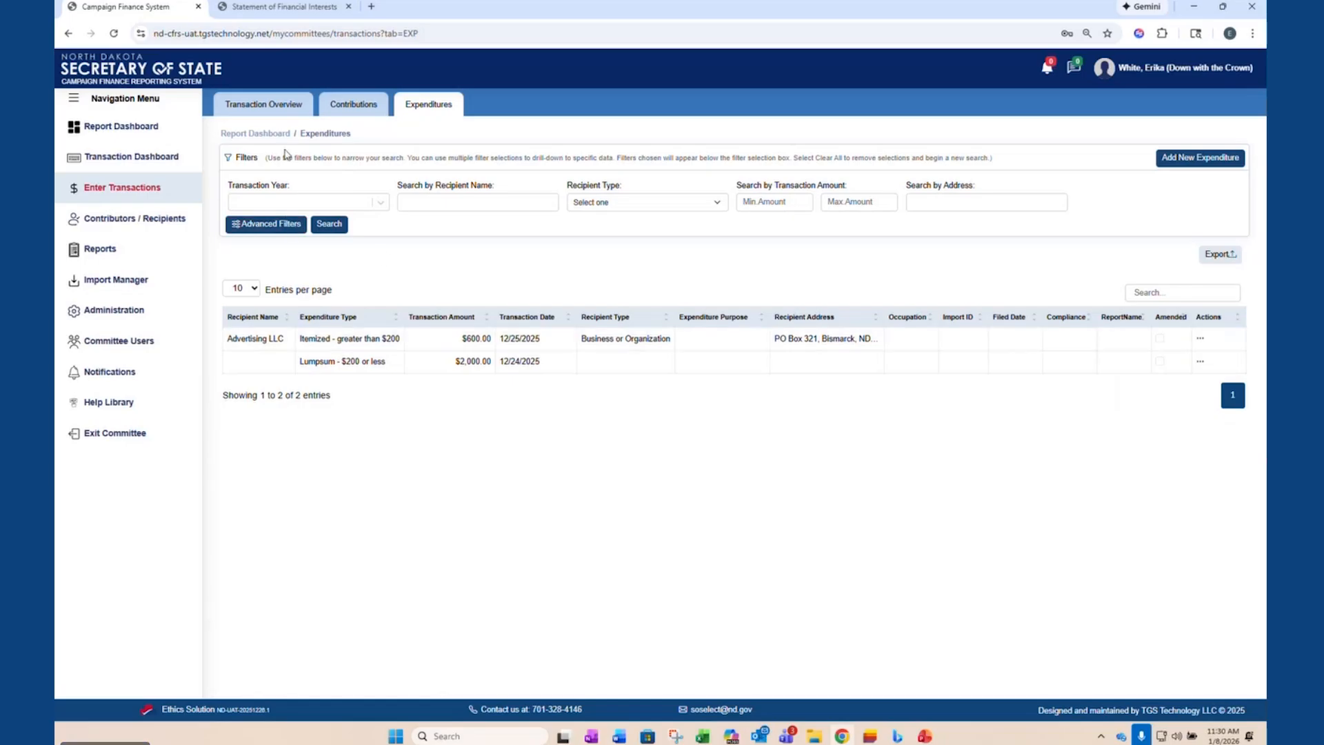
left_click(353, 110)
left_click(258, 110)
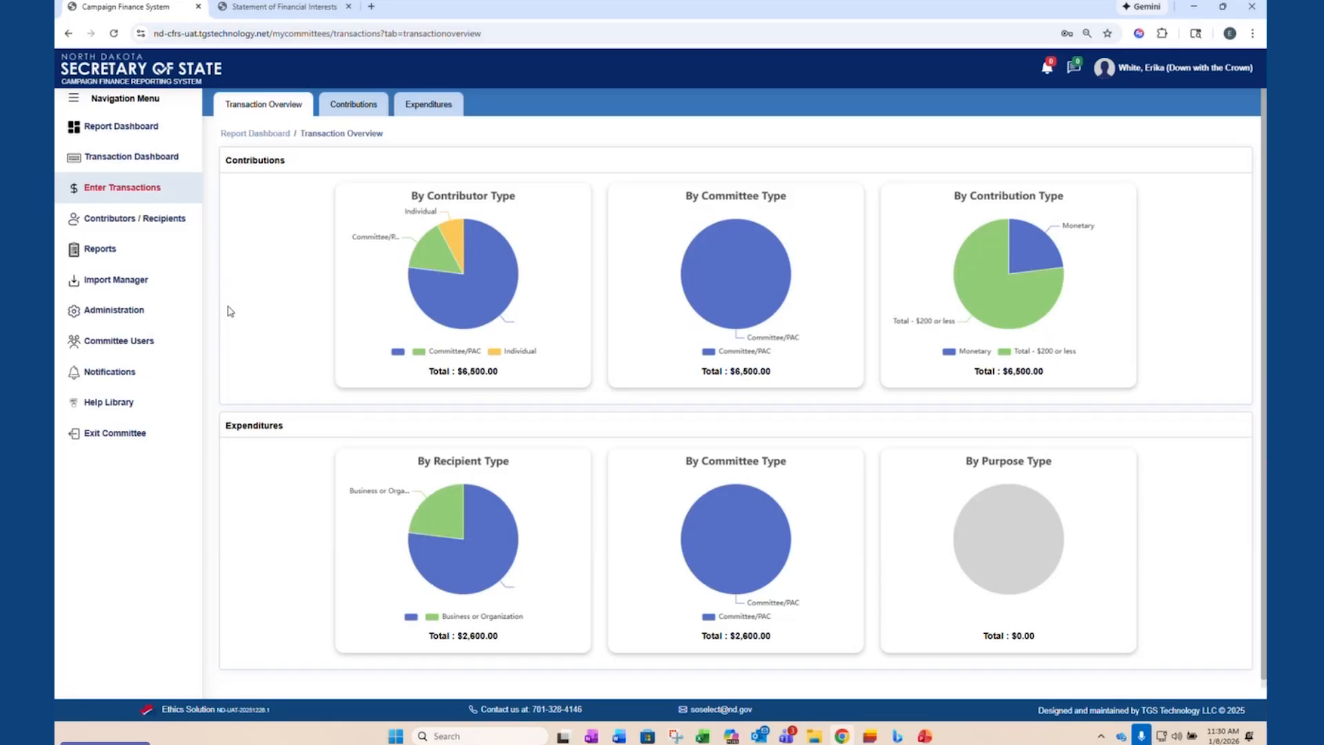
- Check the report dashboard's to-dos and preview the unfiled 2025 Year End report from the committee's reports
left_click(122, 131)
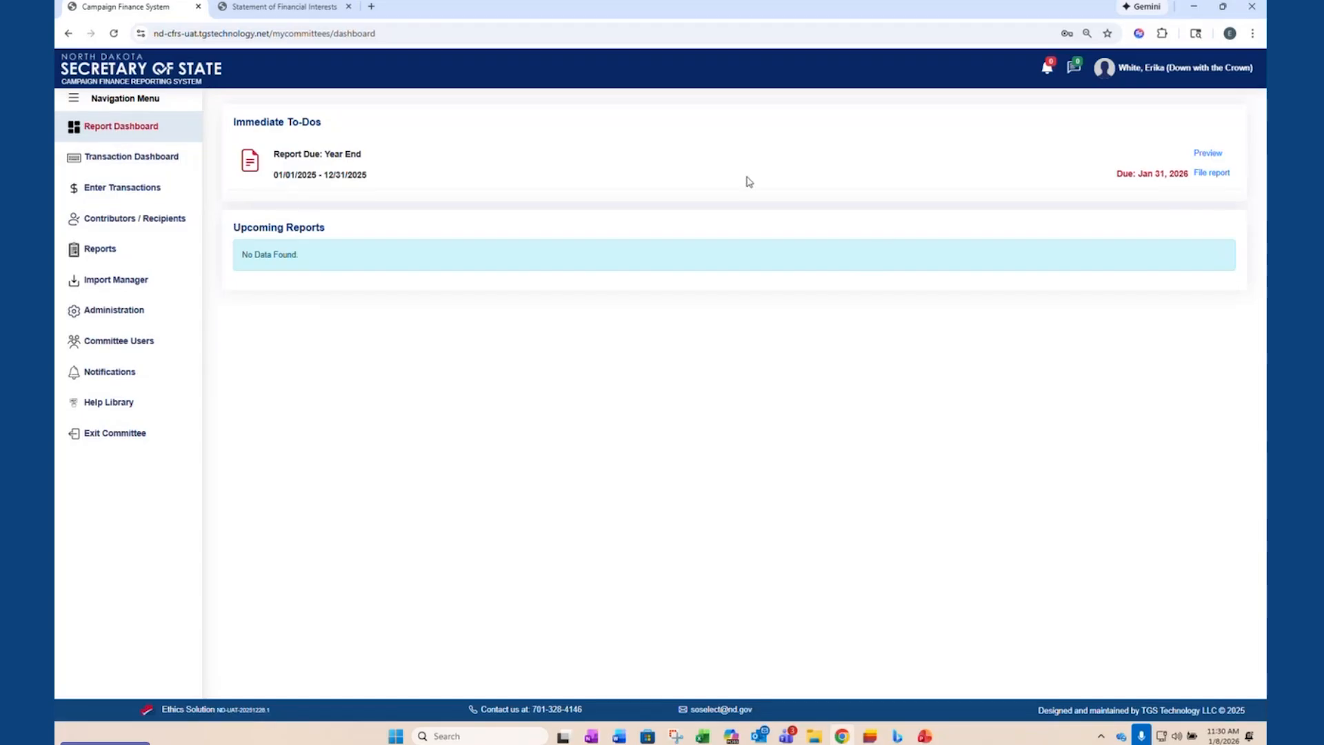
left_click(99, 255)
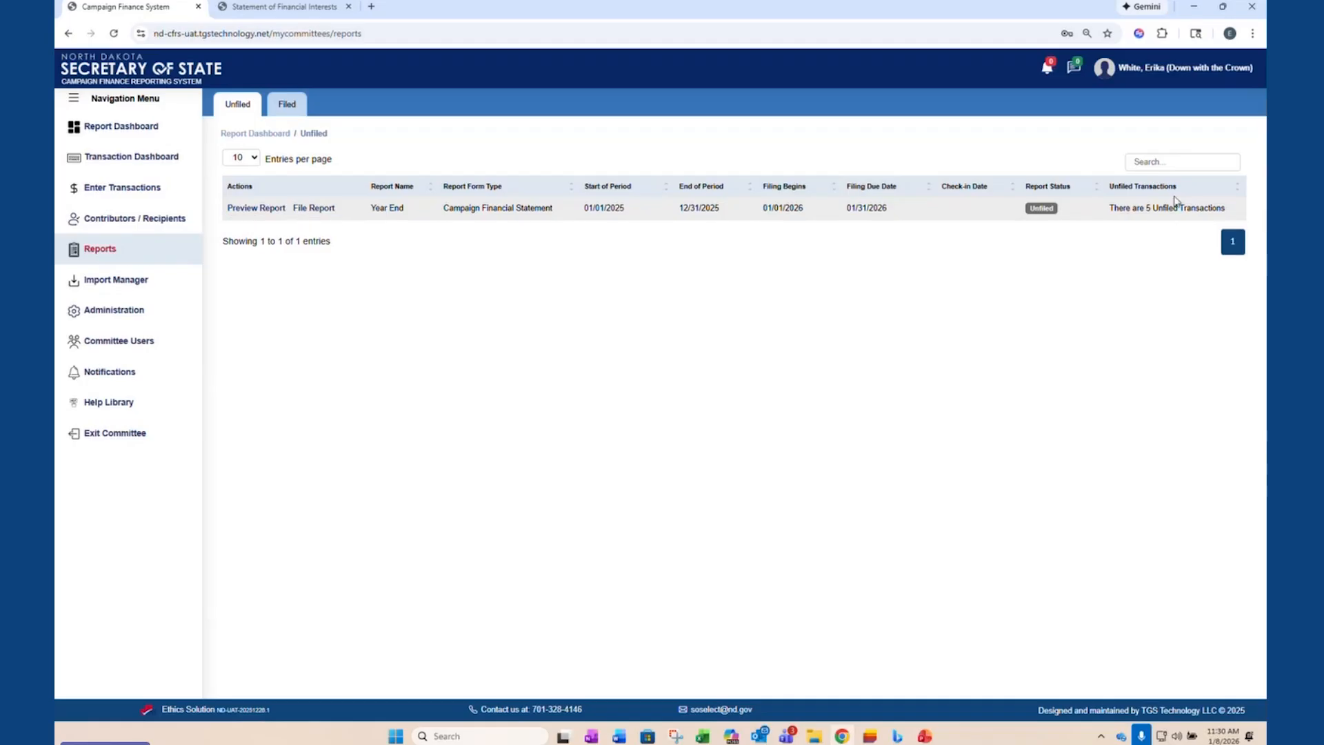
left_click(278, 211)
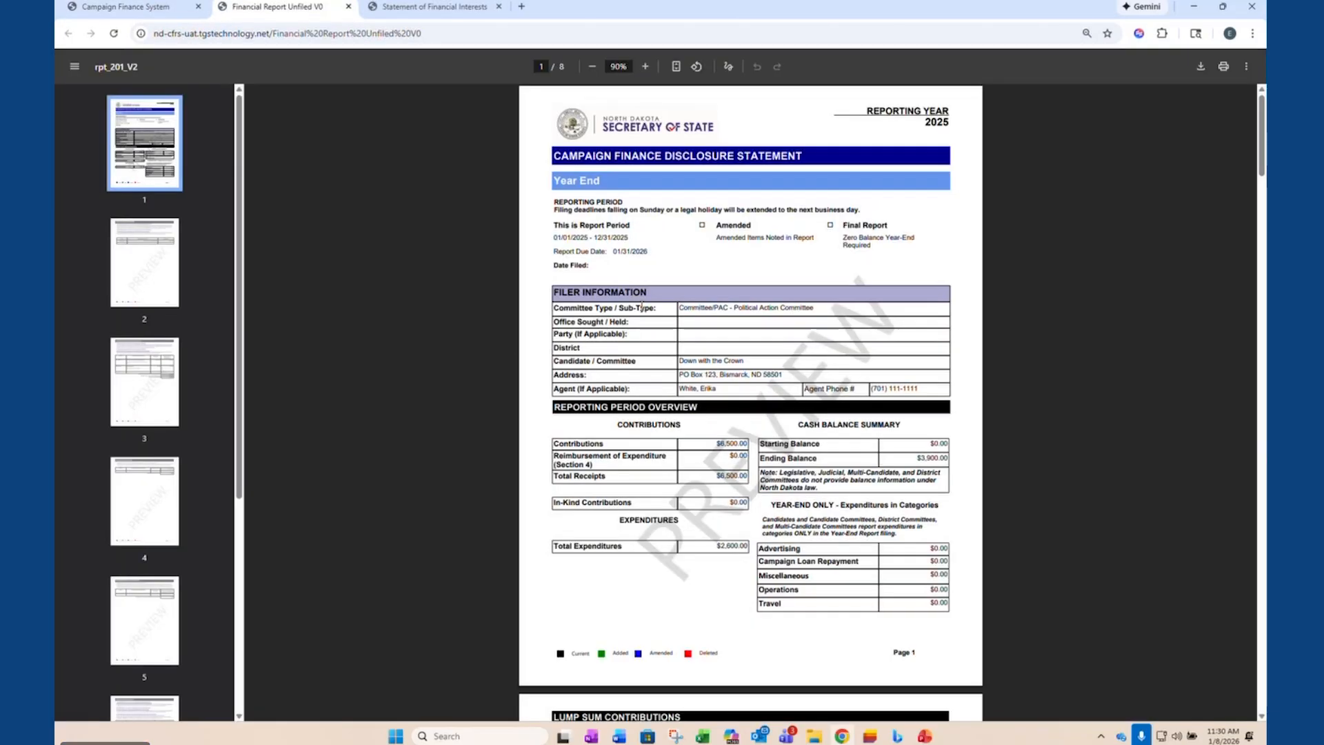
- Examine the Year End report preview from the reporting period overview through the itemized contributions and expenditures to the filer attestation
scroll(662, 414, "down", 1)
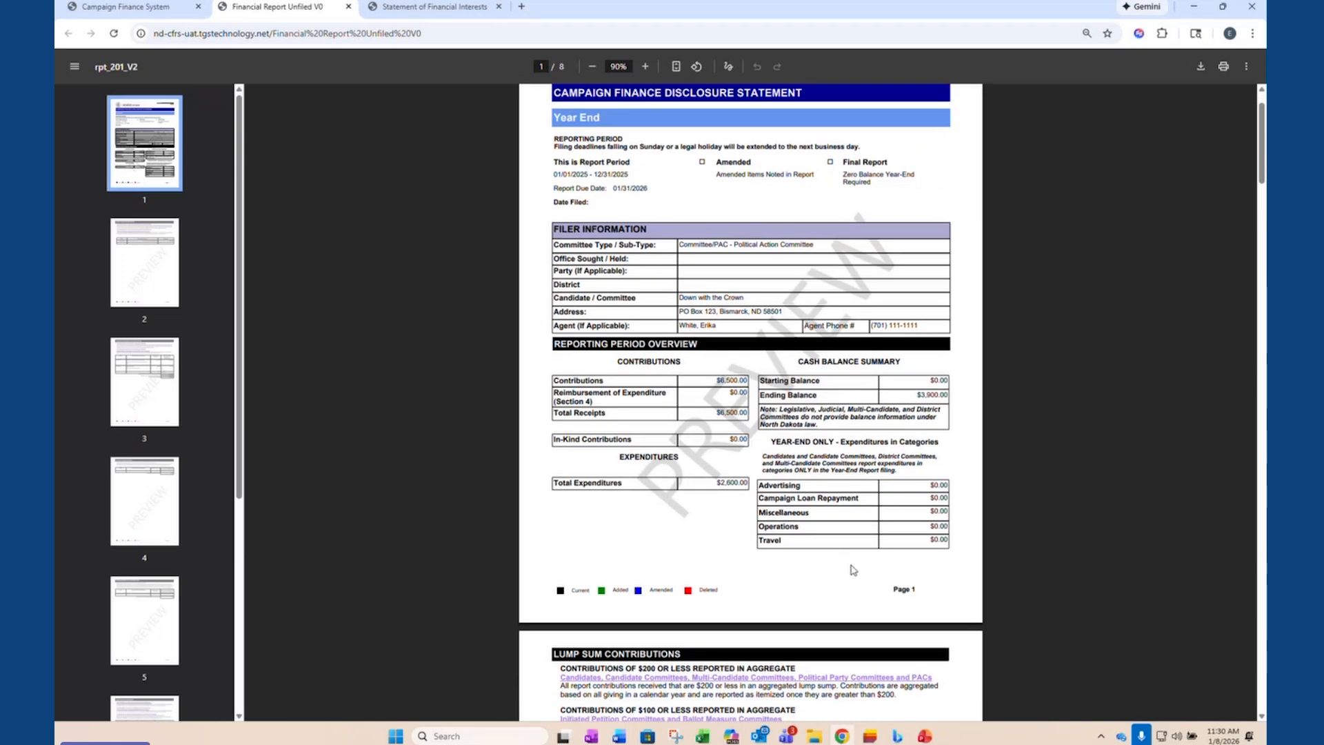
scroll(805, 552, "down", 1)
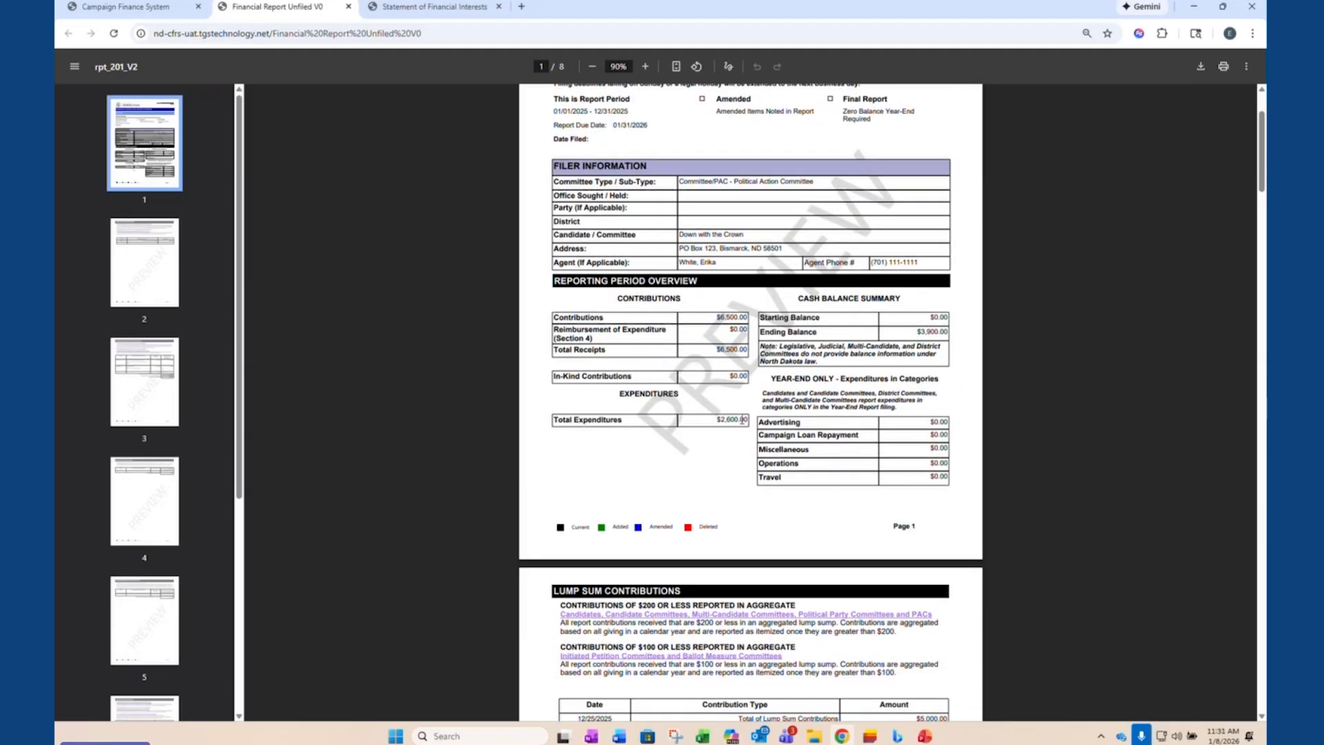
left_click_drag(745, 420, 814, 453)
left_click(823, 476)
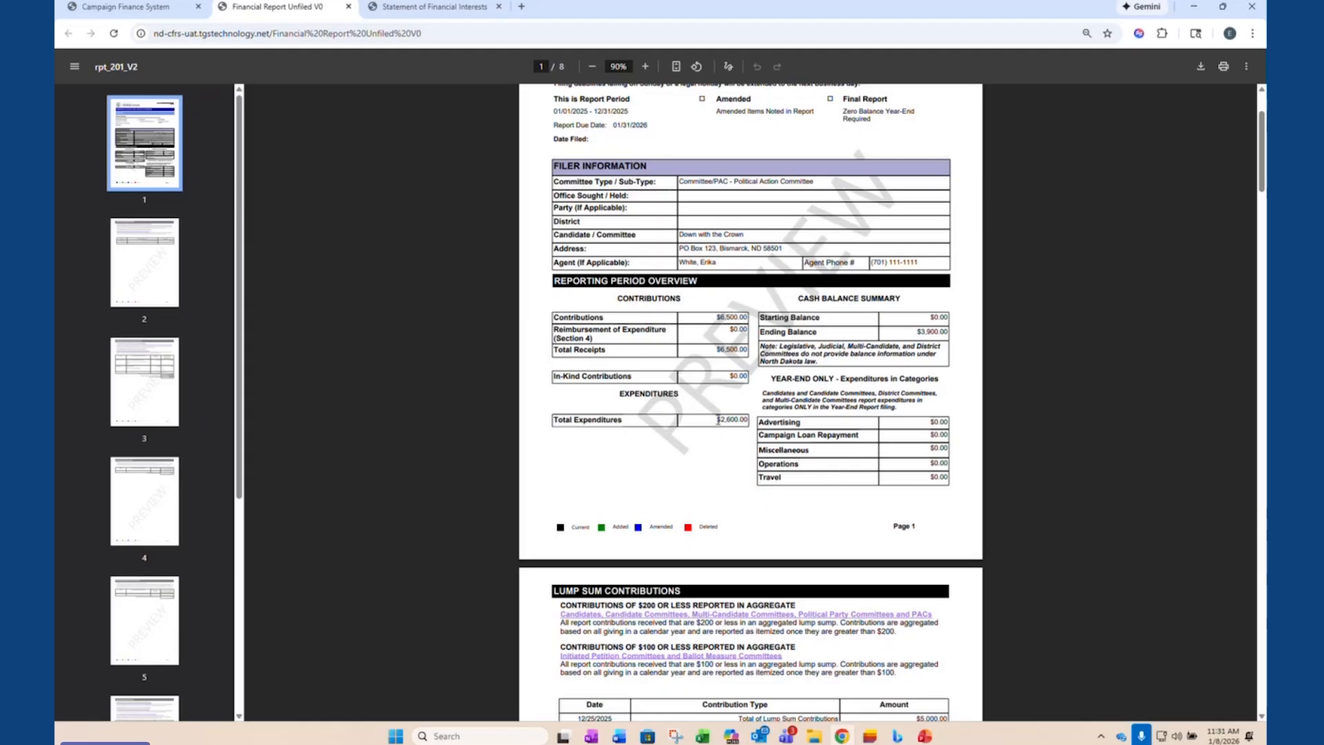
scroll(748, 524, "down", 6)
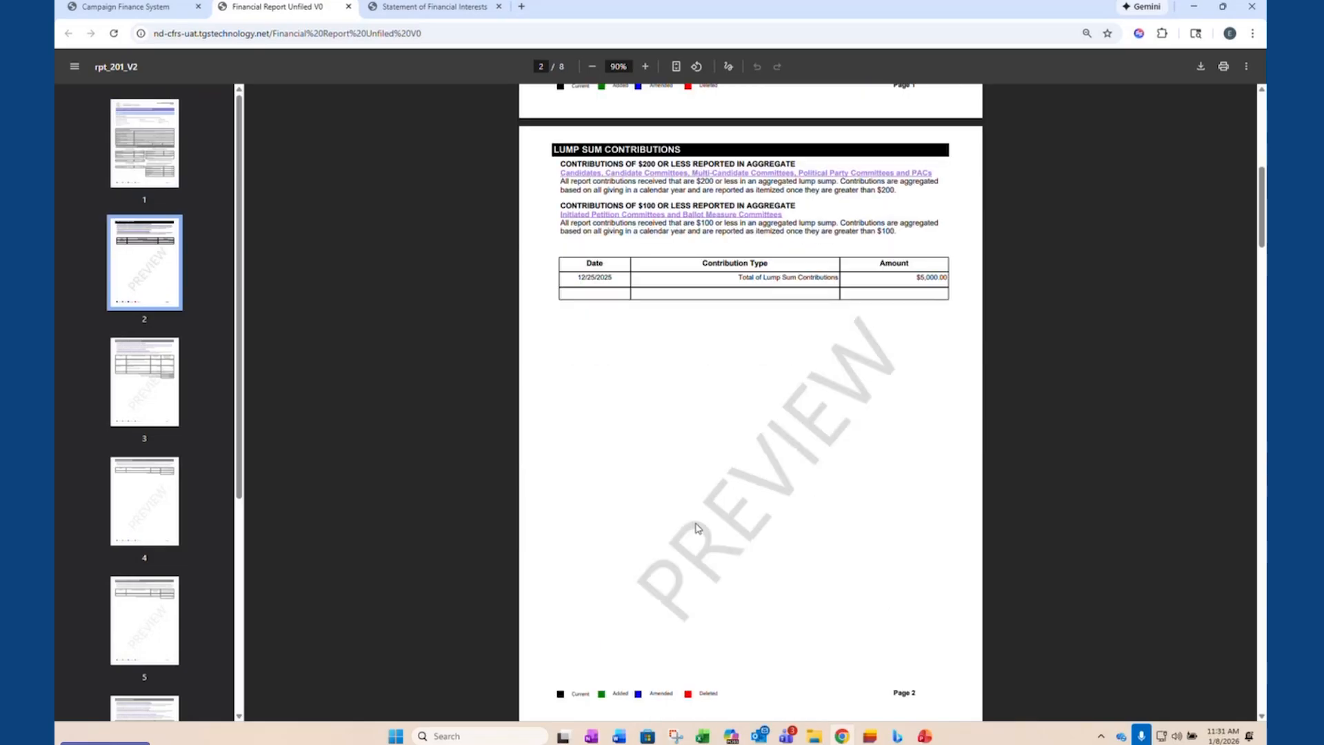
scroll(696, 529, "down", 9)
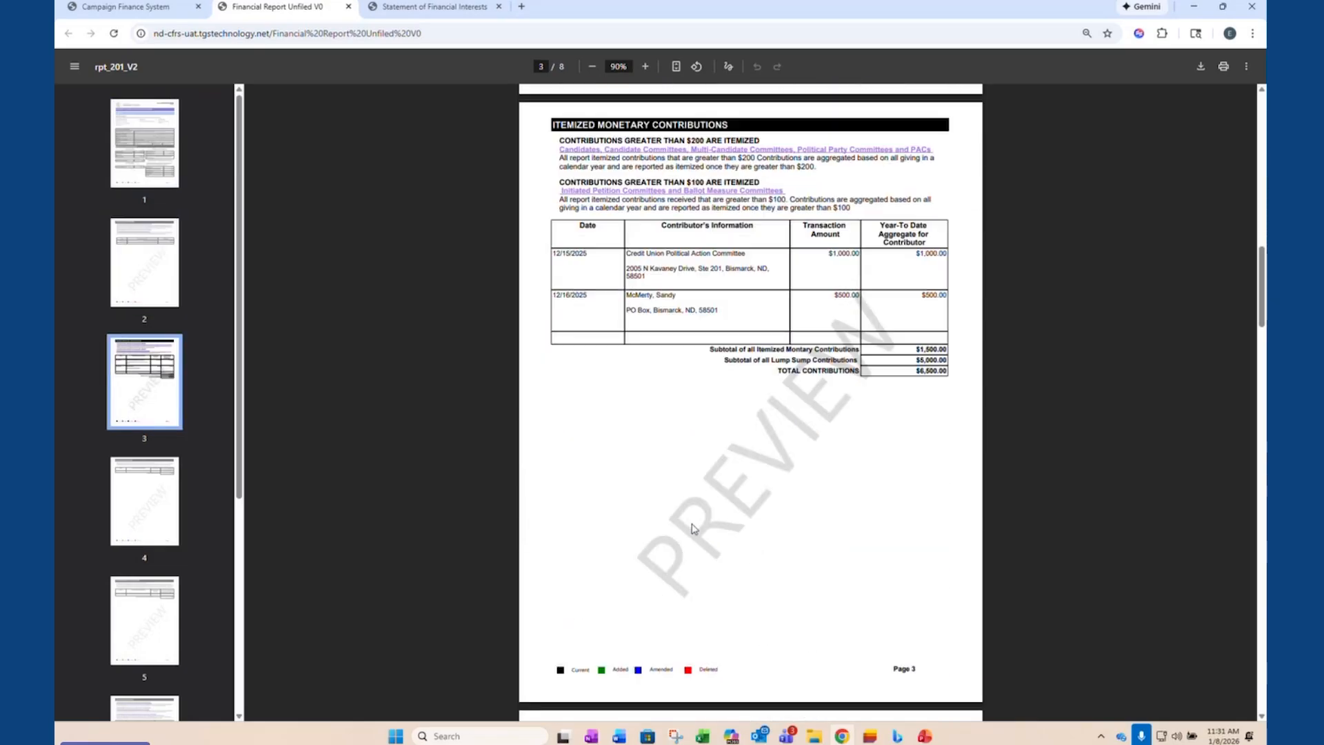
scroll(693, 528, "down", 4)
scroll(705, 491, "up", 4)
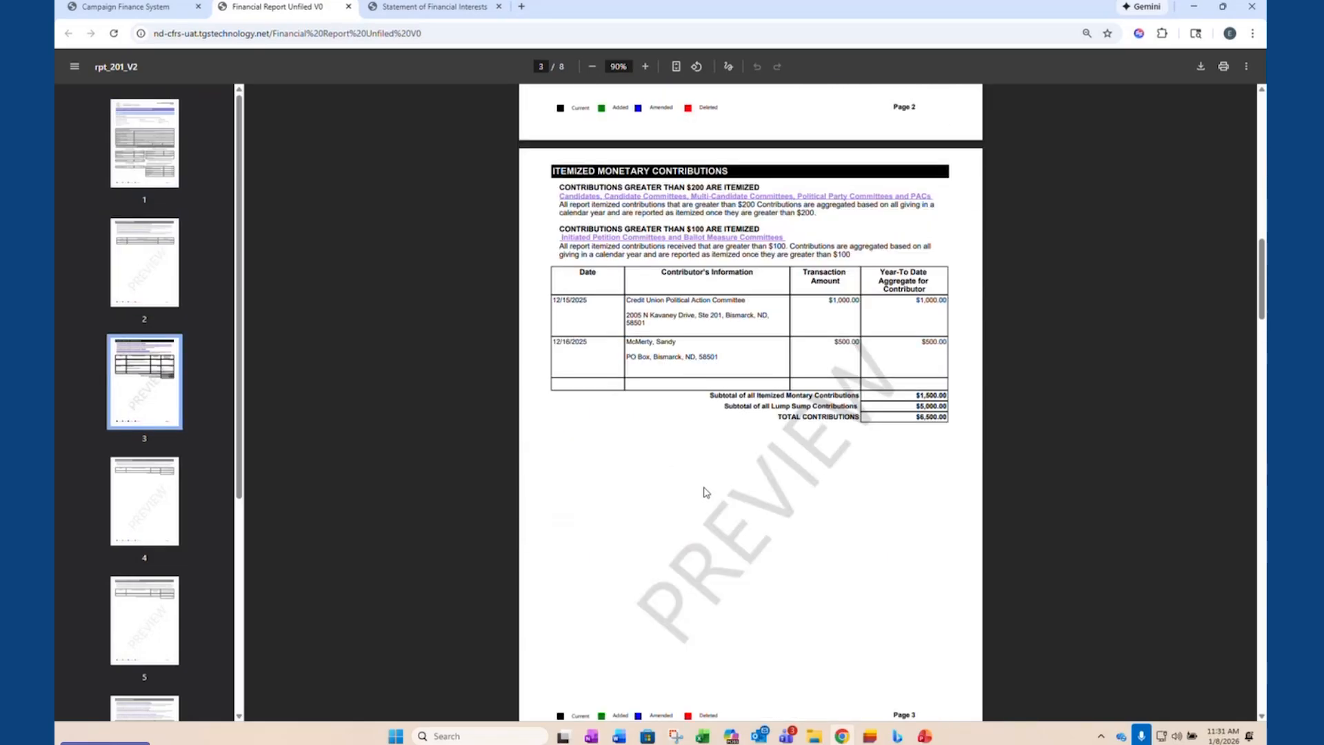
scroll(731, 488, "down", 10)
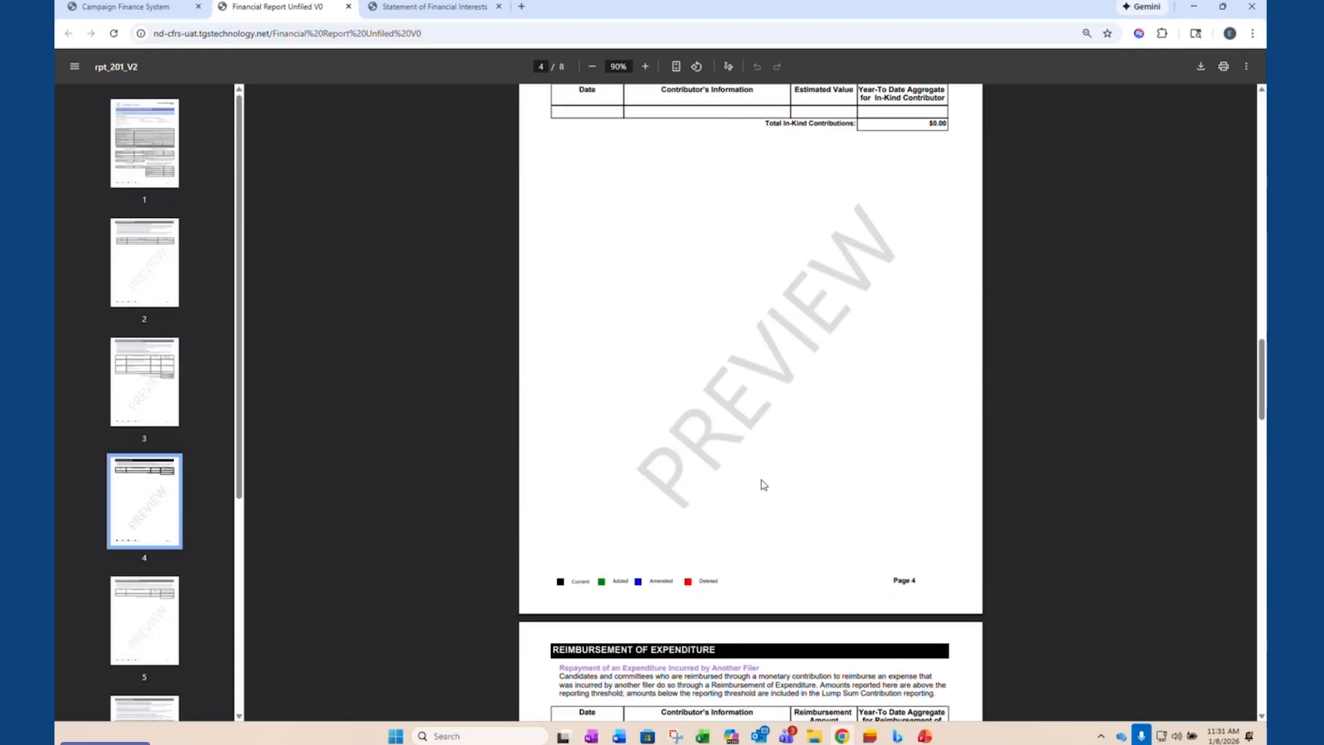
scroll(764, 484, "down", 20)
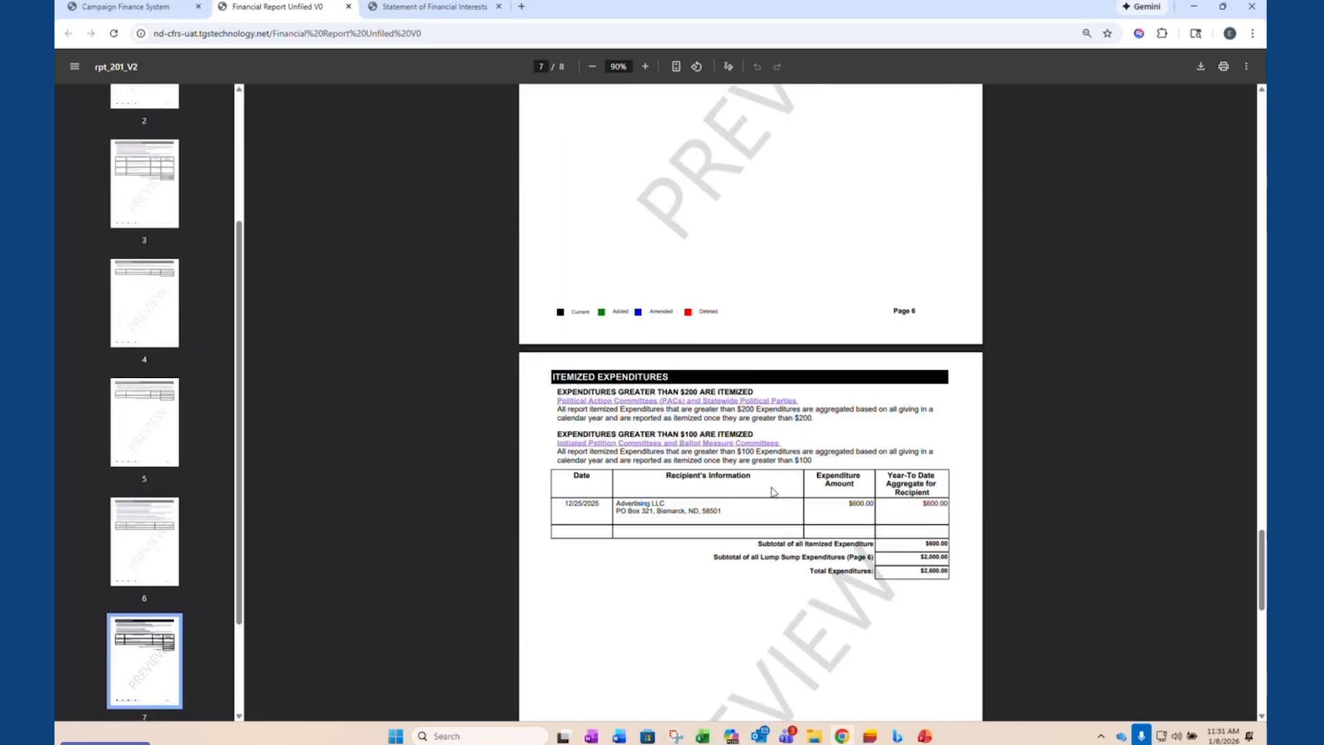
scroll(773, 491, "down", 5)
scroll(773, 488, "down", 4)
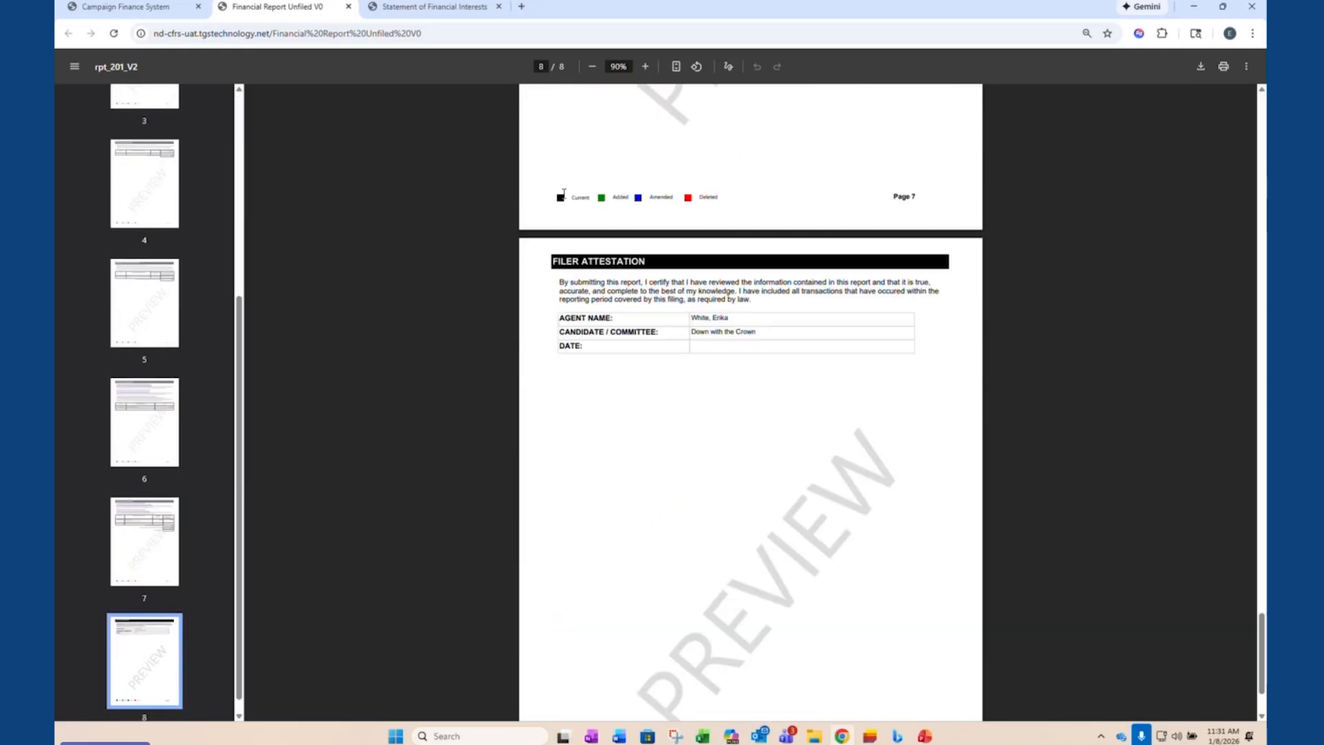
- Start filing the Year End report and check the starting balance in its preview, then return to the report summary
left_click(153, 7)
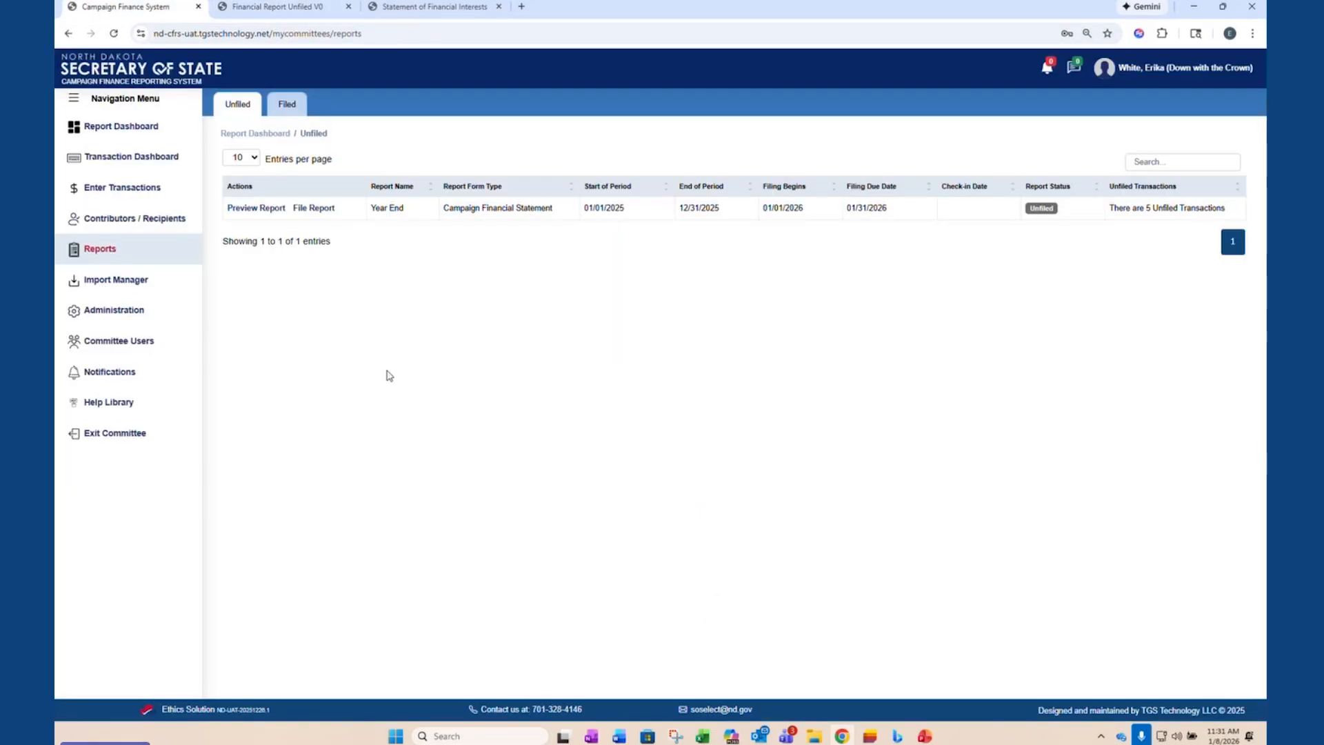
left_click(309, 209)
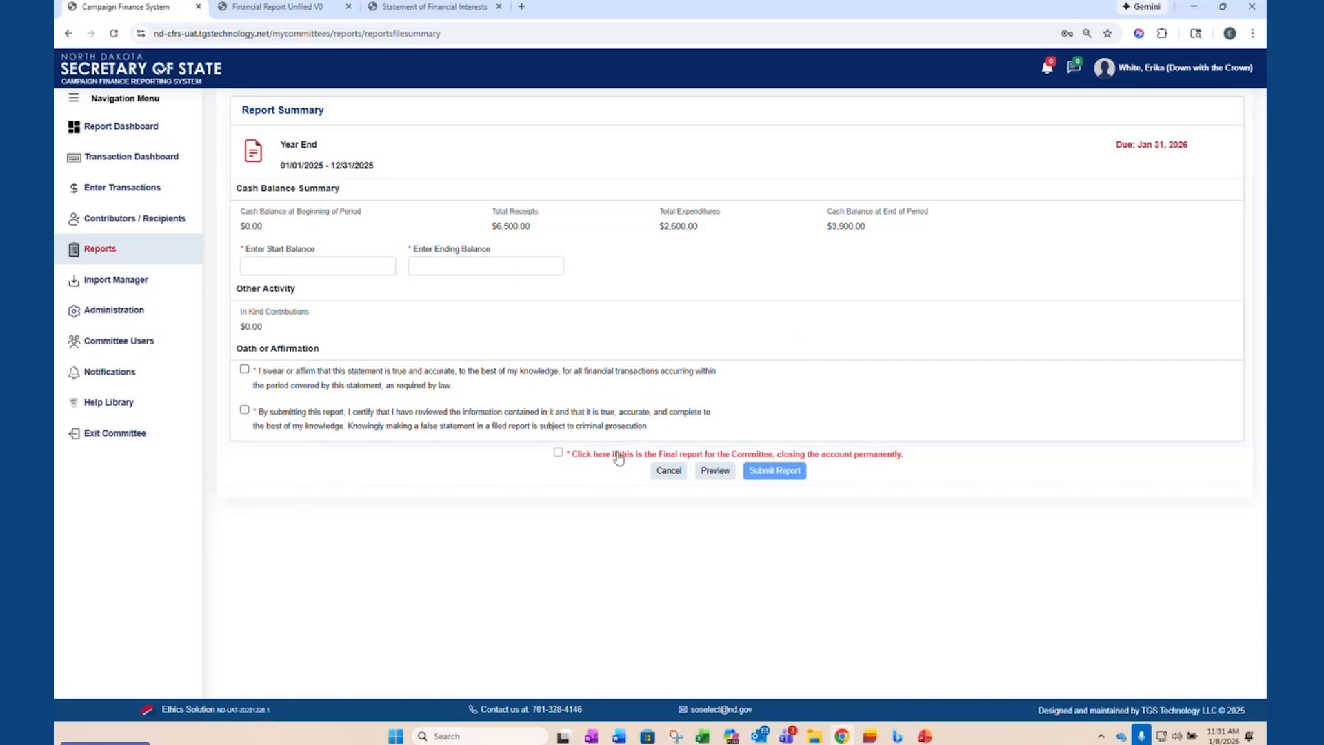
left_click(715, 470)
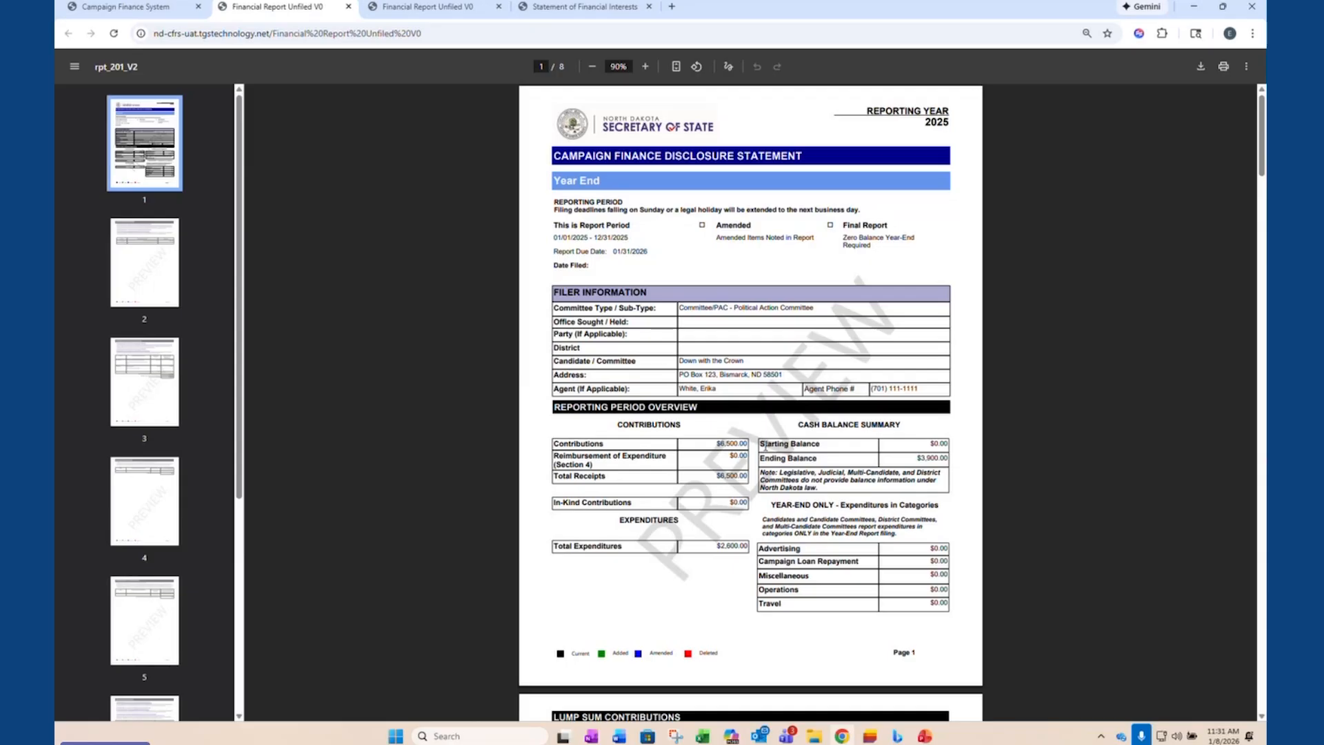
left_click_drag(759, 443, 957, 447)
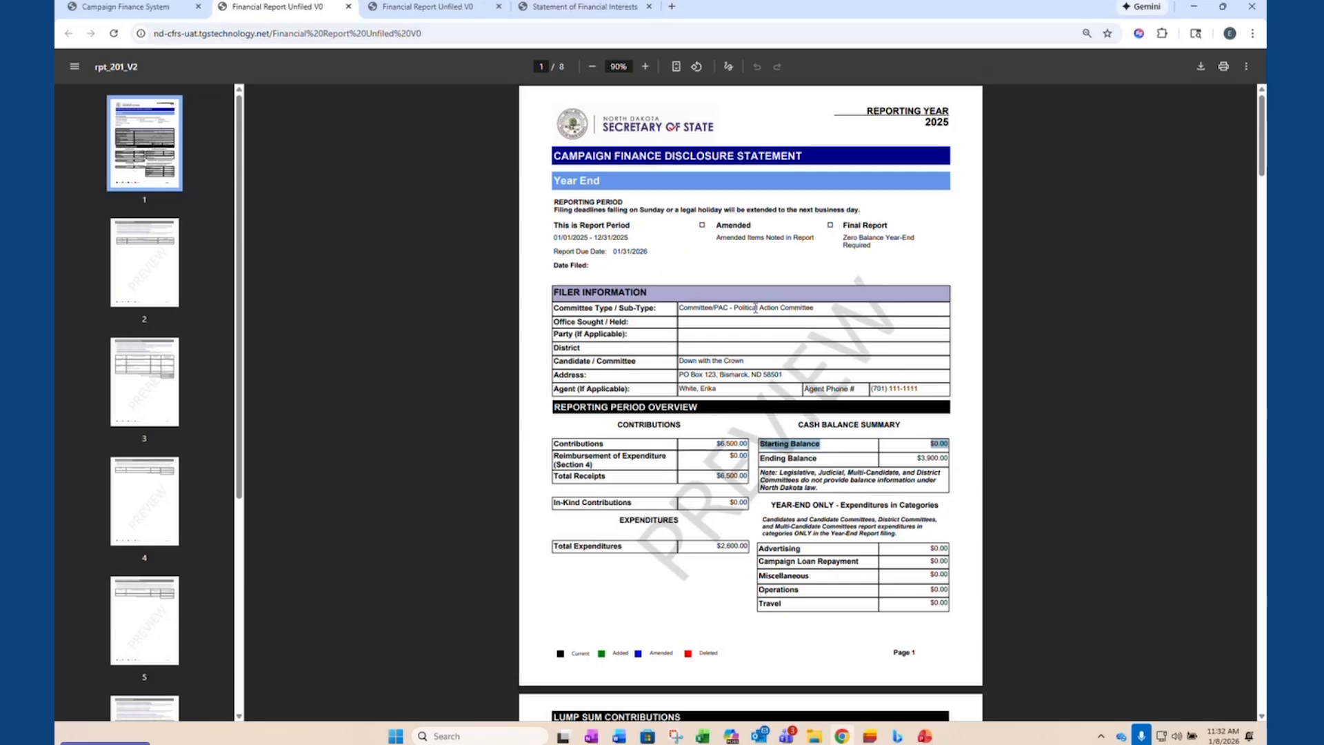
mouse_move(156, 8)
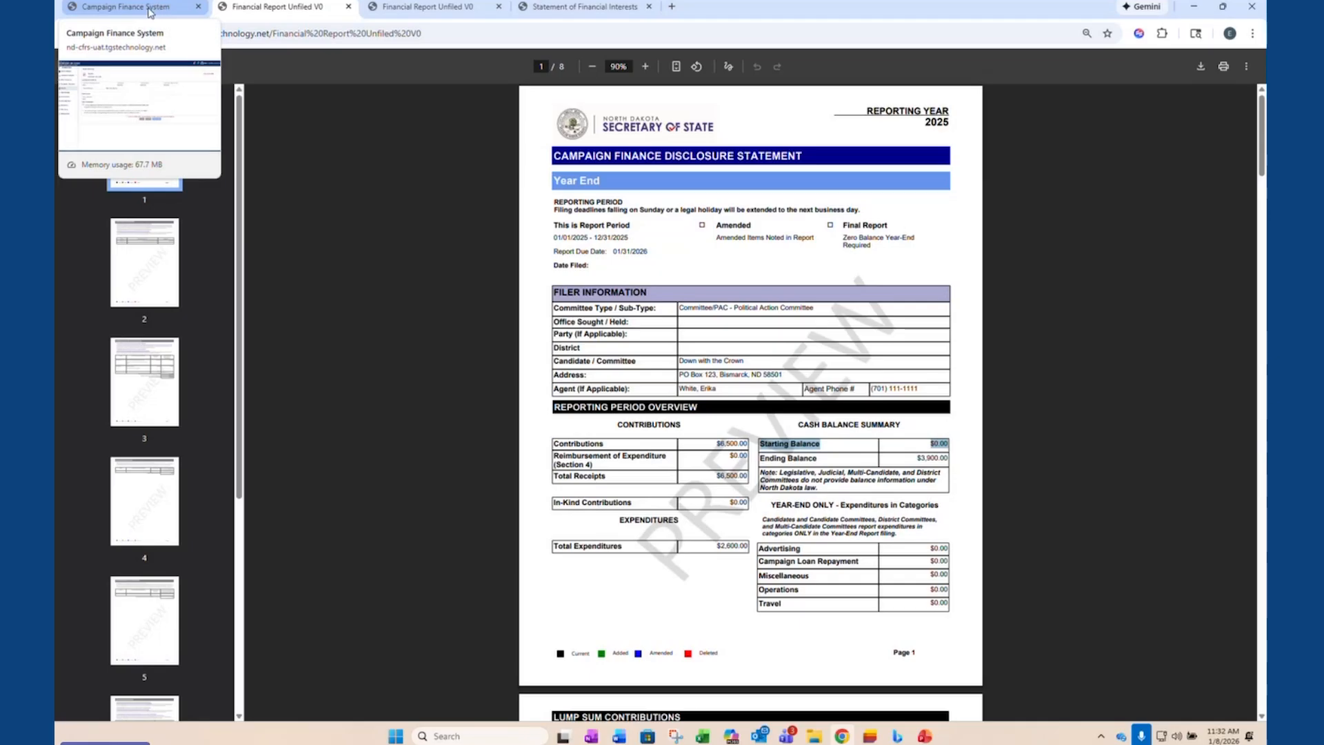
left_click(149, 8)
- Enter a start balance of $0.00 and an ending balance of $3,900.00 for the Year End report
left_click(334, 264)
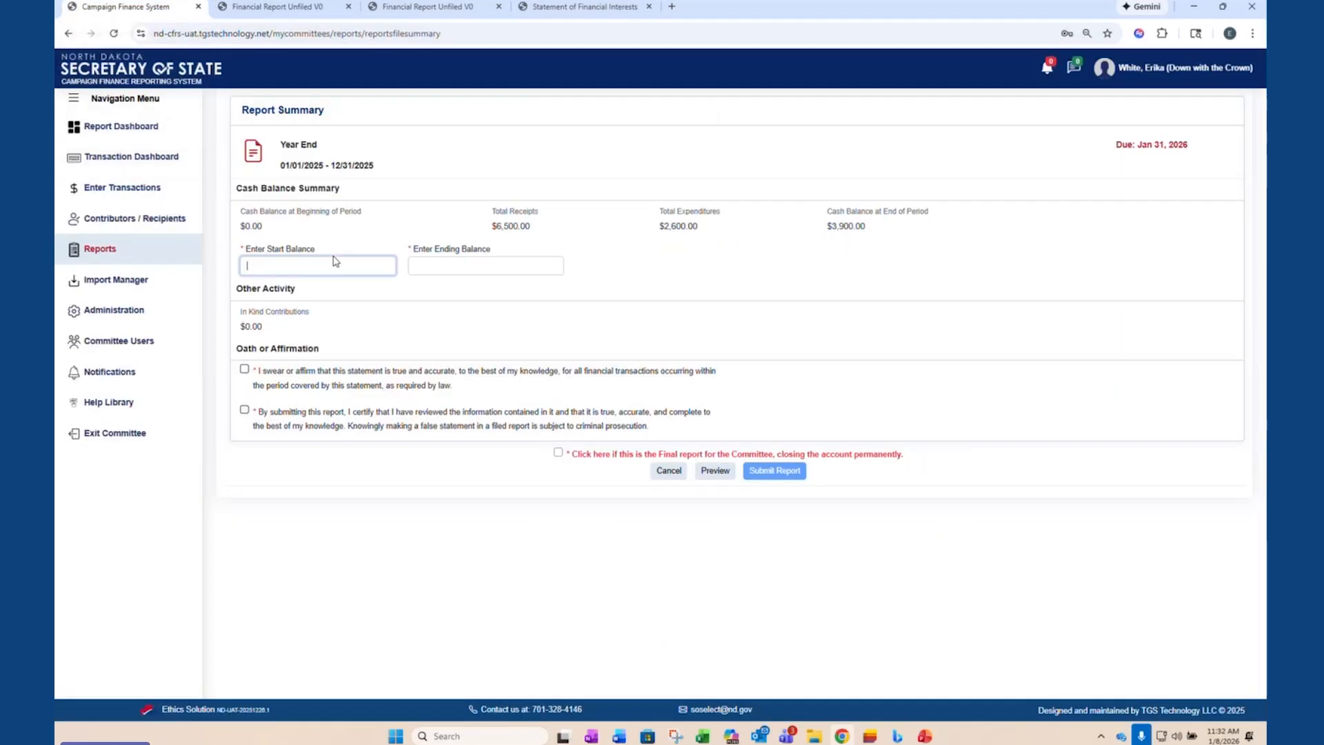
type("0")
key("Tab")
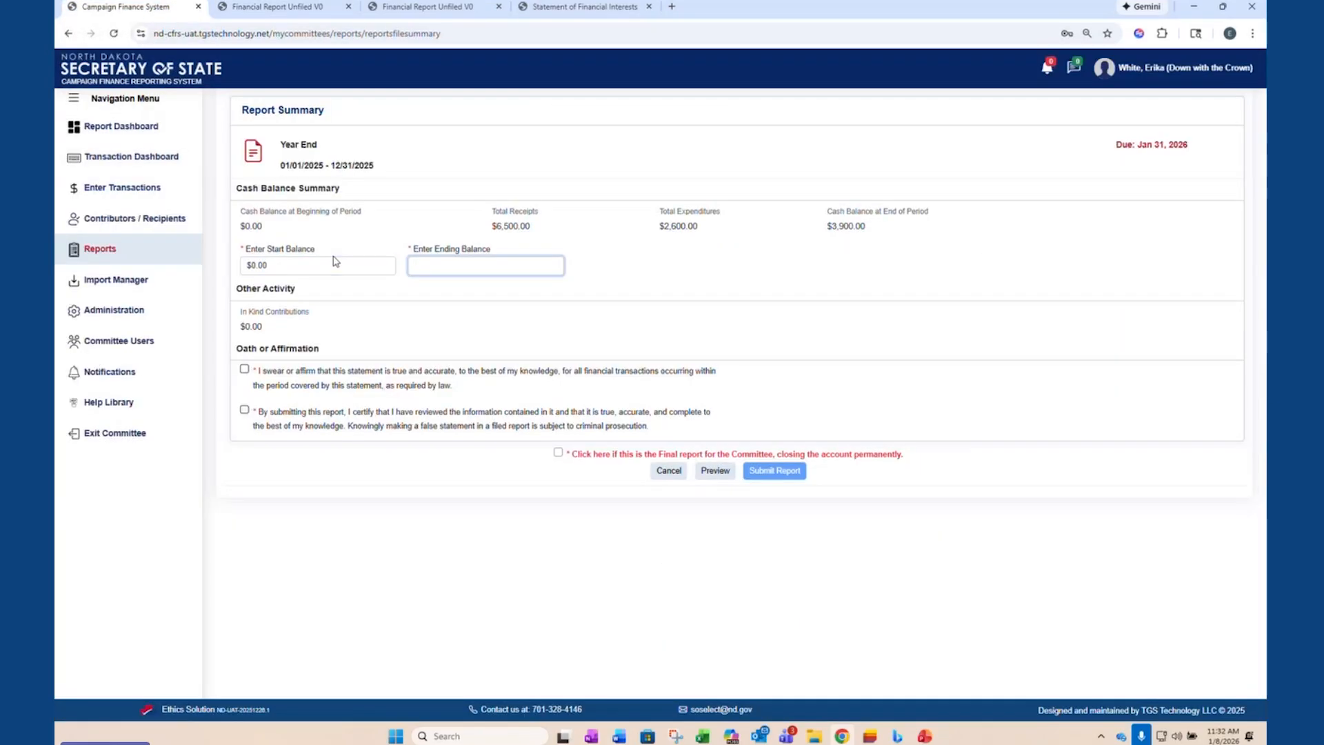
type("3900.00")
left_click(334, 346)
- Accept both oath or affirmation statements and submit the Year End report without marking it as final
left_click(244, 371)
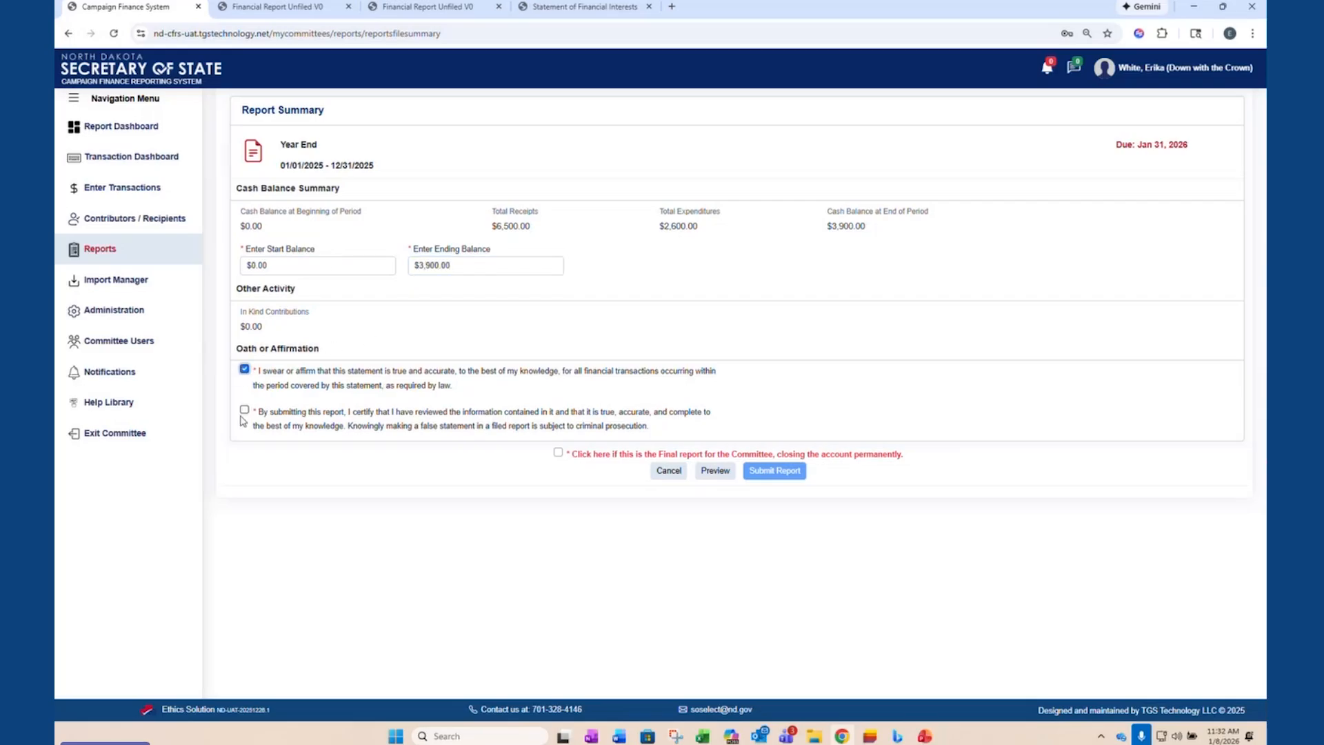
left_click(244, 410)
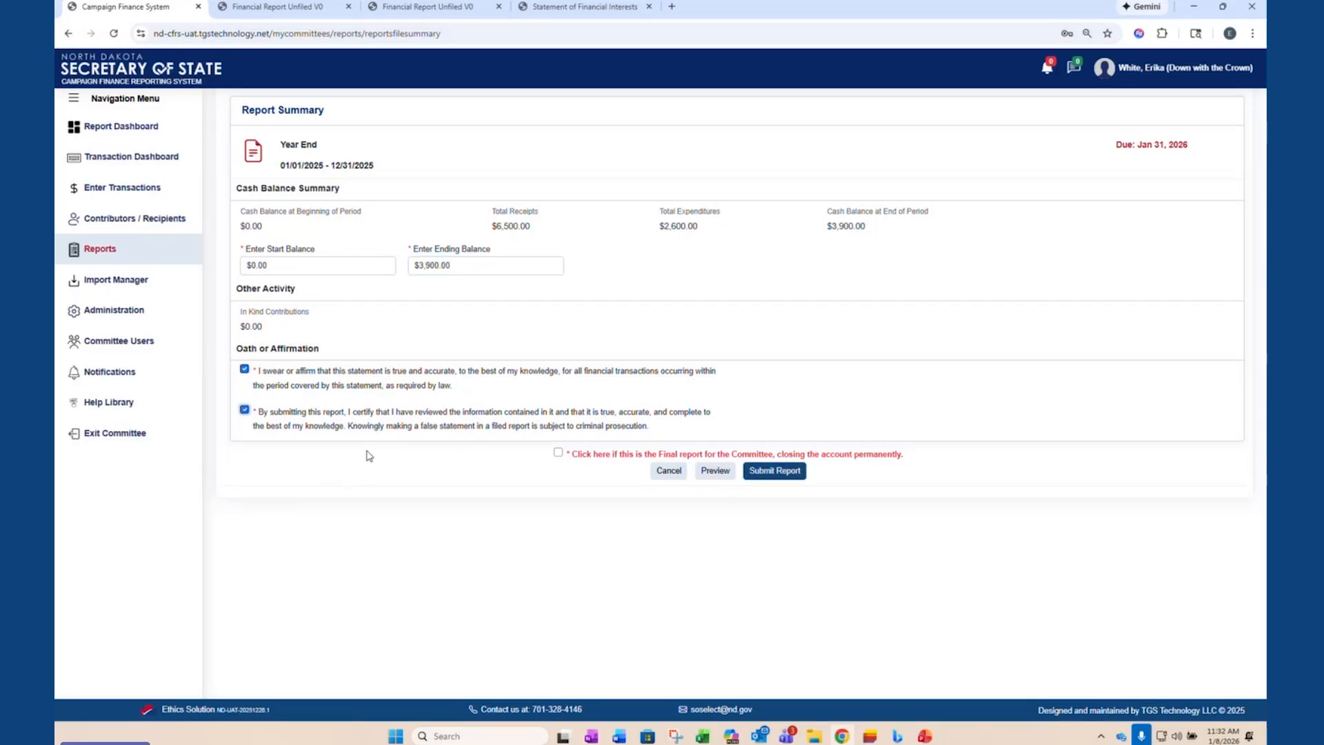
left_click(774, 471)
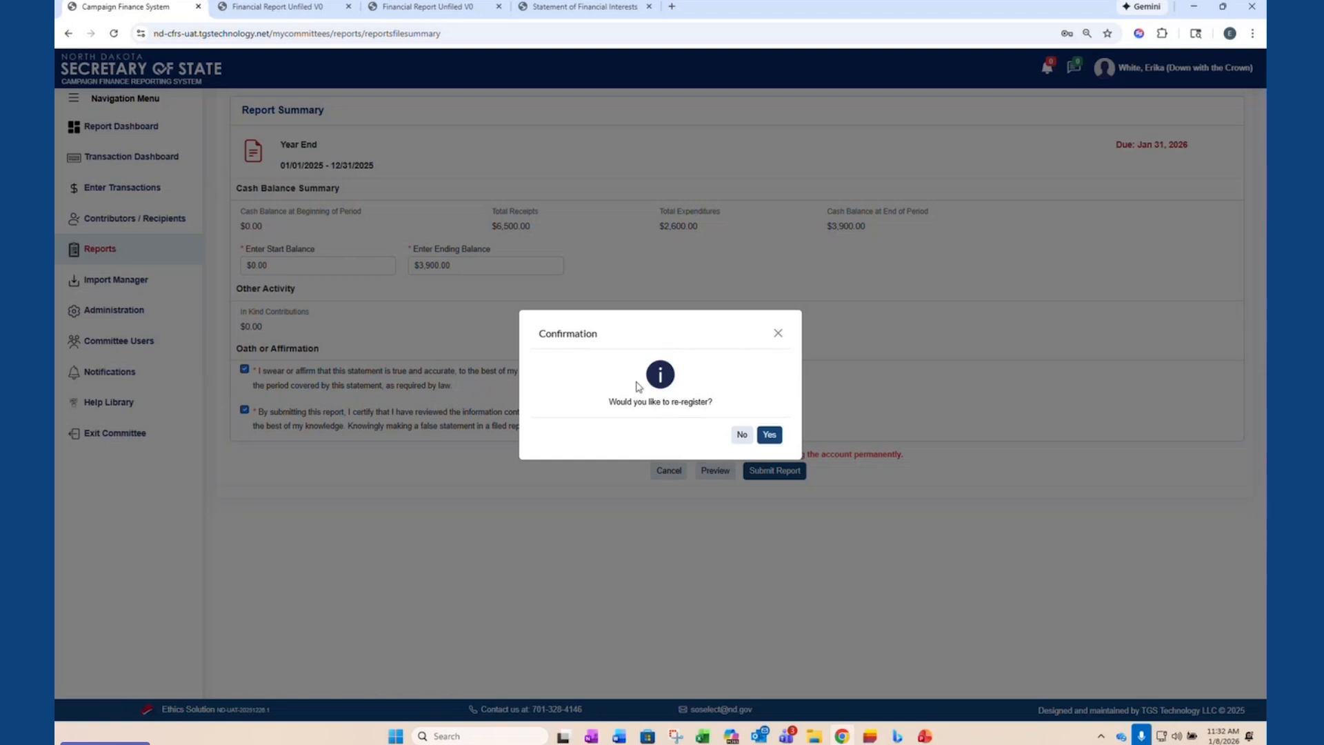
- Re-register the committee for registration year 2026, keeping the existing committee and agent information, and proceed to the review
left_click(773, 433)
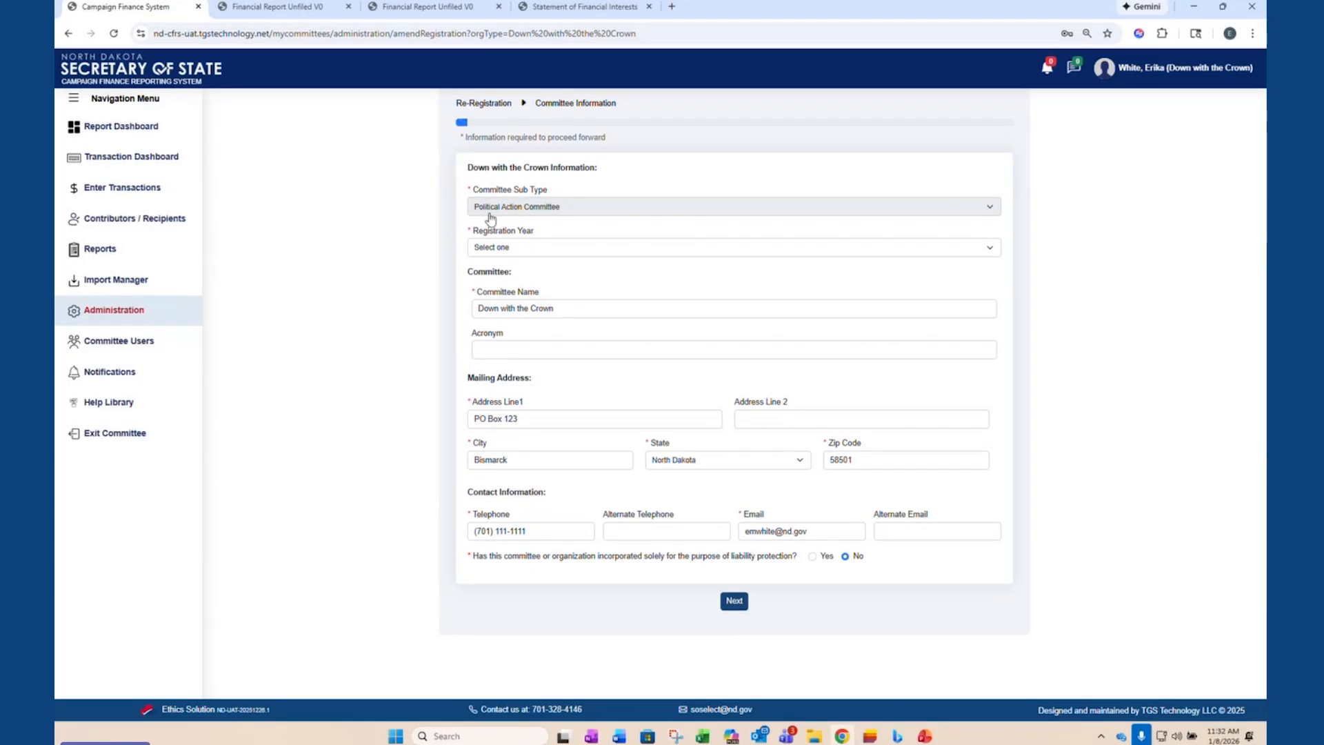
left_click(546, 249)
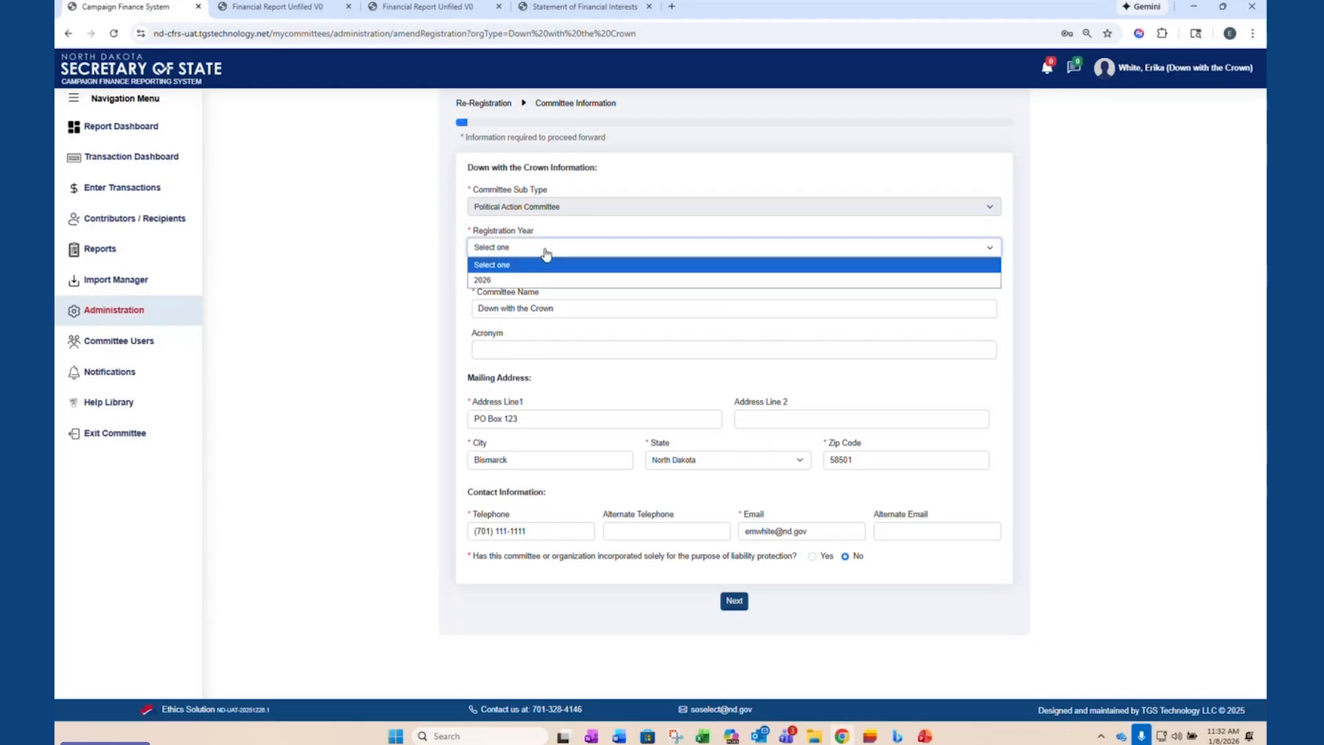
left_click(527, 253)
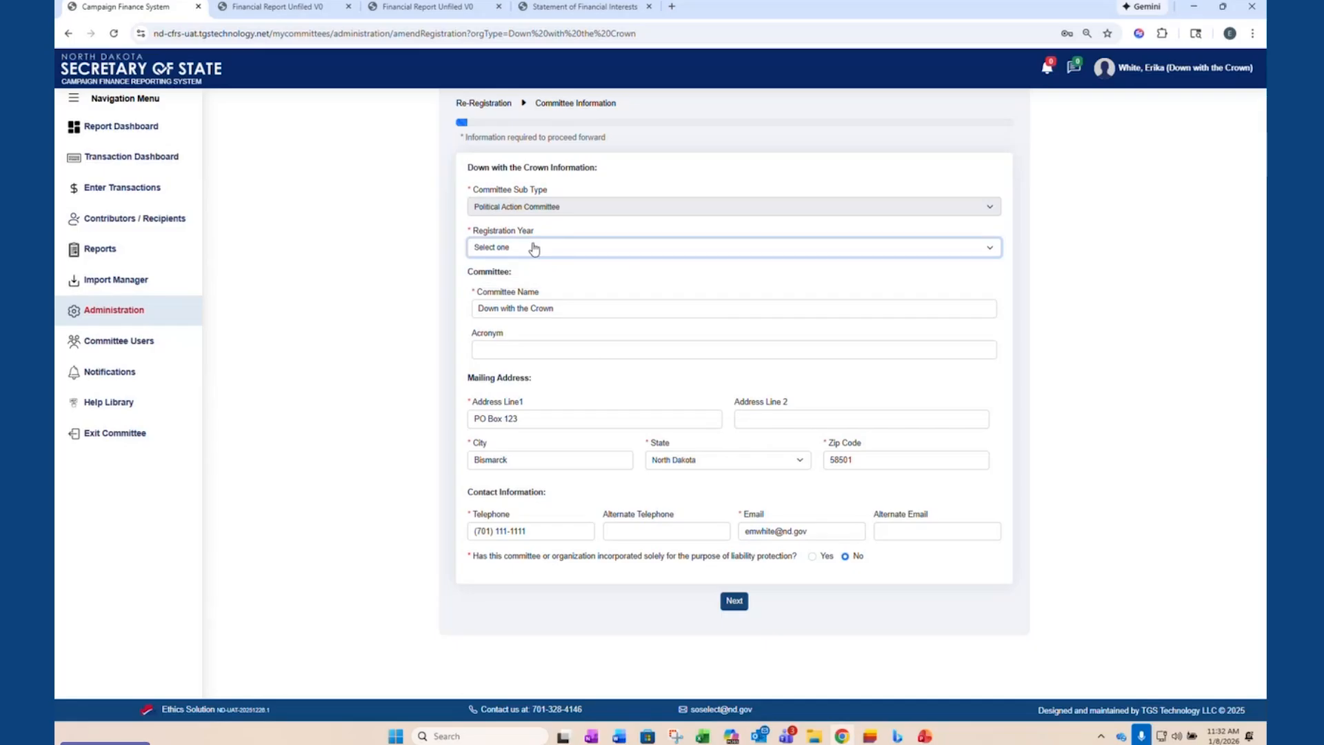
left_click(515, 254)
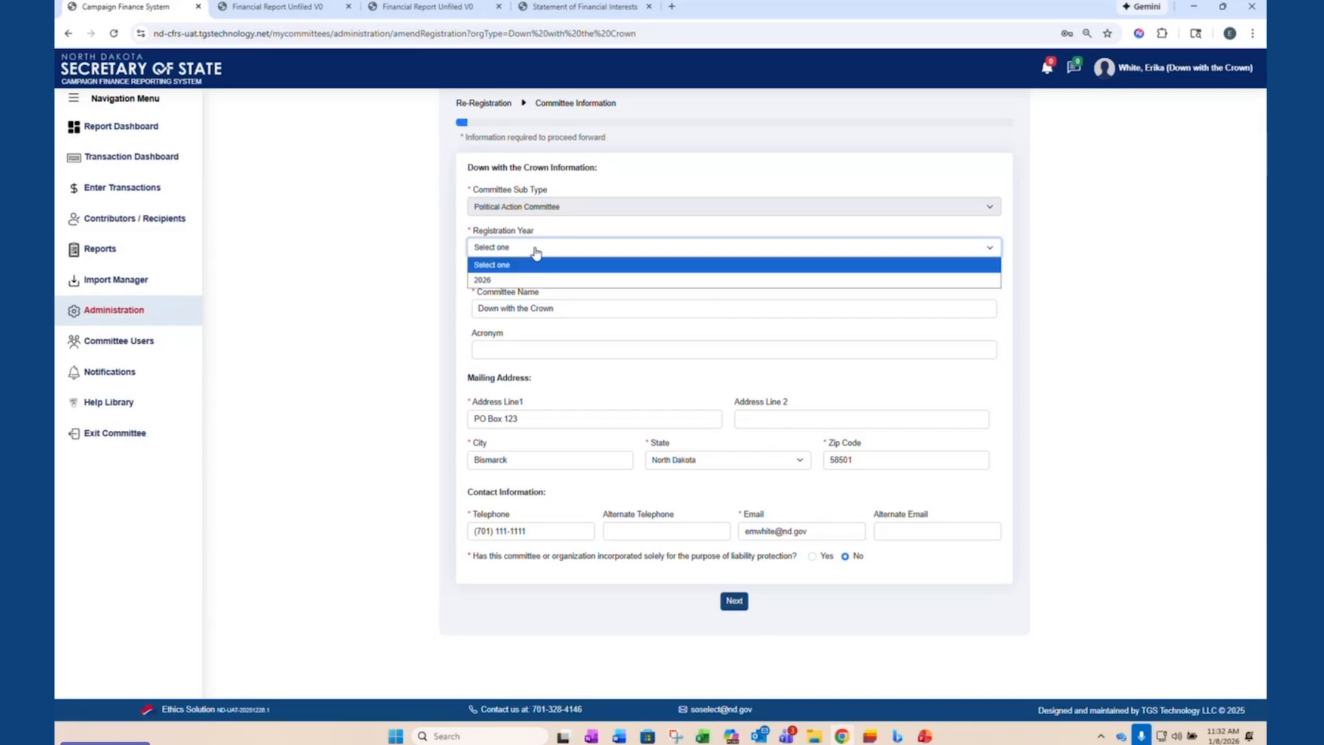
left_click(485, 281)
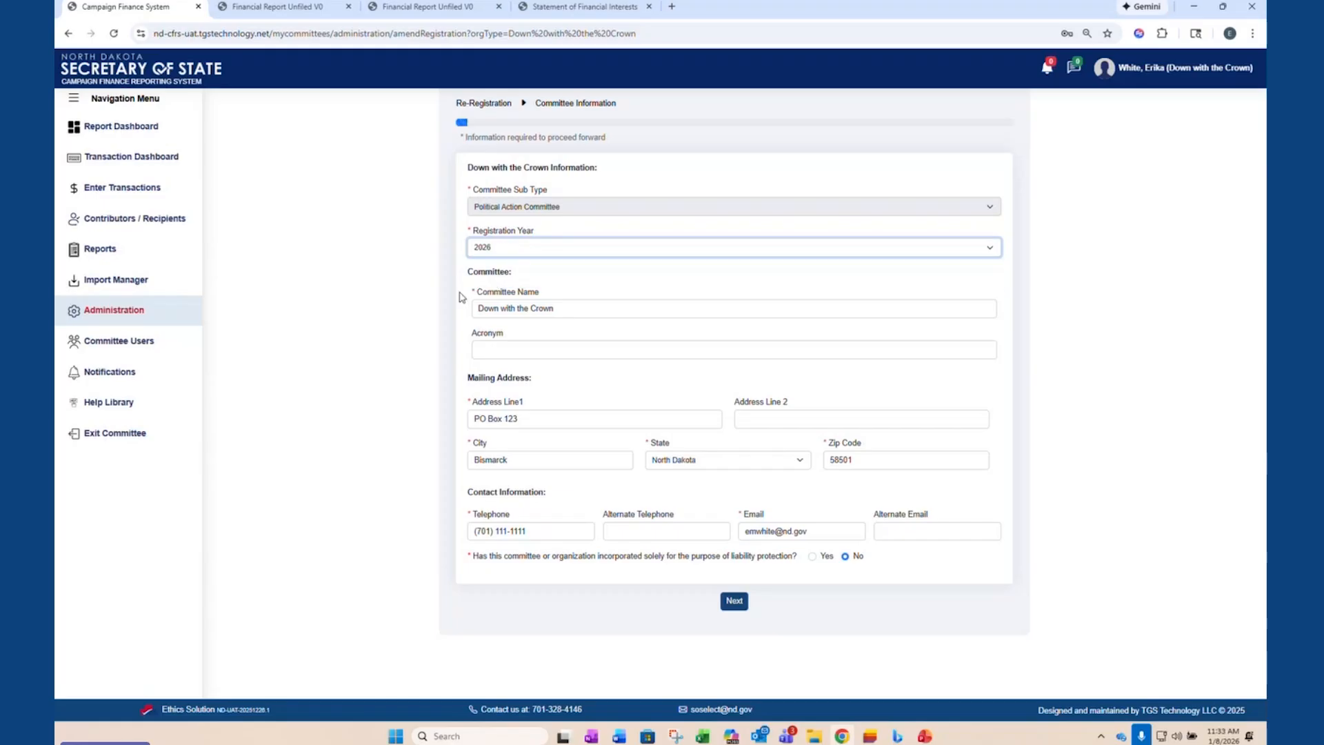
left_click(735, 601)
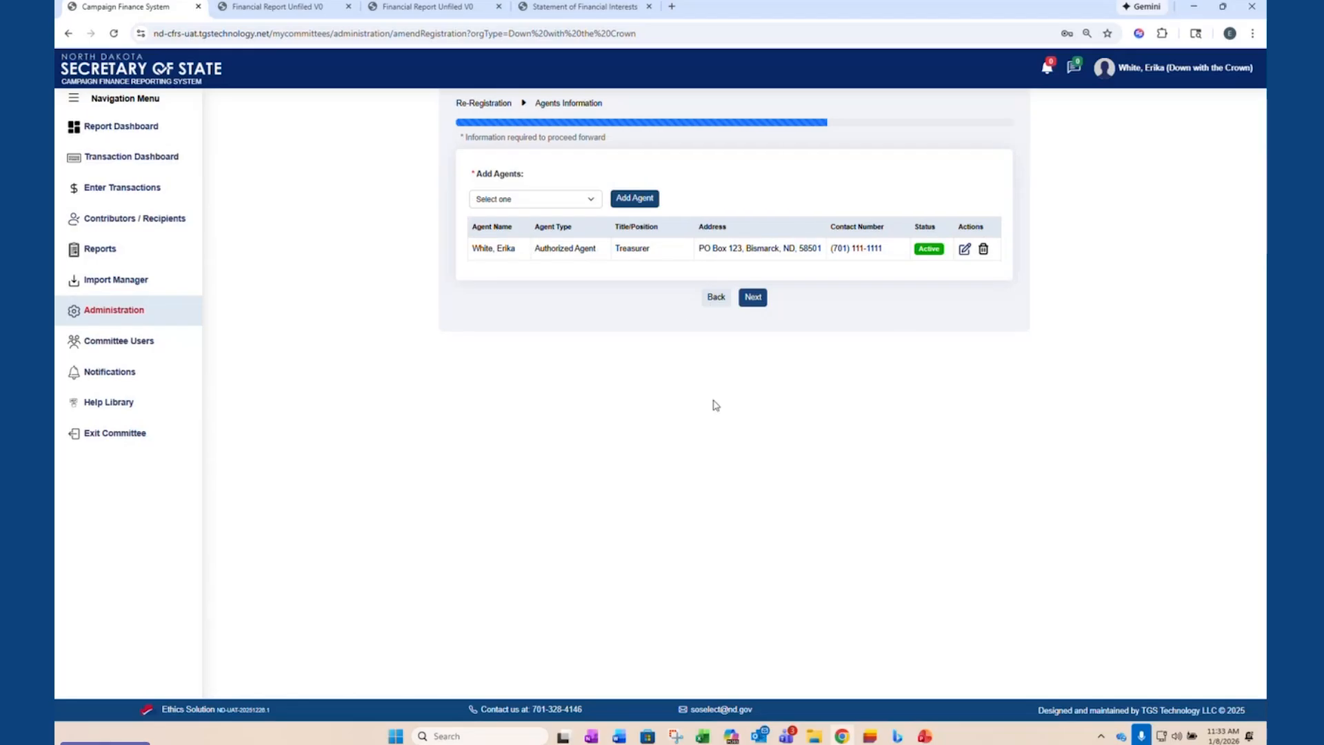
left_click(753, 298)
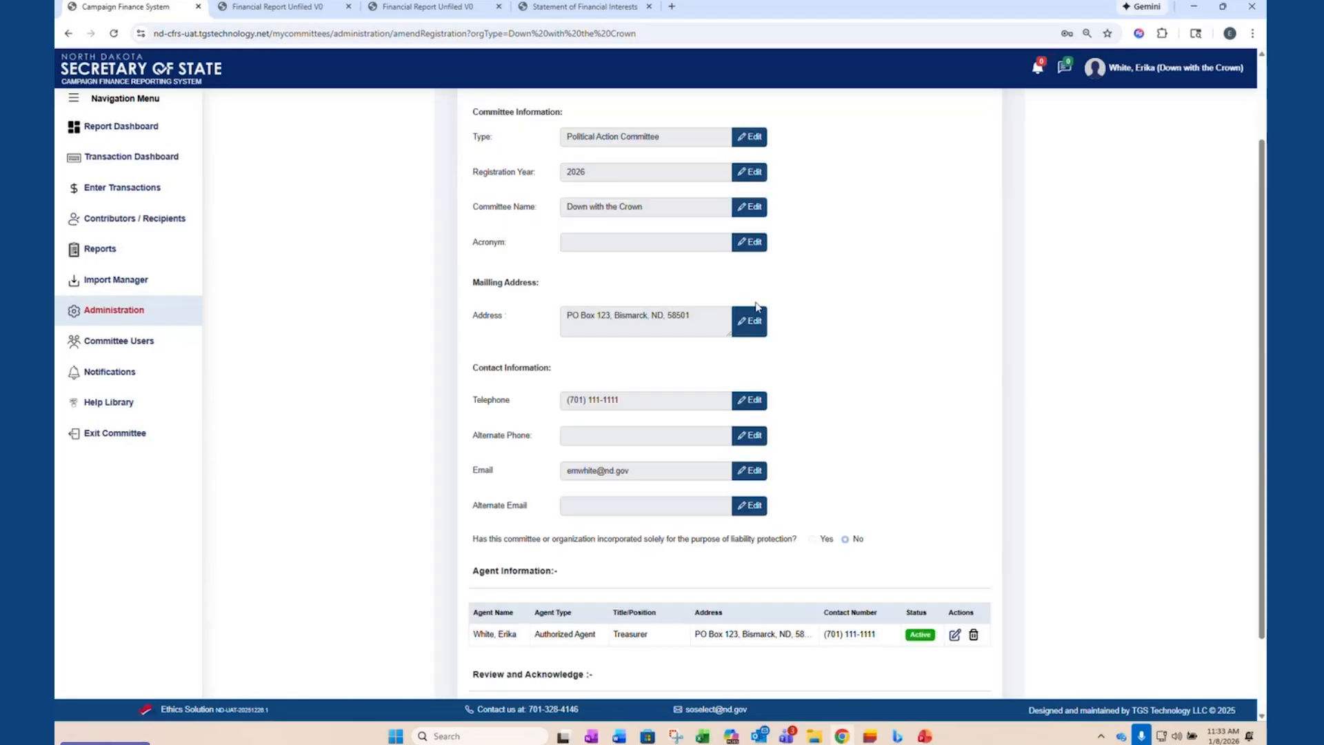
- Acknowledge the information's accuracy, accept the use of the user profile information, and submit and confirm the re-registration
scroll(765, 241, "down", 2)
left_click(477, 609)
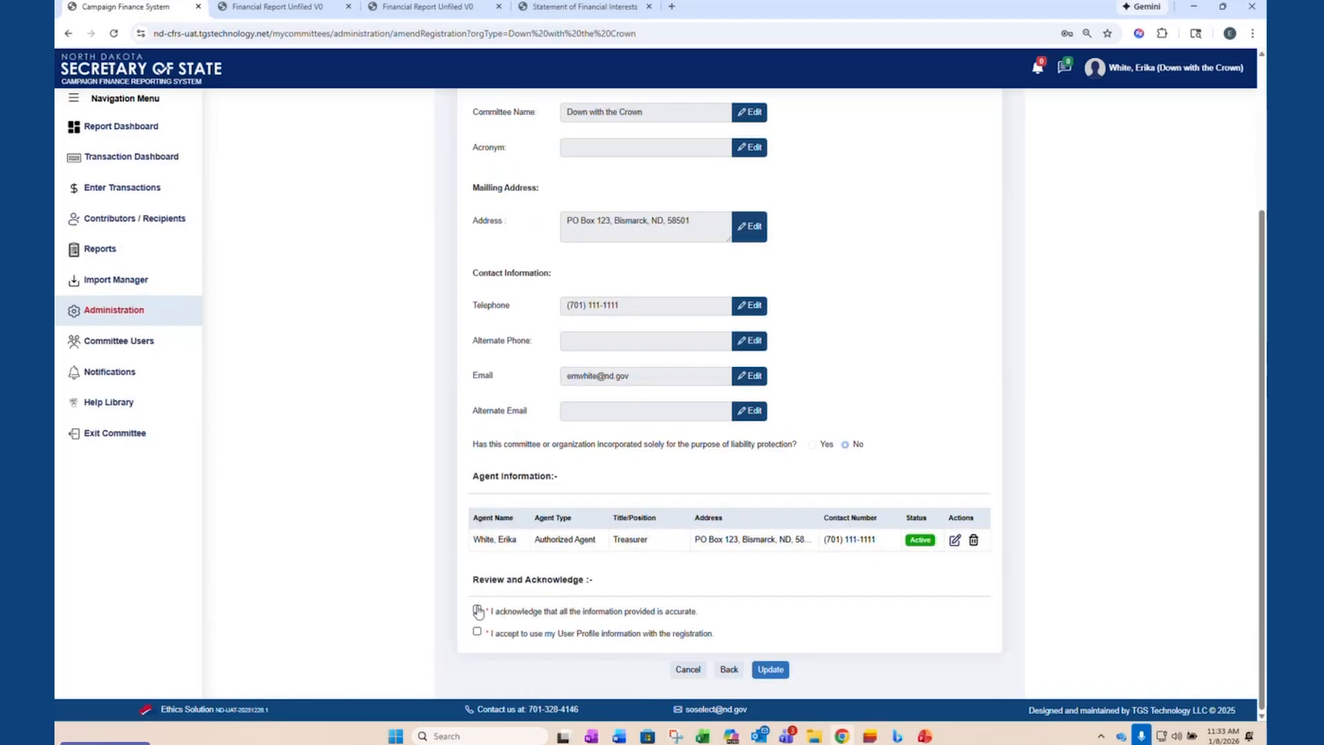
left_click(476, 632)
left_click(754, 667)
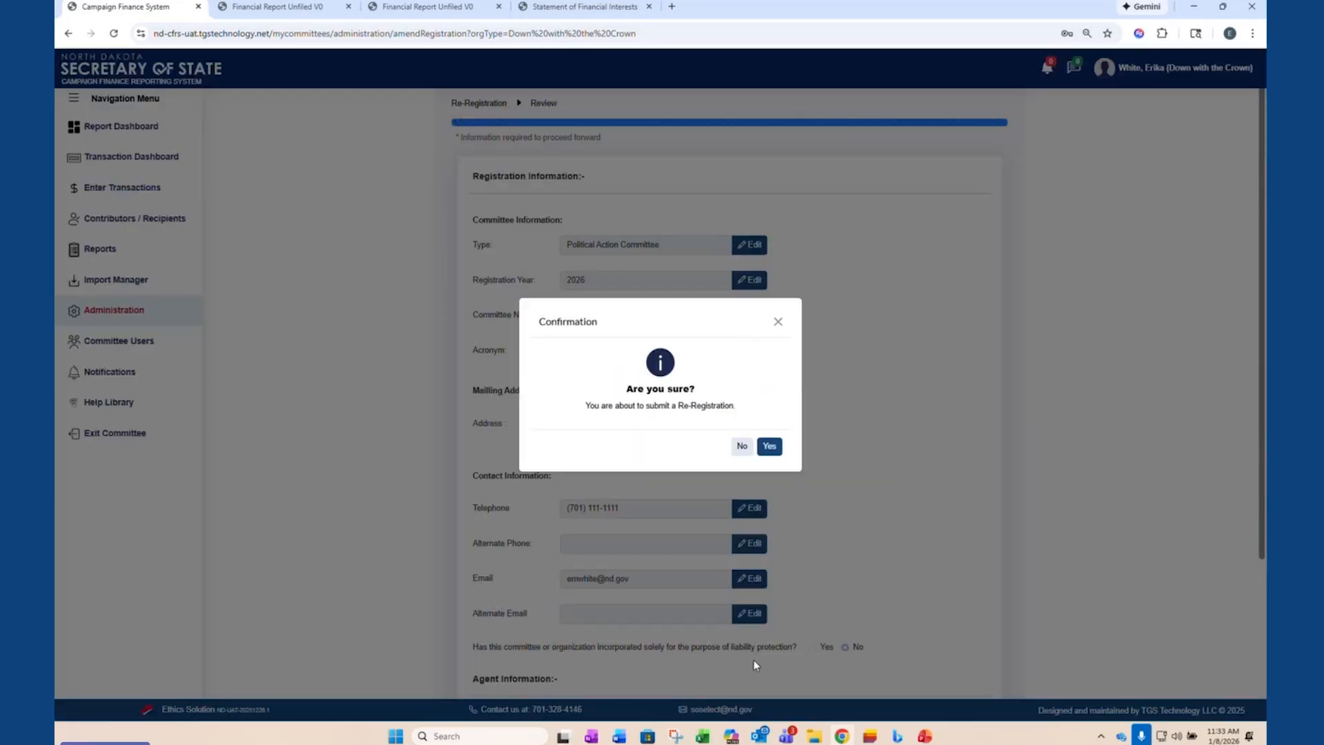
left_click(772, 450)
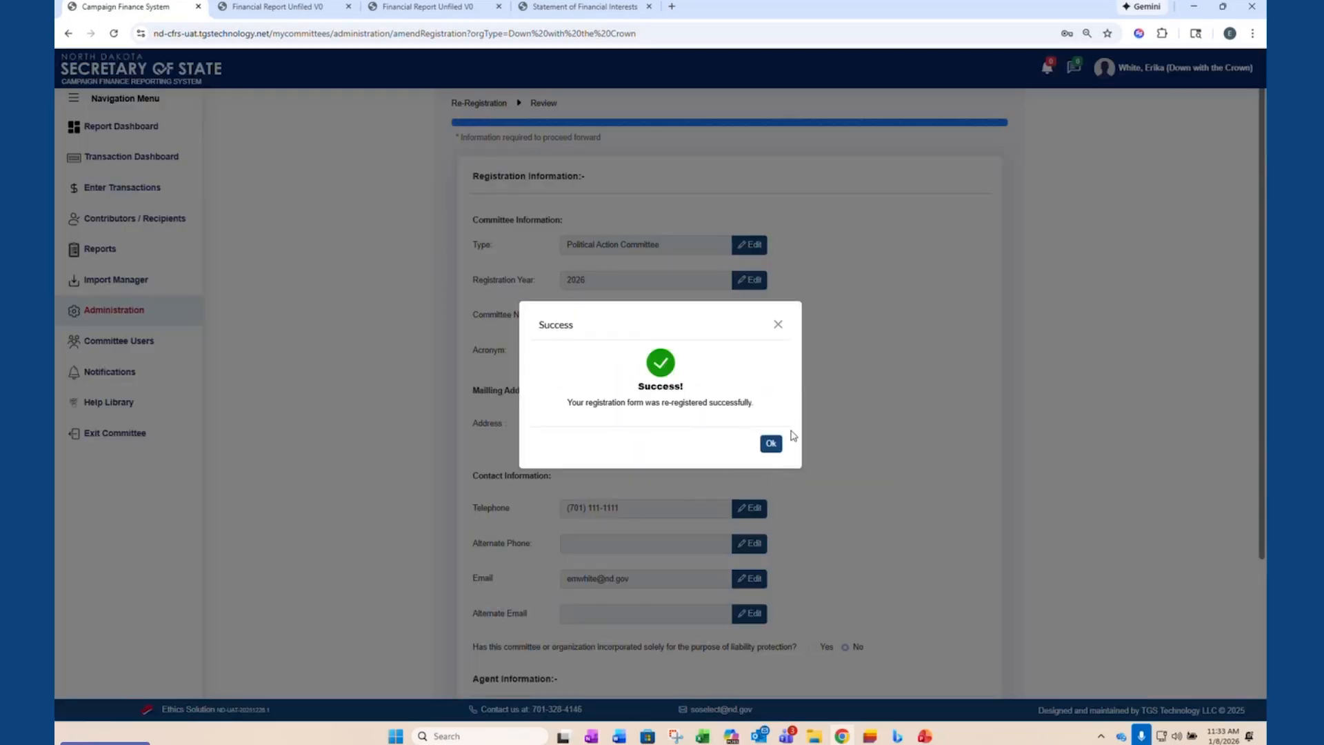
left_click(769, 441)
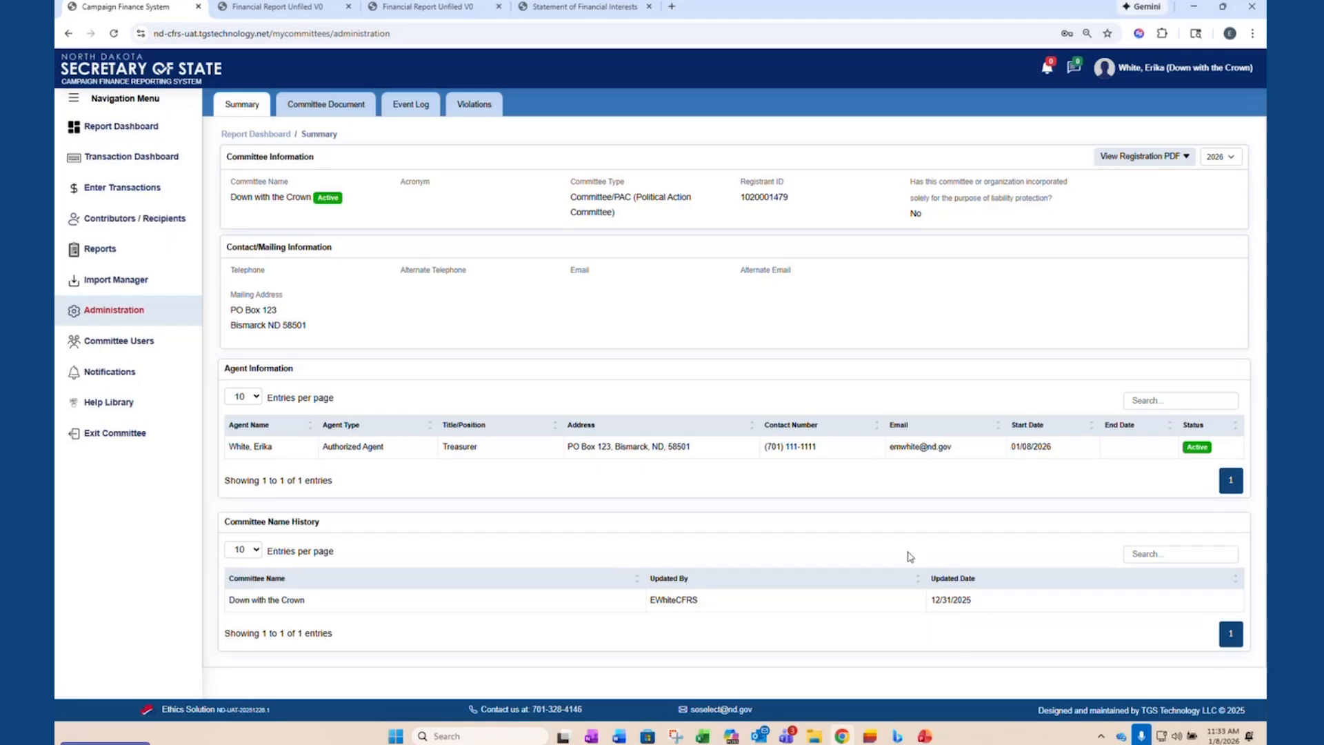
- Check which registration years the committee summary offers, keeping 2026, and view the committee's documents
left_click(1230, 158)
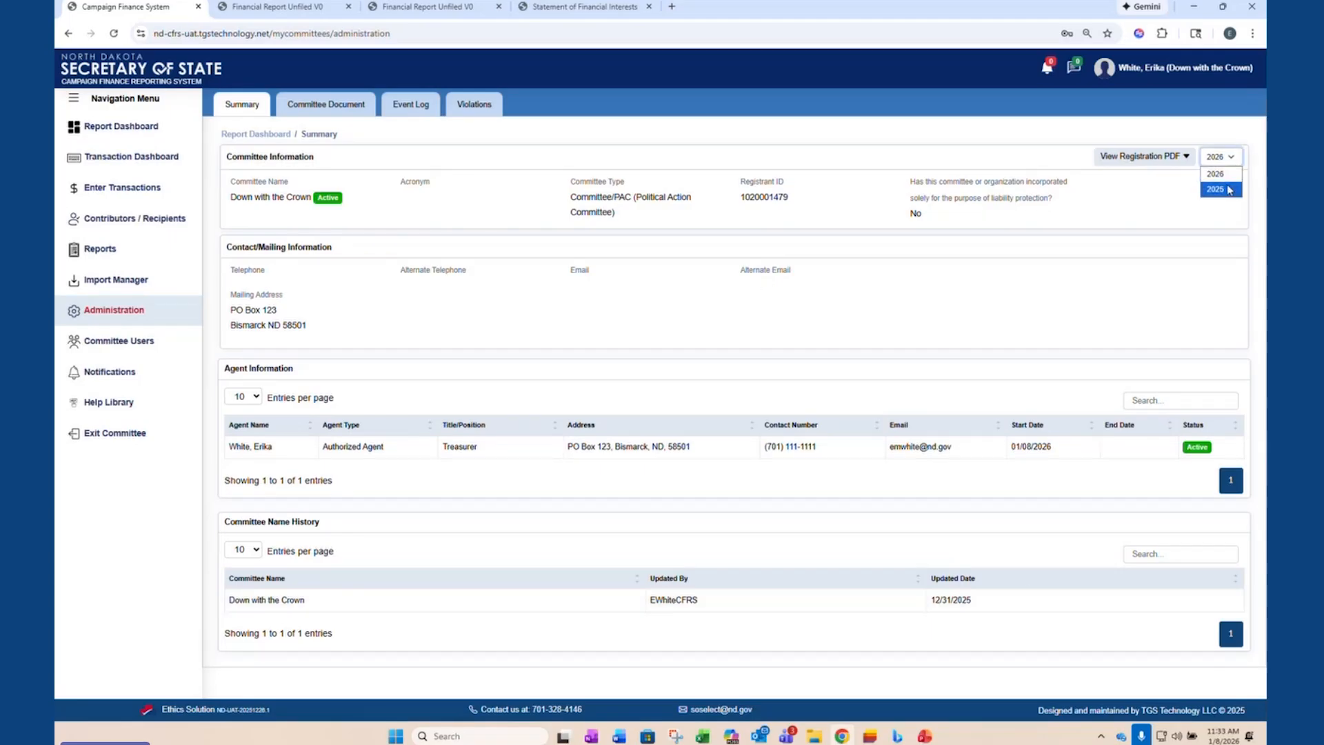
left_click(1192, 295)
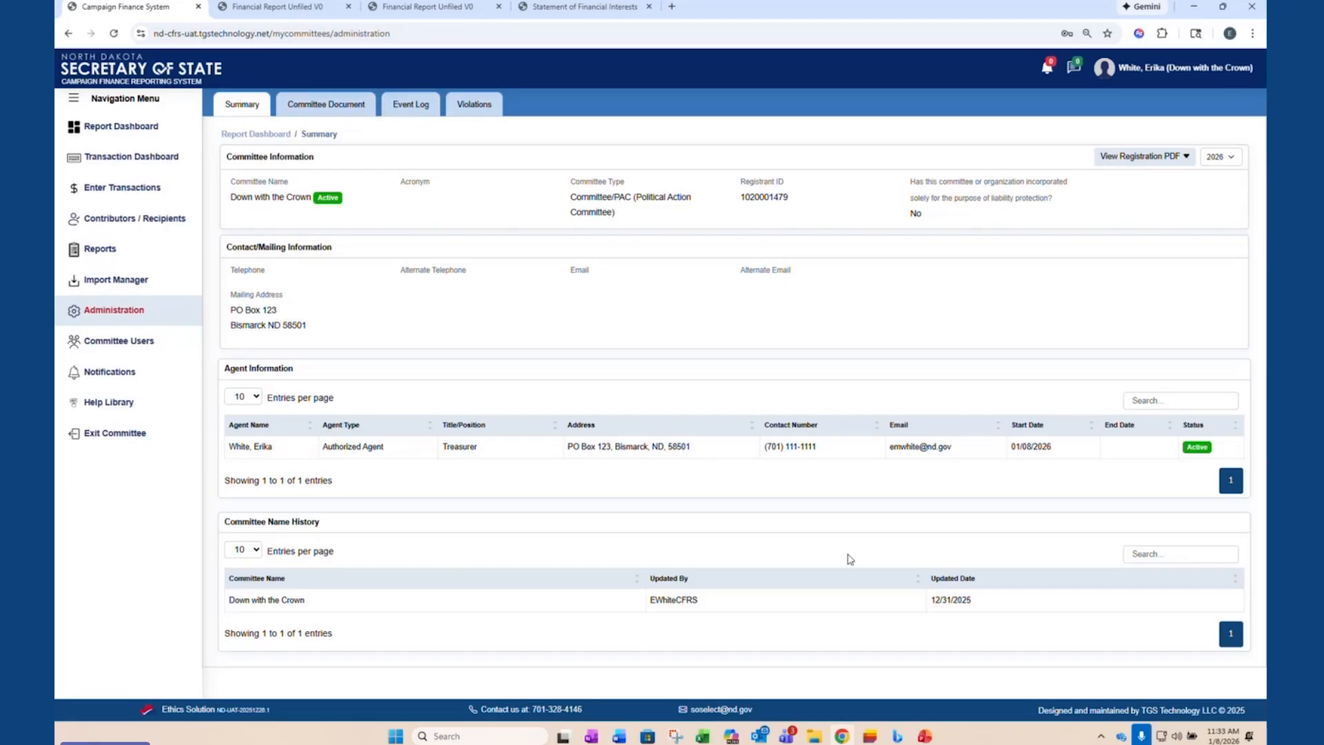
left_click(321, 105)
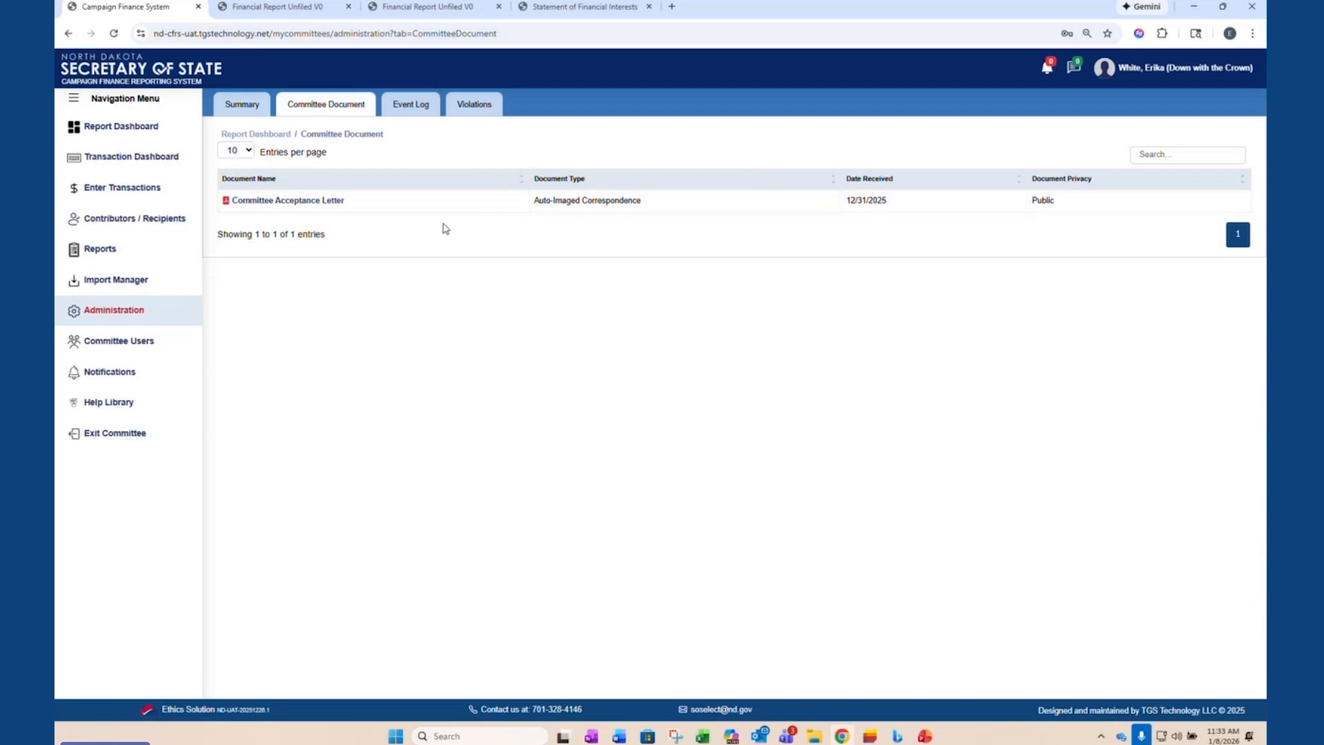
- Examine the event log's user login sessions and reporting activity, and check the committee's violations before returning to the summary
left_click(411, 105)
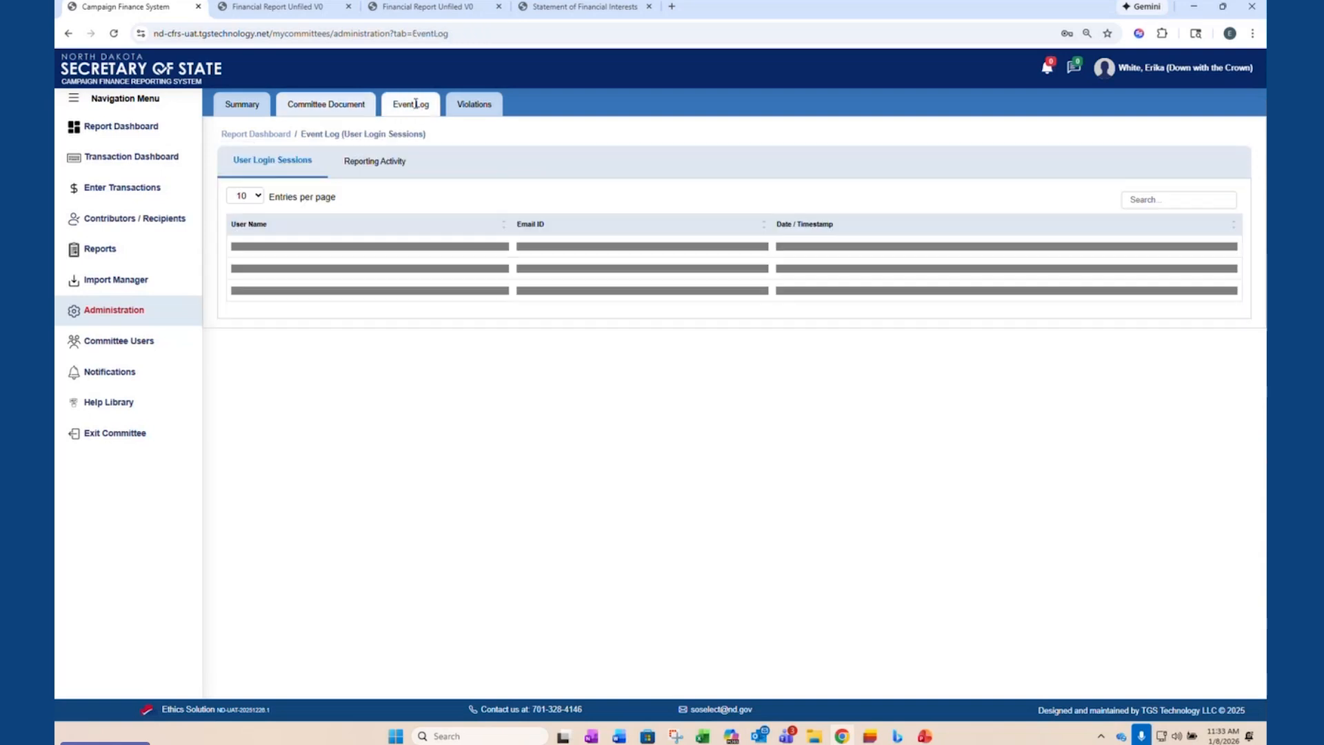
left_click(379, 171)
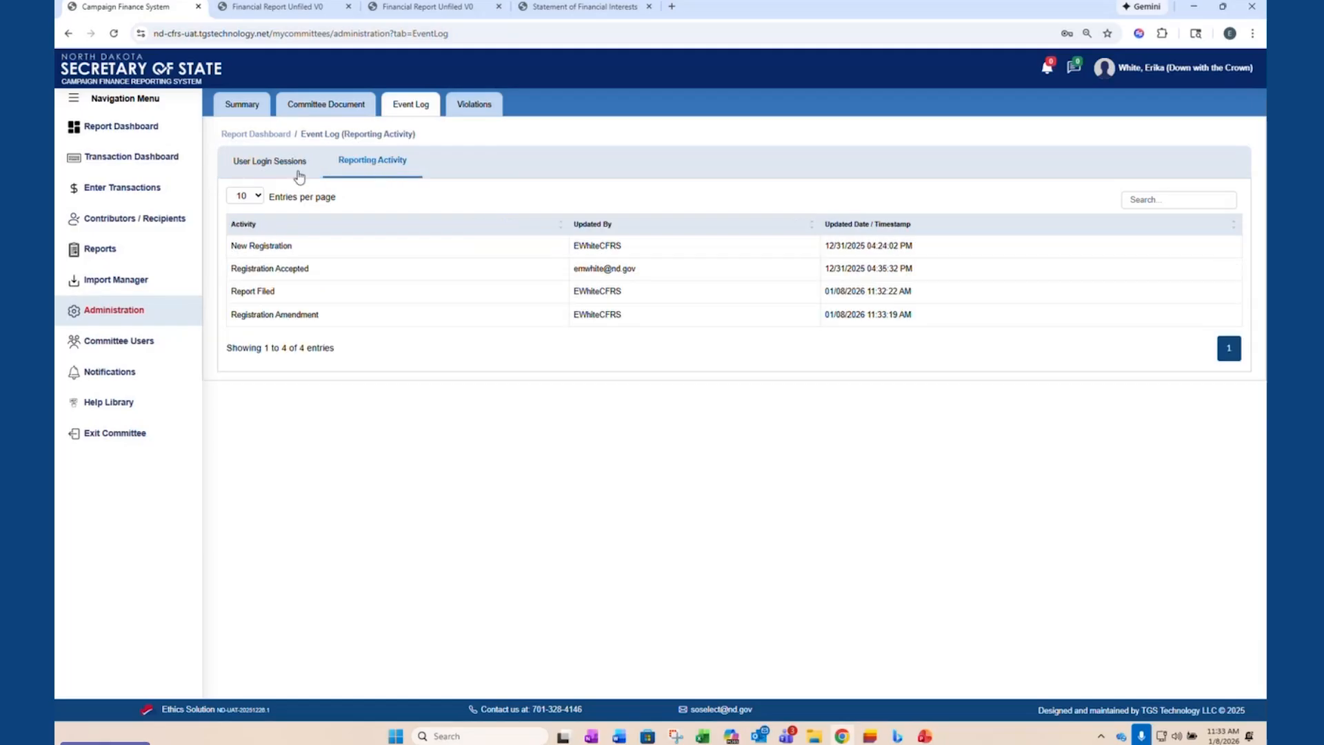
left_click(258, 165)
left_click(366, 169)
left_click(282, 169)
left_click(474, 104)
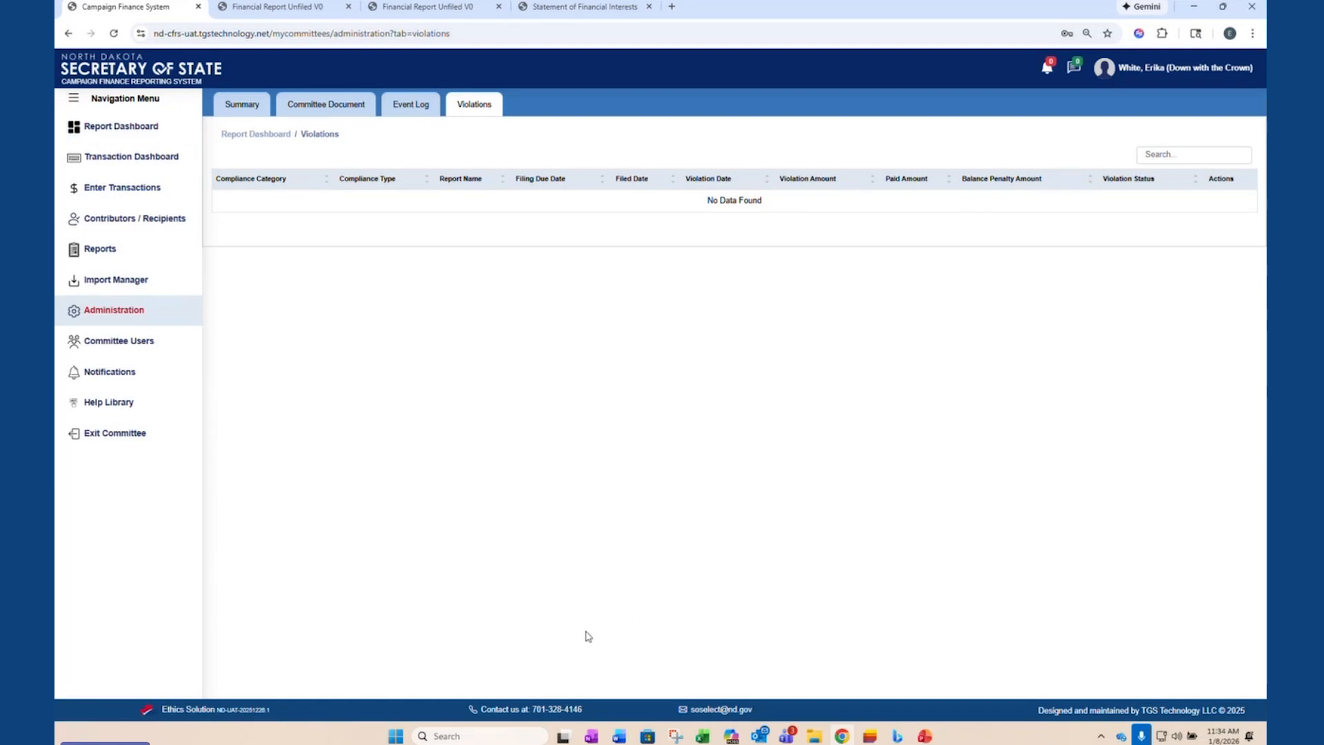
left_click(240, 109)
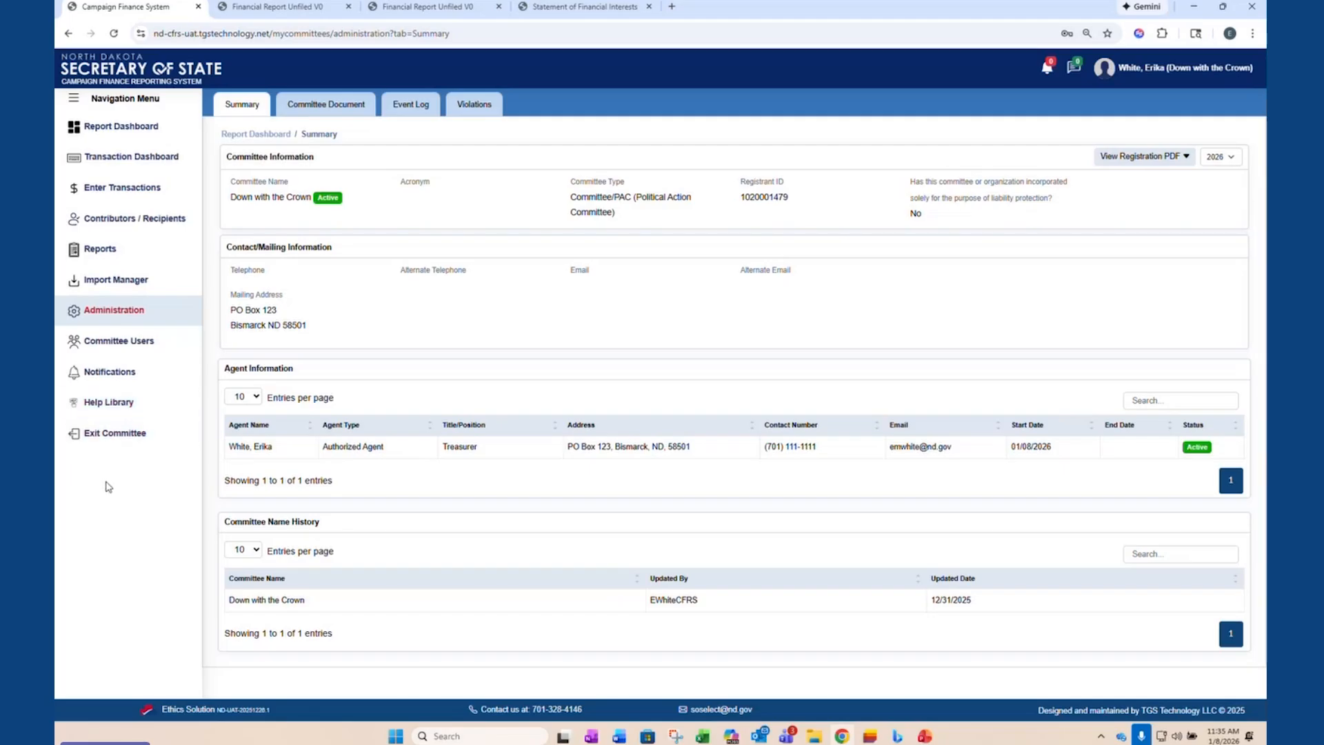
- Exit the committee and search the existing committees available for access requests by the committee name Washington
left_click(113, 442)
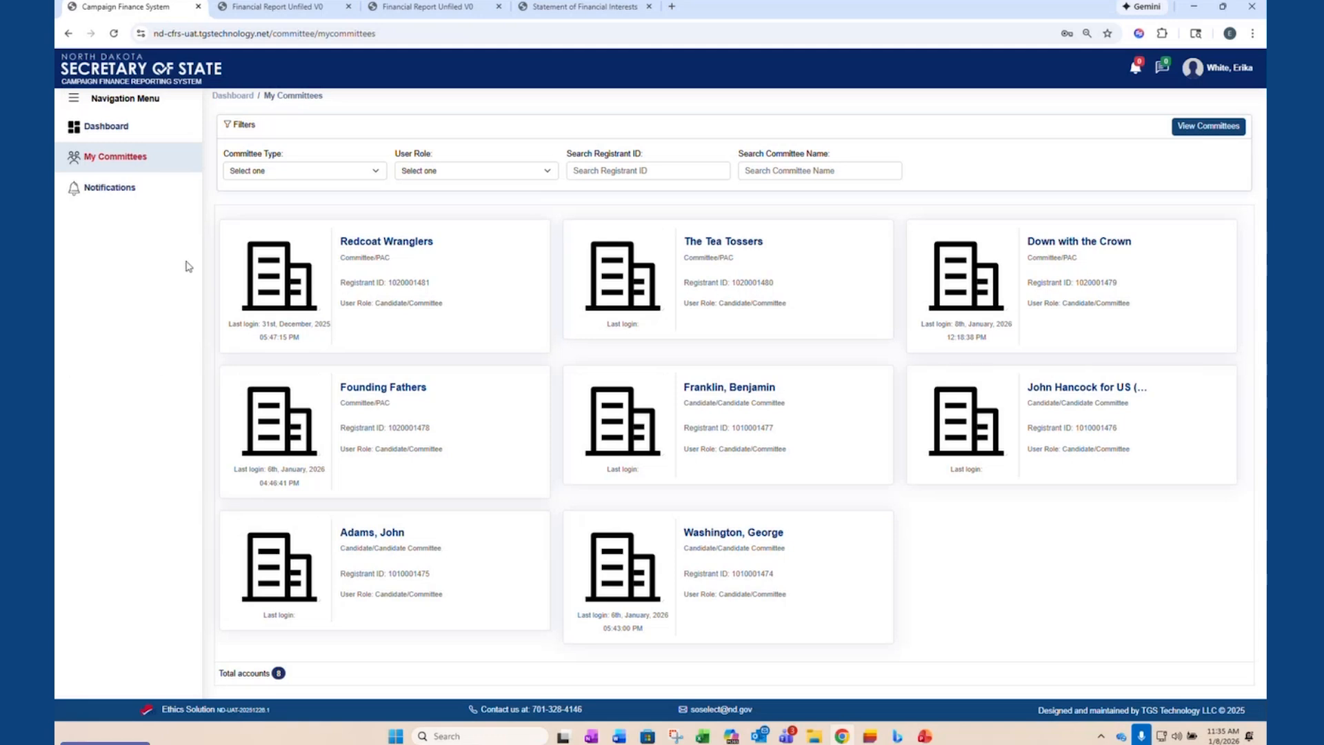
left_click(102, 129)
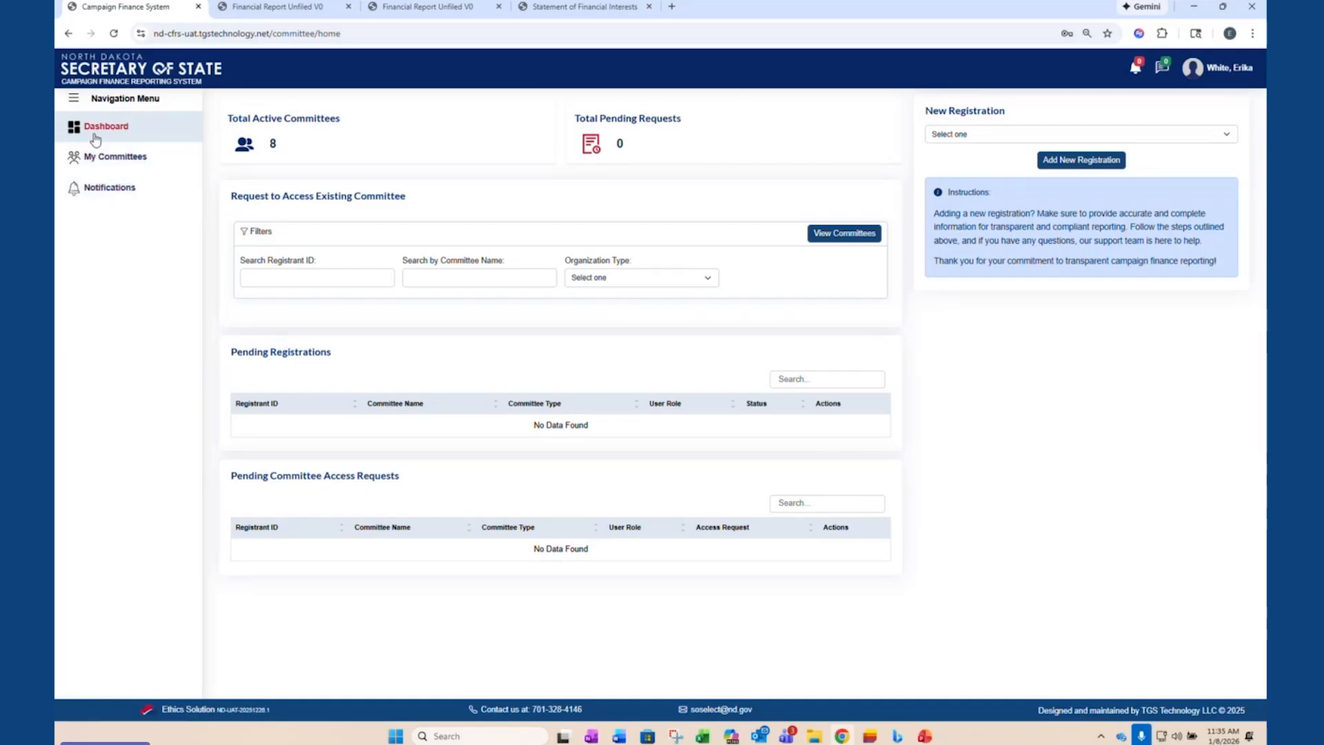
left_click(461, 279)
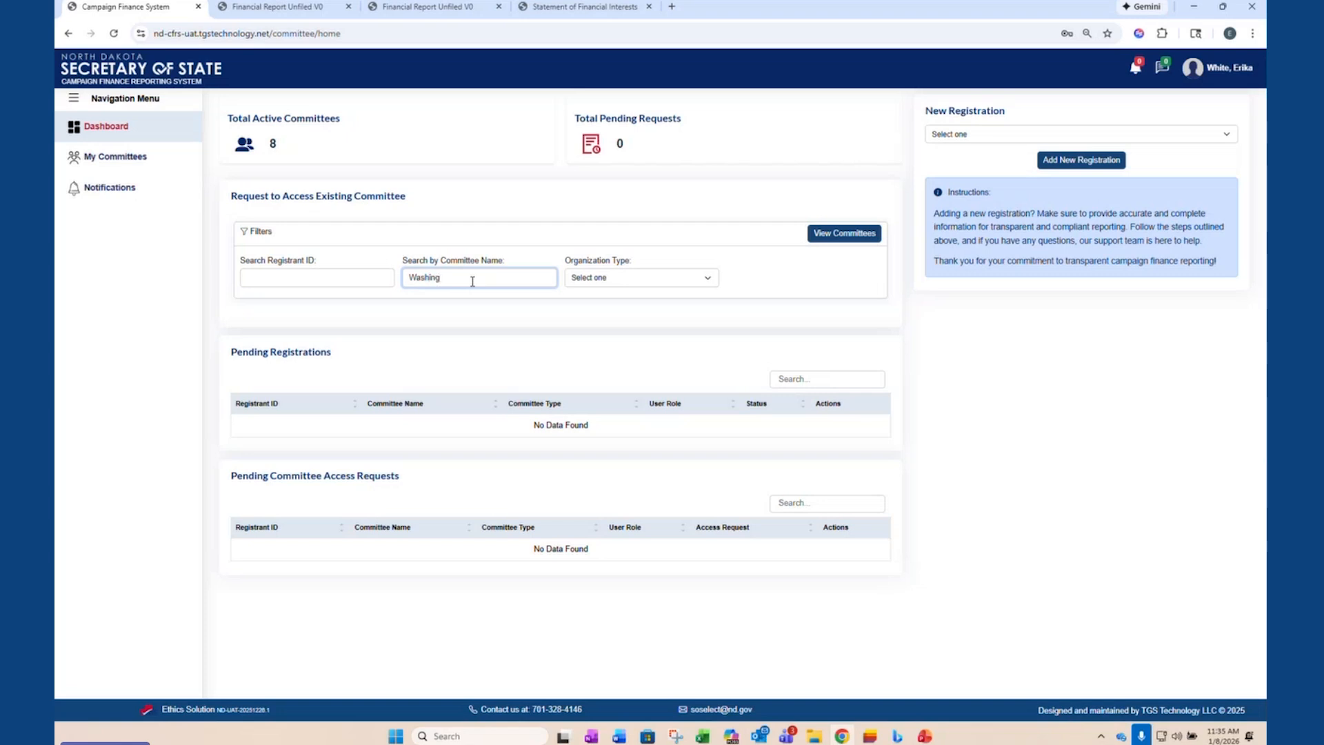
key("Return")
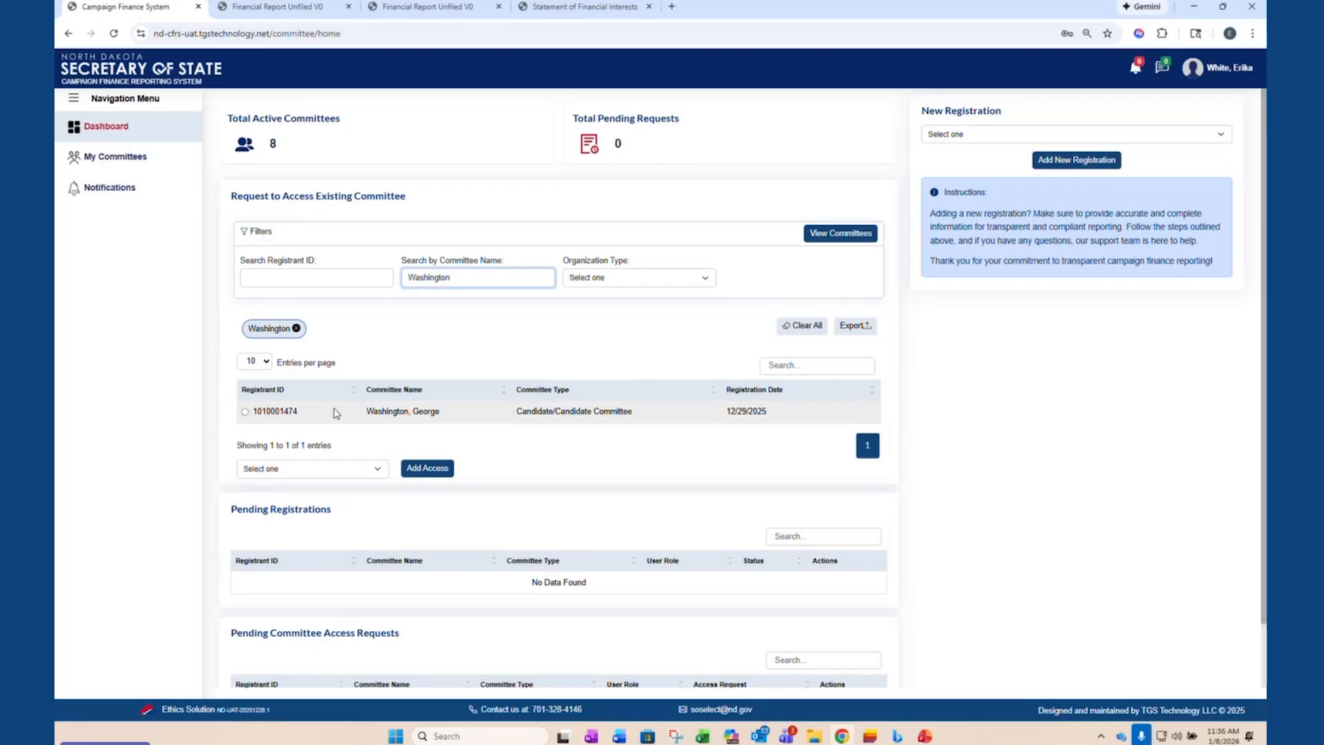
- Try to request access to the George Washington candidate committee with the Candidate/Committee role
left_click(245, 411)
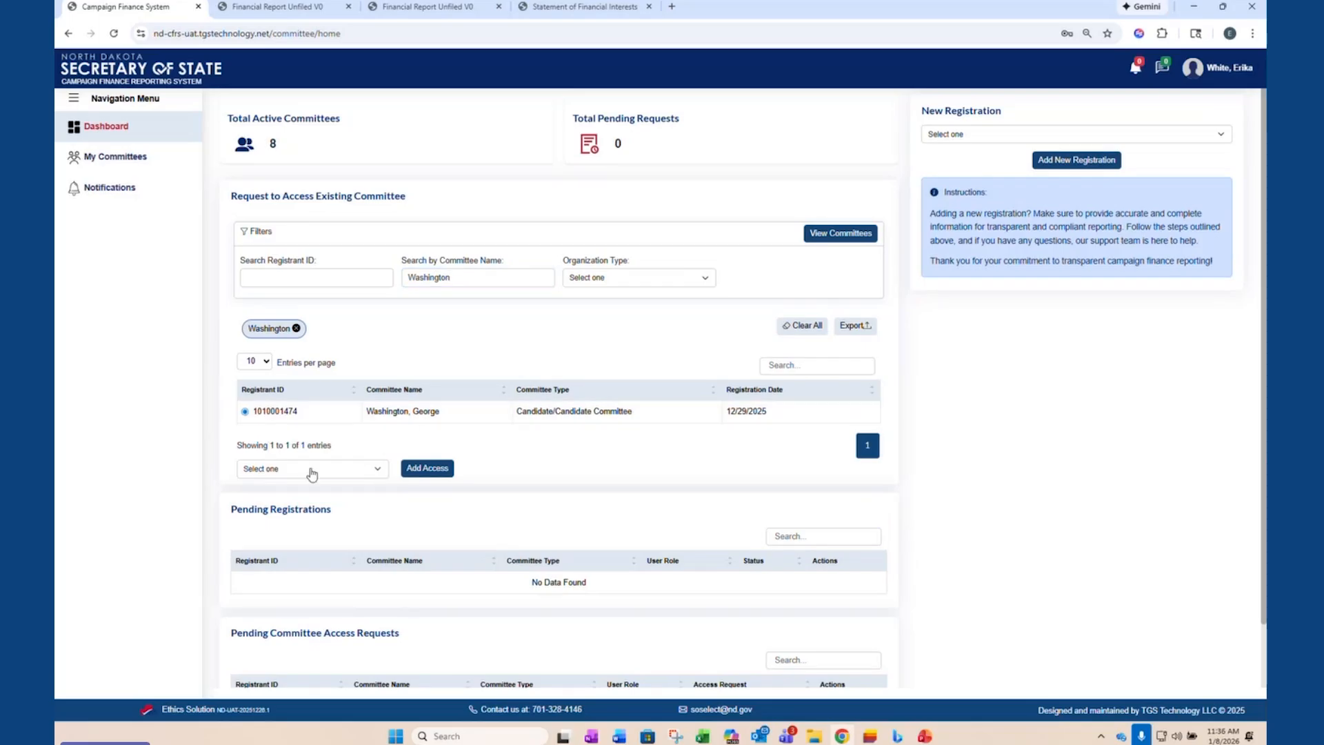
left_click(319, 469)
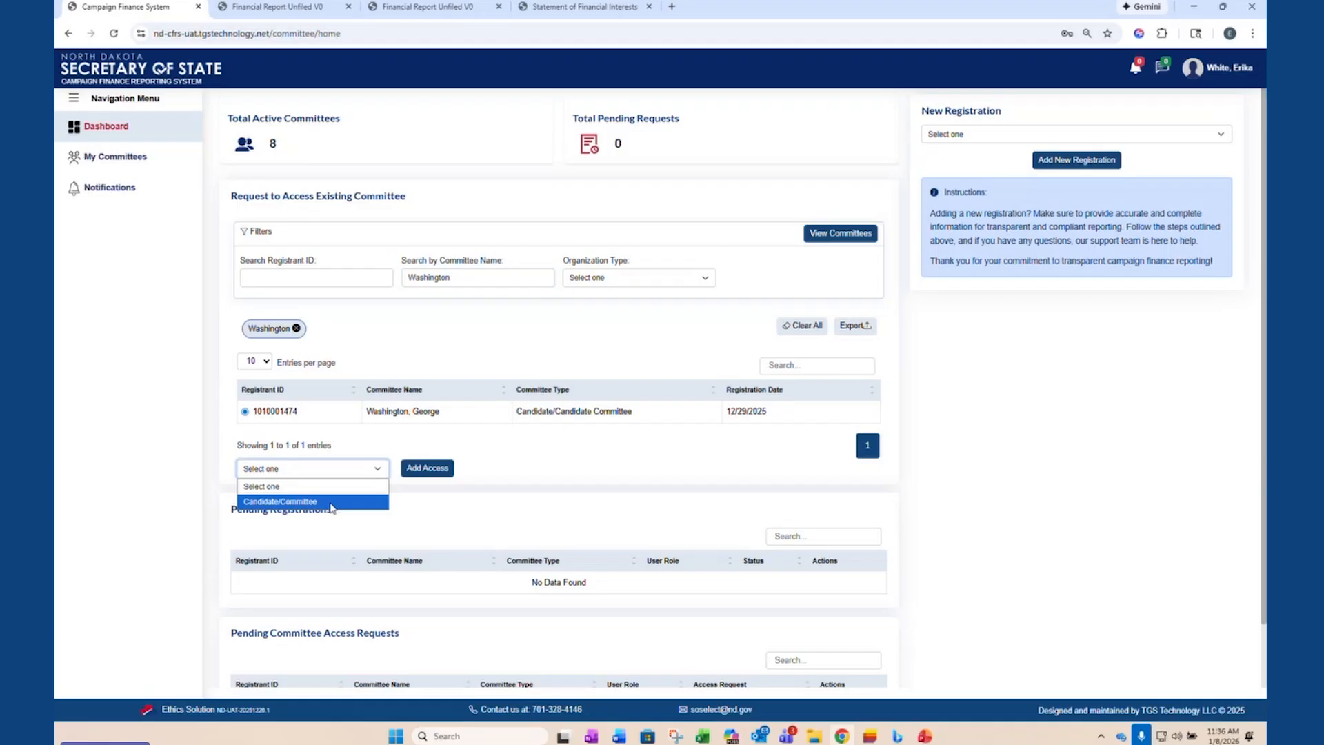
left_click(332, 502)
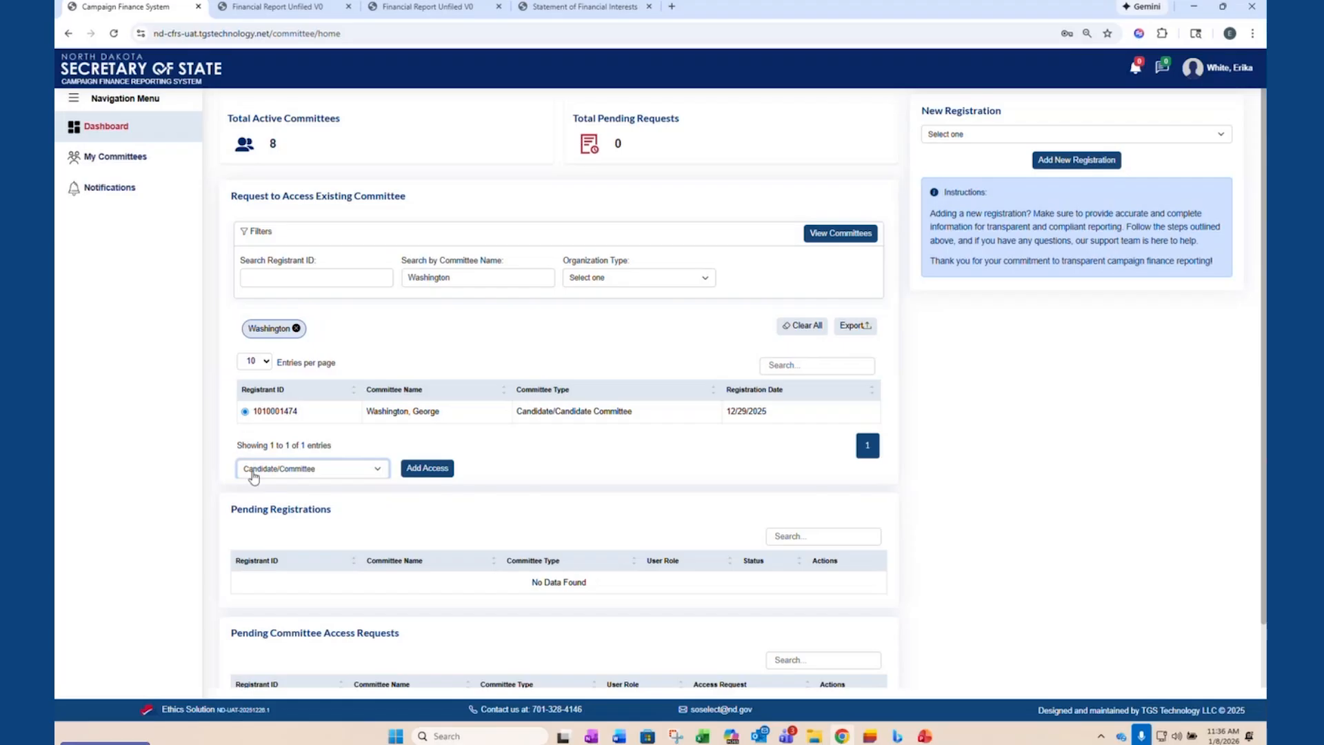
left_click(427, 468)
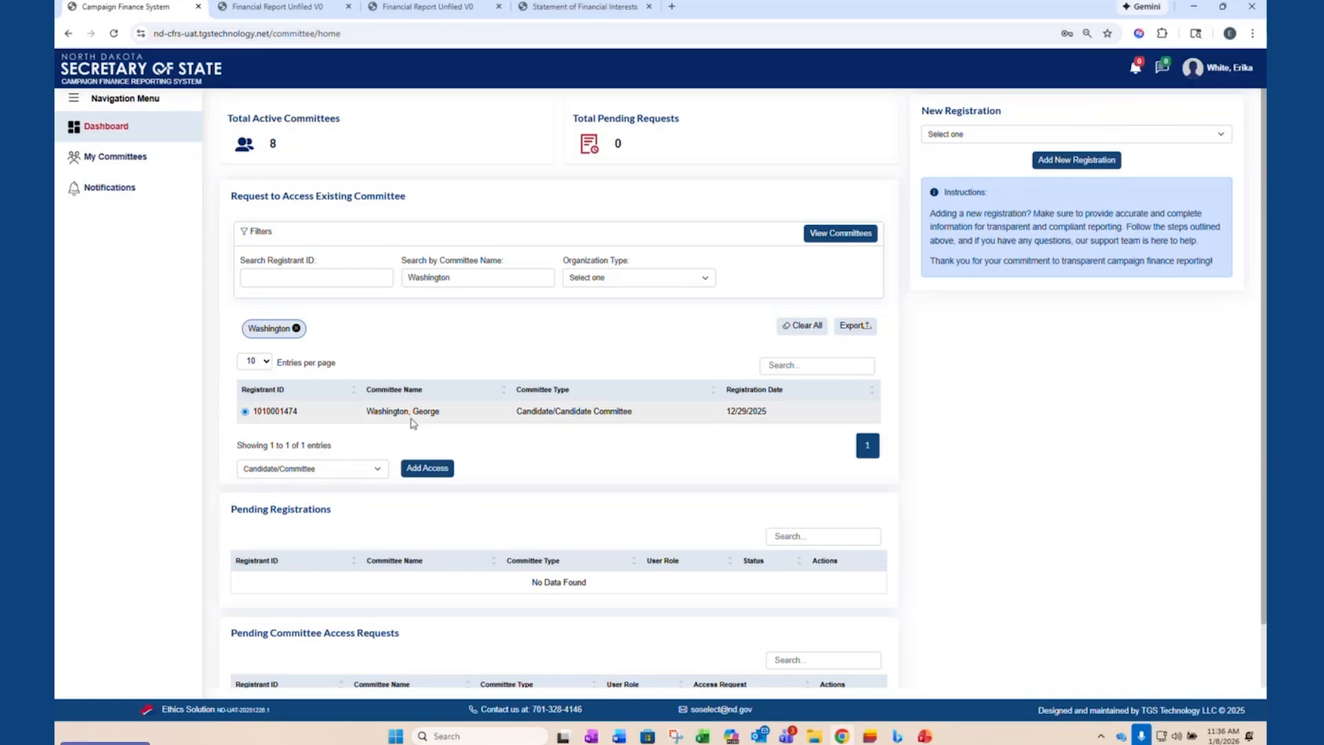
- Search the existing committees for mathern and request access to the Mathern for Senate committee with the Candidate/Committee role
left_click_drag(486, 280, 353, 276)
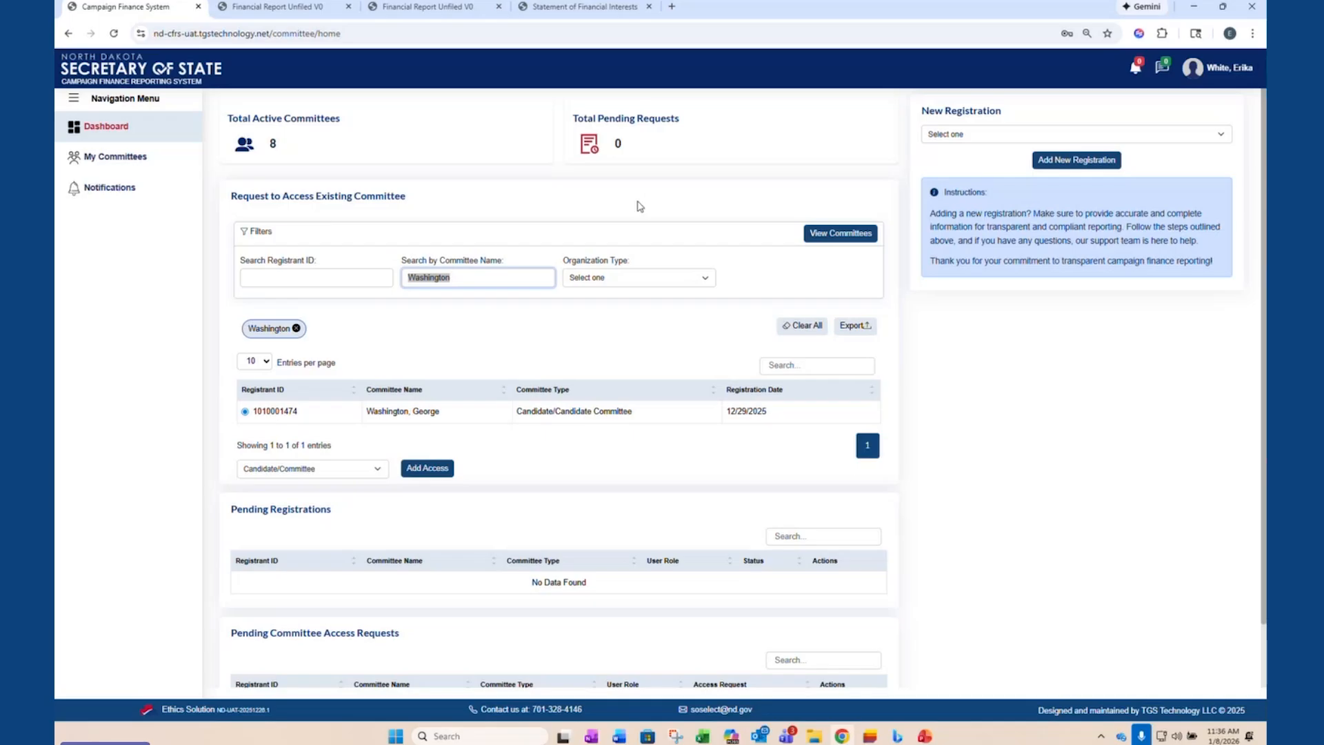
type("mathern")
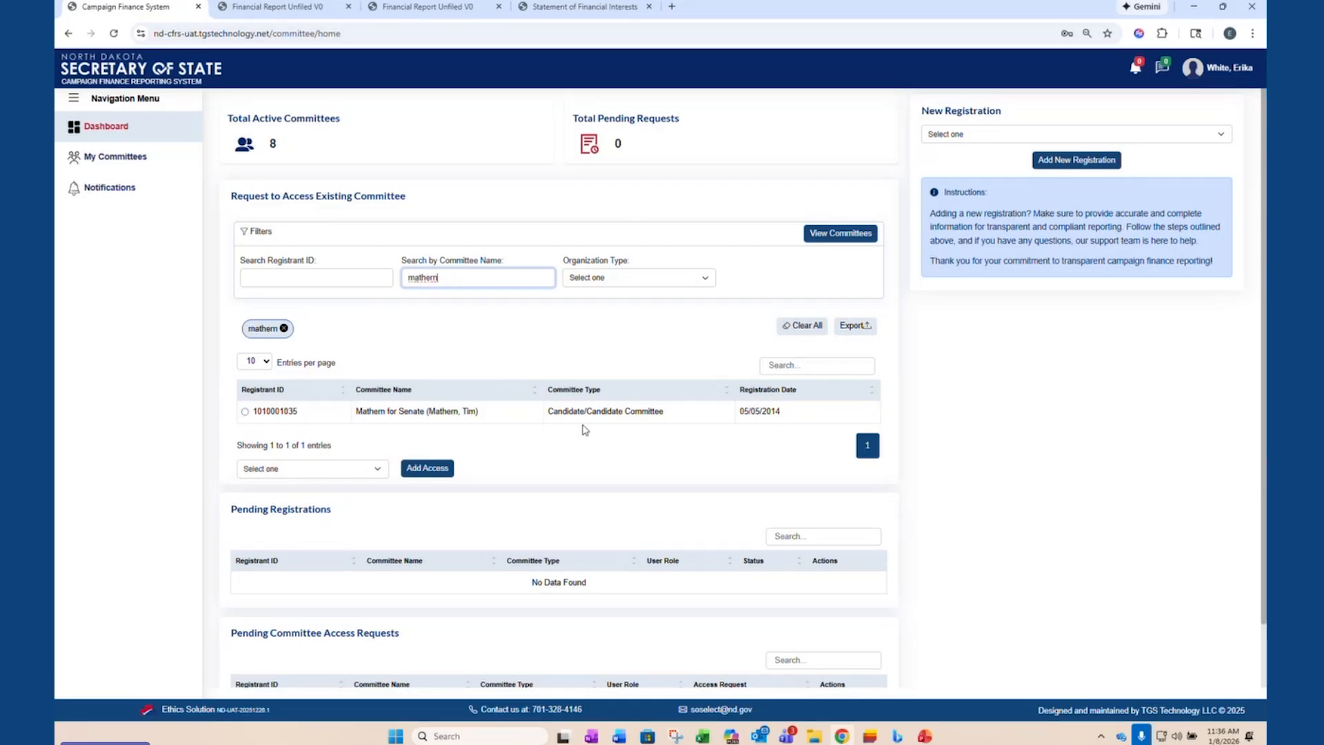
left_click(244, 412)
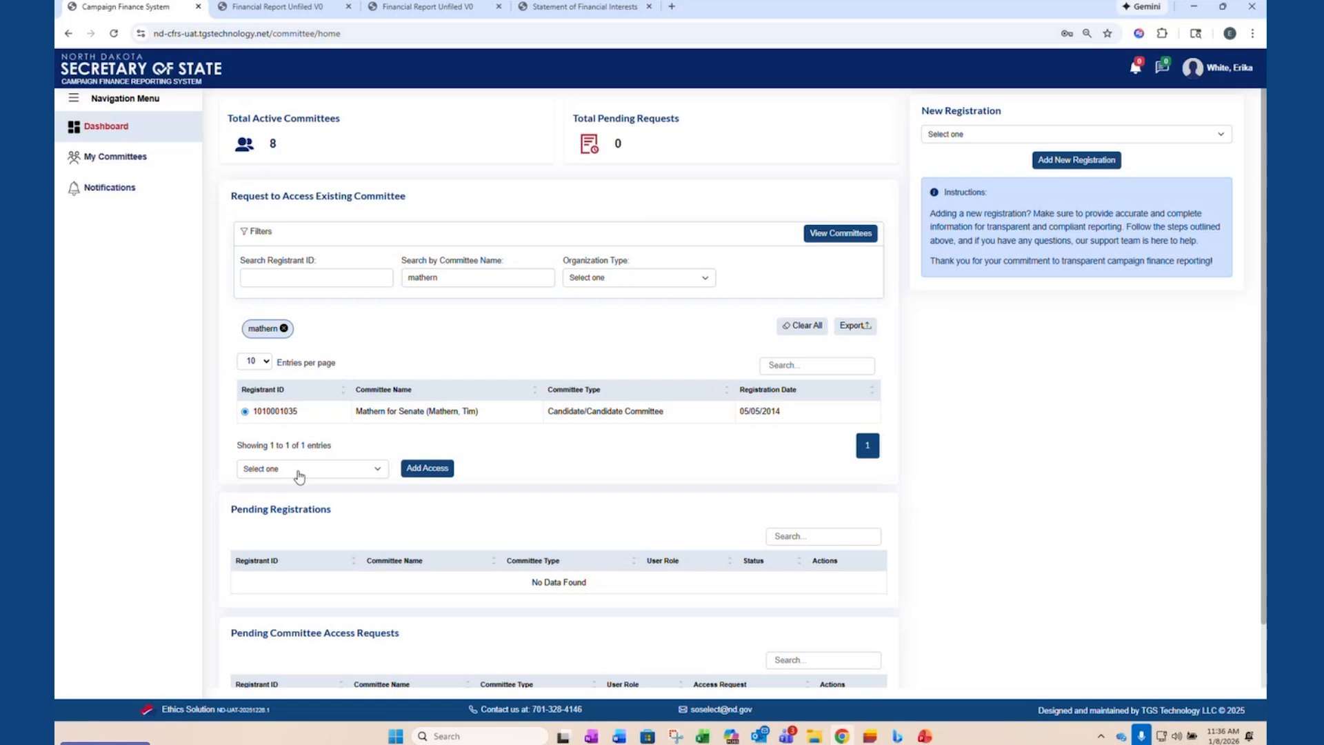
left_click(328, 469)
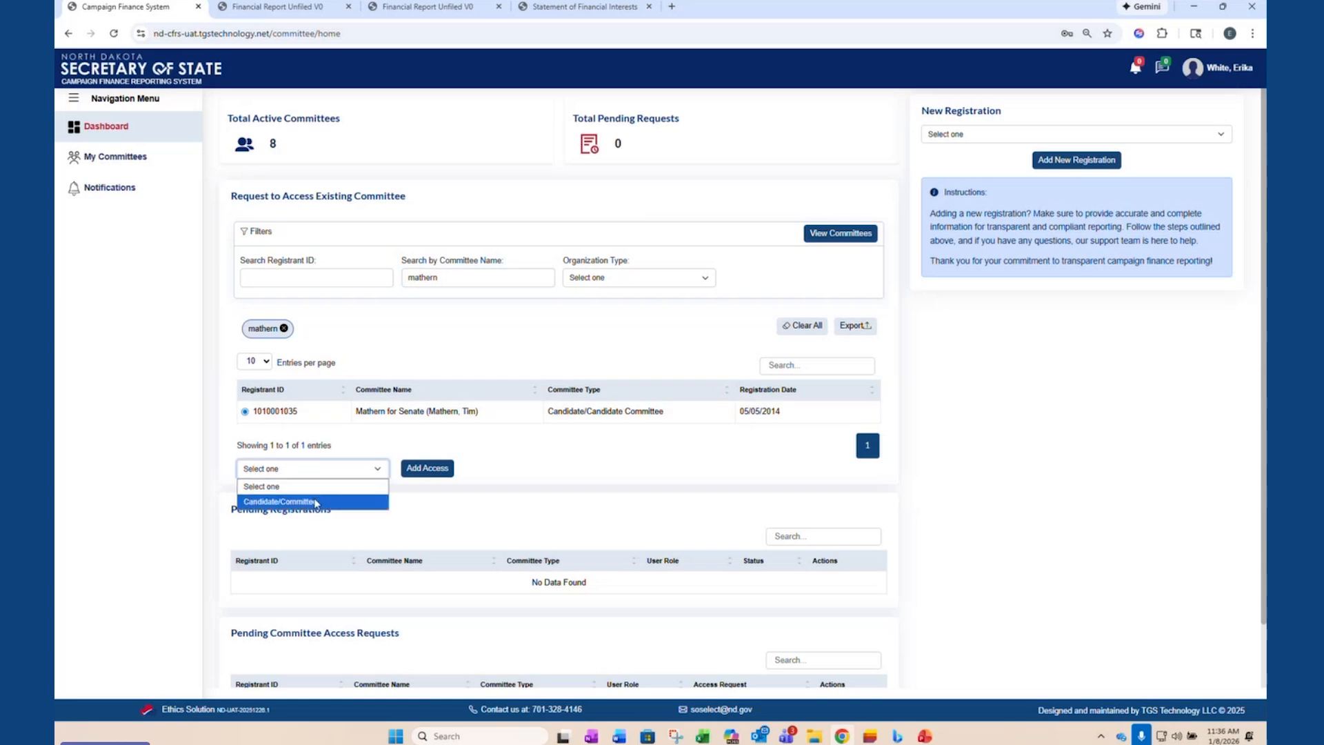
left_click(317, 502)
left_click(416, 469)
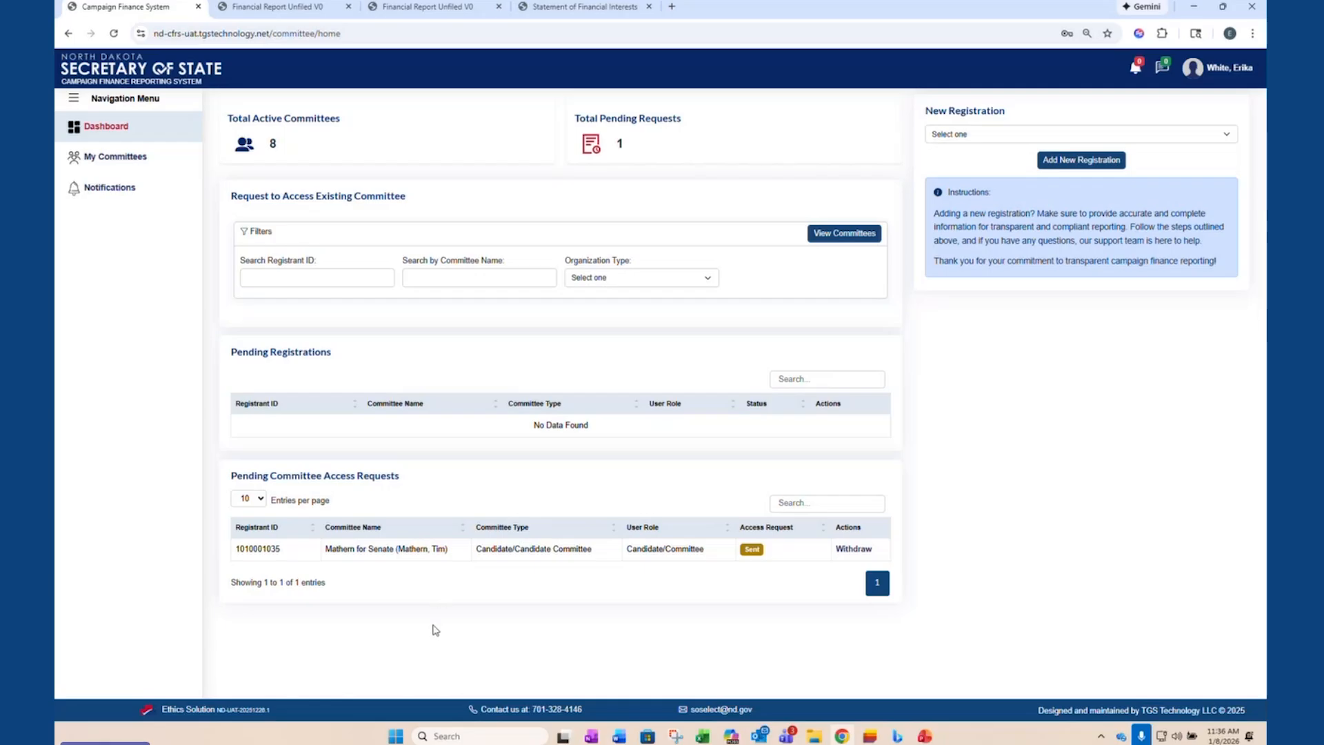
- In the Down with the Crown committee's users, approve the pending user's access request and remove that user's access
left_click(158, 170)
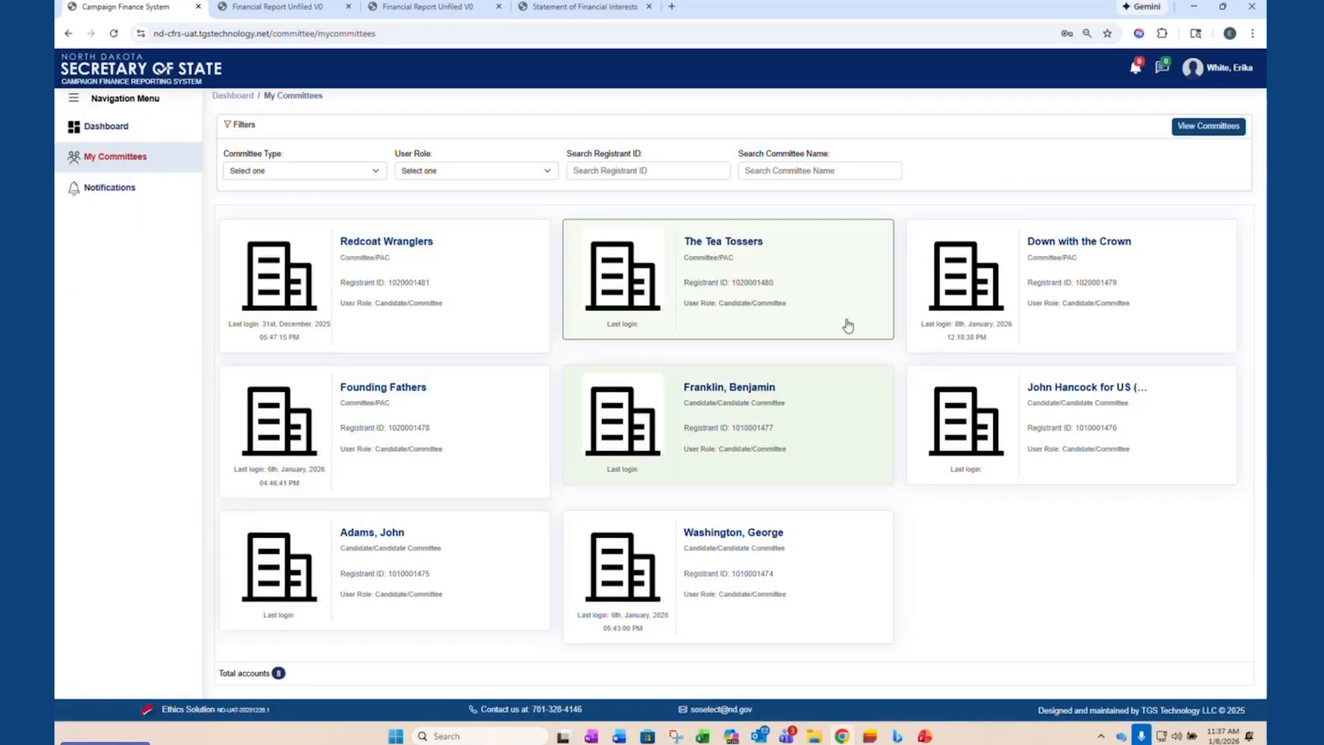
left_click(1097, 300)
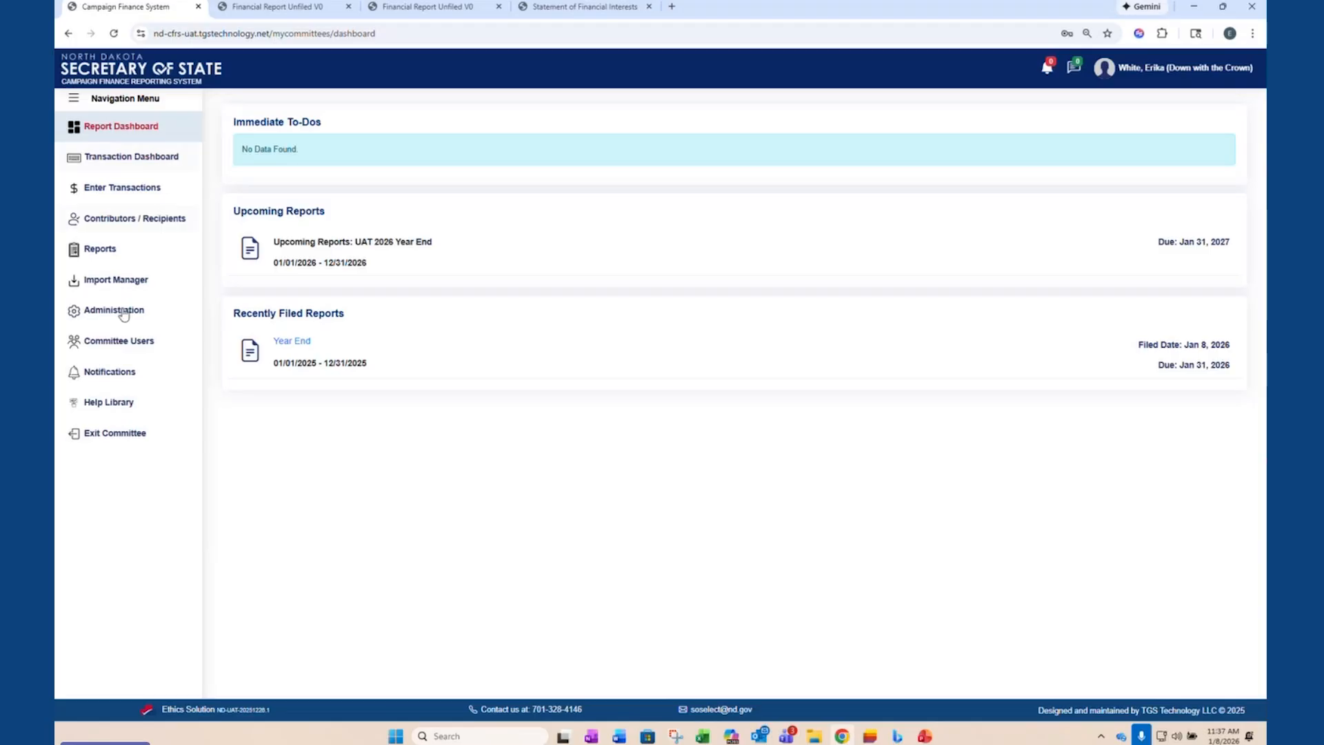
left_click(121, 343)
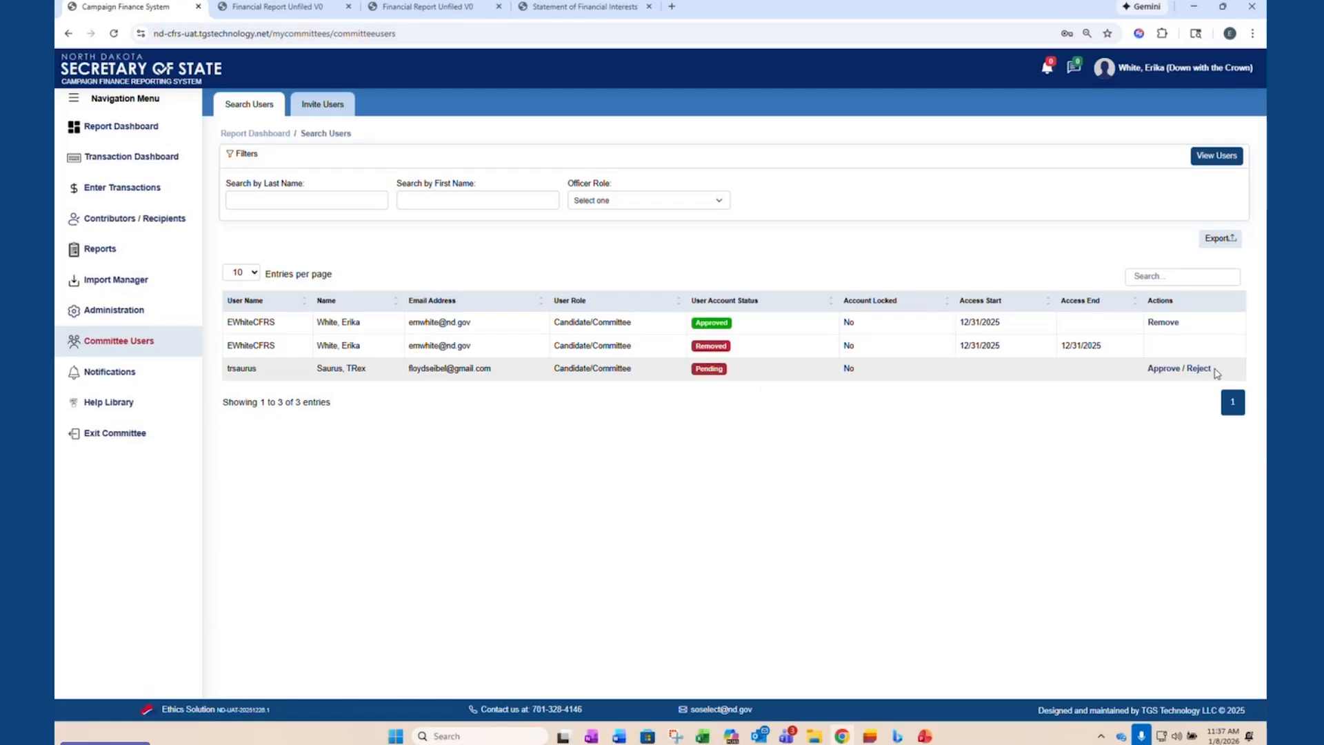
left_click(1156, 370)
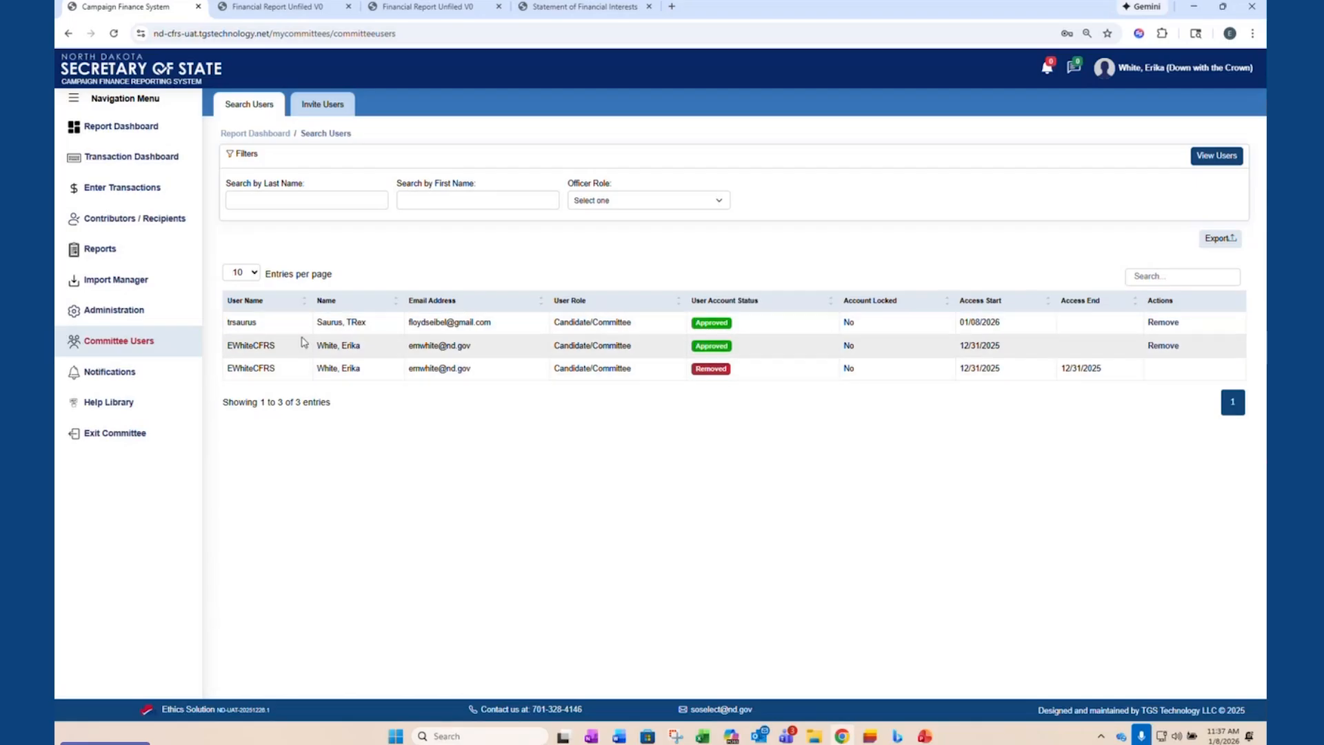
left_click(1172, 328)
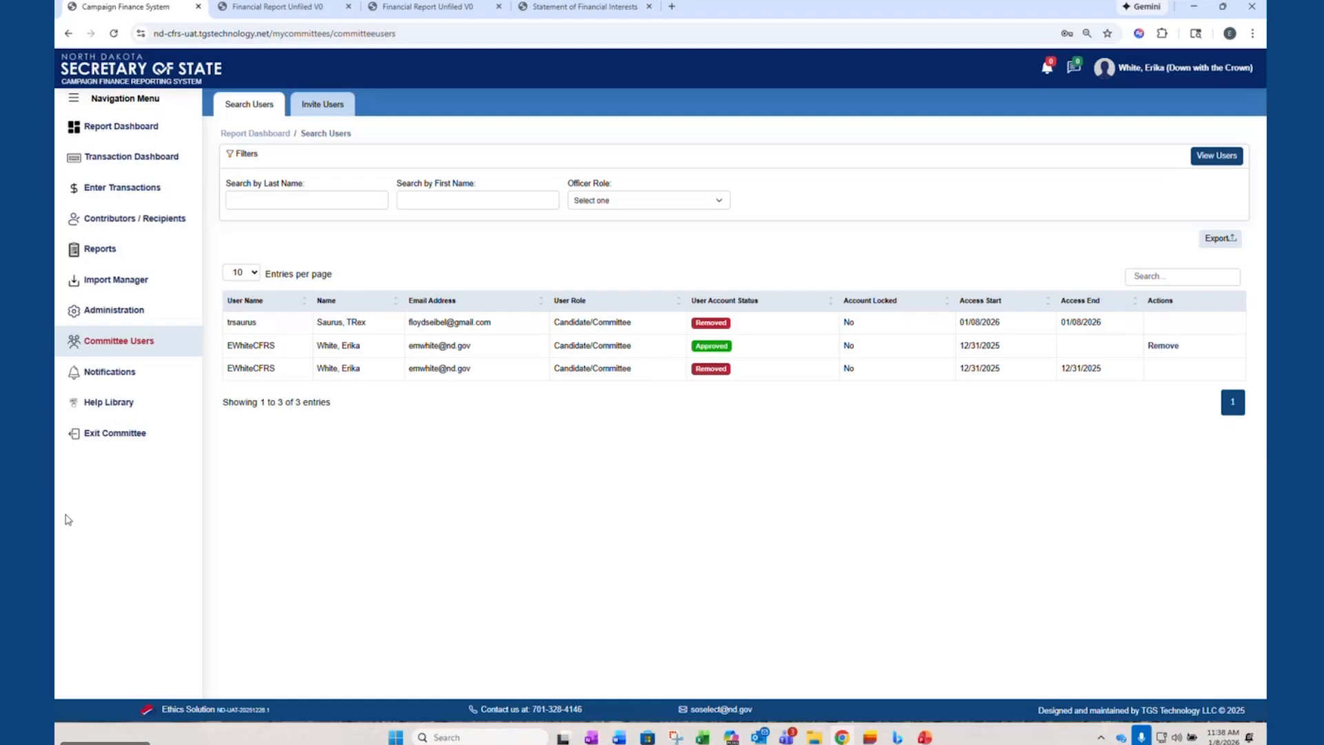
- Exit and reopen the Down with the Crown committee, and check the actions available for the filed Total - $200 or less contribution
left_click(116, 433)
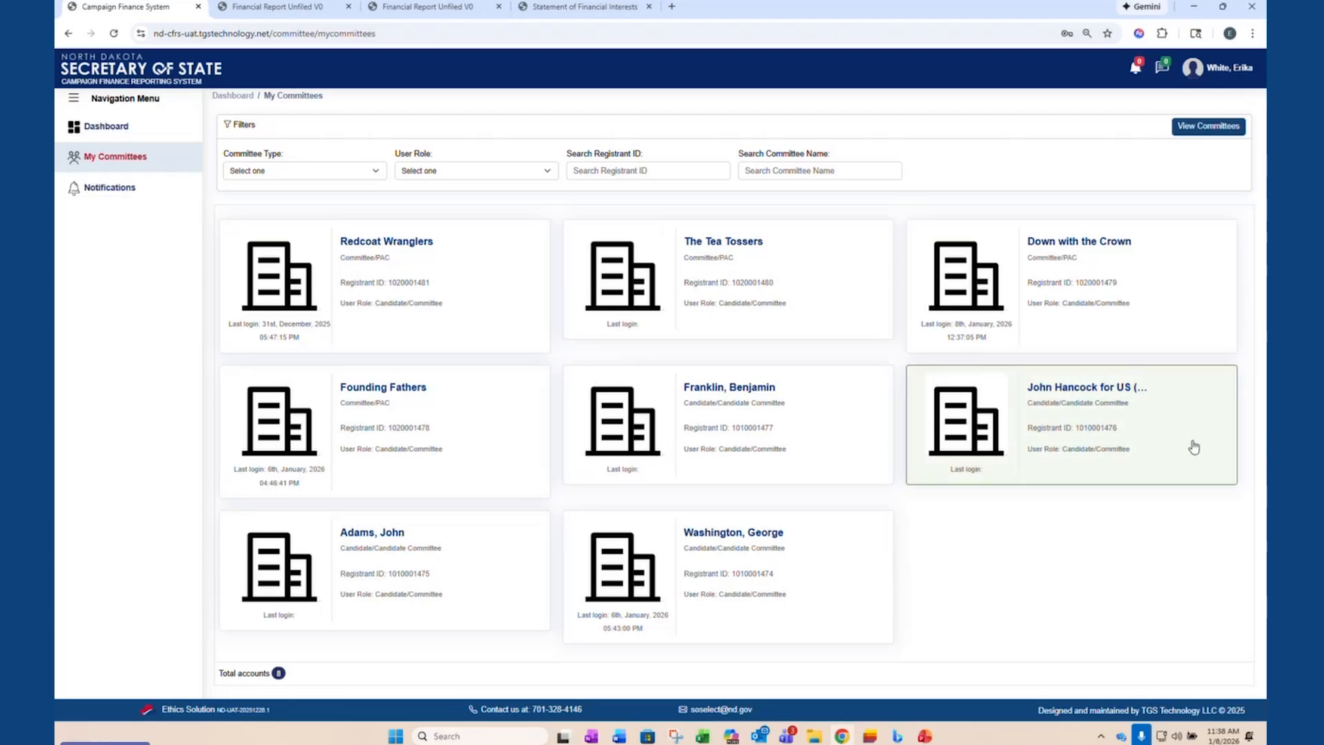
left_click(1032, 282)
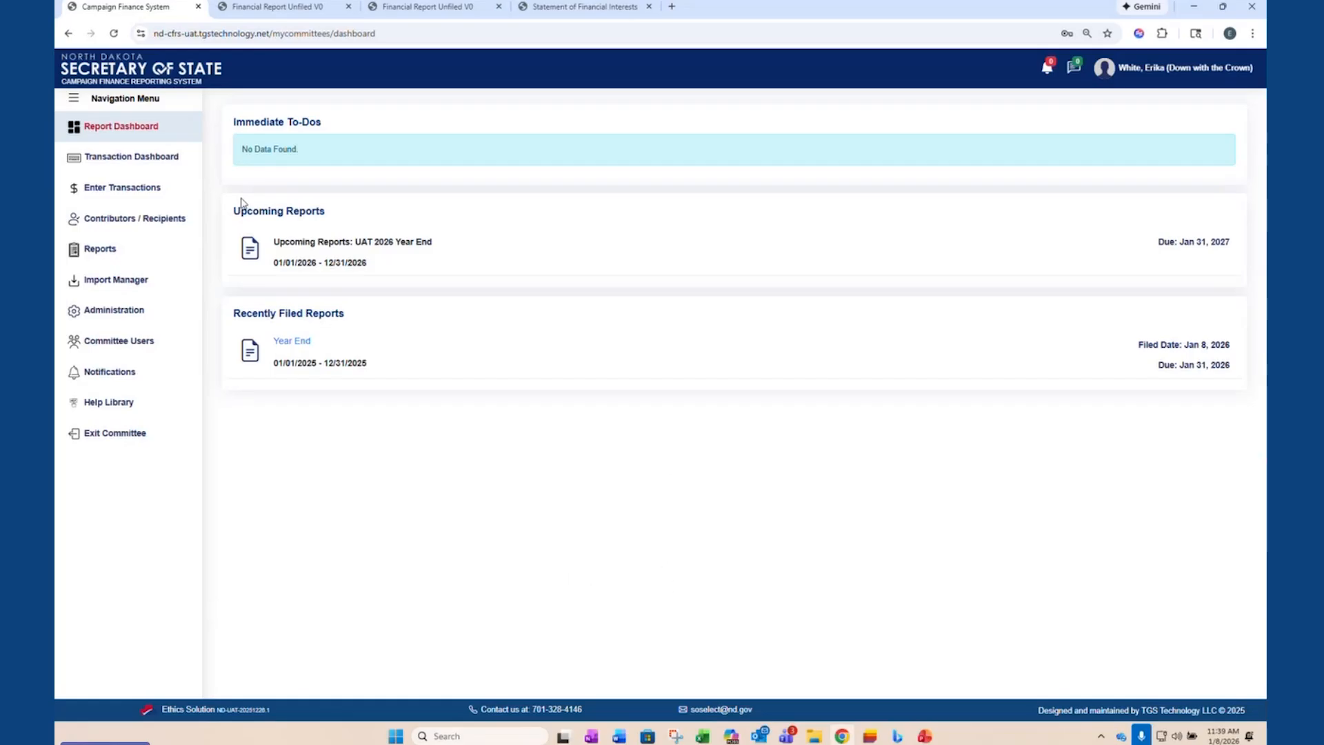
left_click(131, 197)
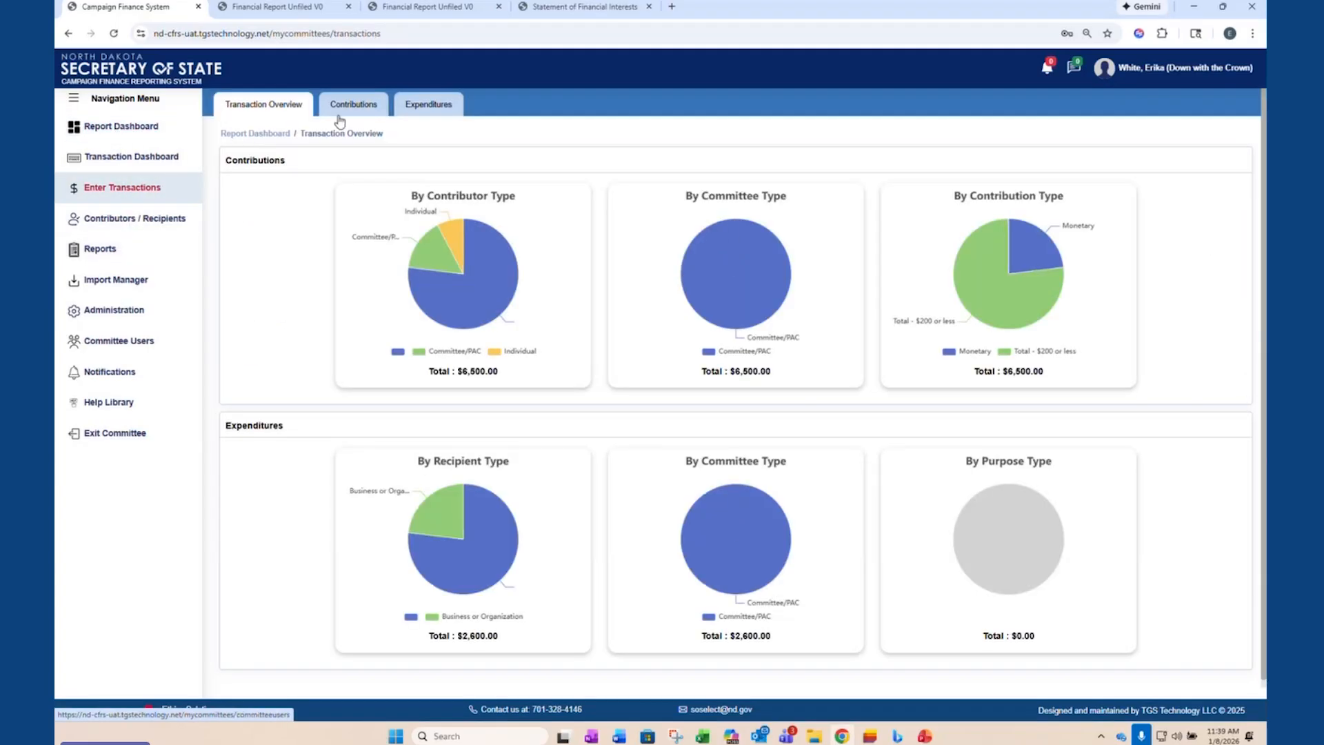
left_click(348, 112)
left_click(259, 256)
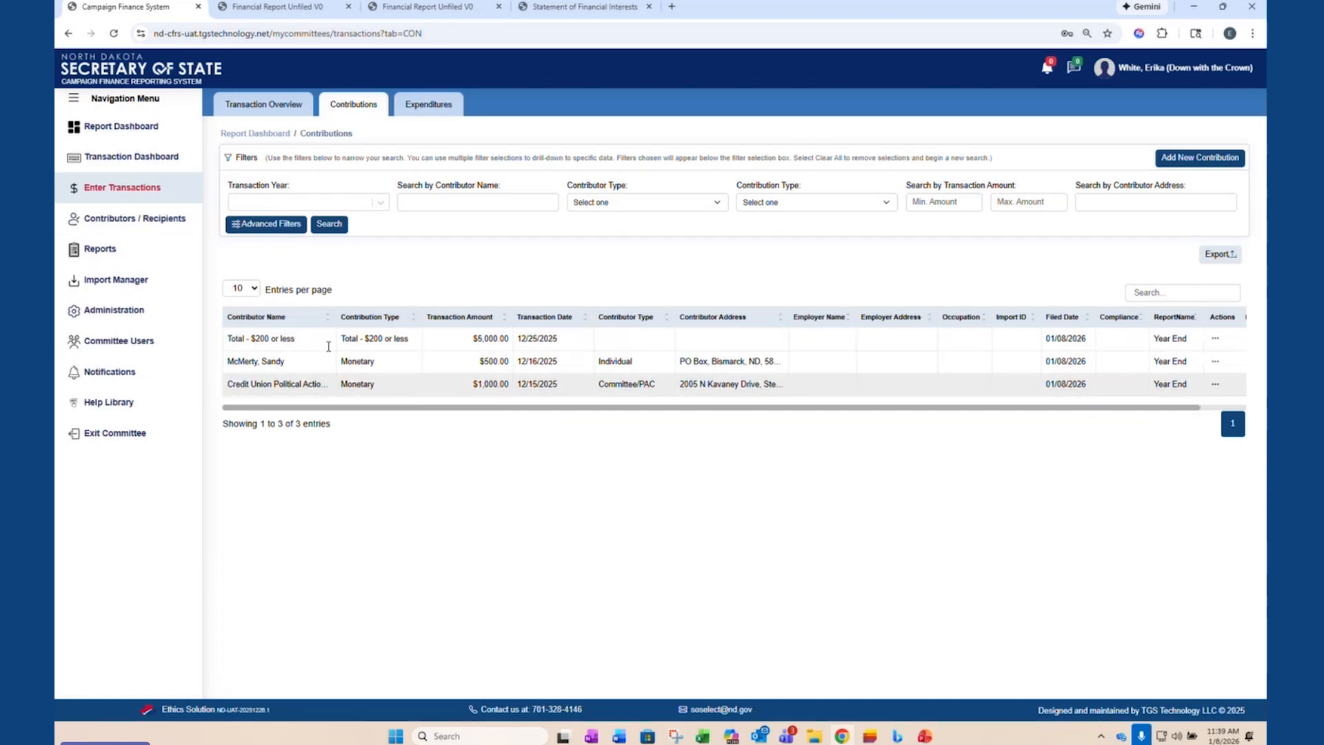
left_click_drag(324, 407, 531, 431)
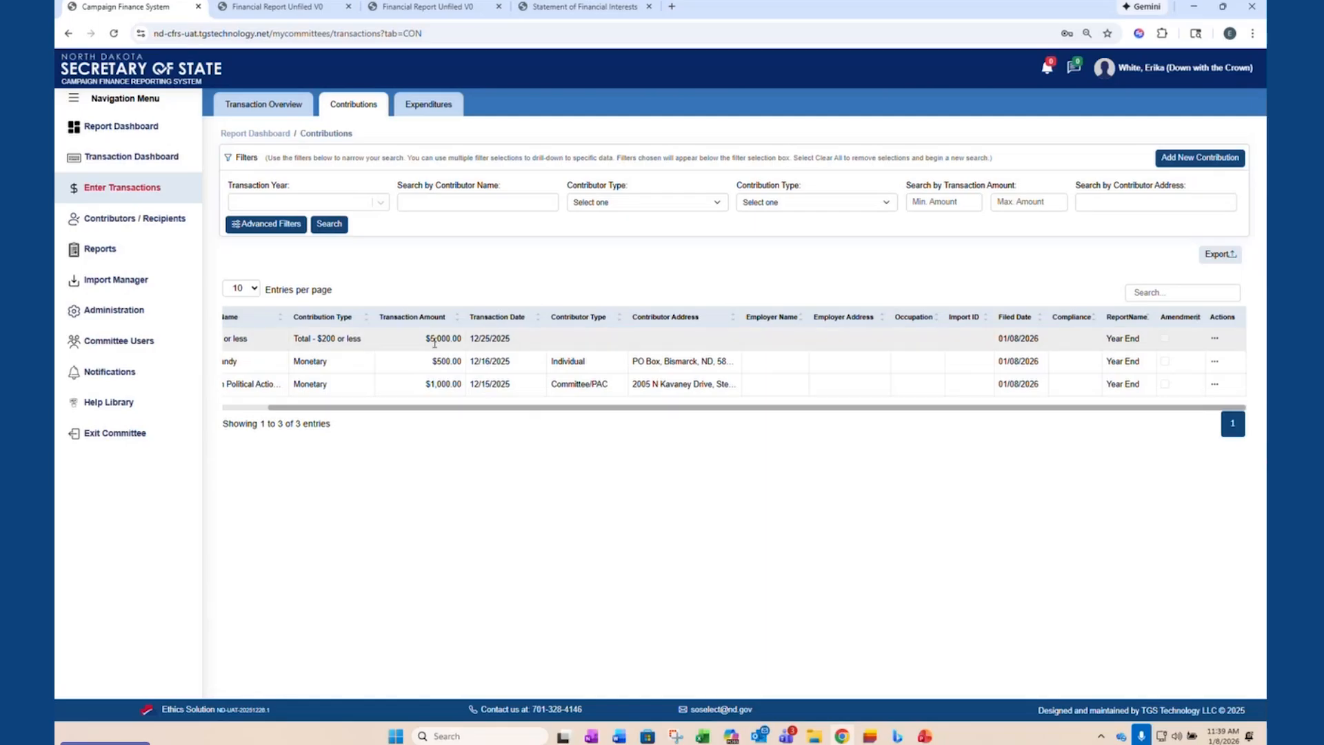
left_click(1215, 340)
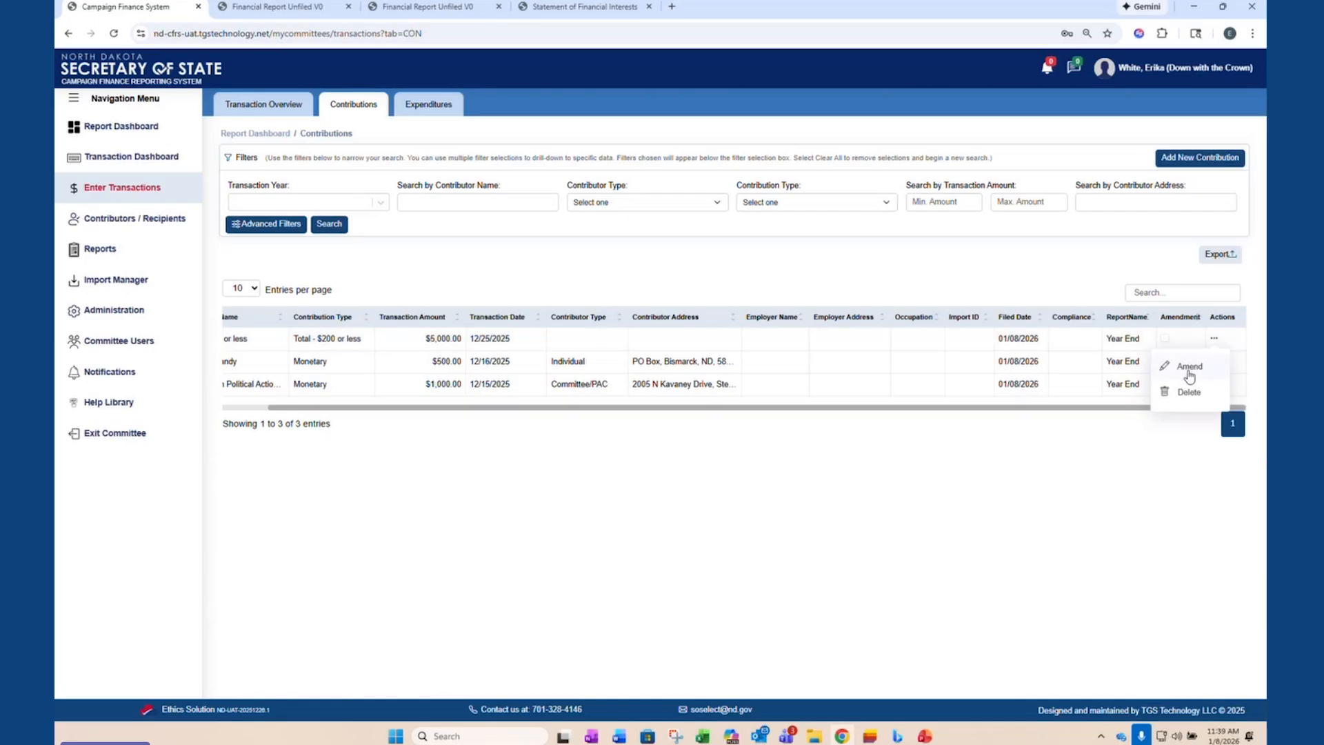
left_click(636, 474)
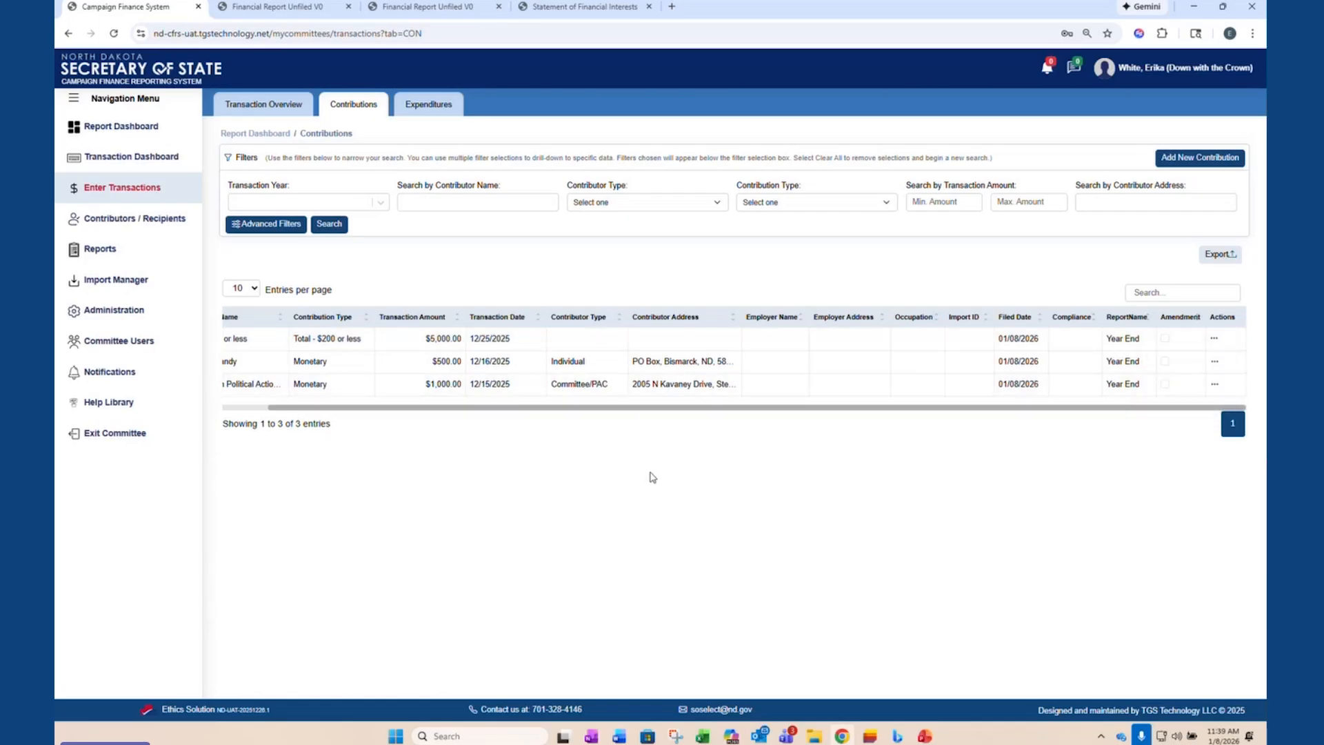
- Start a new Monetary contribution with an amount of $350.00 and a contribution date of 12/23/2025
left_click(1174, 159)
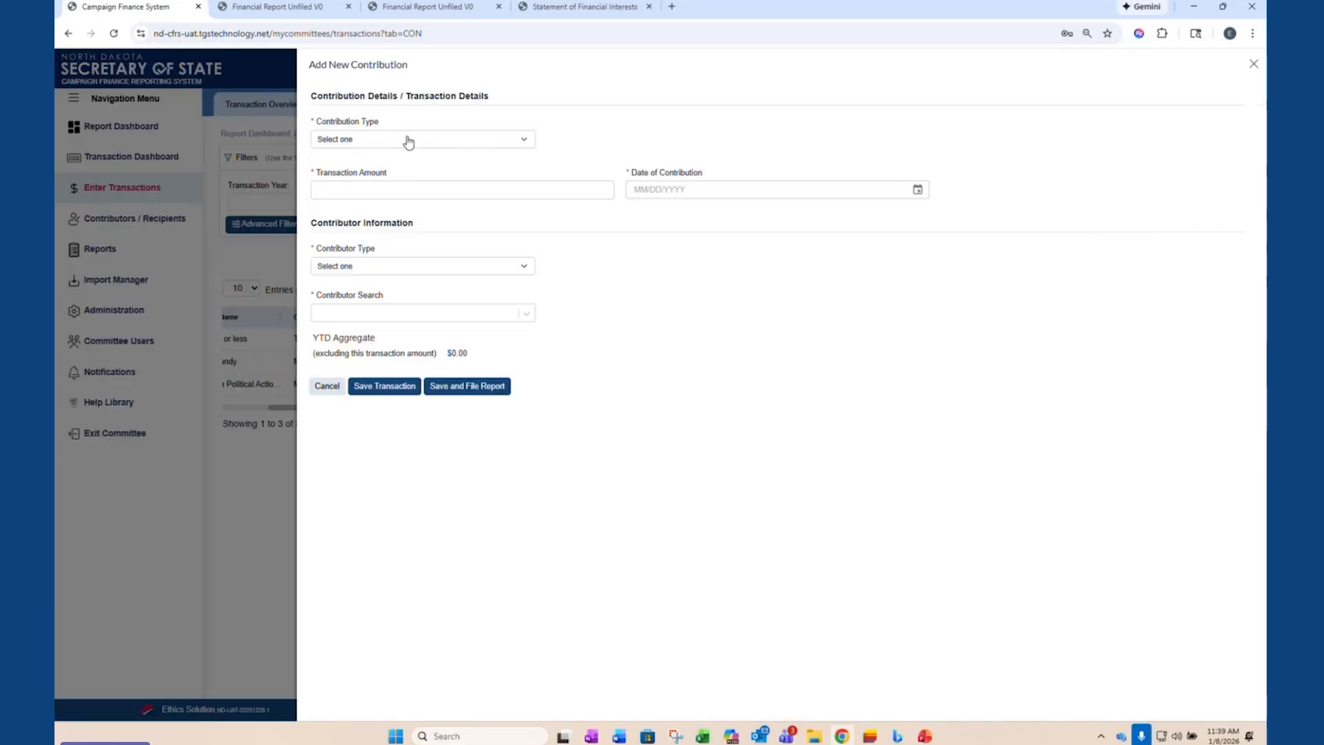
left_click(360, 141)
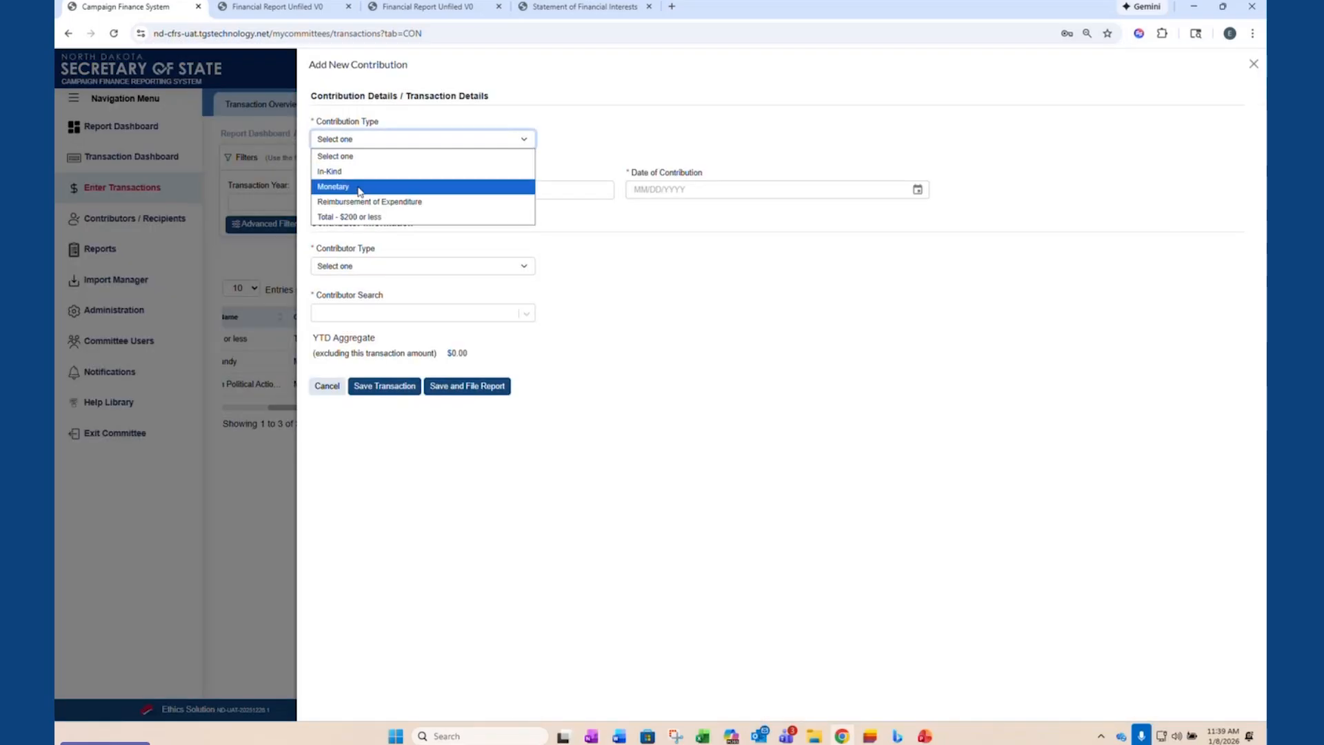
left_click(360, 184)
left_click(369, 193)
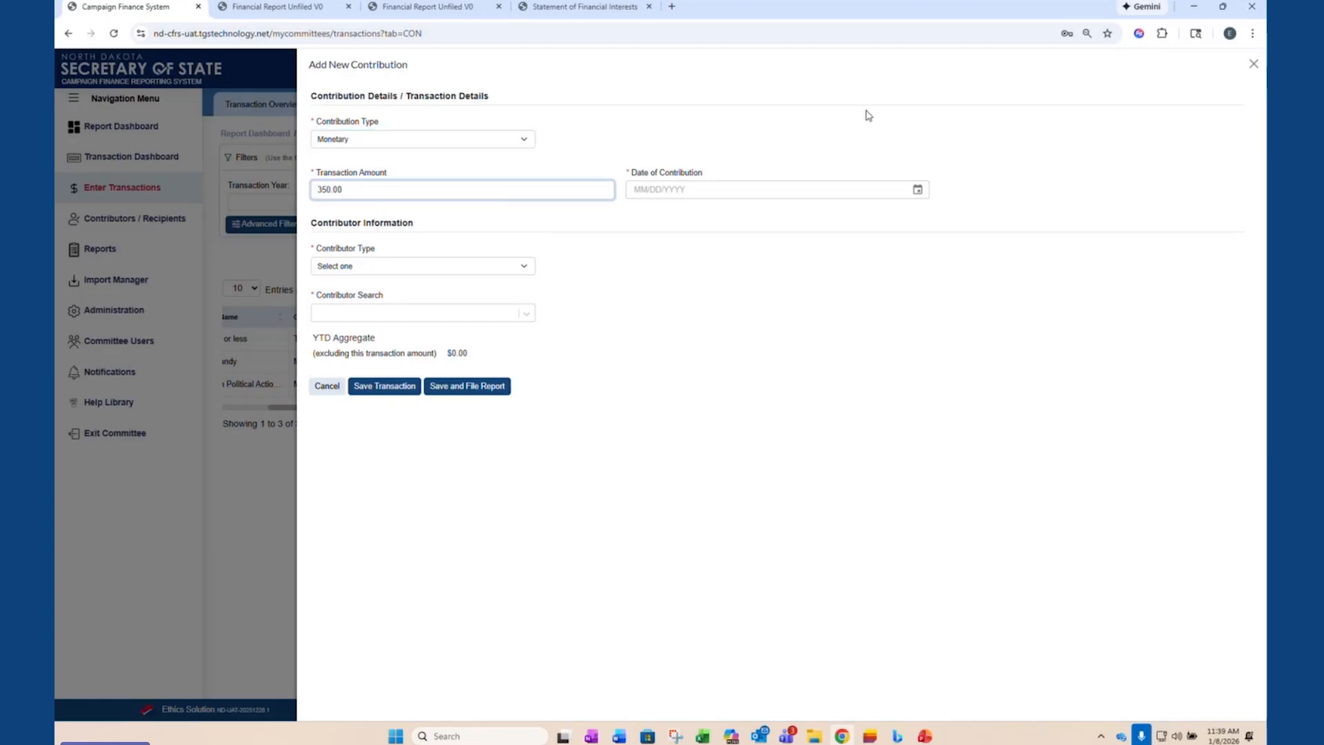
left_click(917, 189)
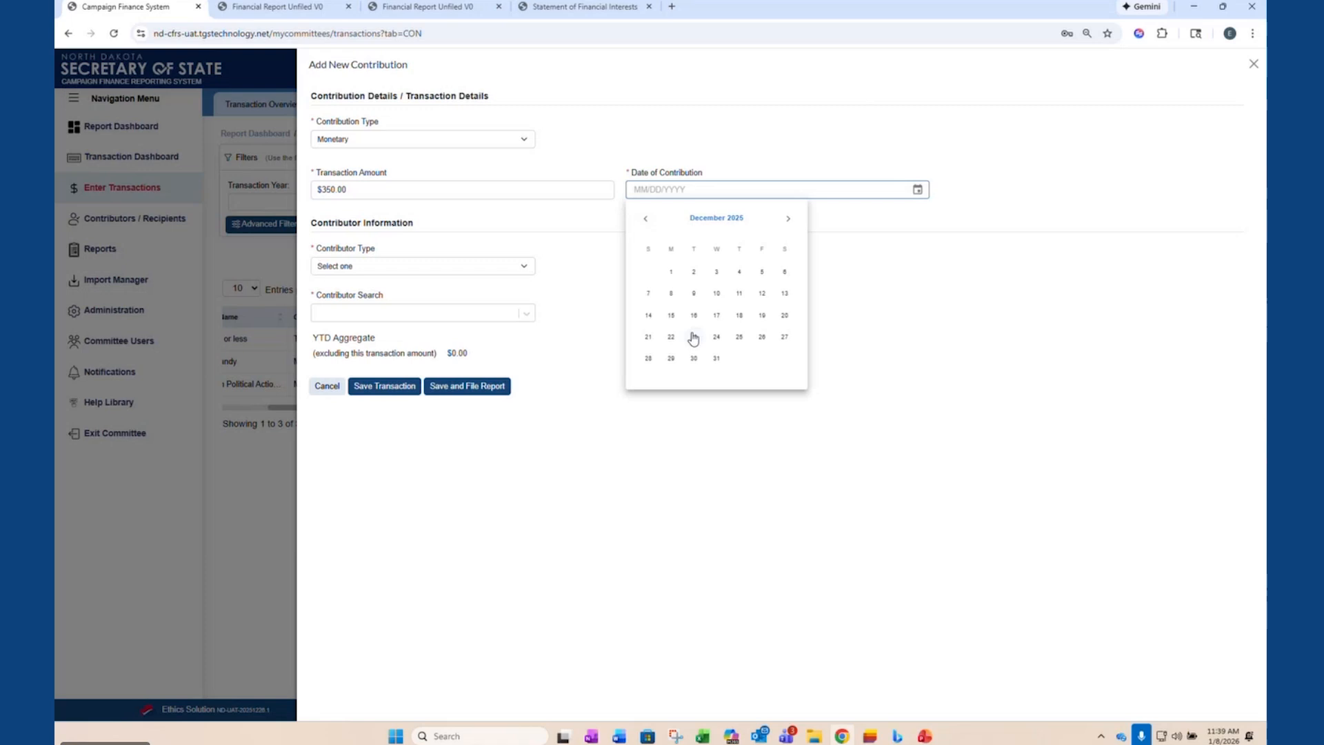
left_click(693, 337)
- Set the contributor type to Individual and add a new contributor, entering the first, middle and last names
left_click(399, 268)
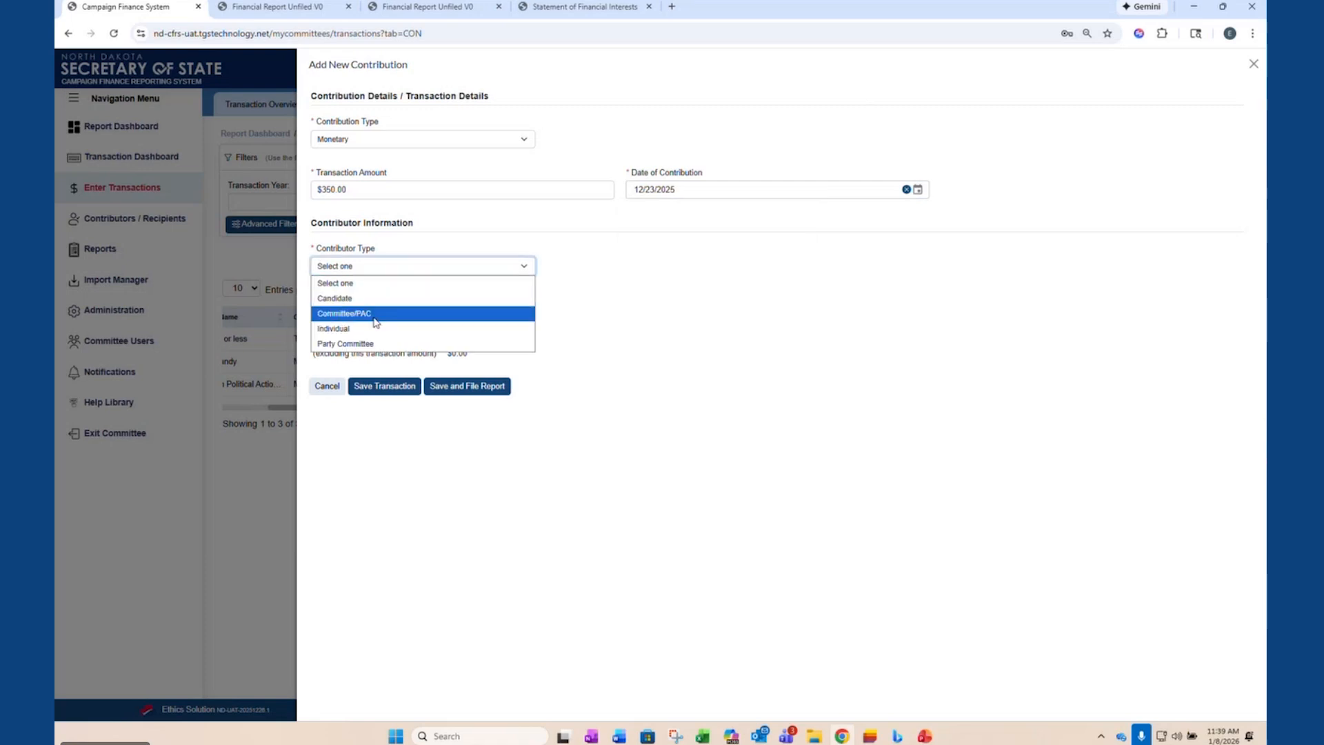
left_click(334, 329)
left_click(559, 314)
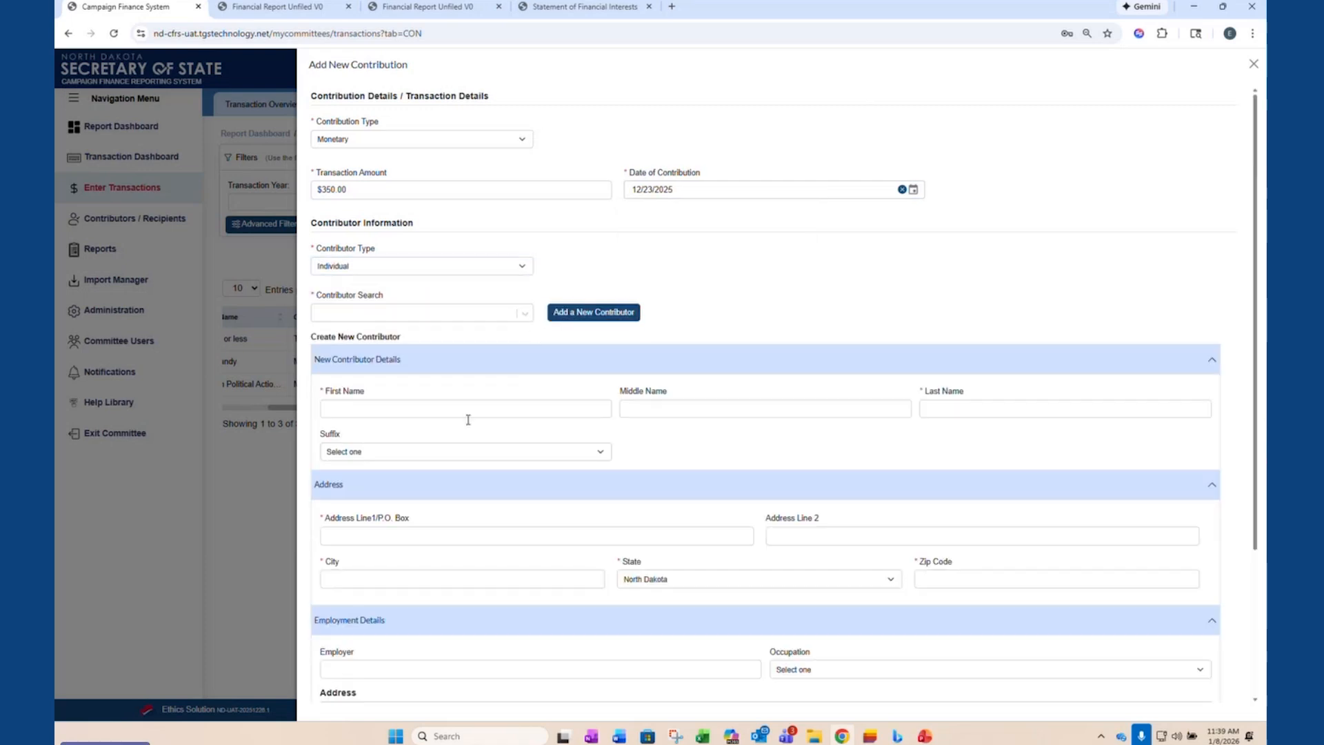
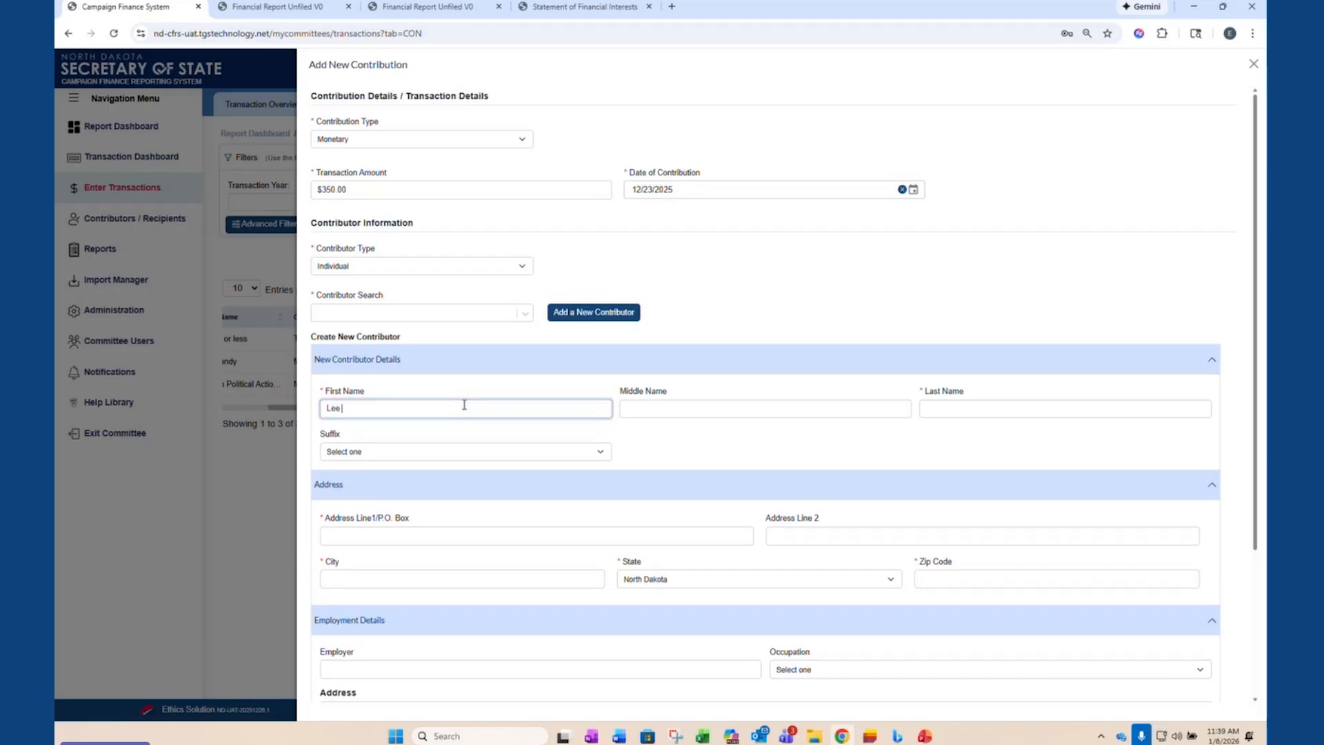
key("Tab")
key("Tab")
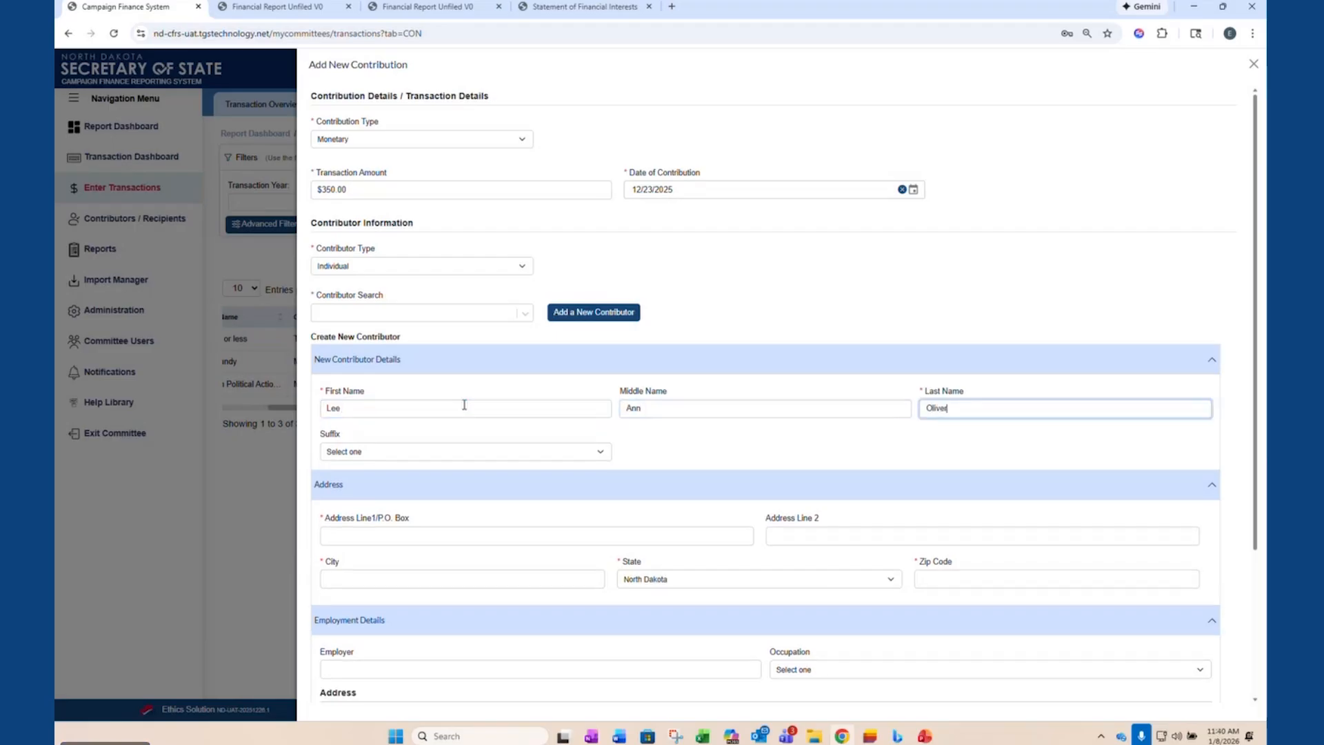
- Fill in the new contributor's P.O. box, city and zip code in the address section
key("Tab")
key("Tab")
key("Tab")
type("P")
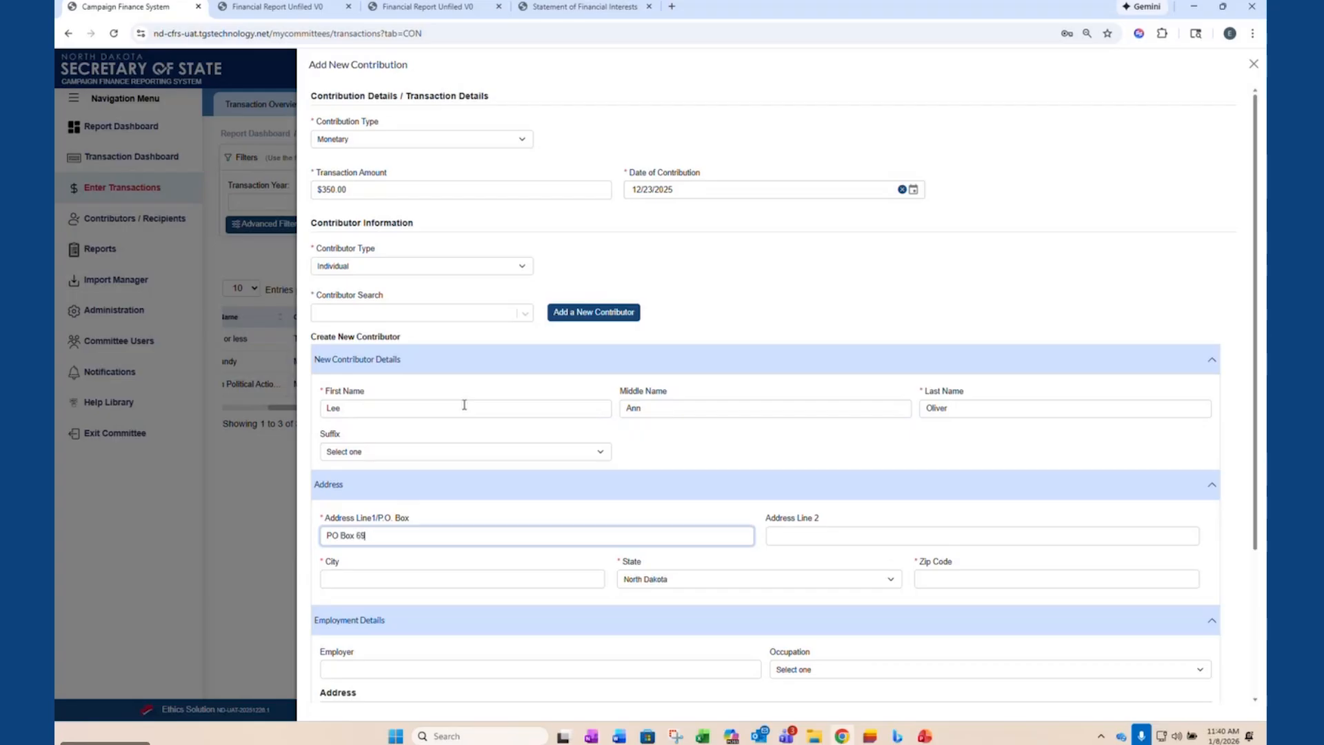
key("Tab")
type("Bismar")
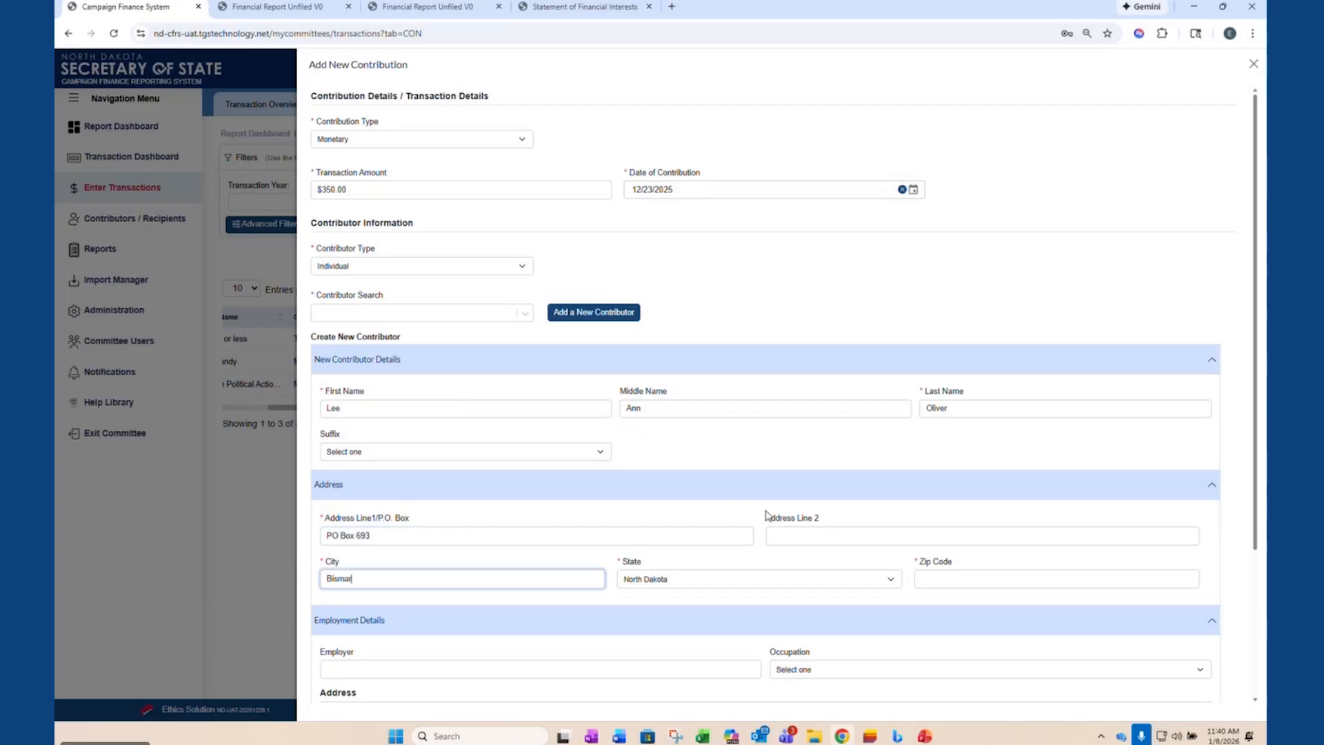
type("ck")
key("Tab")
key("Tab")
type("58501")
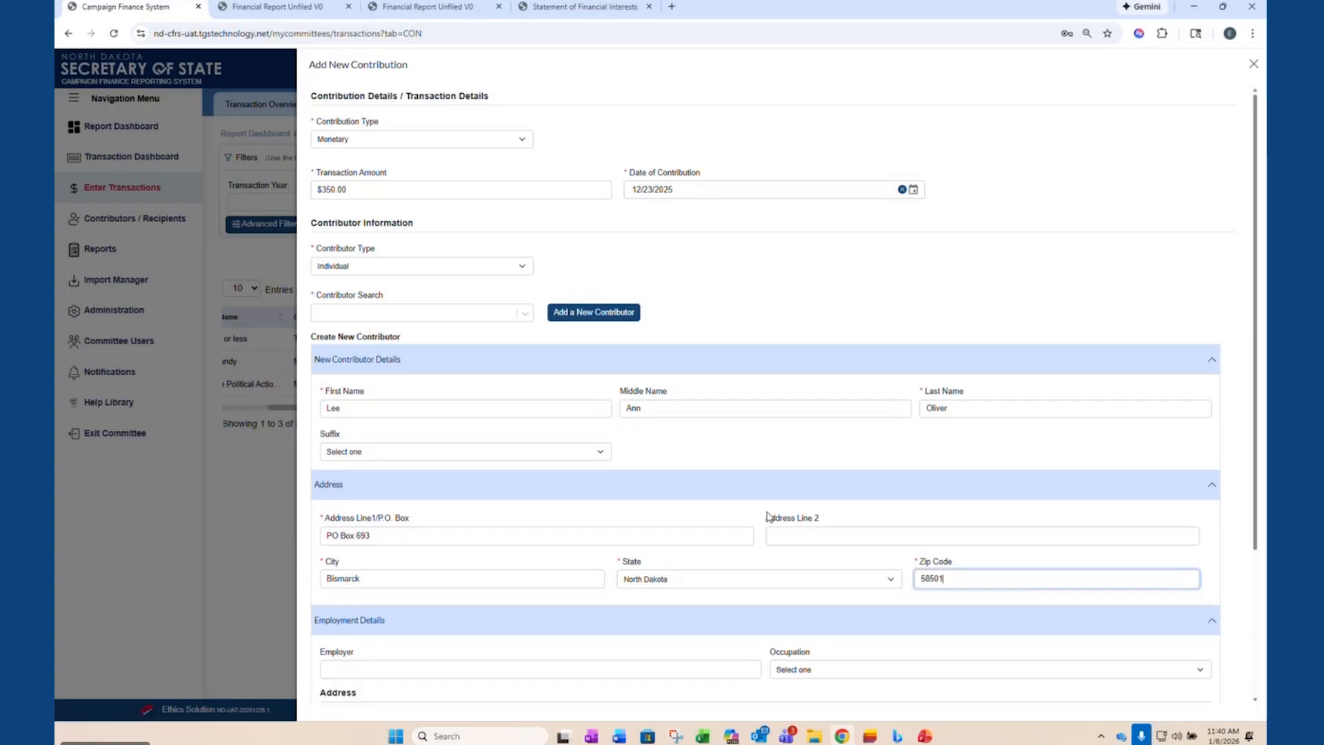
- Create the contributor, and save the $350.00 contribution with the option to file the report
scroll(635, 591, "down", 3)
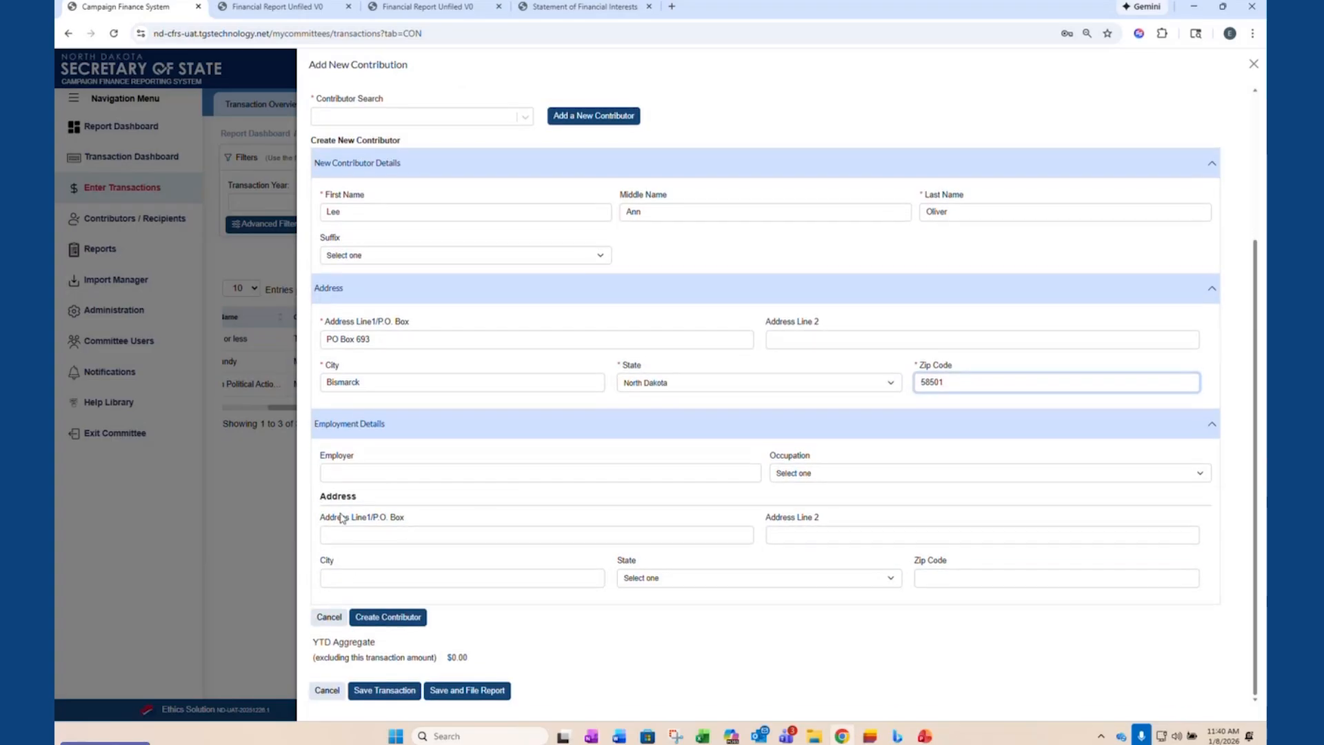
left_click(381, 618)
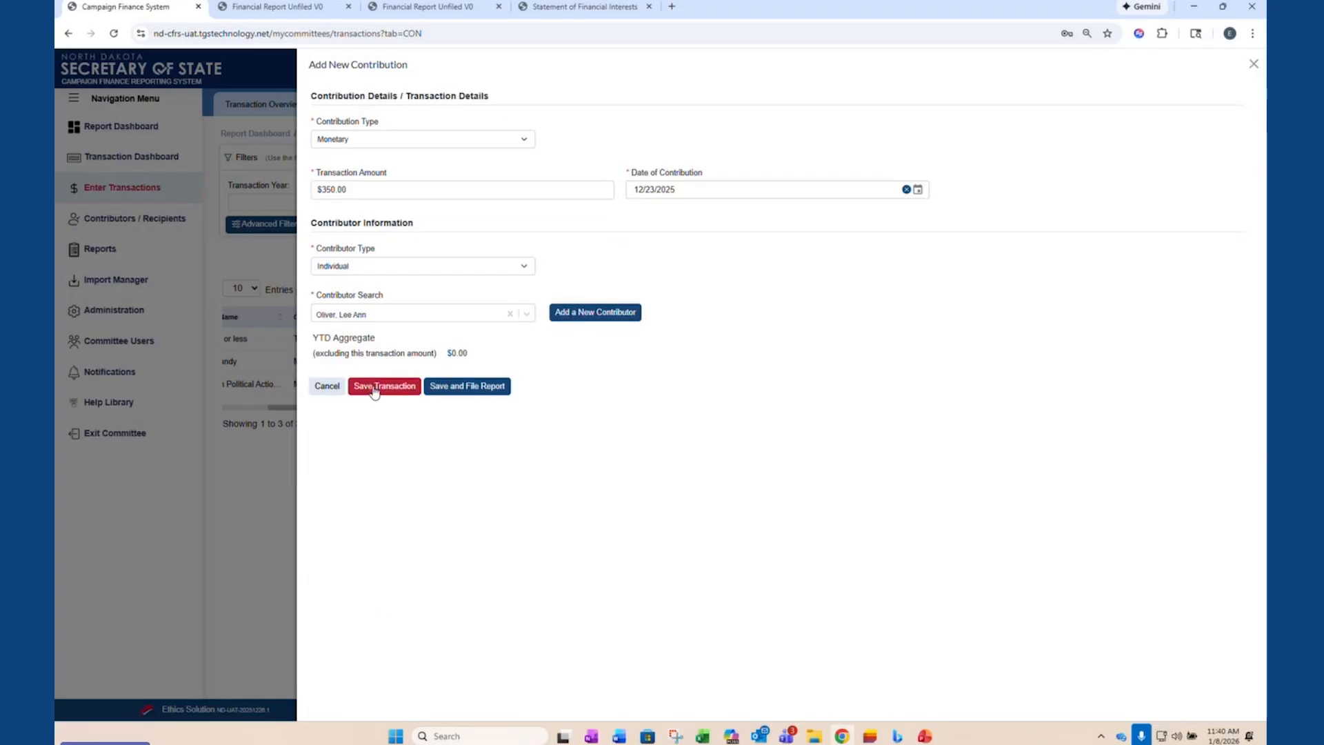
left_click(469, 387)
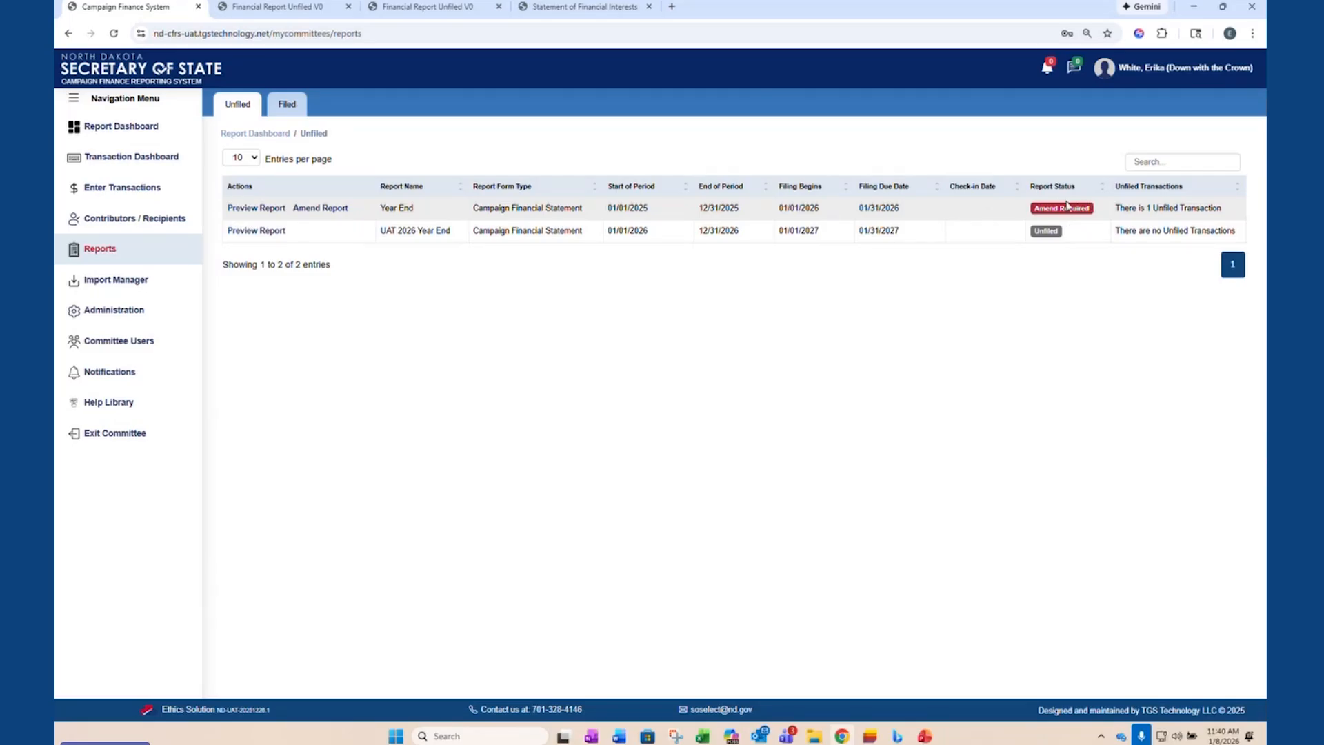
- Preview the 2025 Year End report and examine its itemized monetary contributions, including the one dated 12/23/2025
left_click(266, 208)
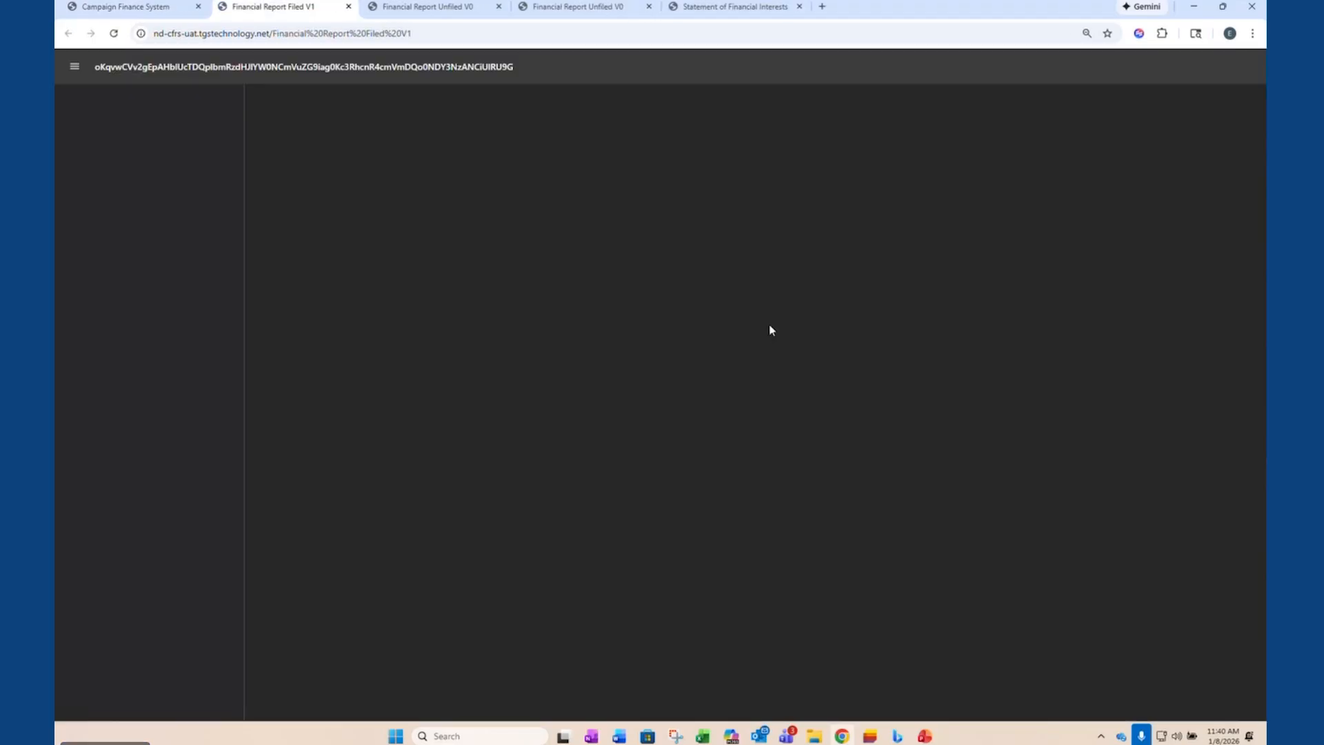
scroll(737, 428, "down", 3)
scroll(737, 428, "down", 12)
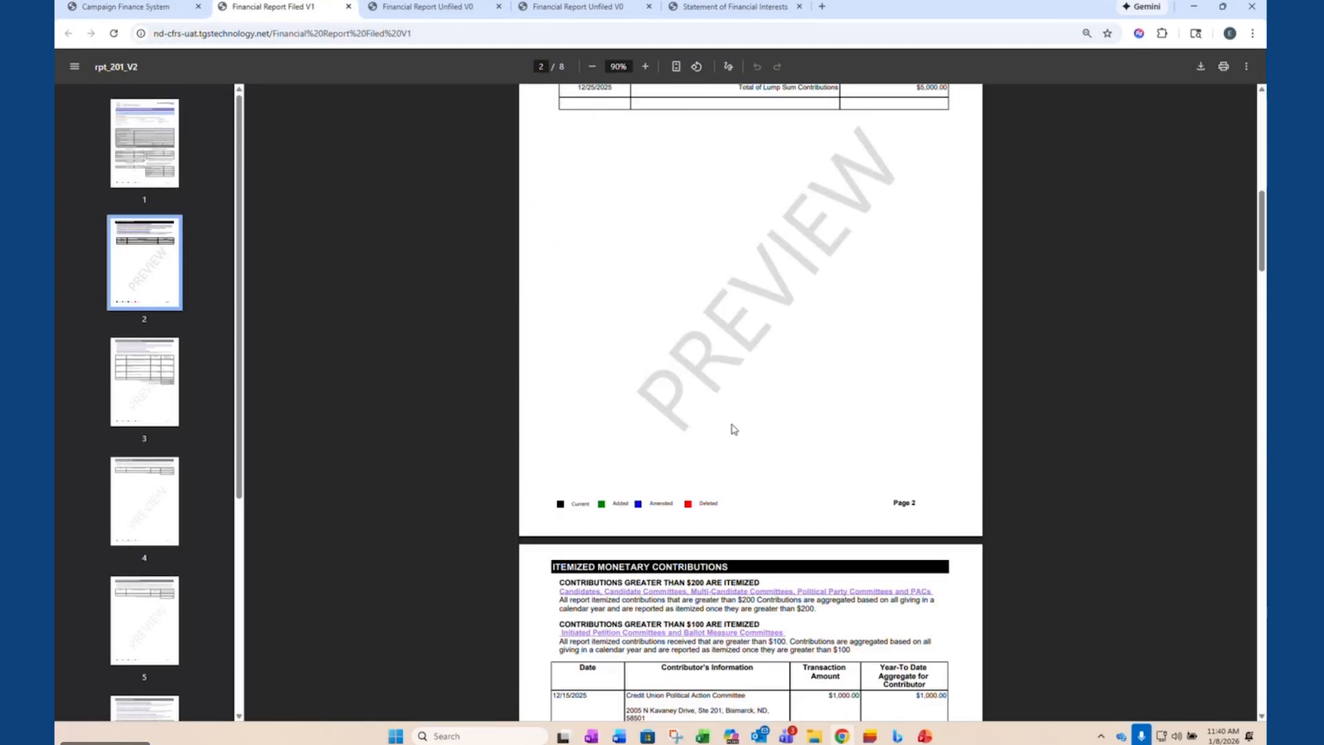
scroll(732, 428, "down", 2)
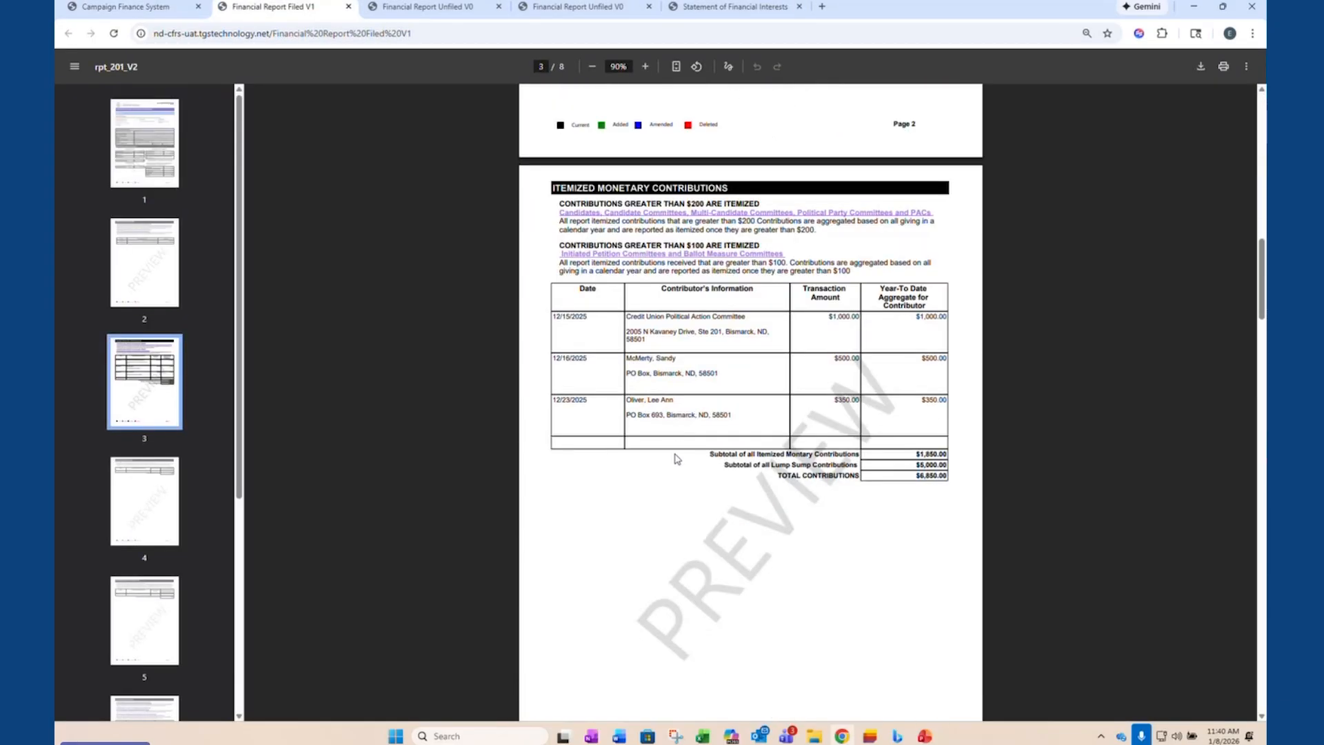
scroll(679, 452, "down", 1)
left_click_drag(948, 338, 571, 336)
left_click(617, 369)
scroll(698, 440, "down", 1)
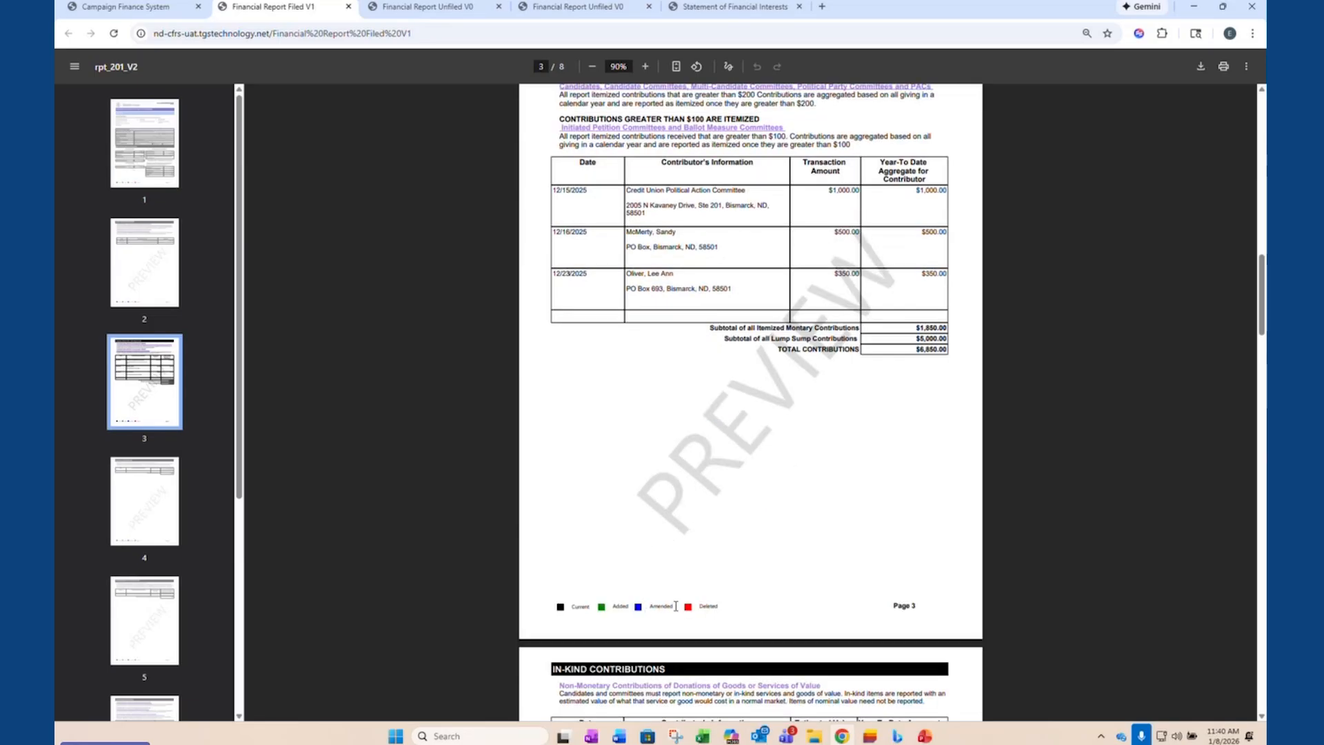
- Examine the report's color legend and contributor entries on page 3, and check the pages through Lump Sum Expenditures
left_click_drag(675, 606, 634, 610)
left_click(672, 507)
scroll(658, 447, "up", 1)
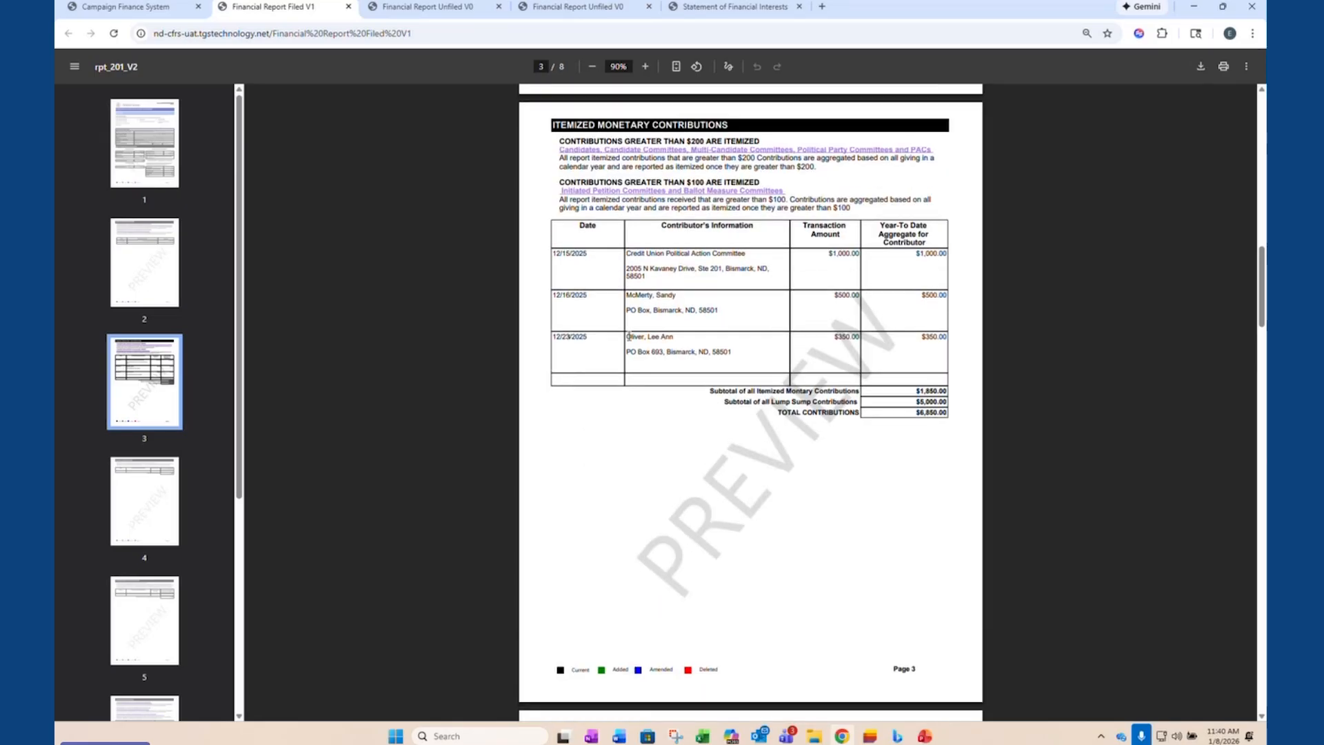
left_click_drag(631, 293, 735, 308)
left_click(740, 327)
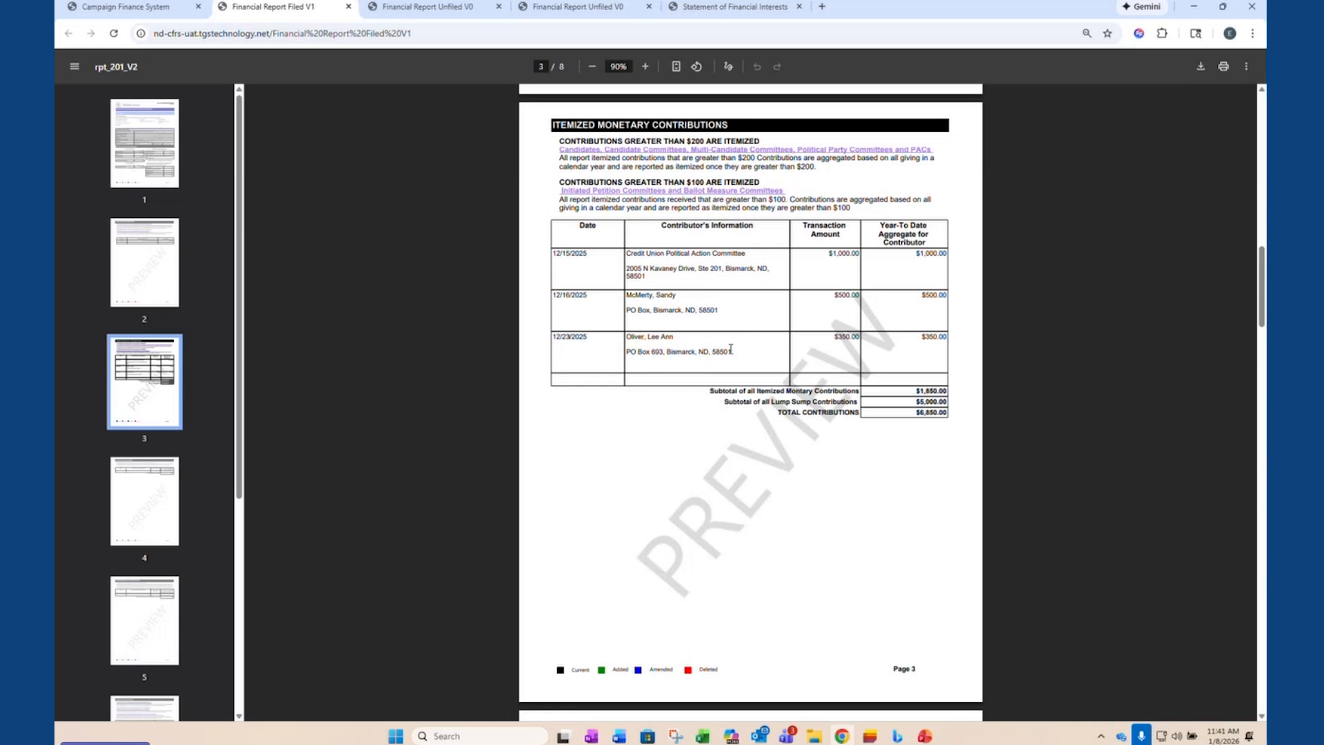
scroll(692, 536, "down", 18)
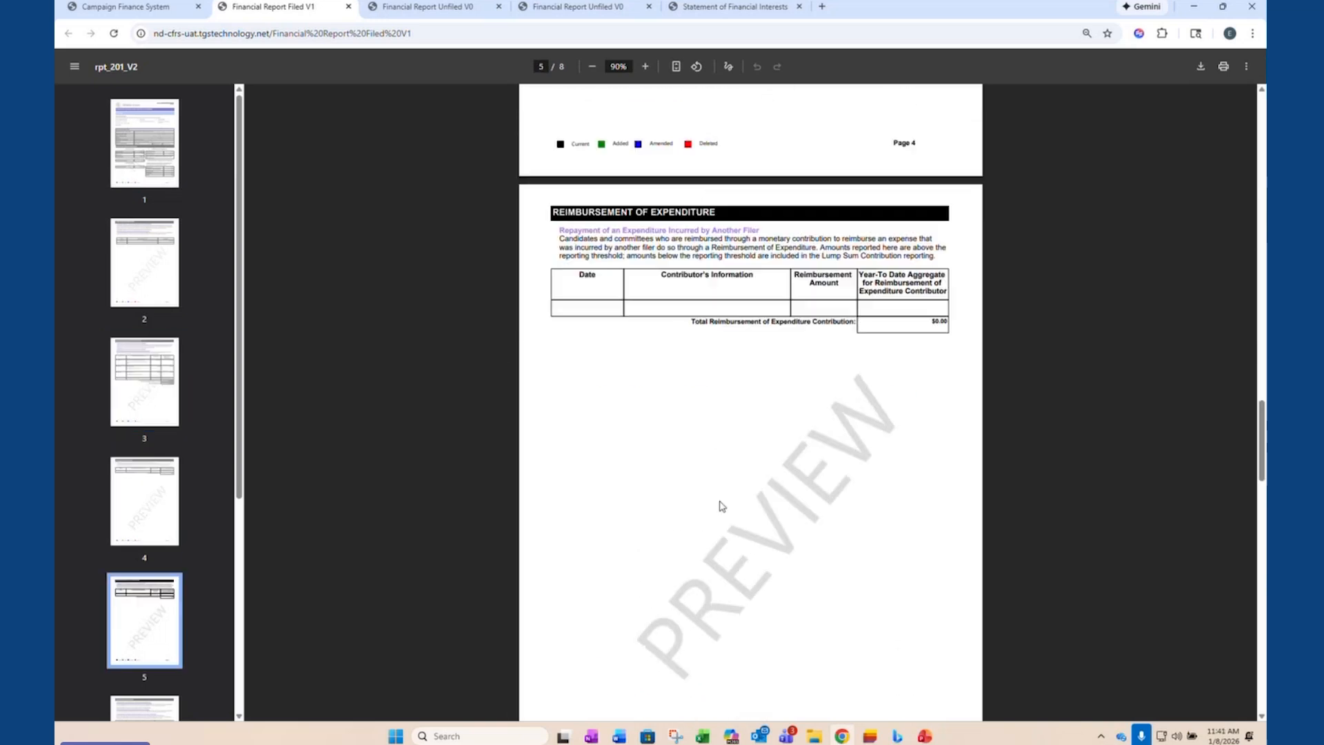
scroll(717, 507, "down", 4)
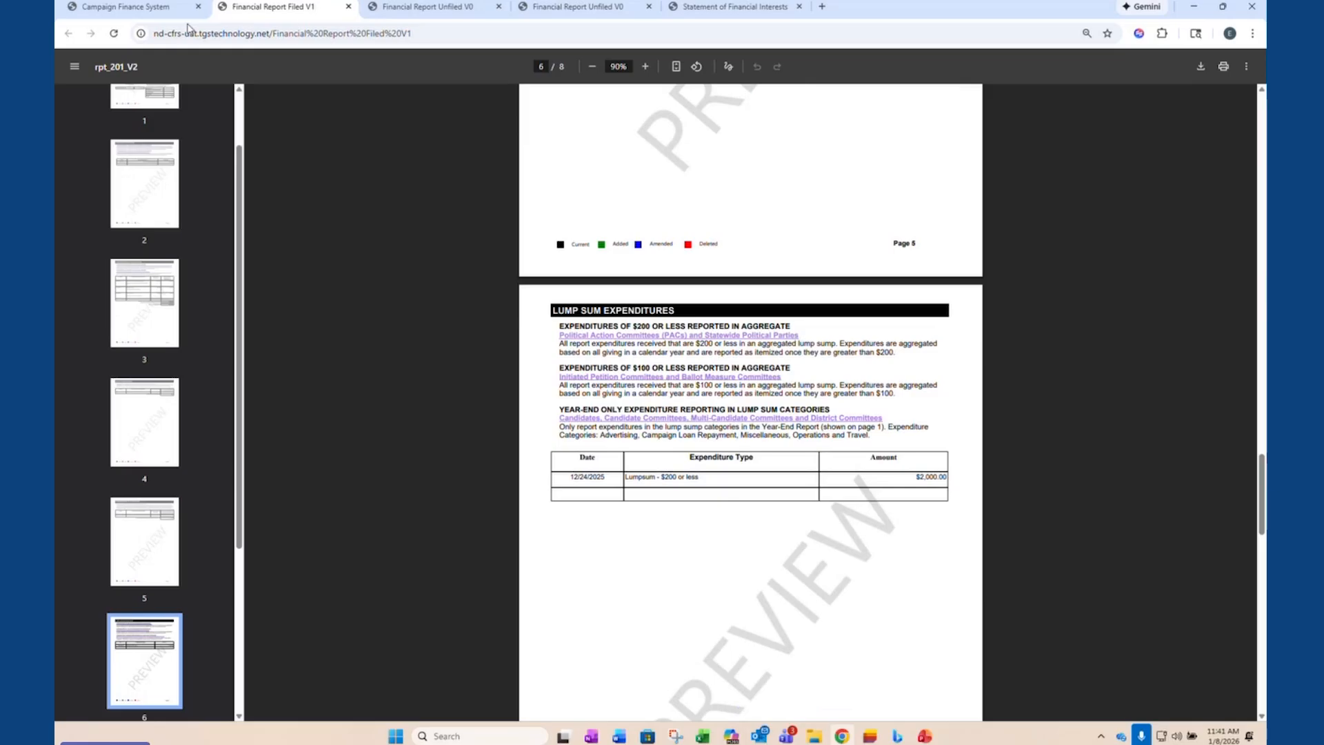
- Start amending the Year End report, with a start balance of $0.00 and an ending balance of $425.00
left_click(137, 9)
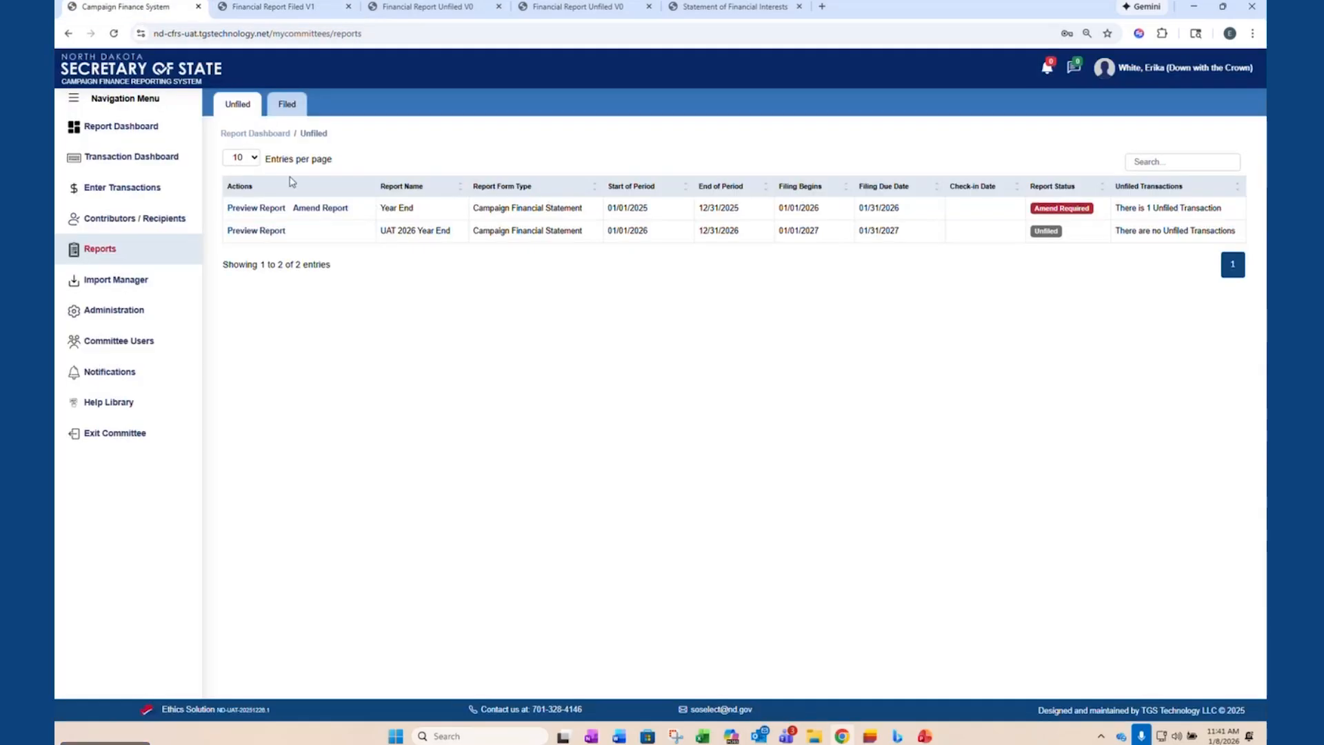
left_click(321, 208)
left_click(306, 266)
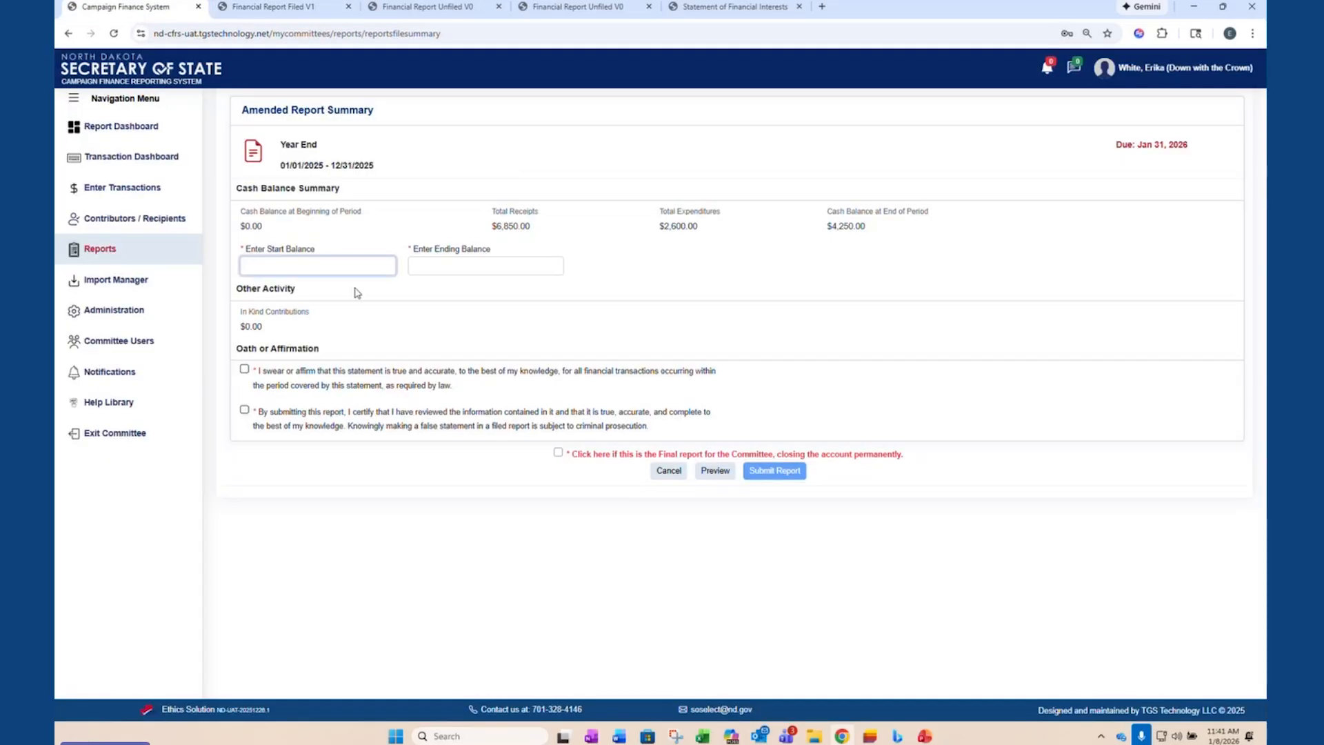
key("Tab")
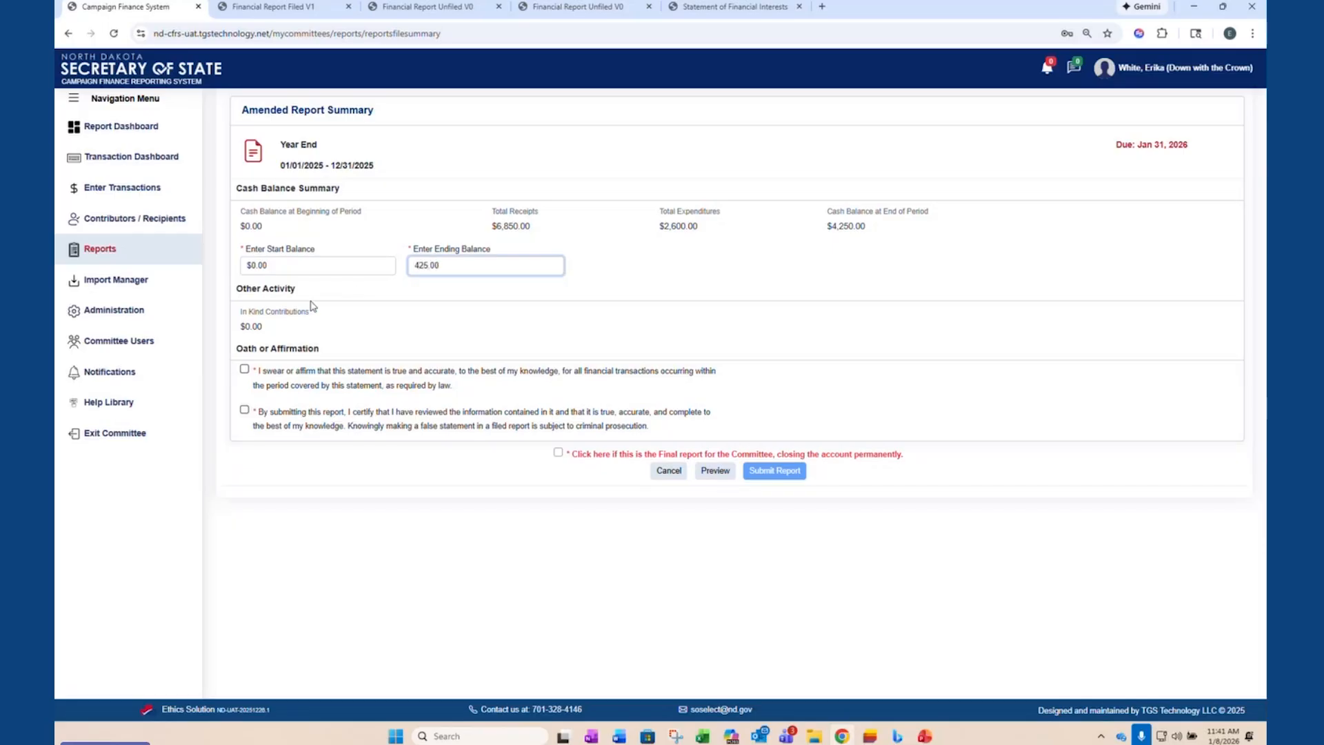
- Affirm both oath statements and submit the amended report, dismissing the re-registration question
left_click(244, 369)
left_click(245, 412)
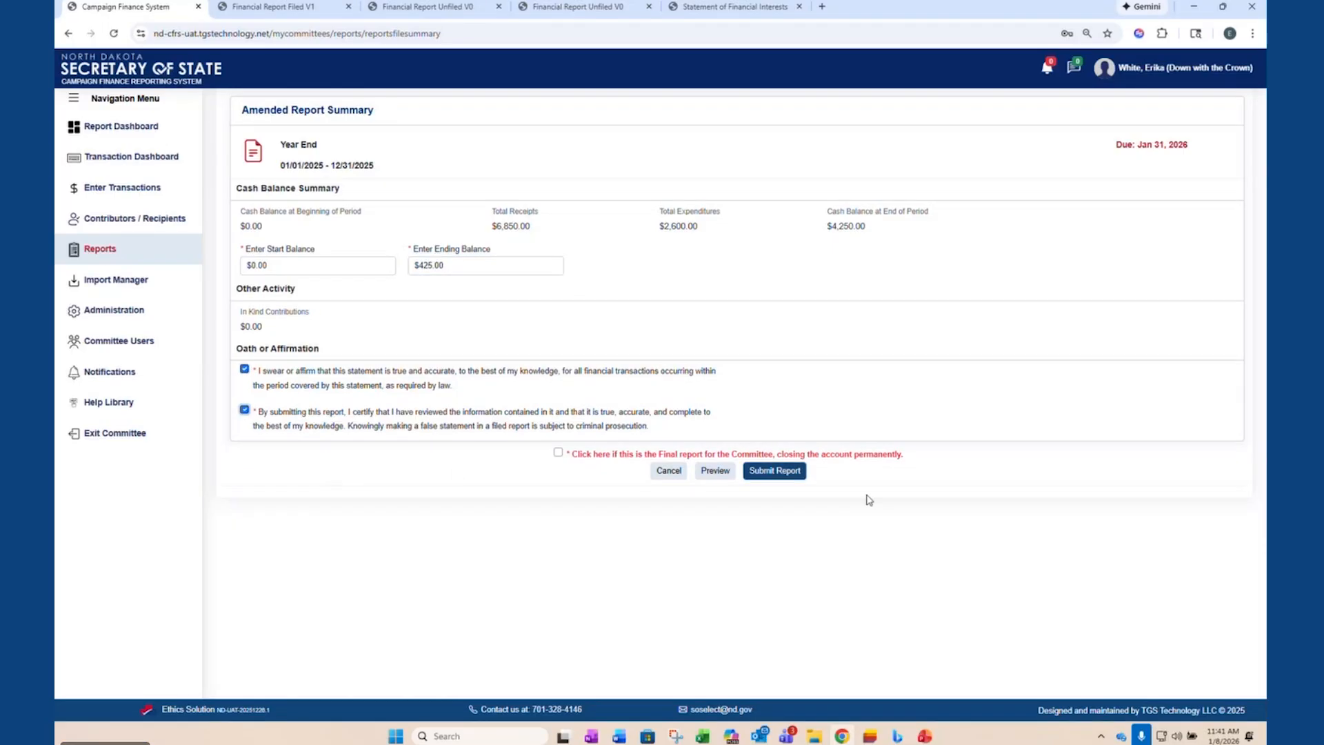
left_click(793, 471)
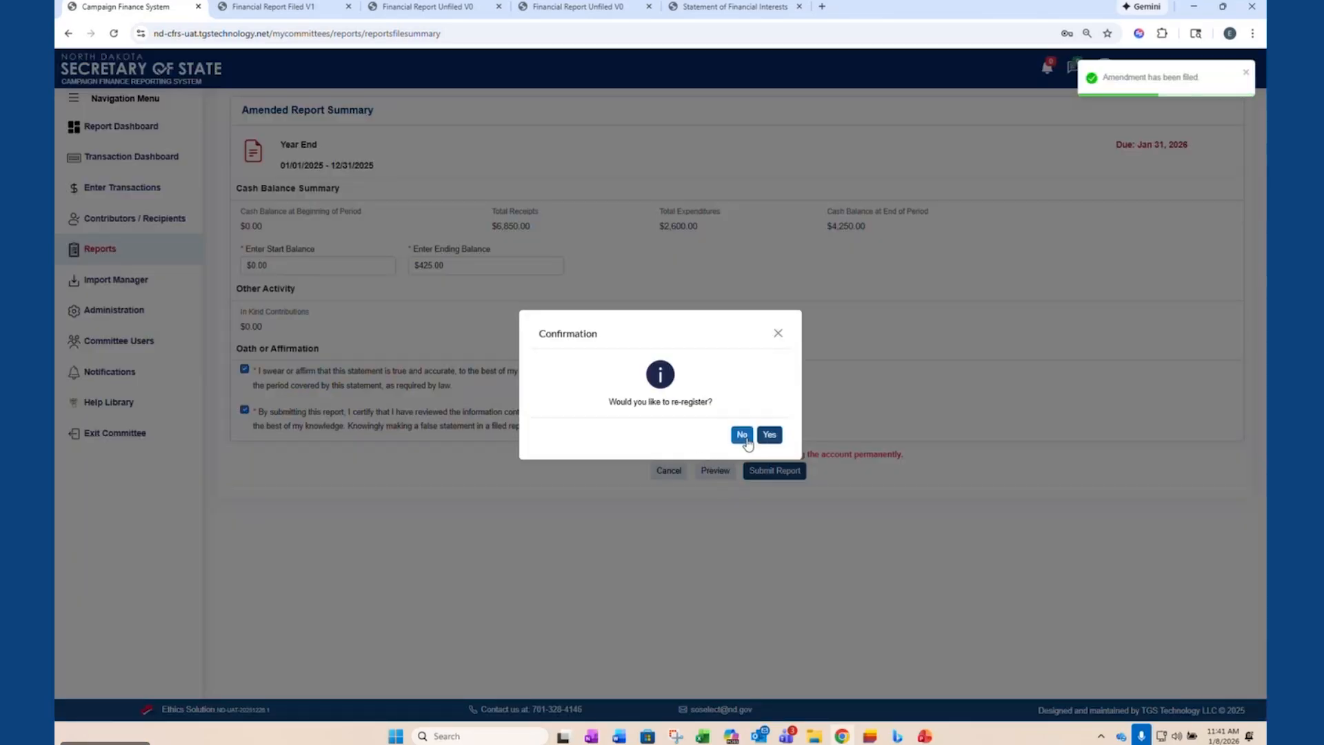
left_click(780, 334)
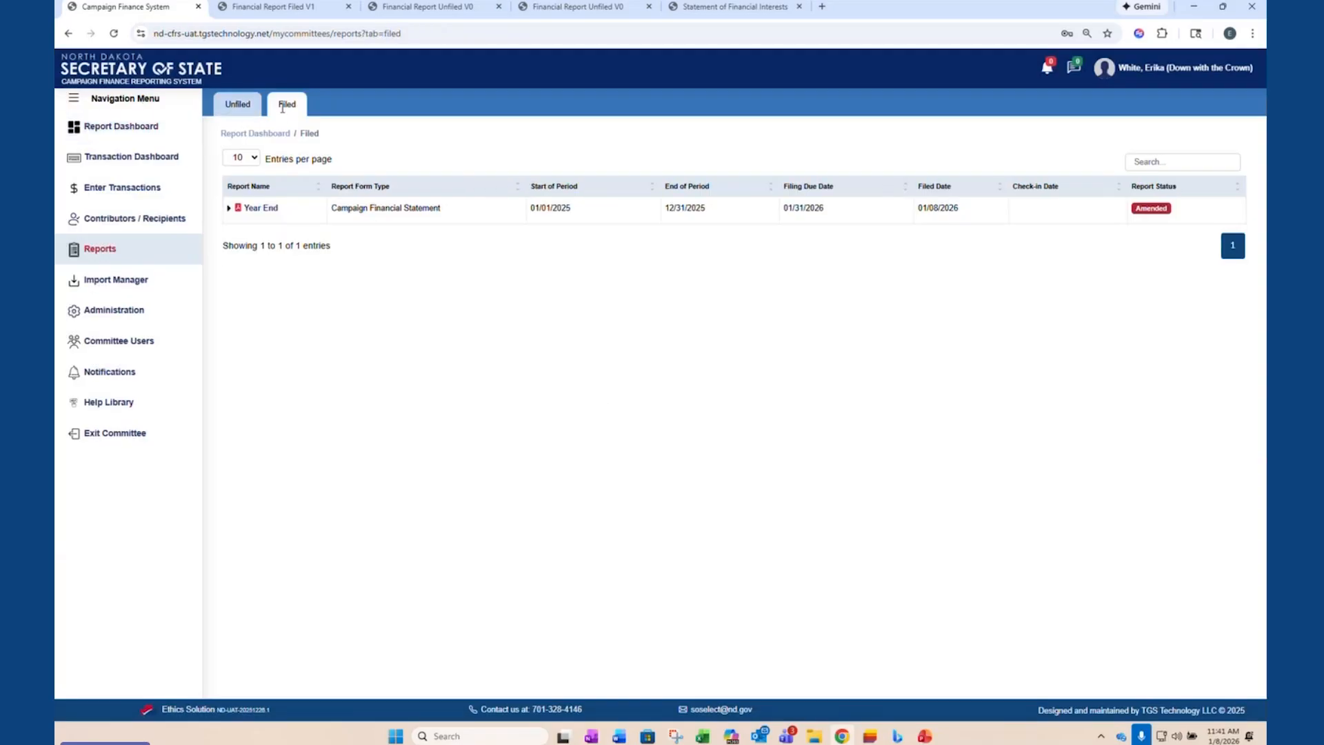
- Check the original and amended versions of the filed Year End report, and compare the filed and unfiled report lists
left_click(229, 208)
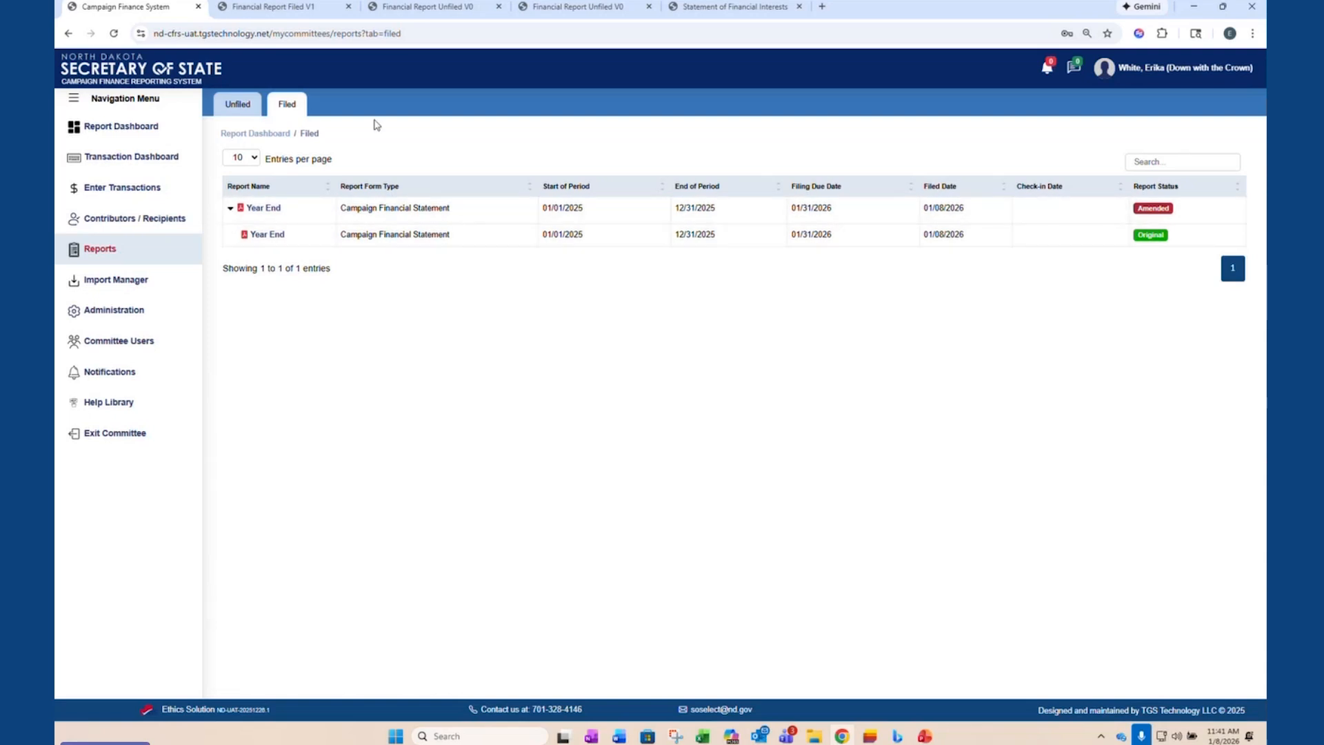
left_click(237, 104)
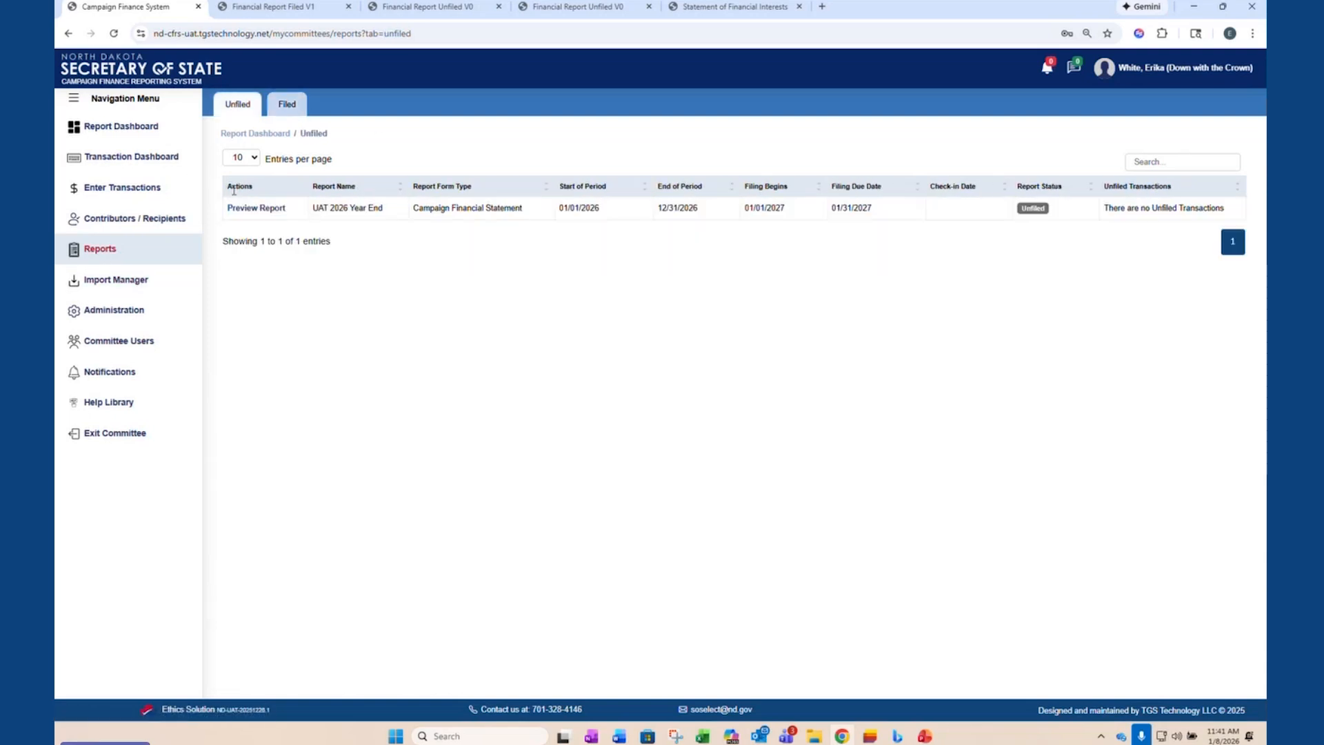
left_click(290, 115)
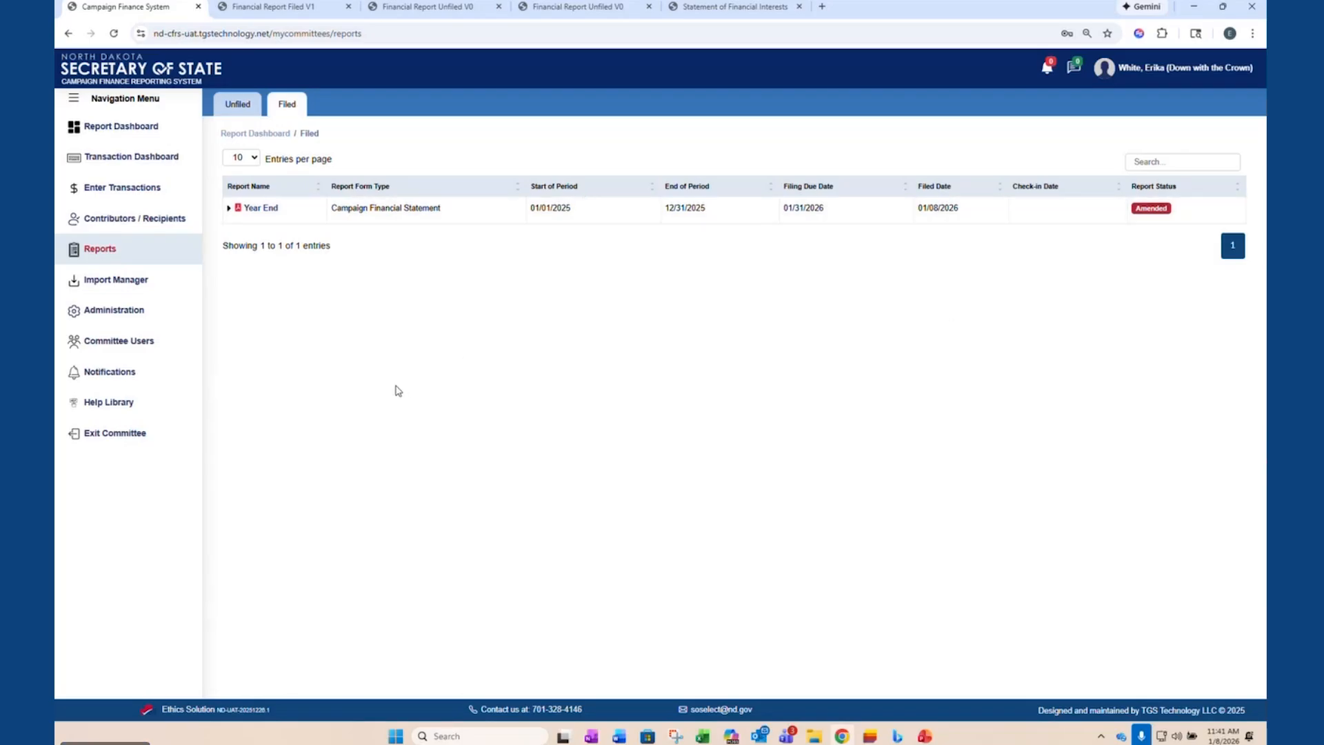
- Check the committee's Notifications and Help Library, and exit the committee
left_click(110, 383)
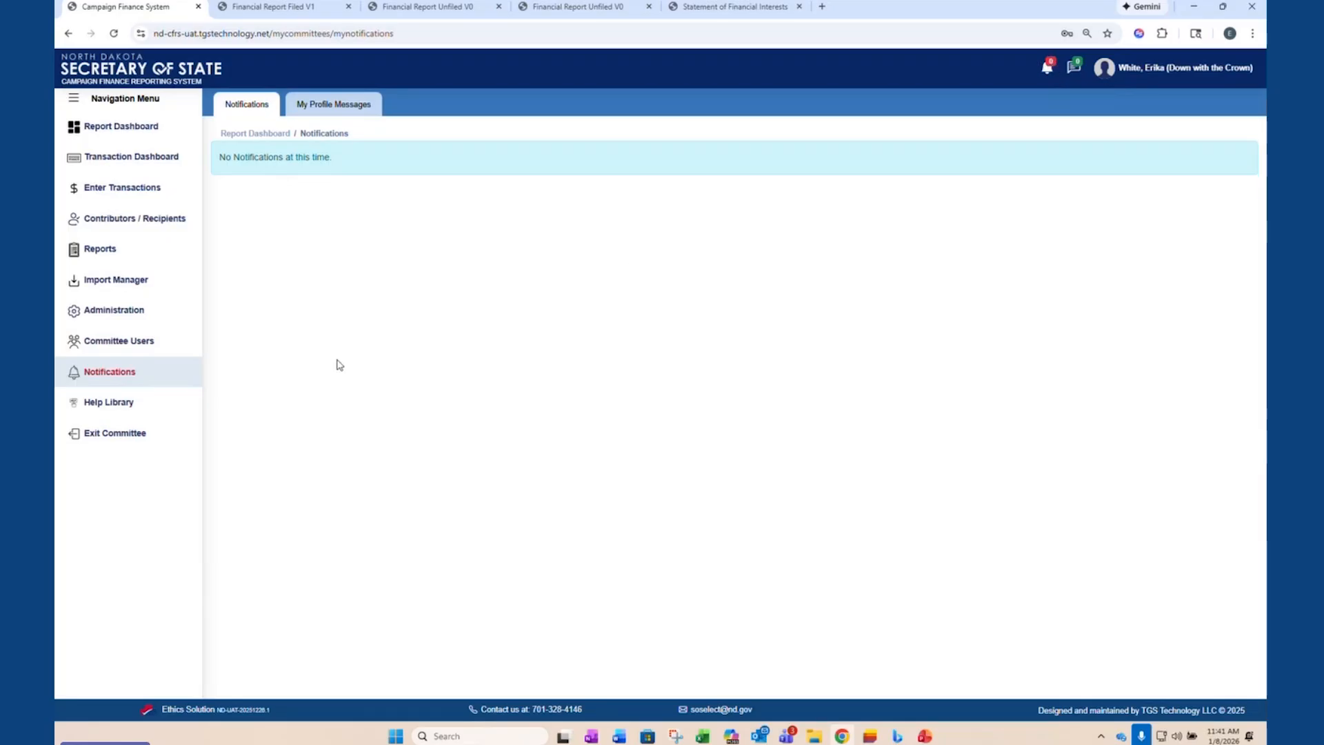
left_click(107, 412)
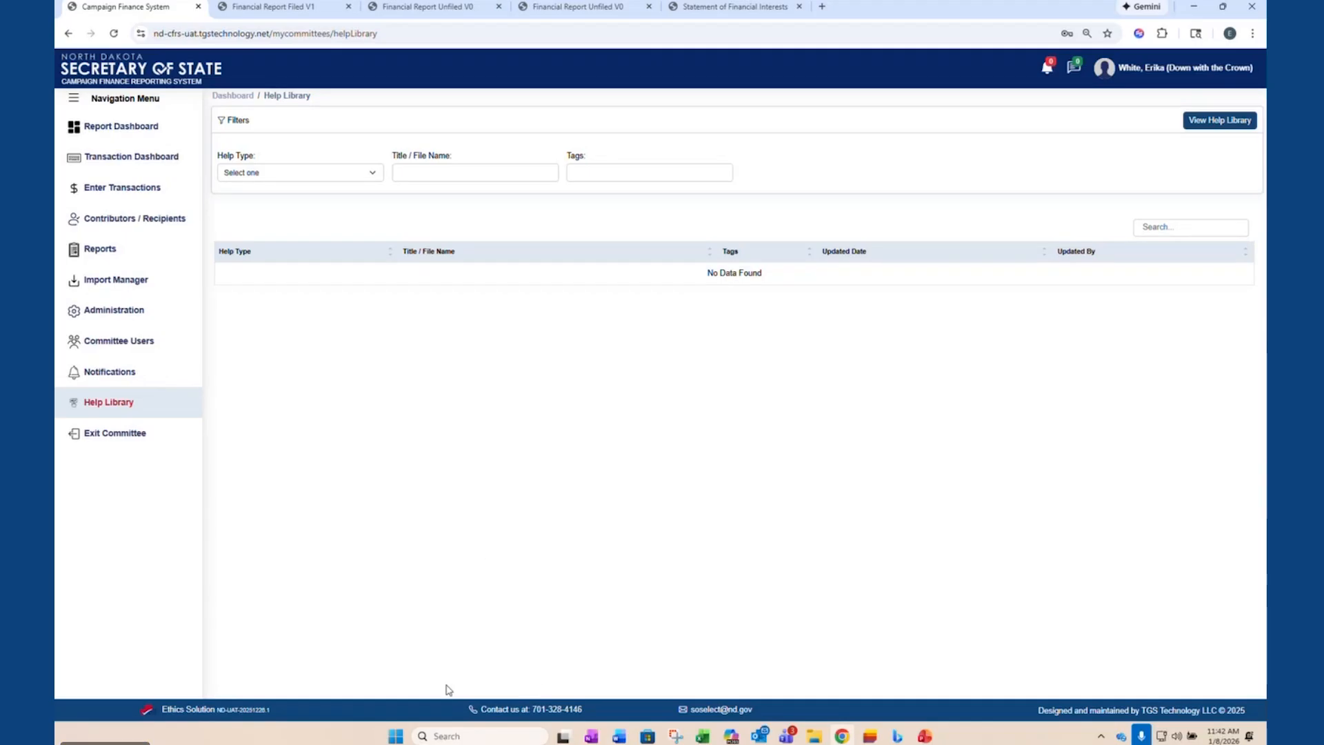
left_click(90, 444)
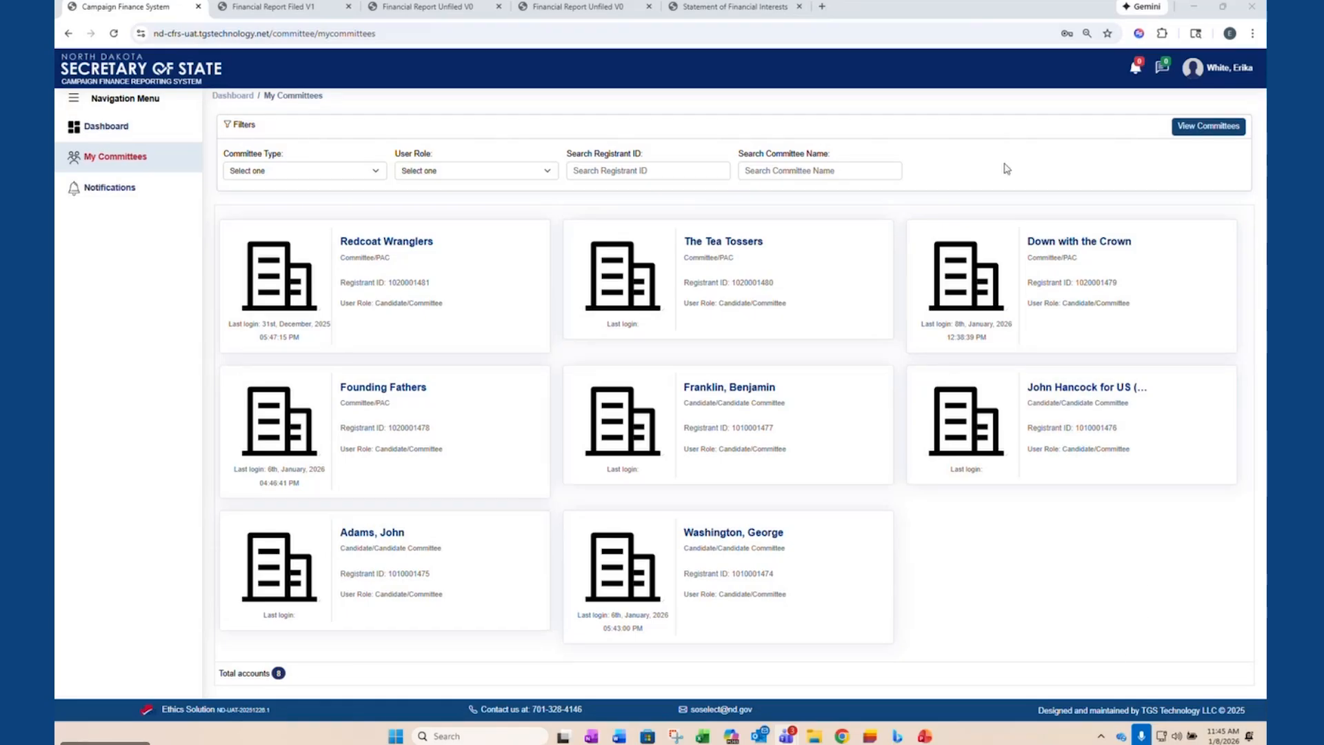
- Open the production Campaign Finance Reporting System site in a new browser tab and show its public Help Library
left_click(827, 8)
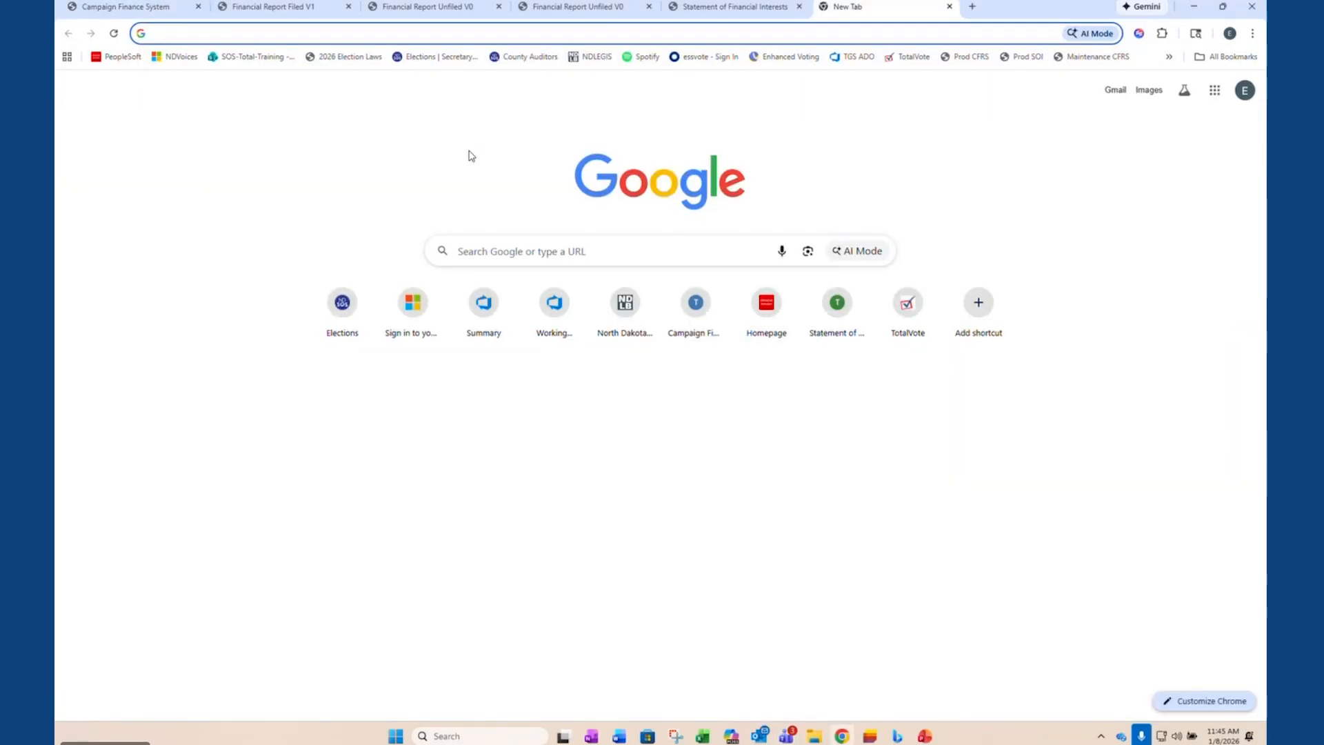
left_click(969, 56)
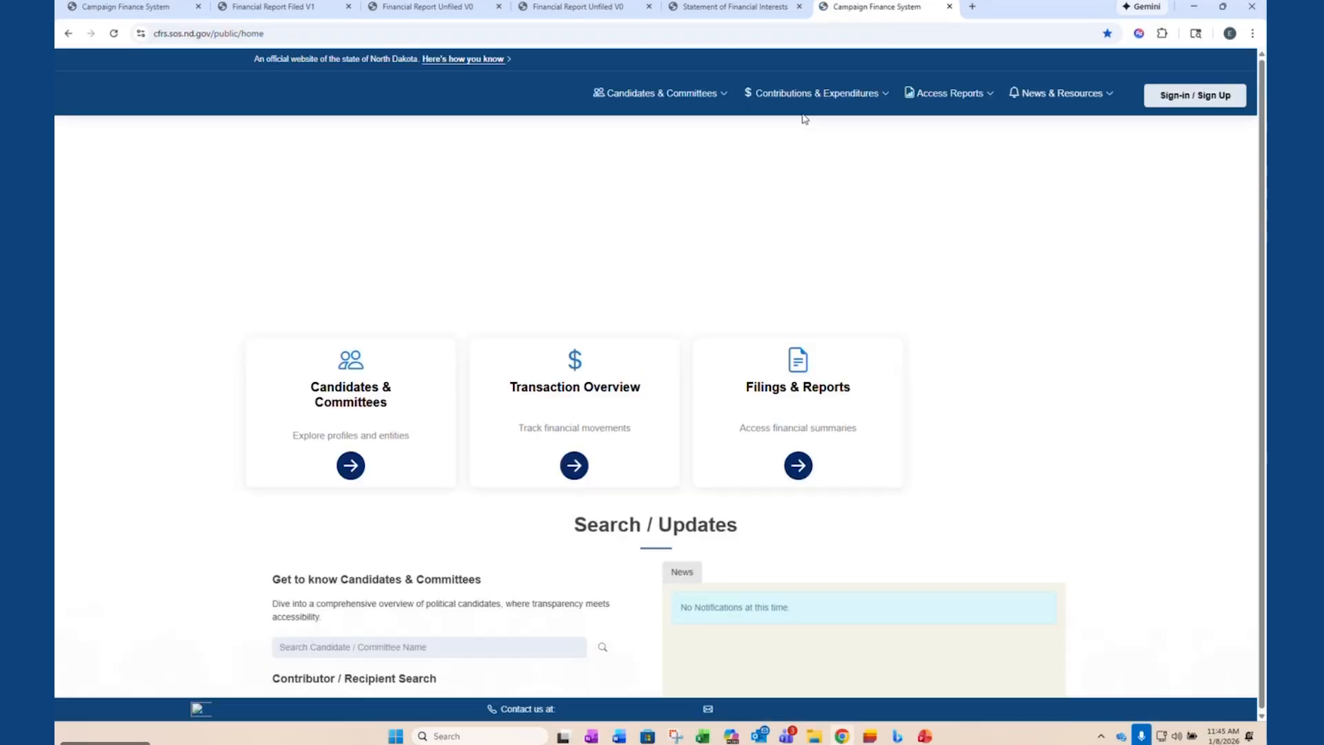
left_click(1062, 94)
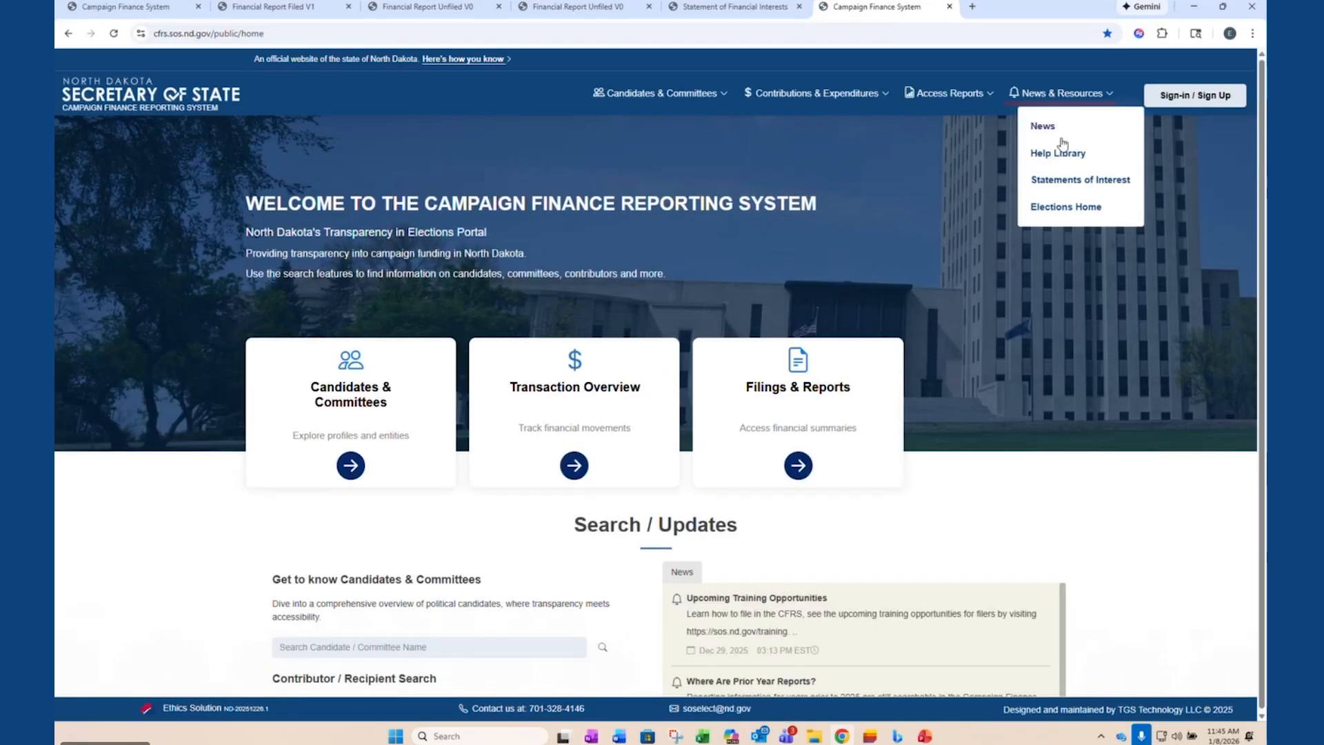
left_click(1058, 165)
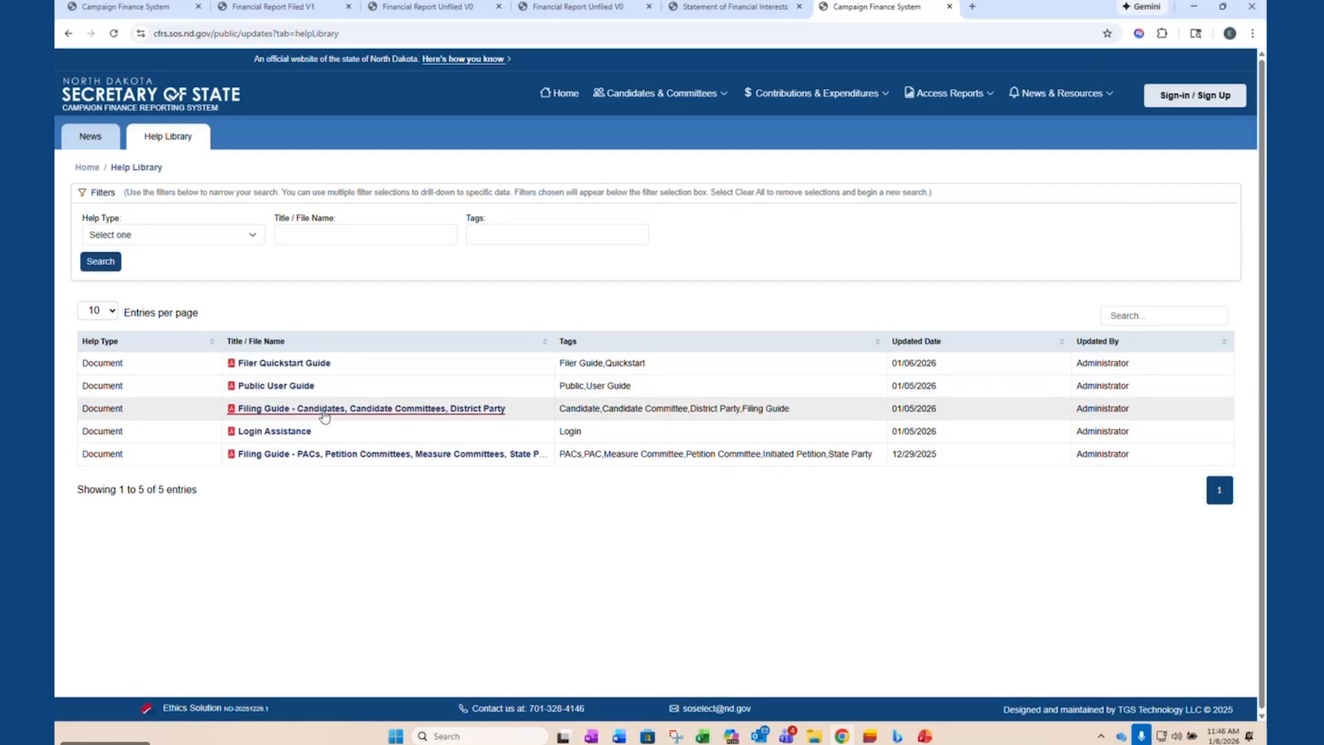
- Open the Filing Guide for PACs, Petition Committees, Measure Committees and State Party, and examine its login and Contributors/Recipients instructions
left_click(436, 455)
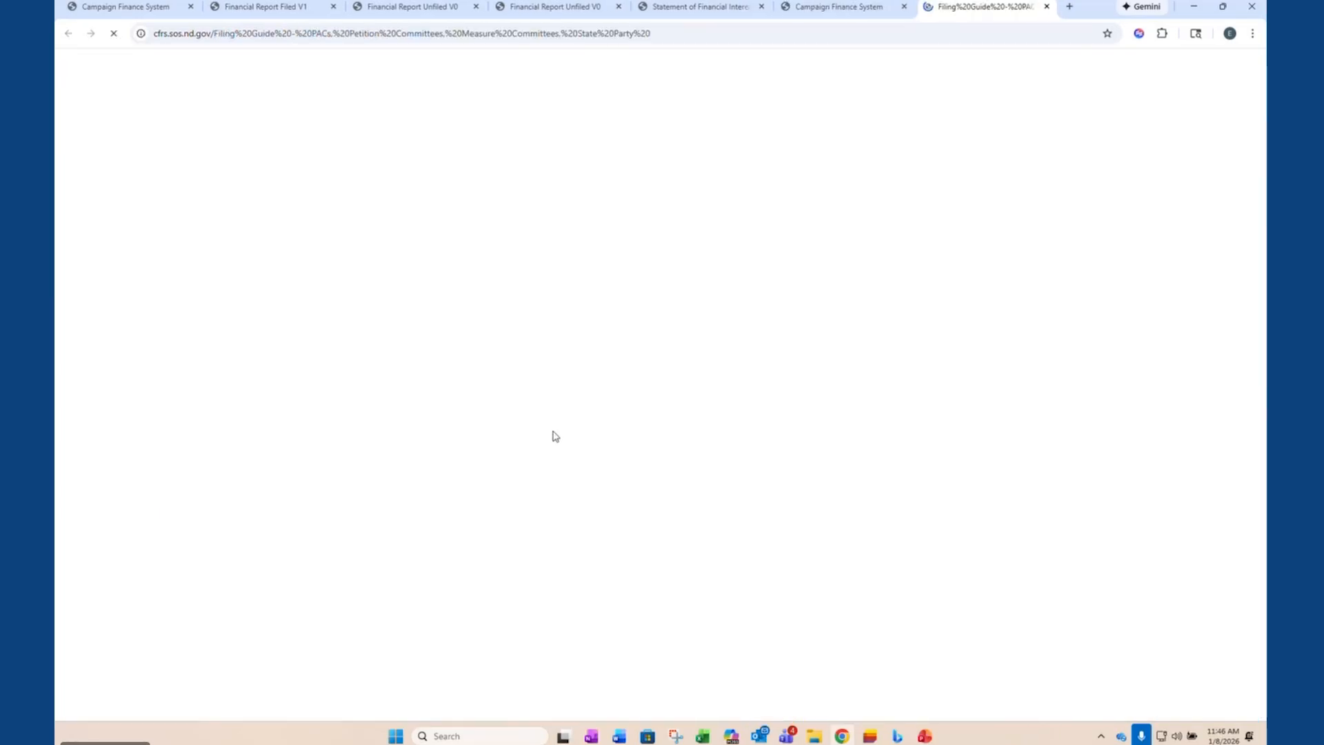
scroll(758, 452, "down", 20)
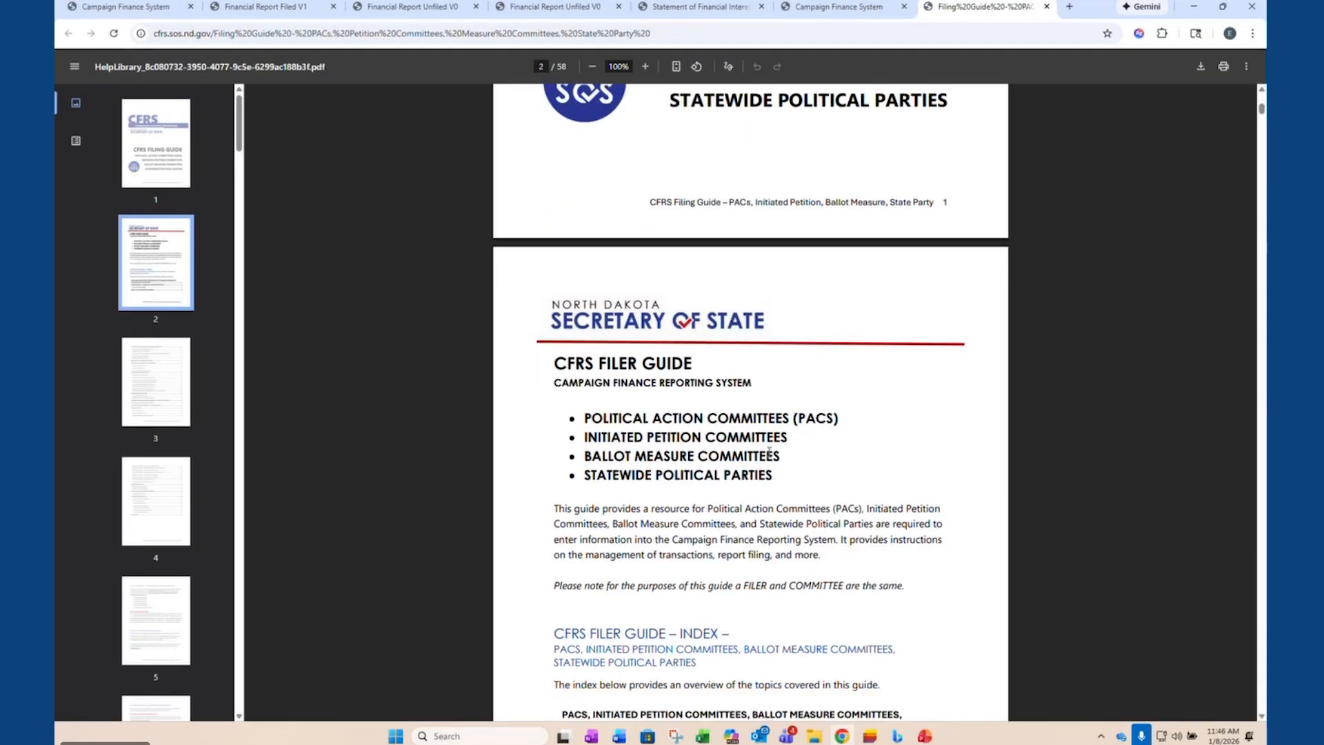
scroll(775, 461, "down", 20)
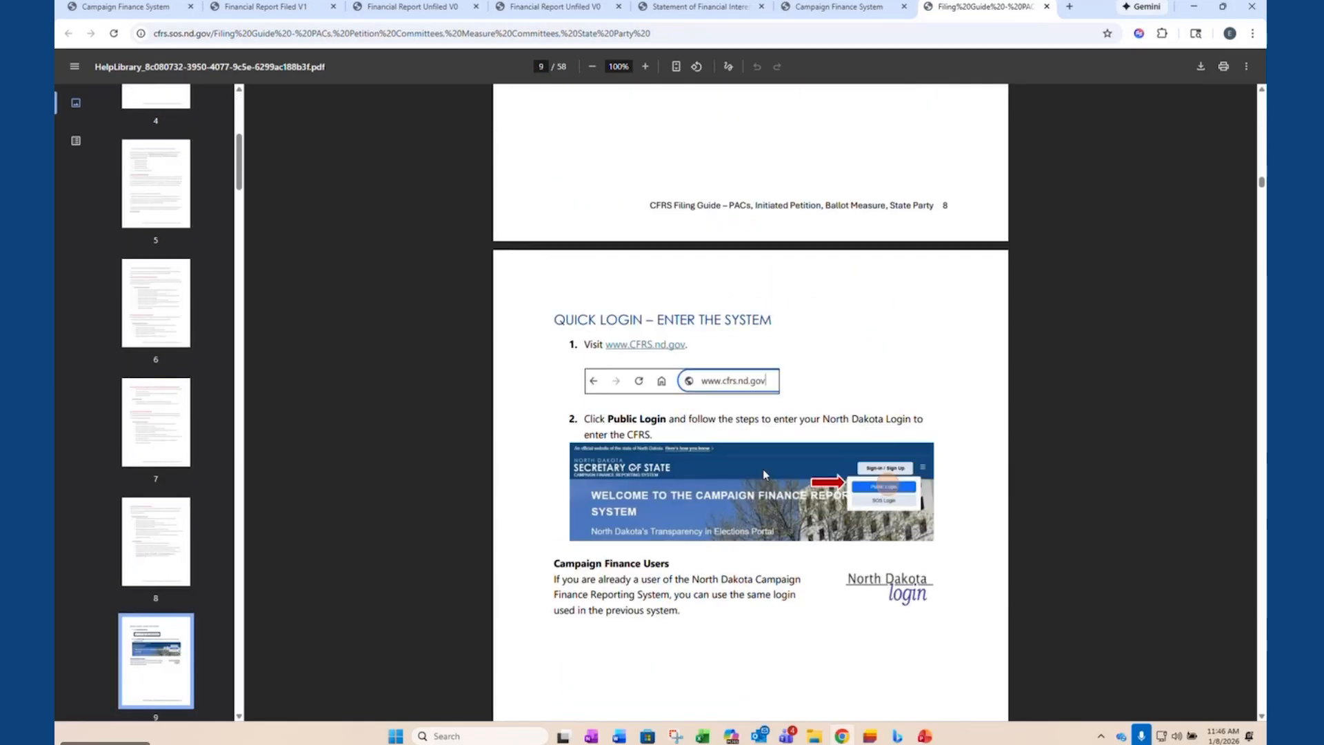
scroll(763, 474, "down", 3)
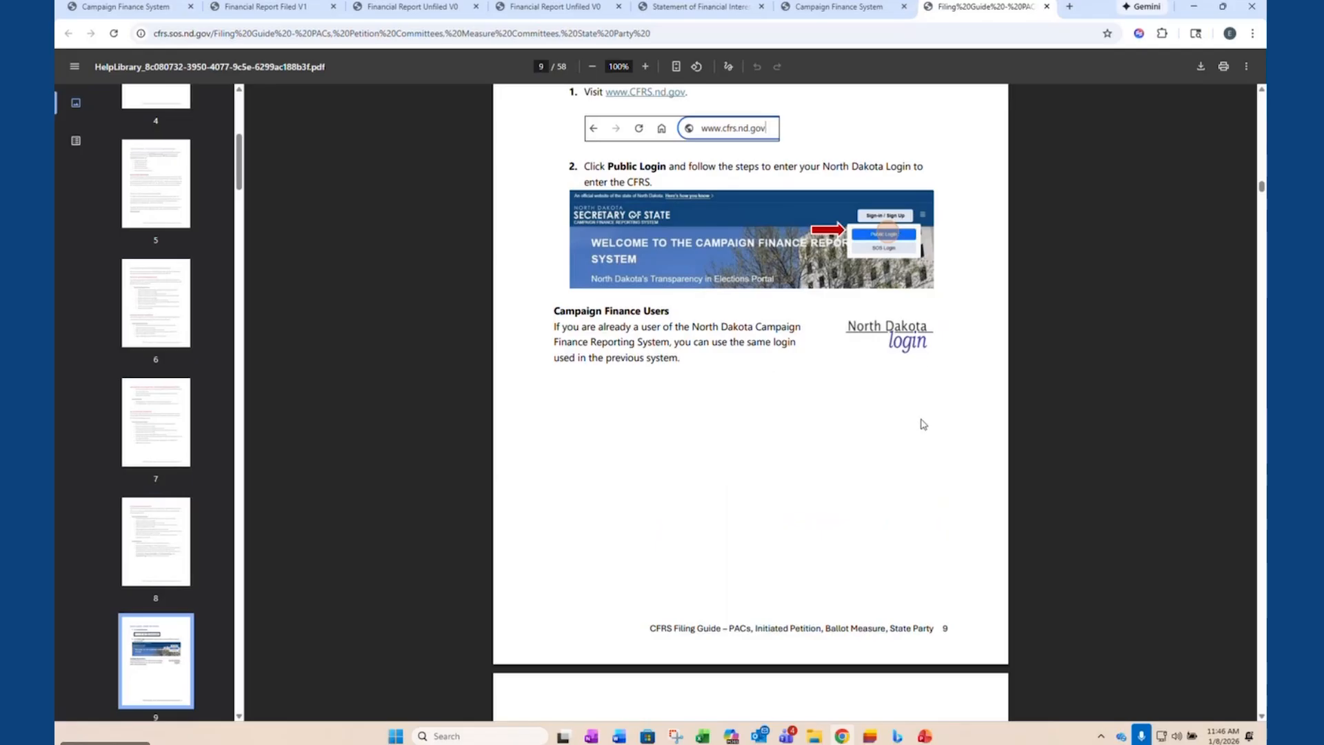
scroll(924, 455, "down", 5)
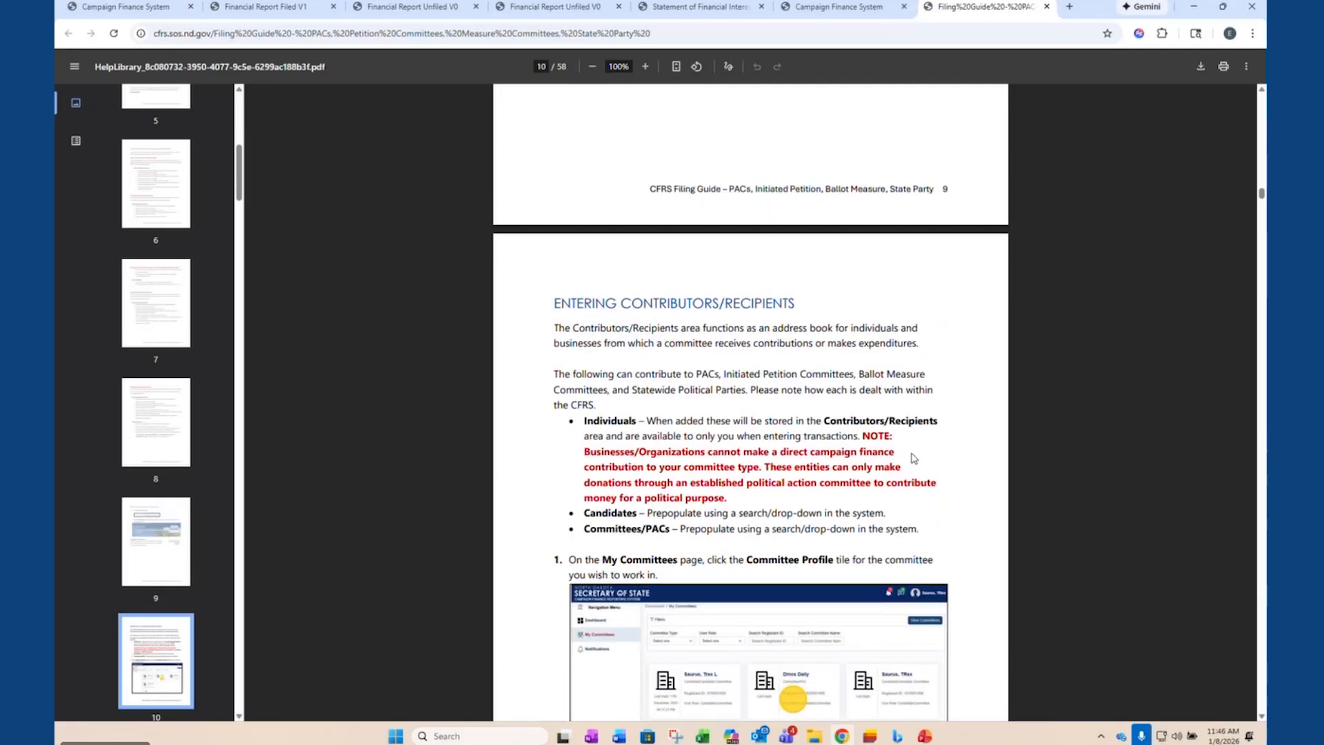
scroll(914, 458, "down", 5)
scroll(918, 463, "down", 3)
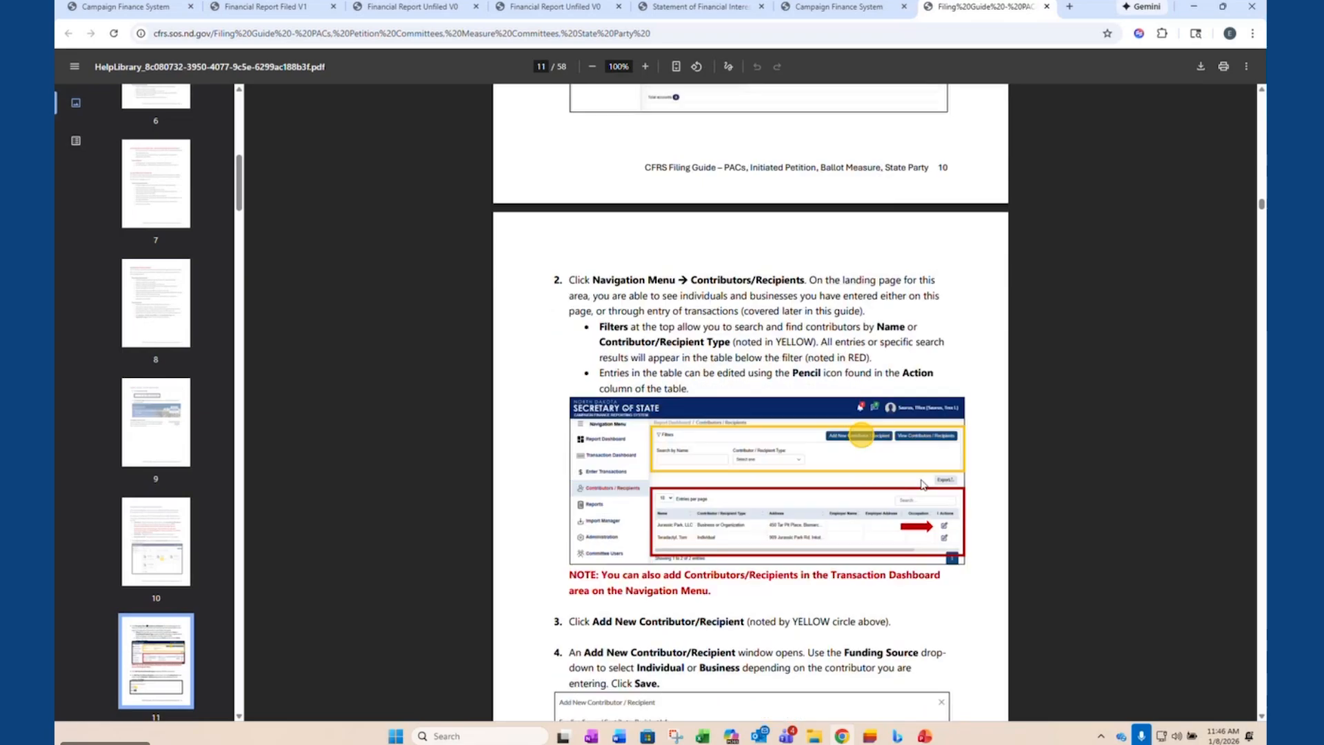